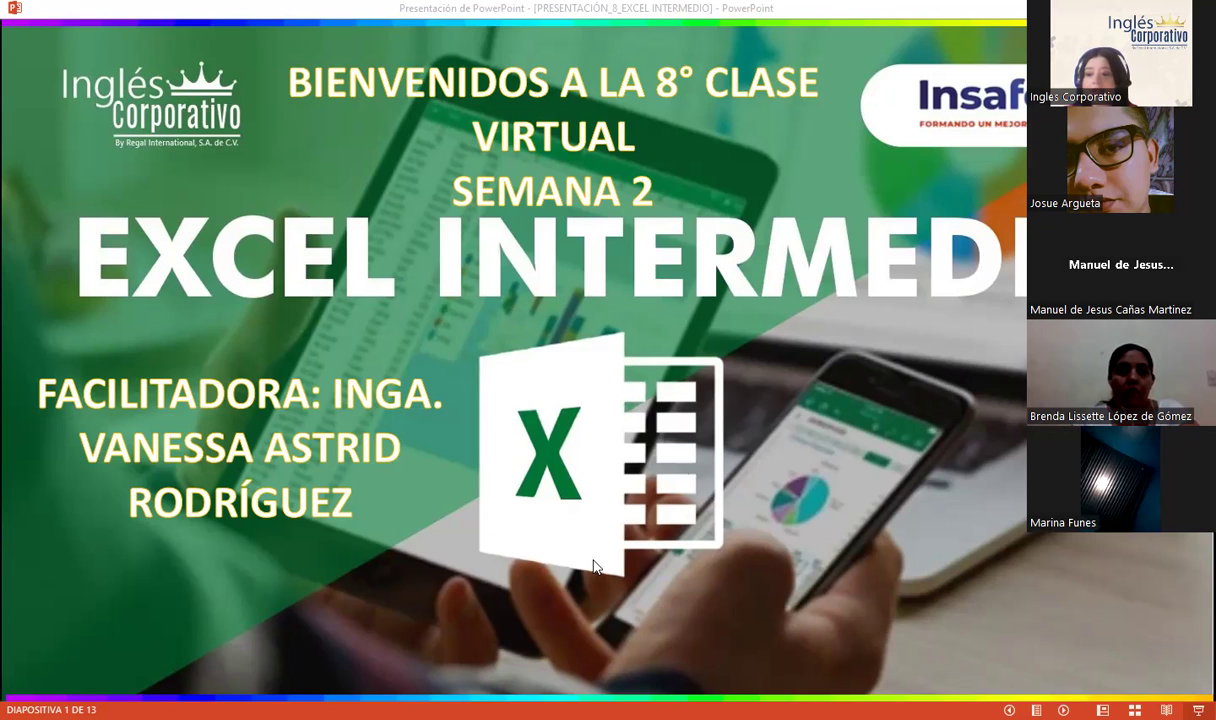
Step: Switch from the PowerPoint slideshow to the Firefox window showing the Excel Intermedio course page
key(alt+Tab)
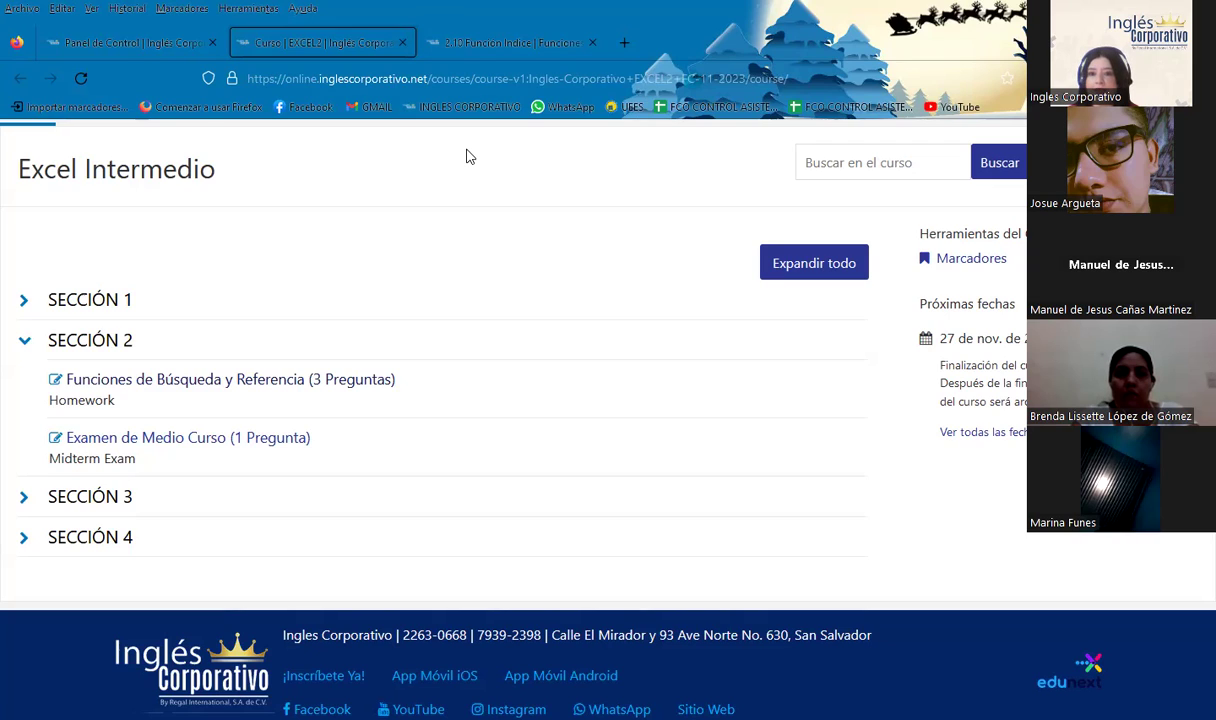
Step: Open the '2.10 Función Indice' lesson and set the bookmarks toolbar to Nunca
click(476, 44)
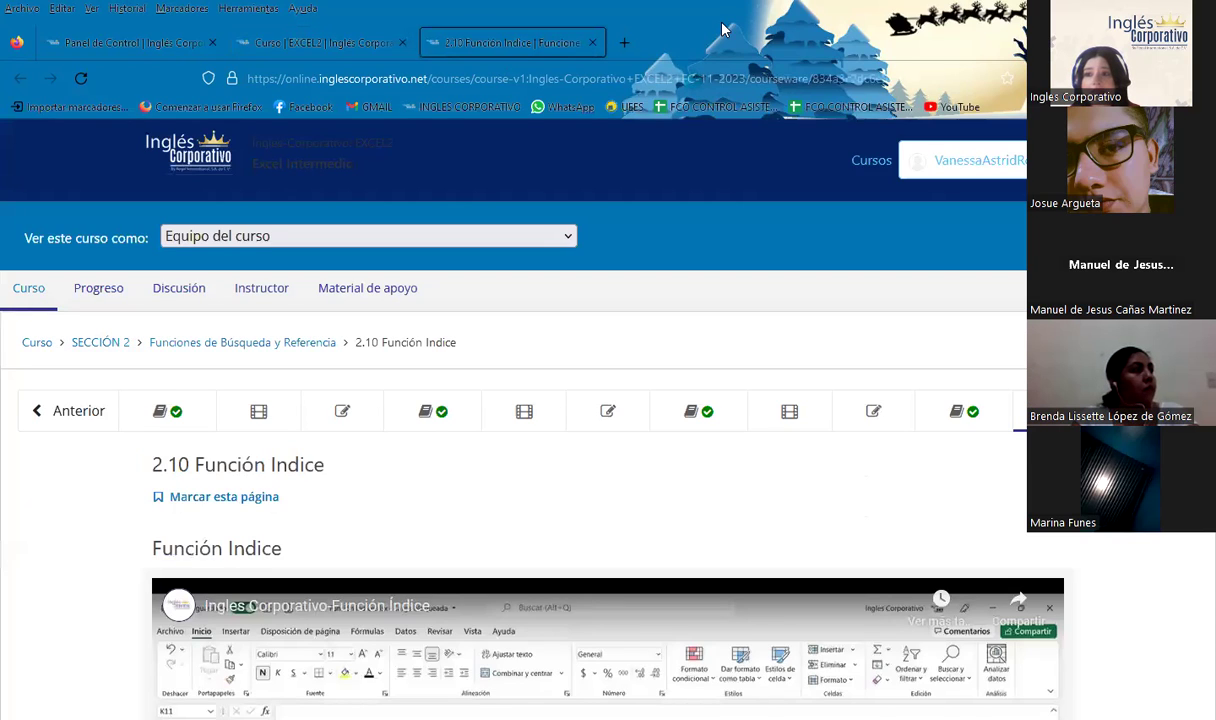
right_click(724, 29)
mouse_move(779, 125)
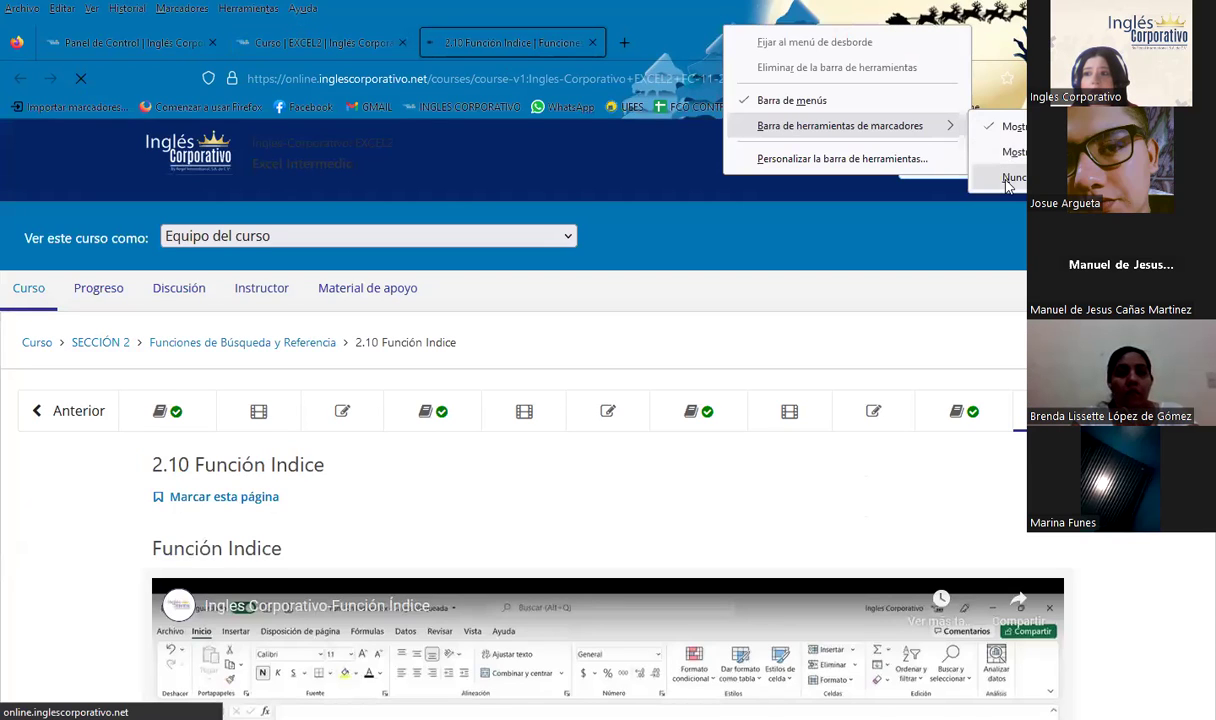
click(1008, 180)
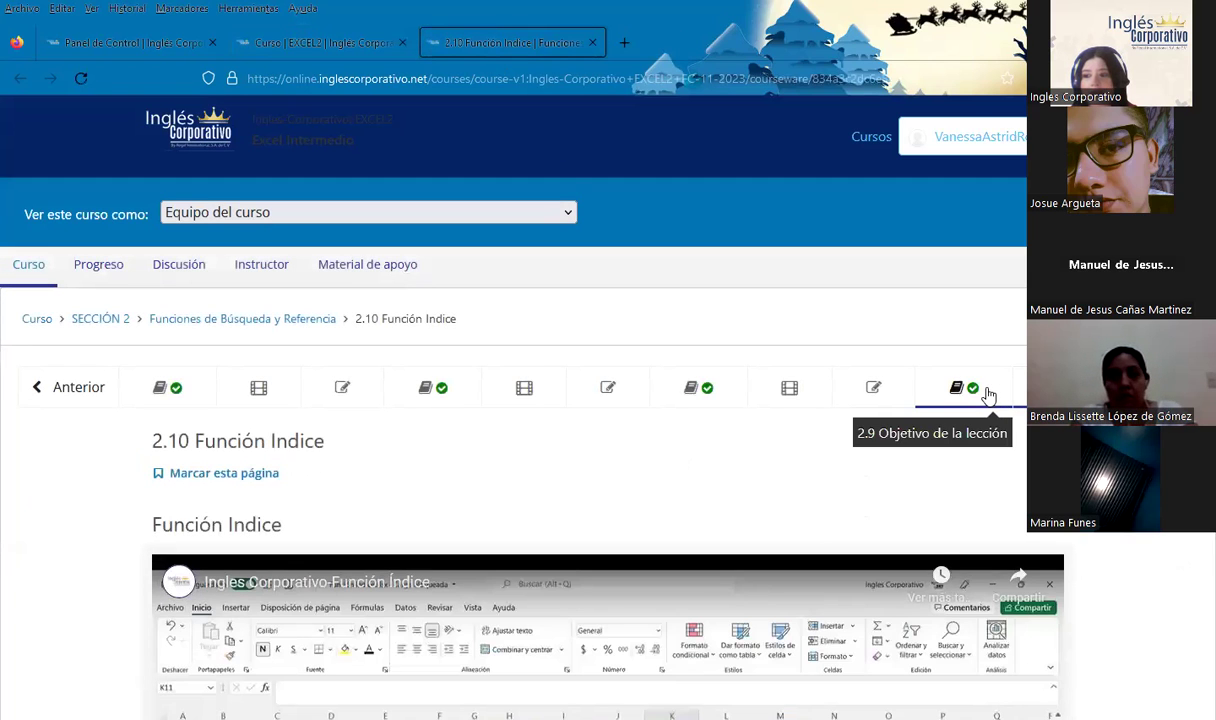
click(987, 396)
scroll(785, 425, down, 1)
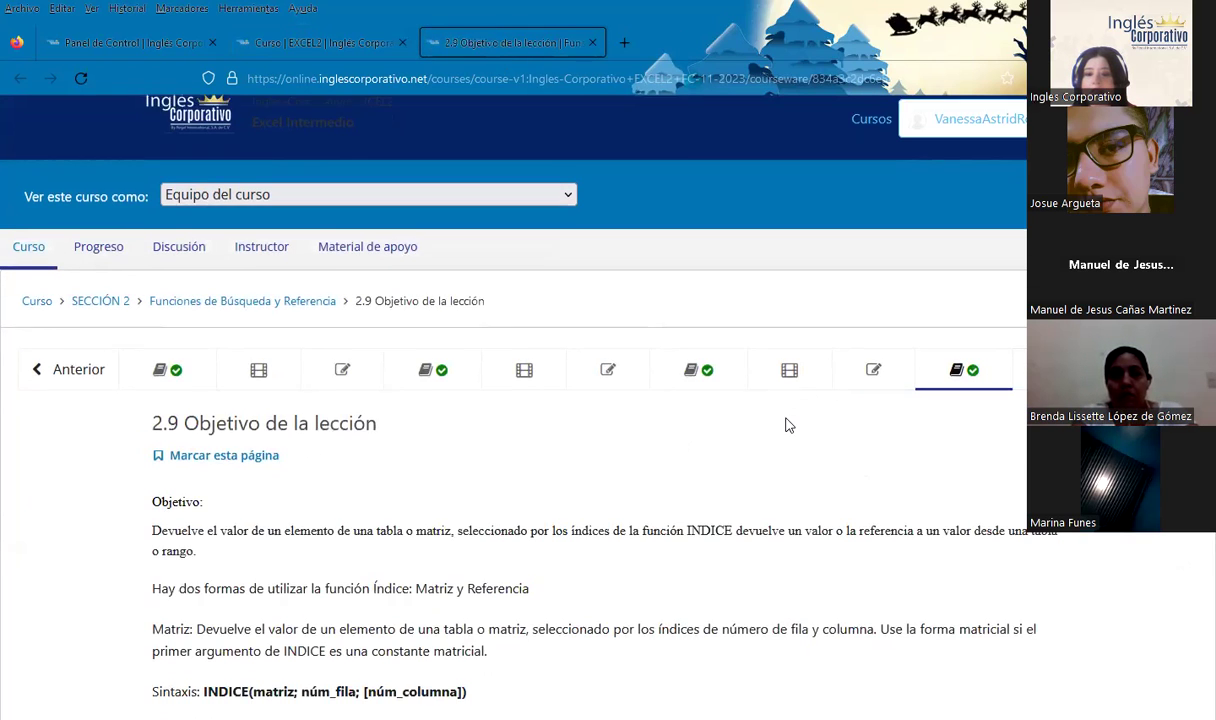
scroll(785, 425, down, 1)
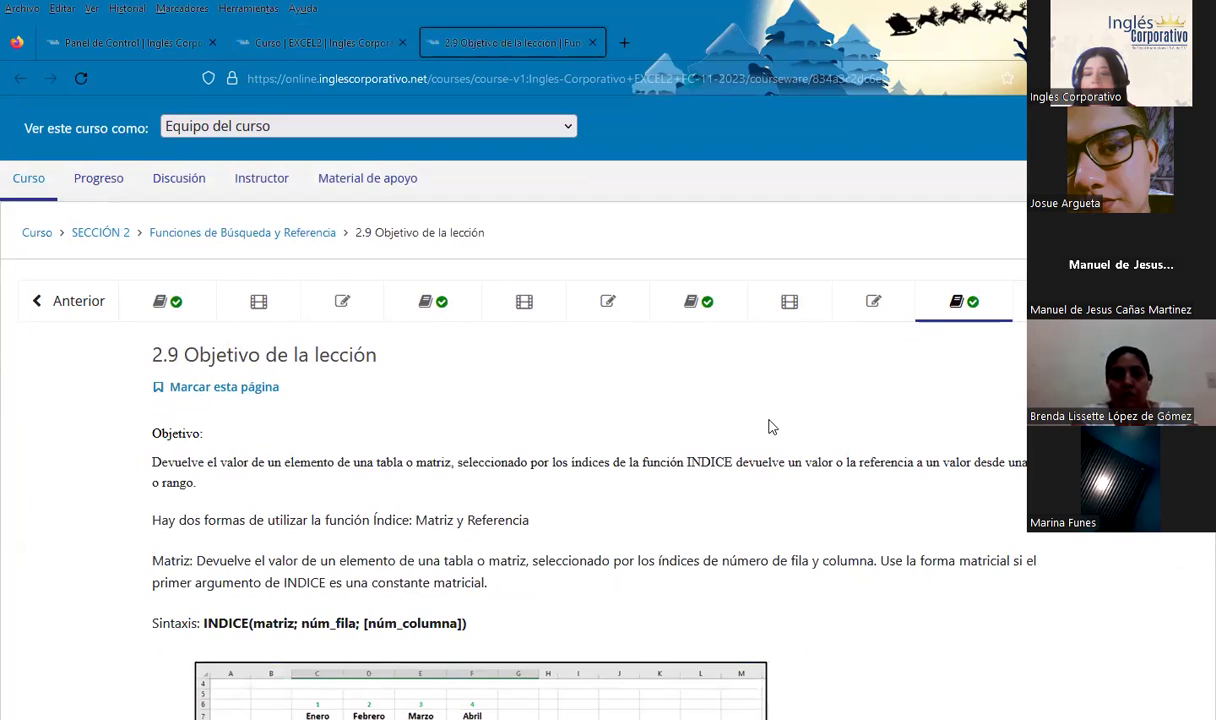
scroll(772, 428, down, 1)
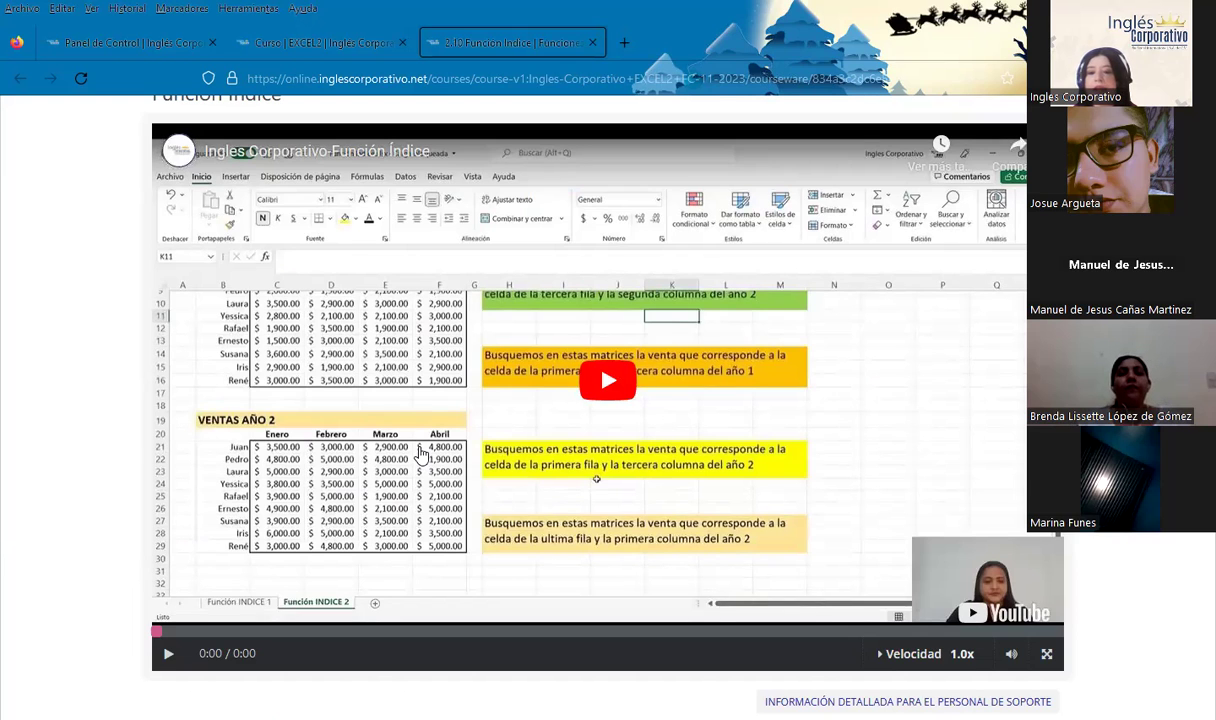
Step: Scroll down the 2.10 Función Indice page to the Discusión question on INDICE's two uses
scroll(430, 470, down, 3)
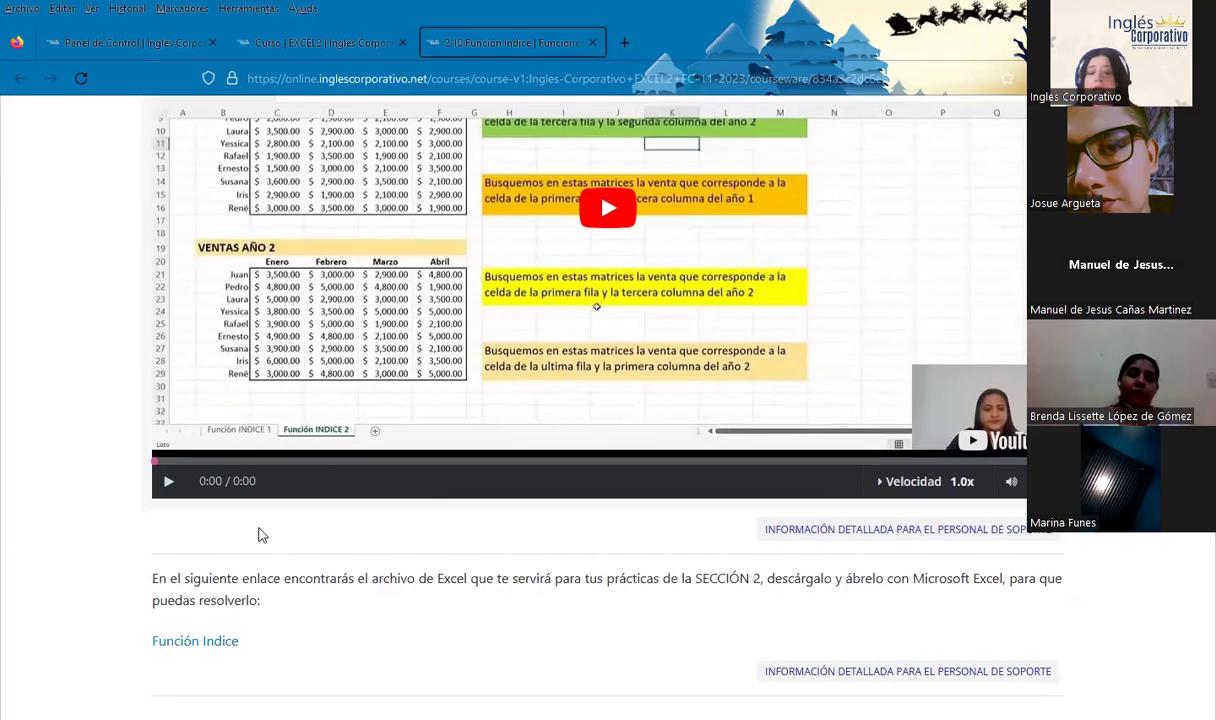
scroll(258, 535, down, 5)
scroll(285, 515, down, 1)
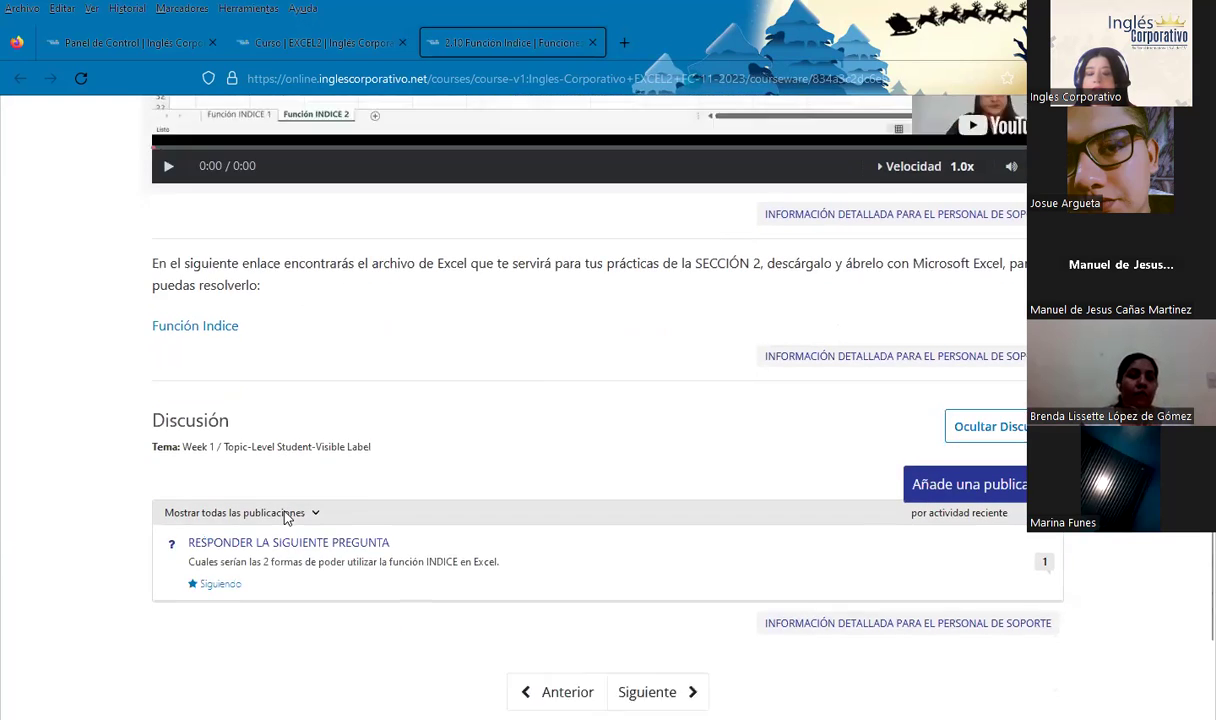
scroll(285, 515, down, 2)
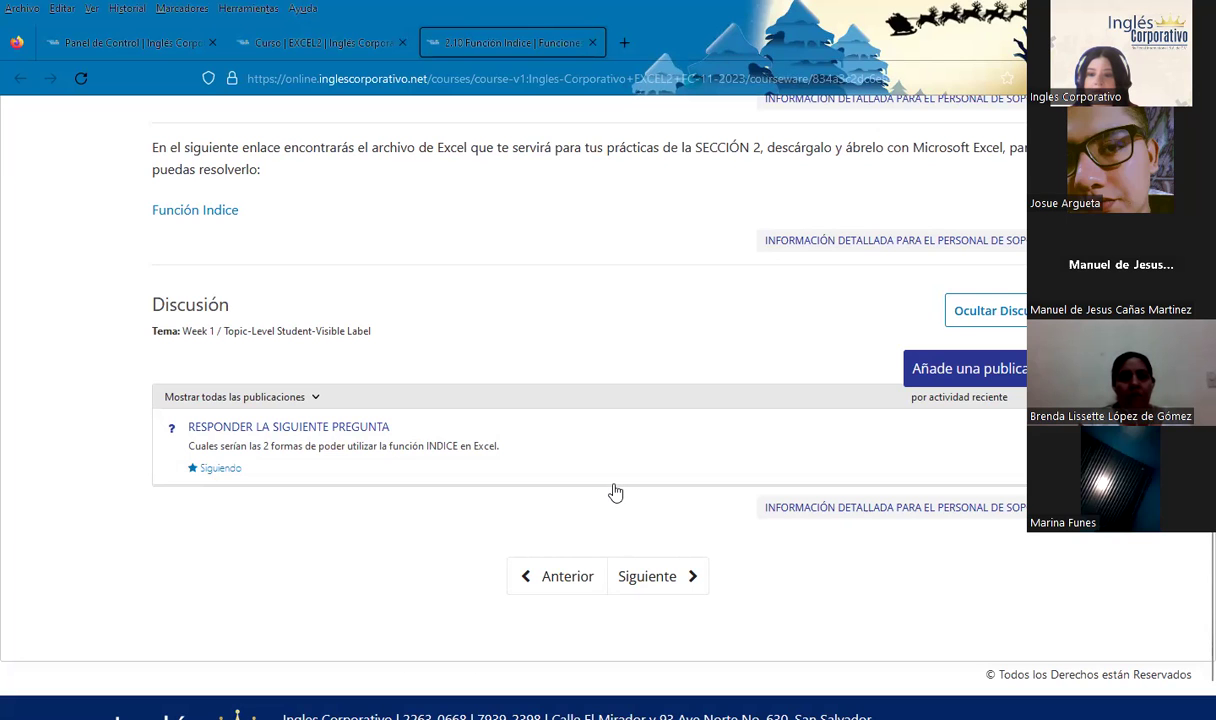
scroll(616, 492, down, 2)
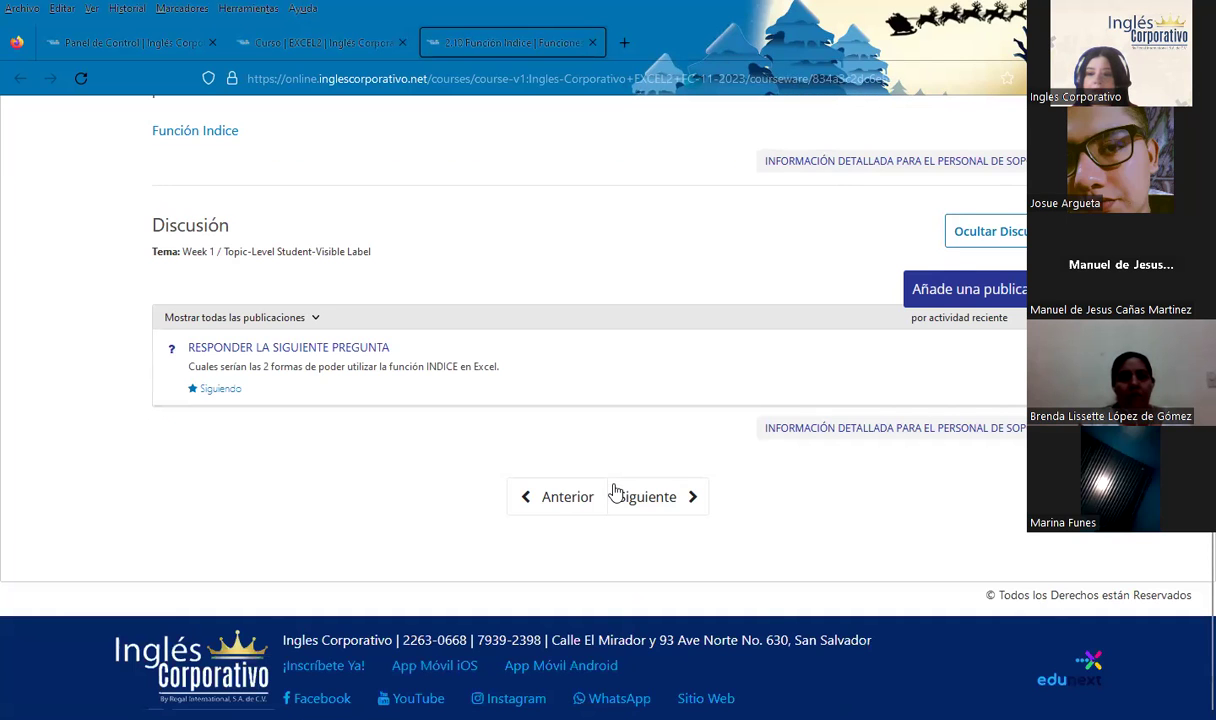
Step: Return to PRESENTACIÓN_8_EXCEL INTERMEDIO and advance past the welcome slide to slide 3, AGENDA
key(alt+Tab)
click(766, 485)
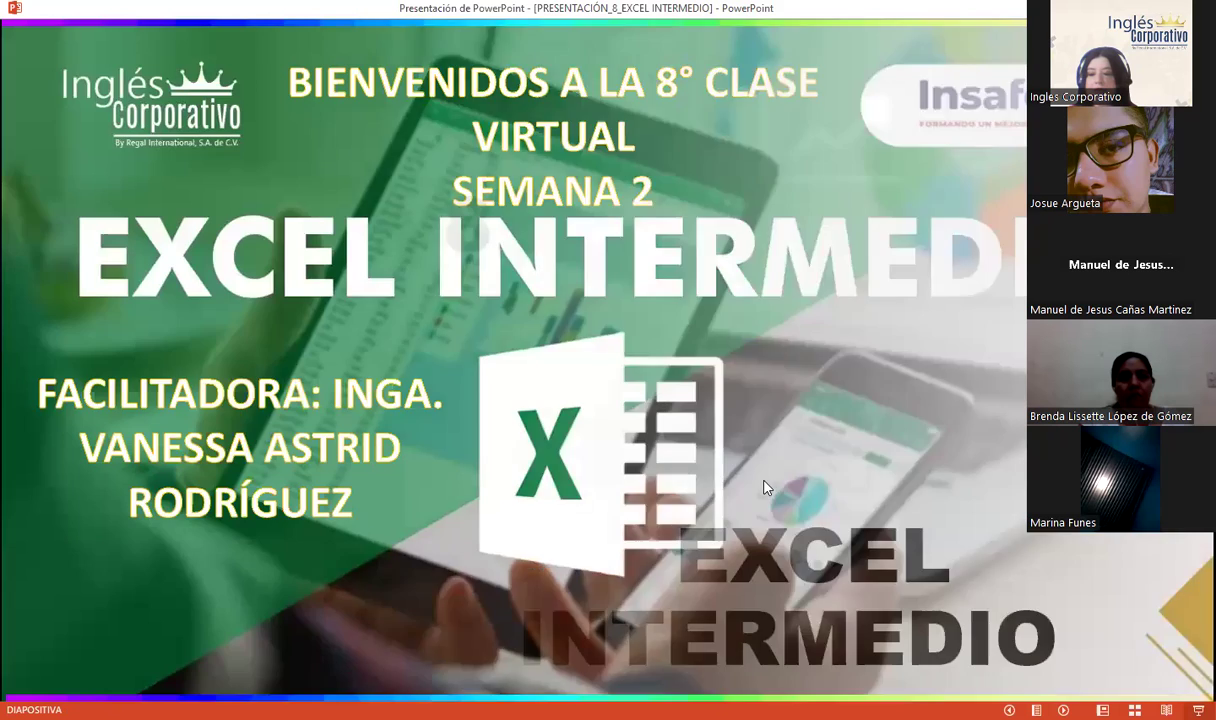
click(766, 487)
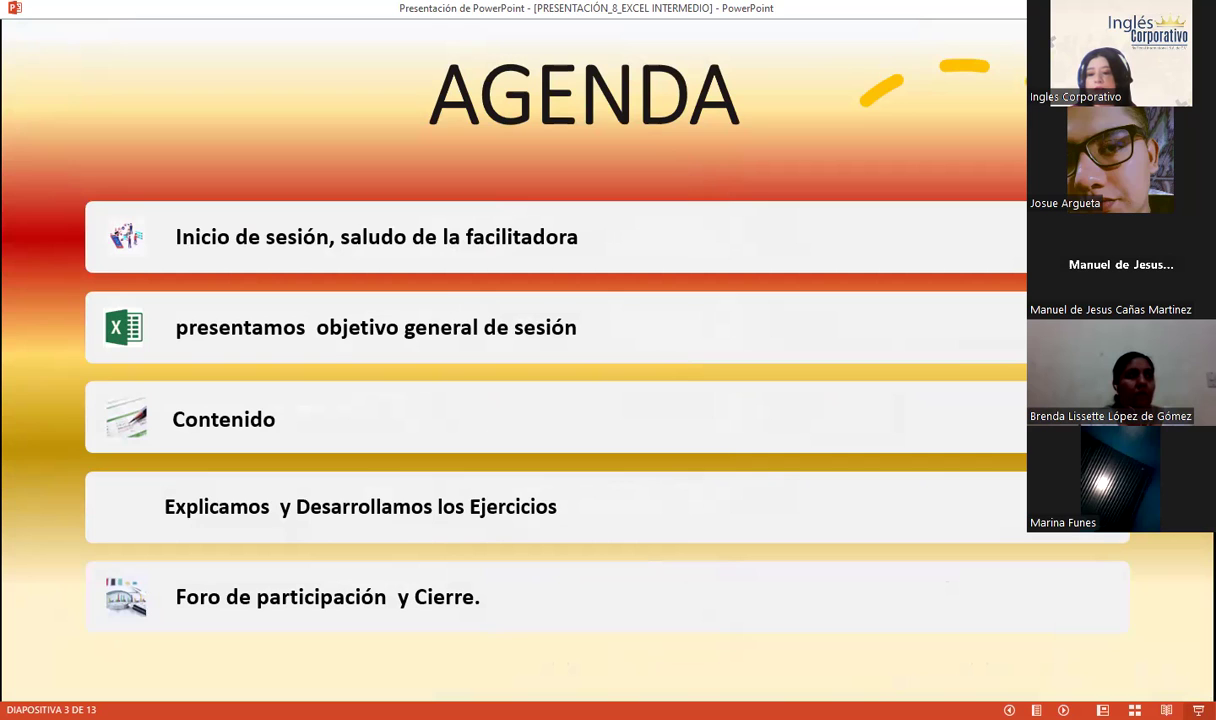
Step: Advance to slide 4, the general objective on understanding the INDICE function
key(Right)
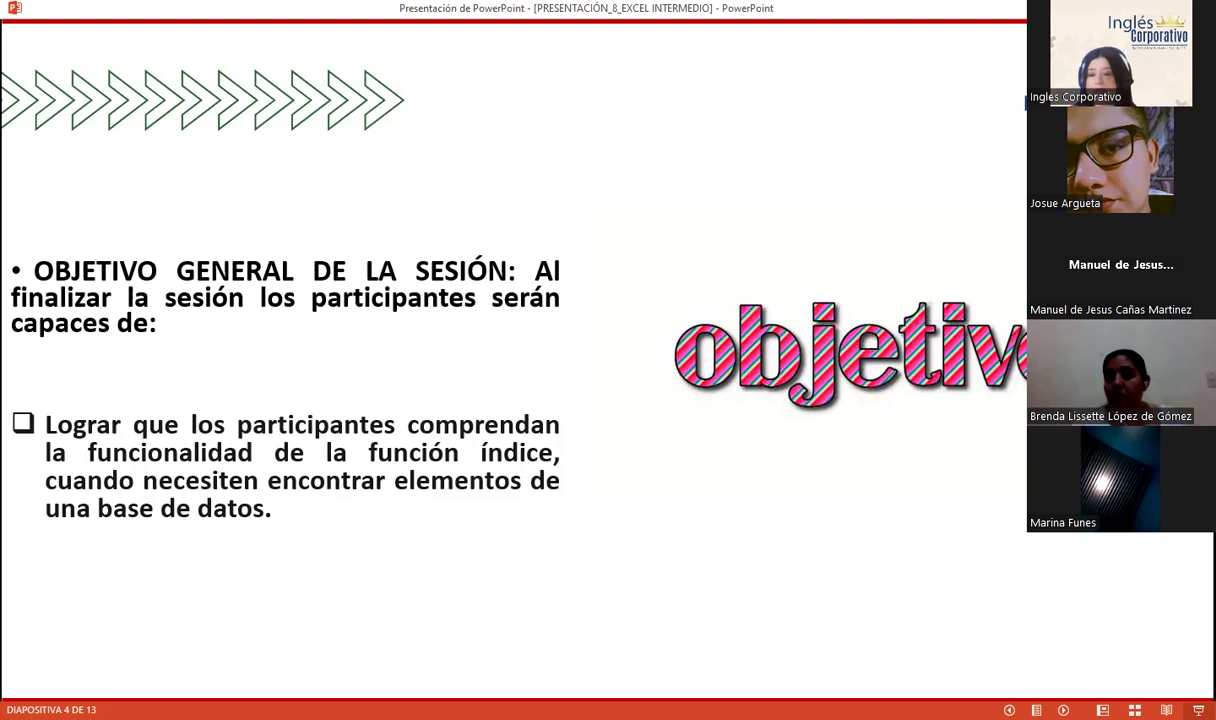
Step: Advance through slide 5 on INDICE's matriz and referencia forms to the Índice de Referencia slide
key(Right)
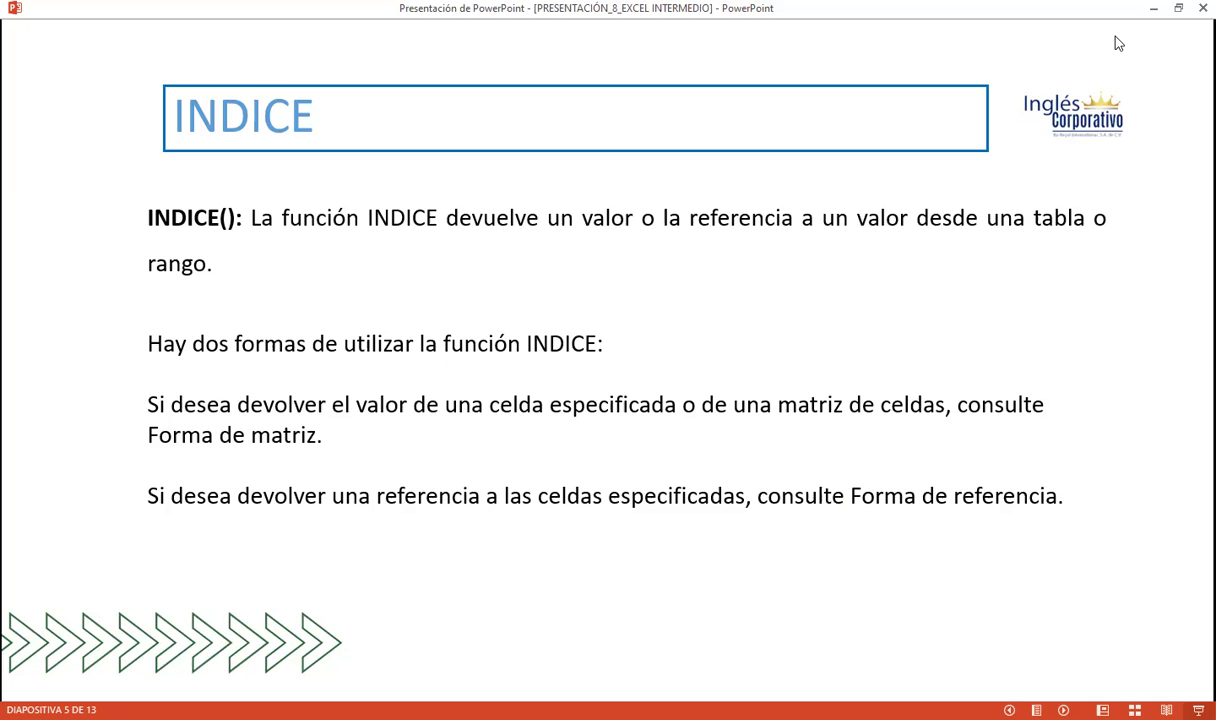
key(Right)
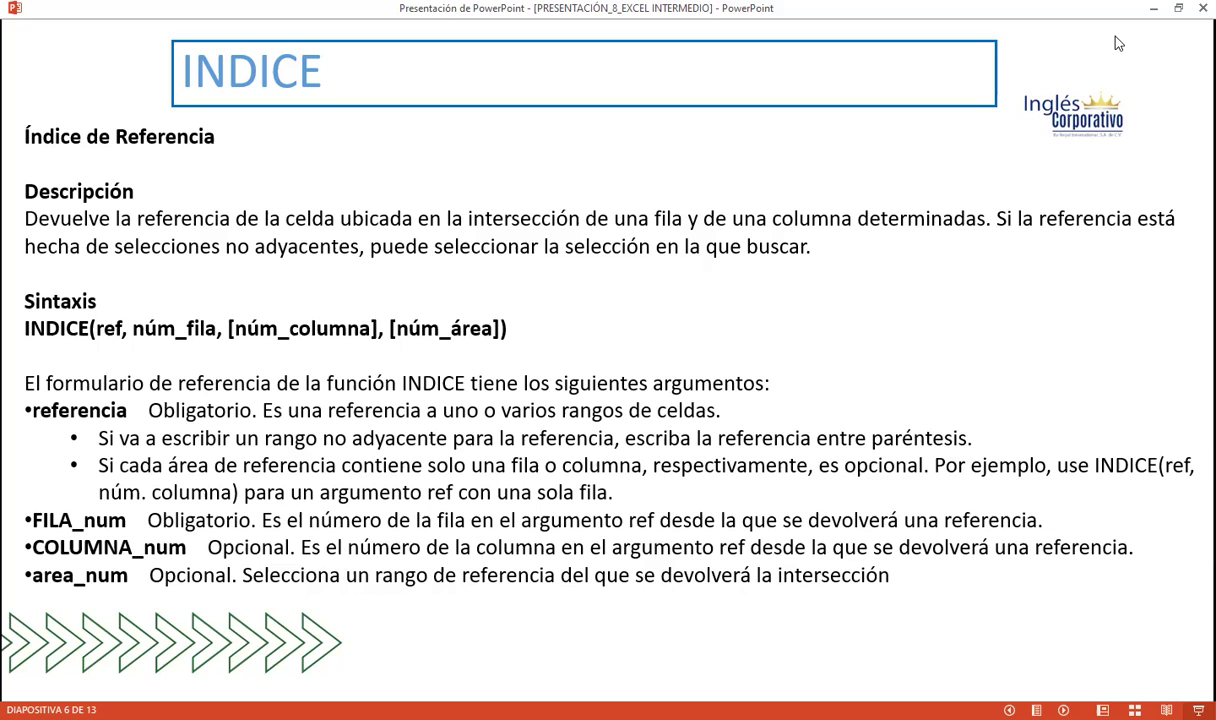
Step: Move the PowerPoint slideshow forward to the 'Forma de matriz' slide on INDICE's array form
key(Right)
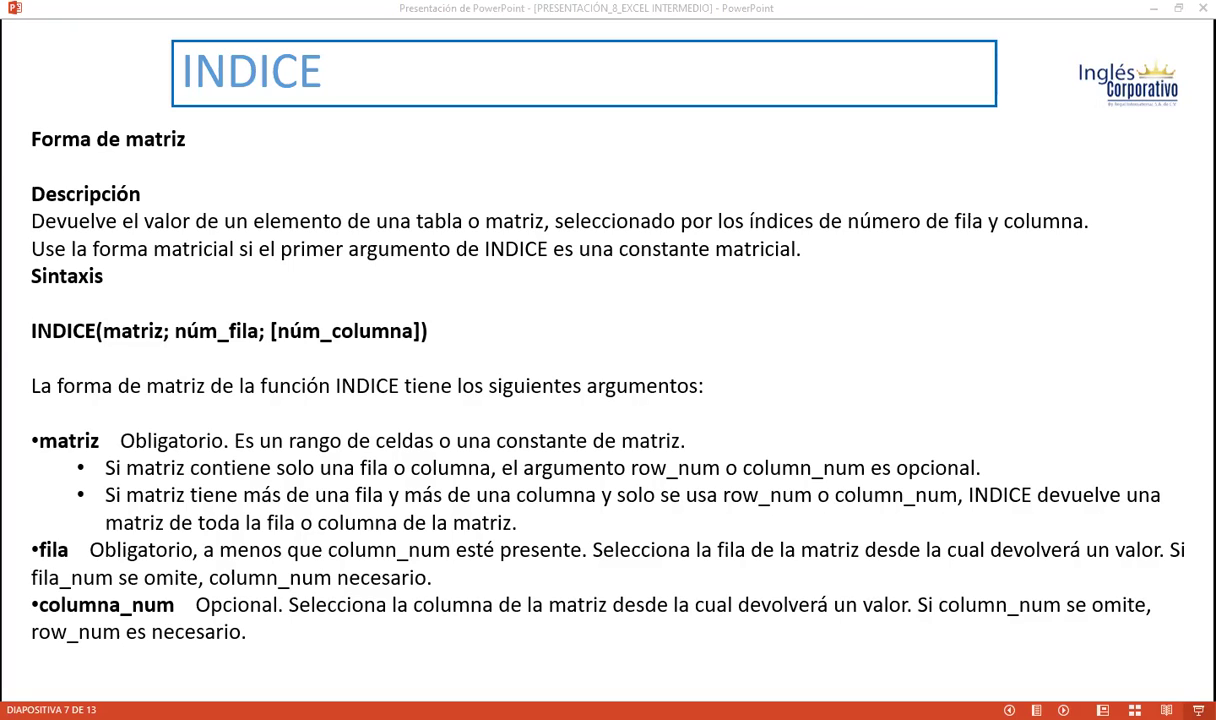
Step: Advance the slideshow to slide 8, 'REALIZAR EJERCICIOS SEMANA 2 CLASE 9'
click(789, 442)
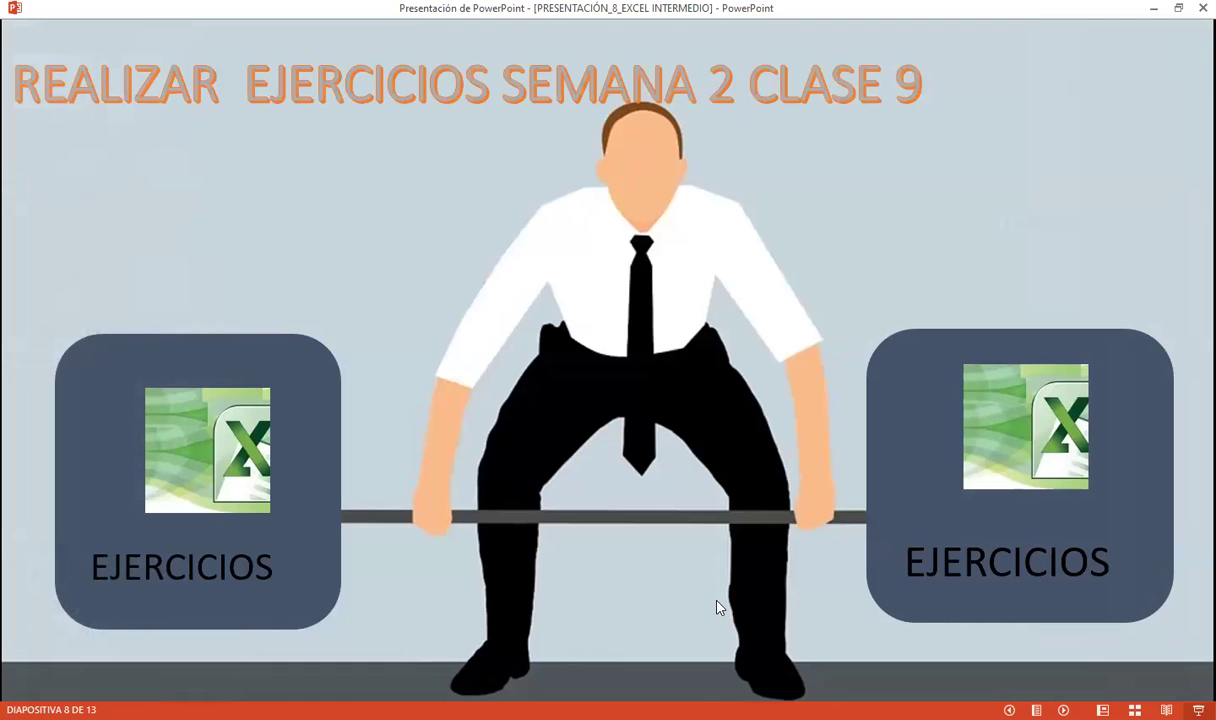
Step: Switch to Excel and review the 'Función INDICE 1 MATRIZ' sales table and empty exercises
key(alt+Tab)
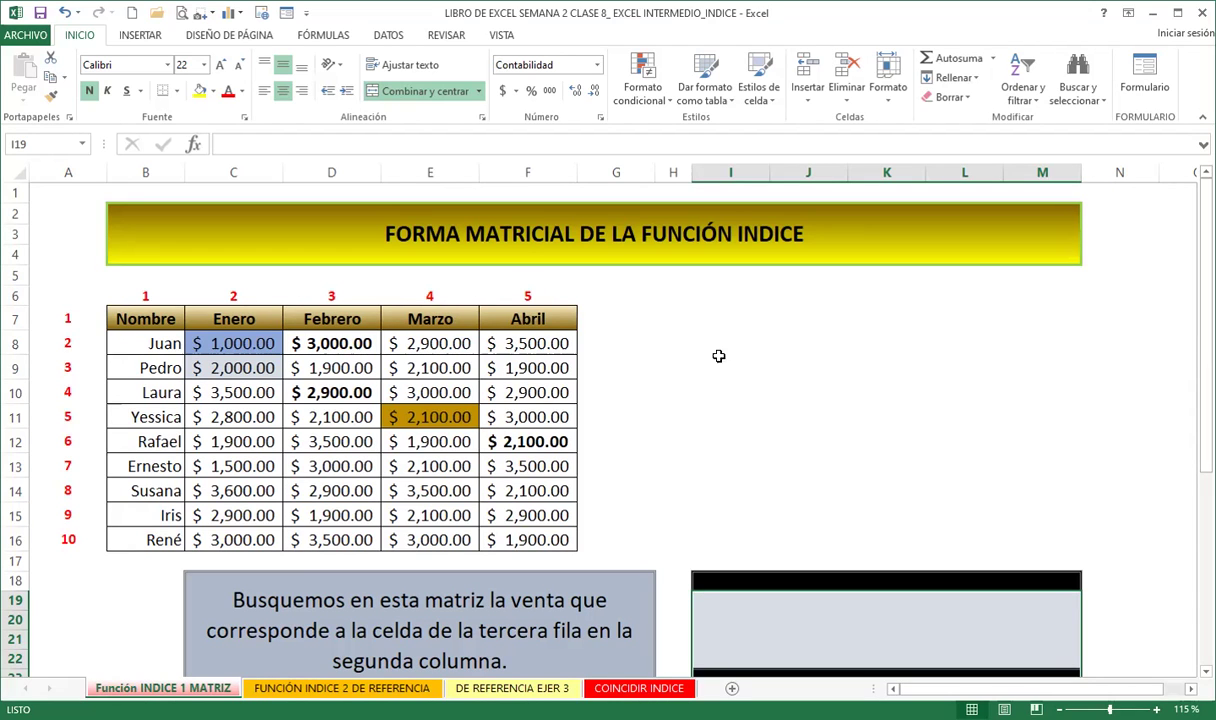
scroll(719, 353, down, 3)
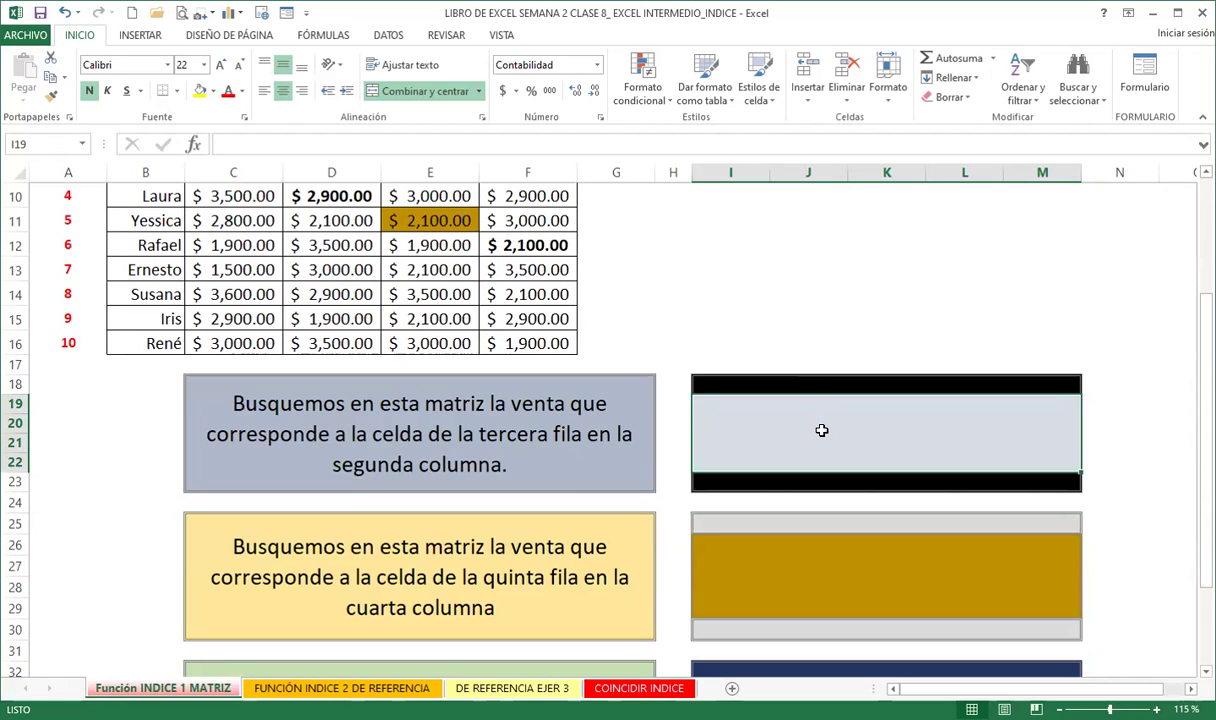
scroll(755, 422, up, 3)
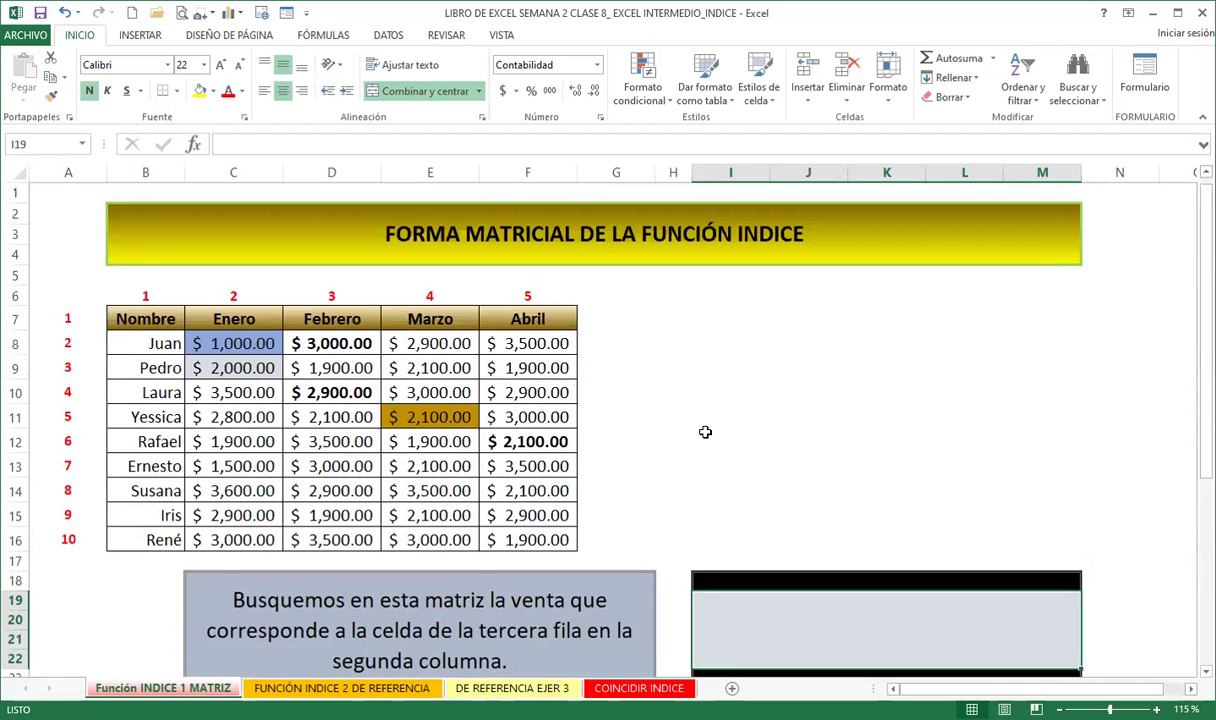
click(156, 295)
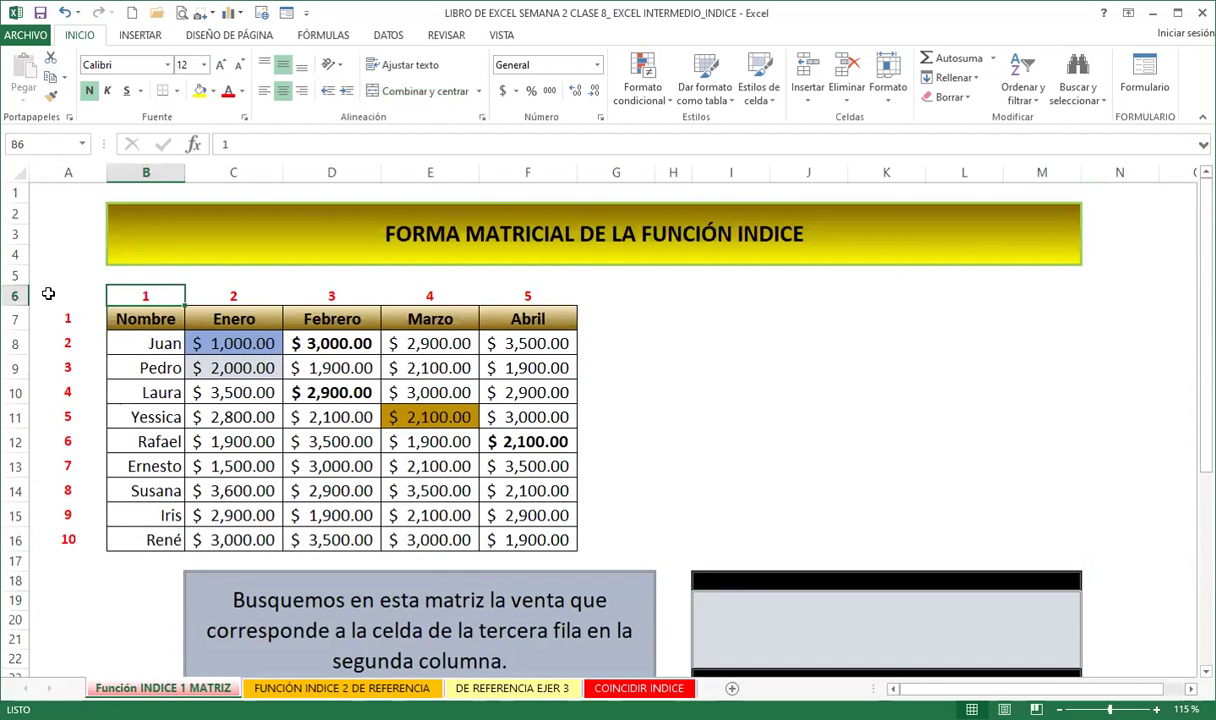
click(14, 295)
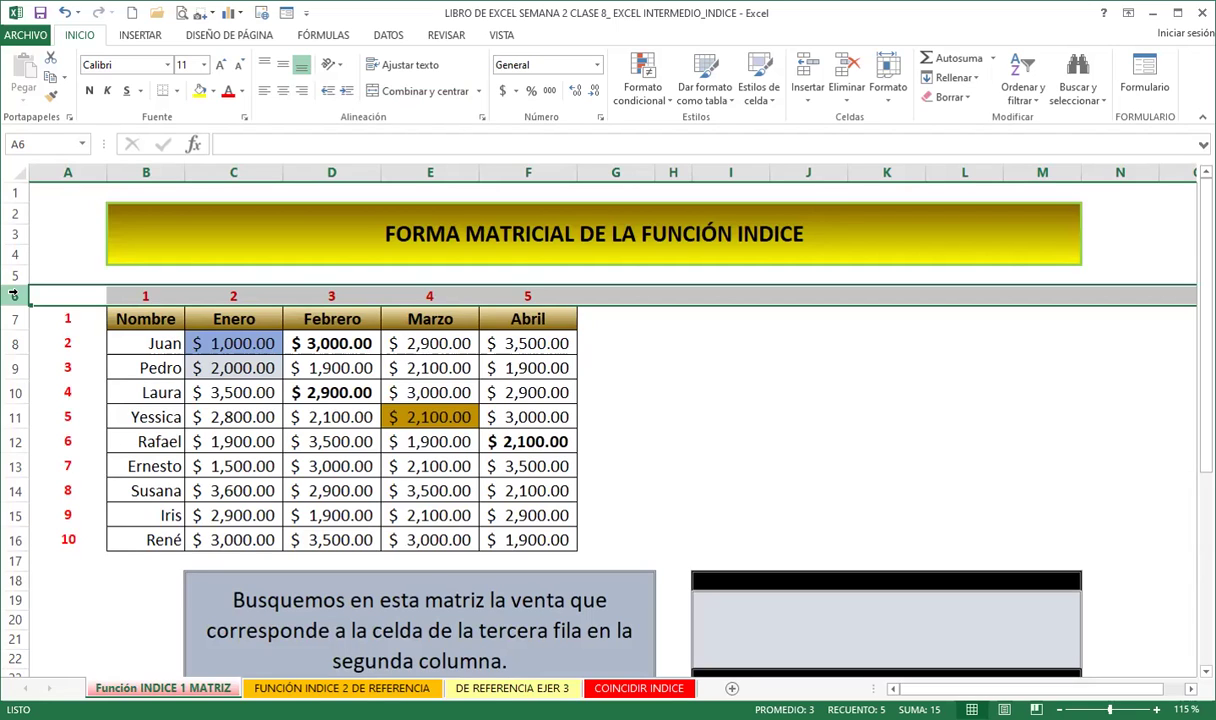
click(147, 292)
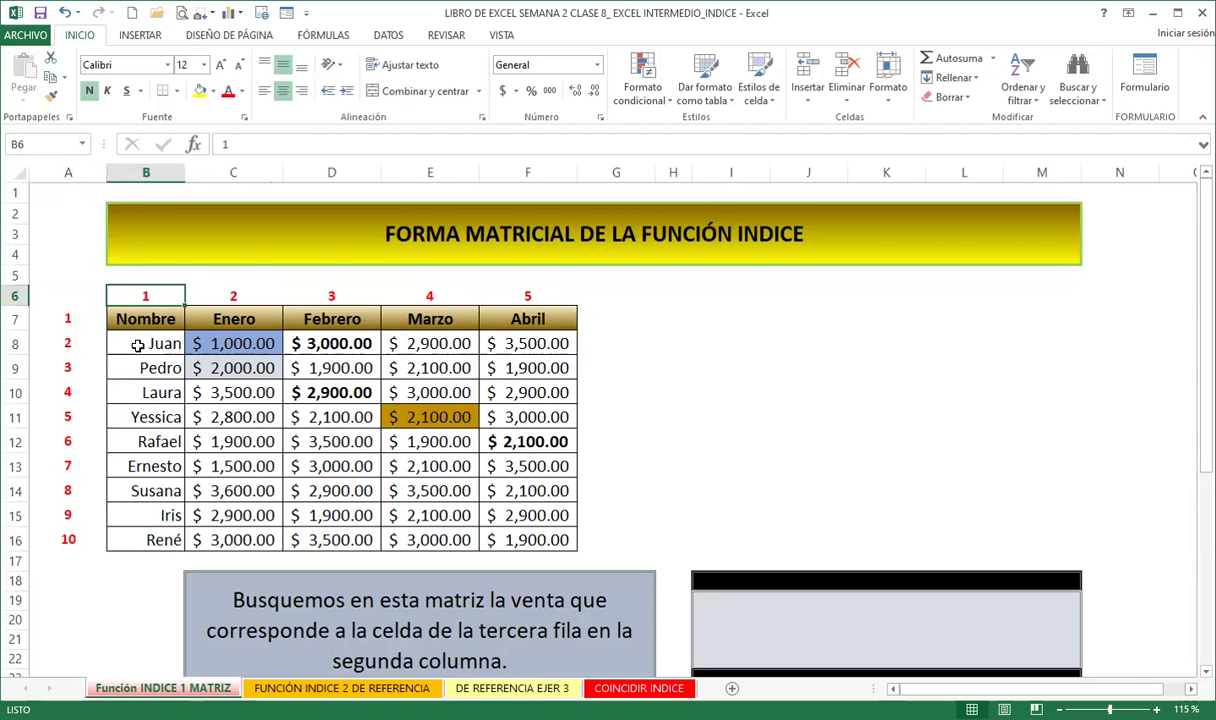
drag(120, 343, 329, 392)
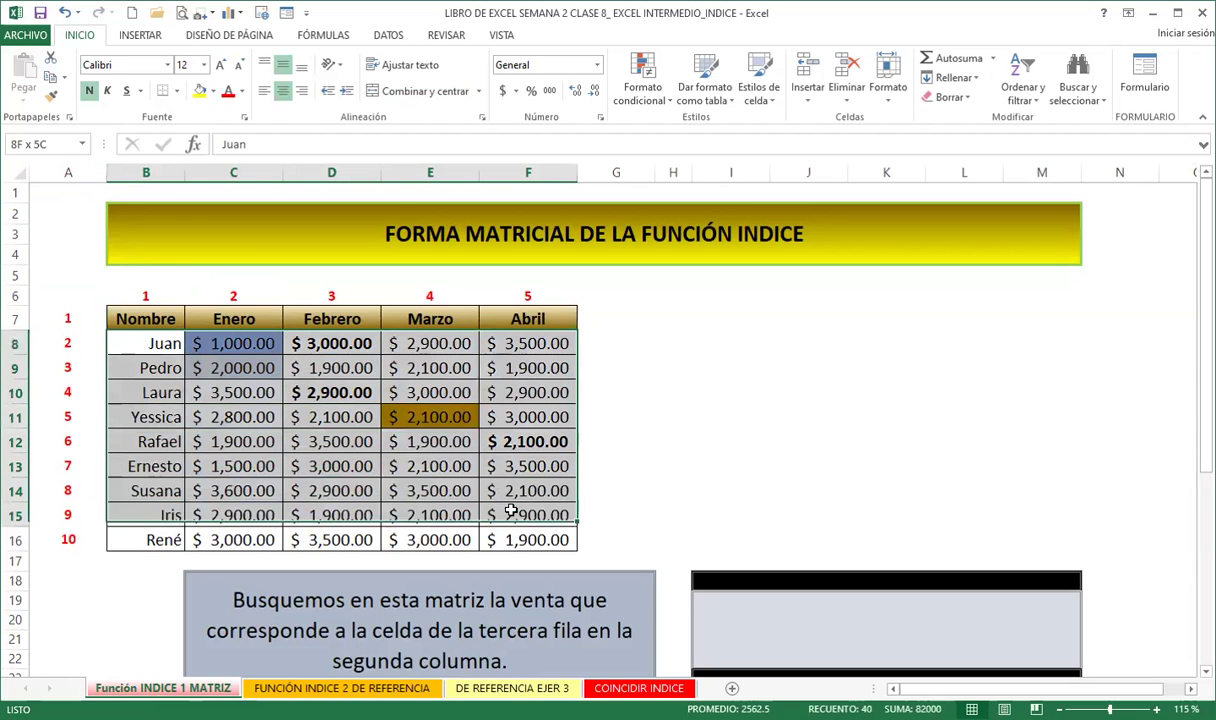
drag(469, 468, 497, 537)
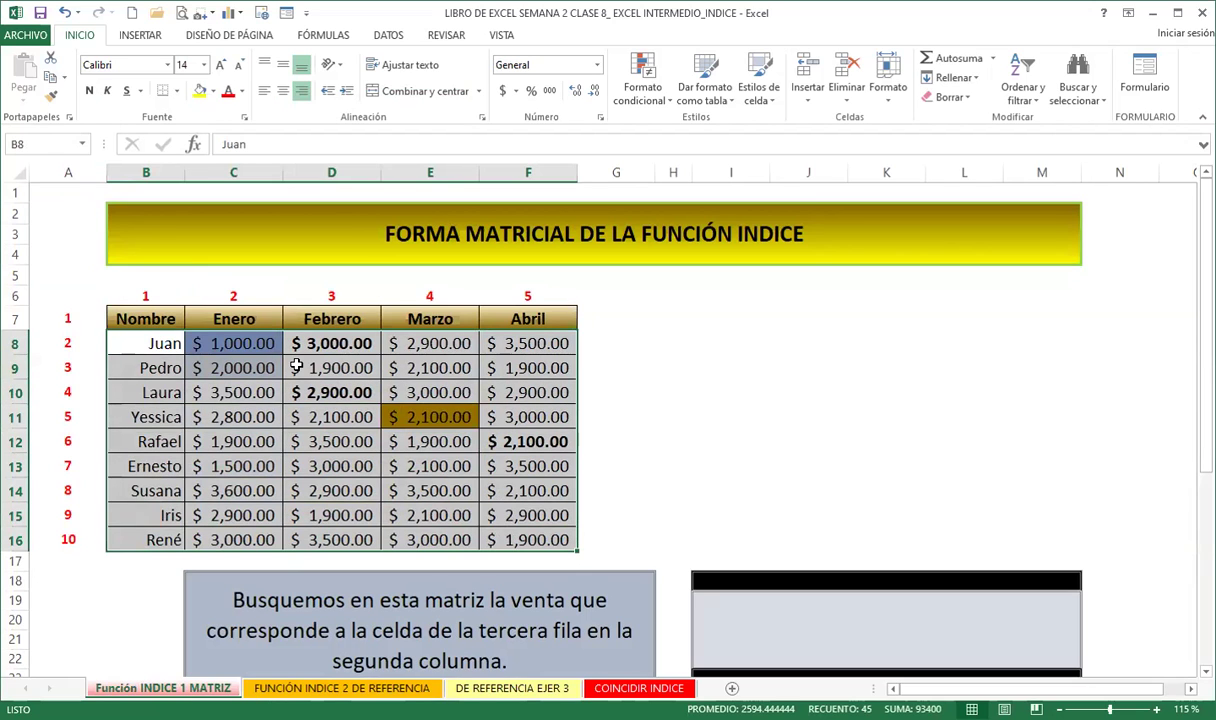
click(145, 318)
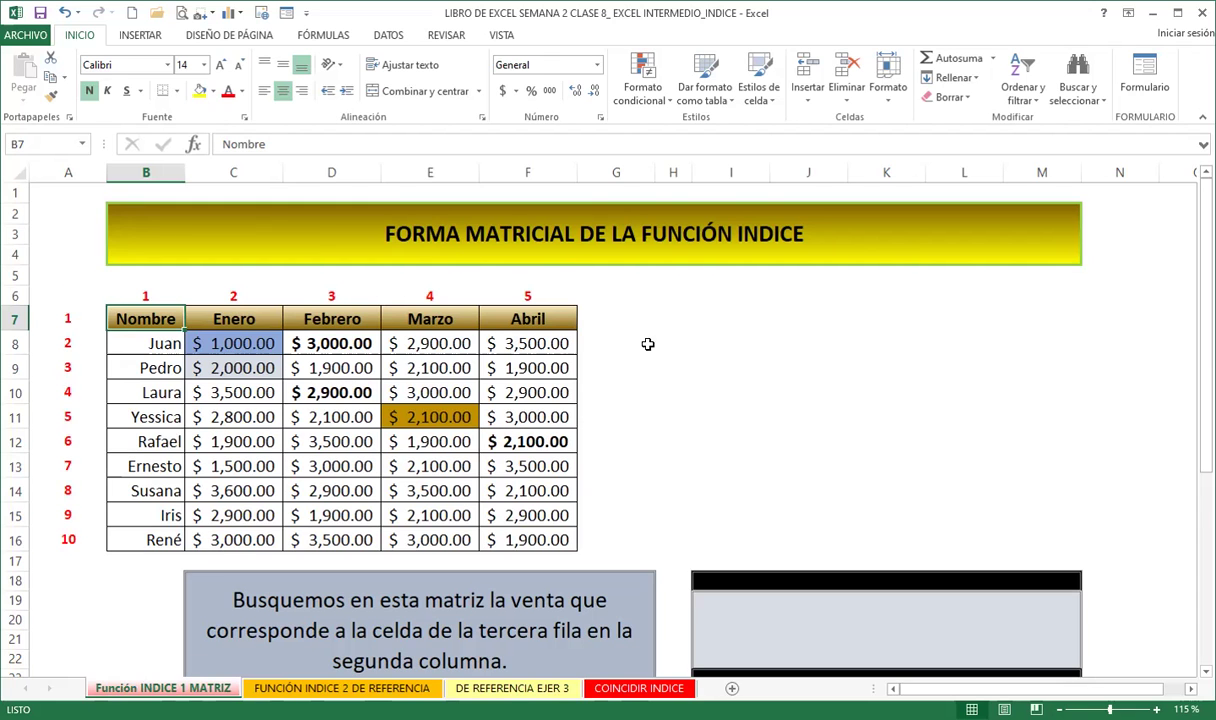
scroll(646, 345, down, 3)
Step: Select the merged answer cell I19:M22 beside the third-row, second-column question
click(781, 410)
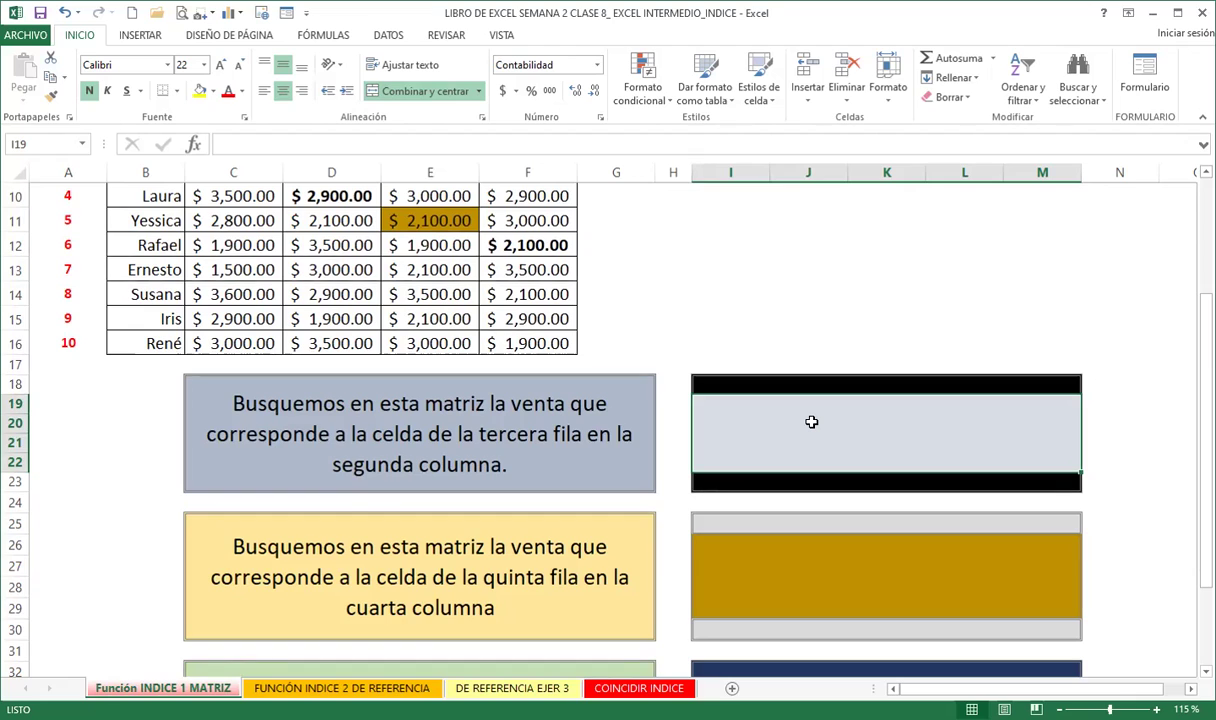
Step: Begin the formula =INDICE( in I19 using the INDICE autocomplete suggestion
text(=IND)
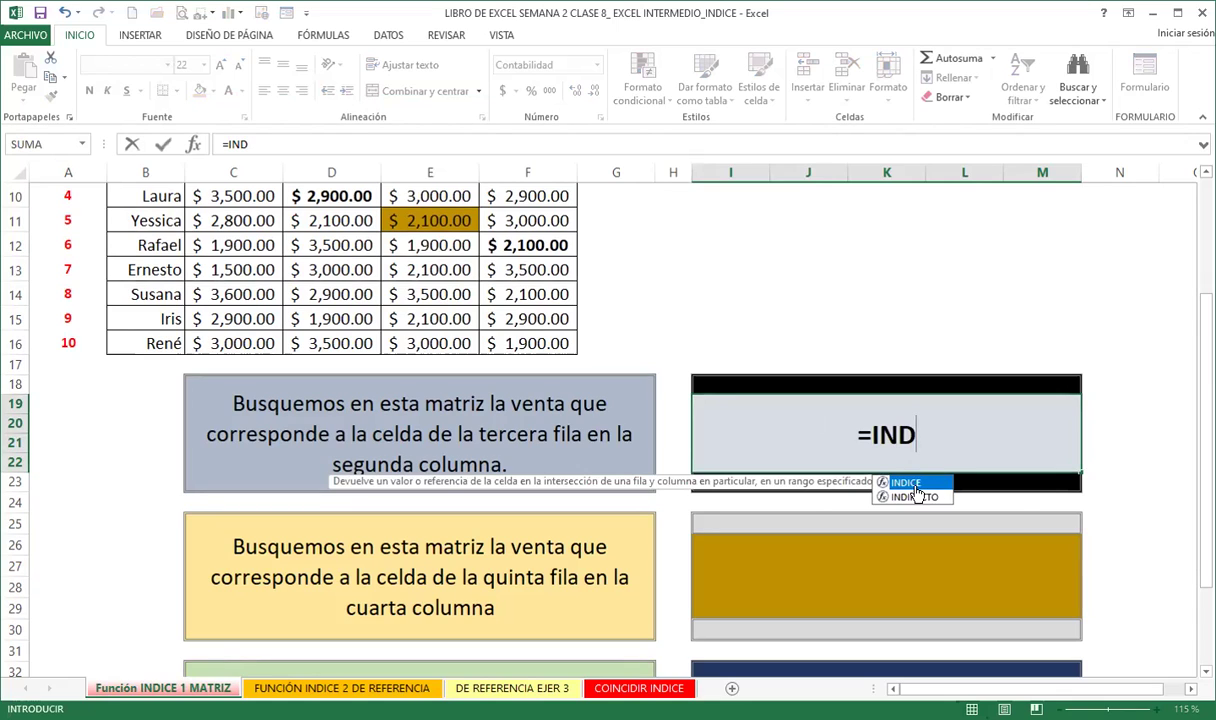
double_click(907, 483)
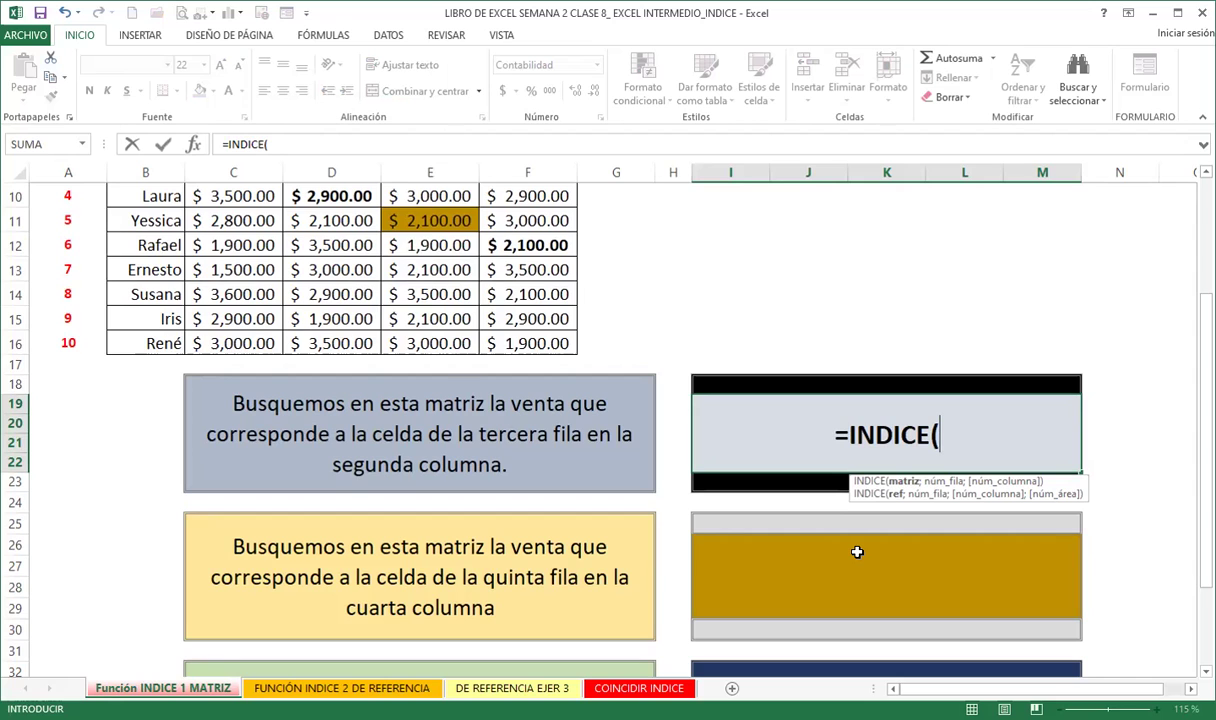
scroll(706, 565, up, 2)
scroll(252, 387, up, 1)
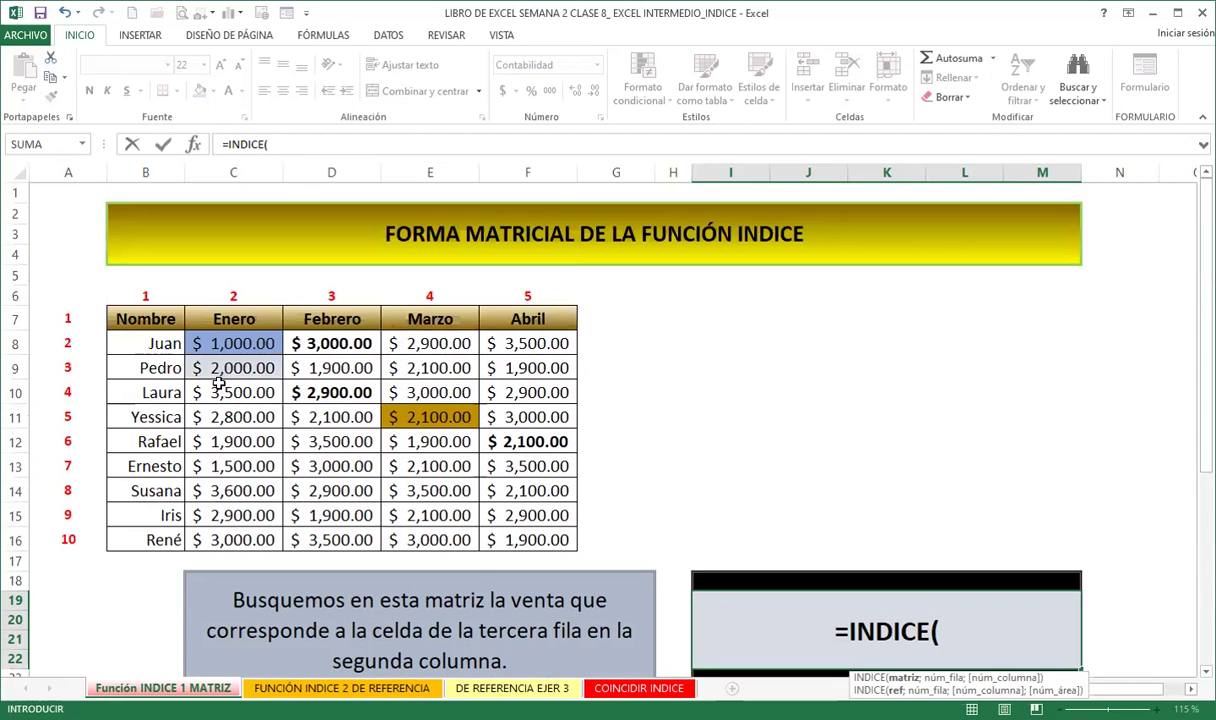
Step: Enter the sales table B7:F16 as the matrix argument, followed by a semicolon
drag(147, 318, 217, 318)
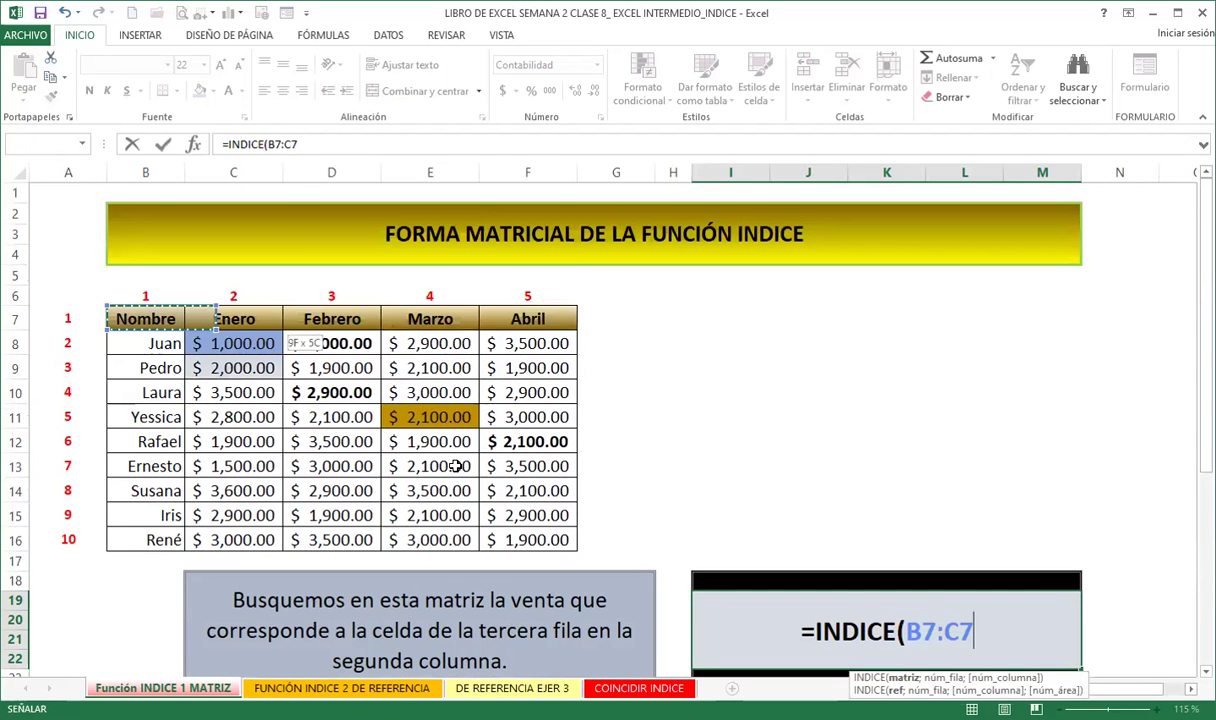
drag(503, 531, 510, 535)
scroll(1040, 510, down, 1)
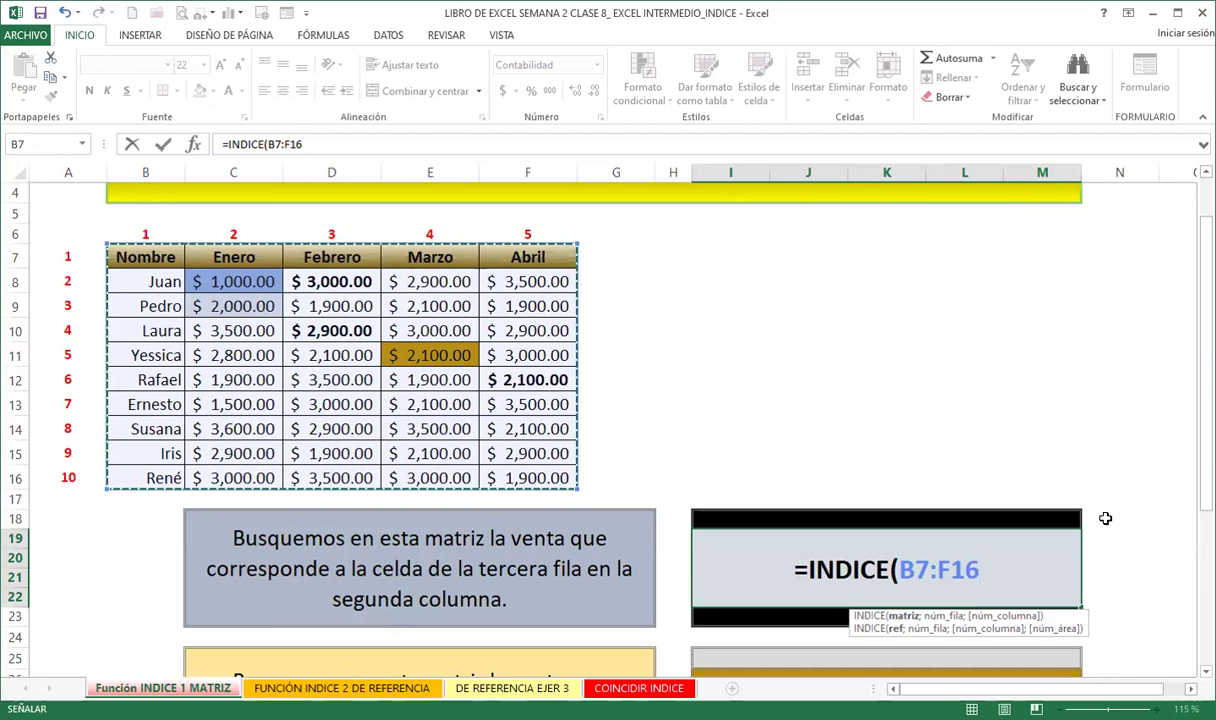
text(;)
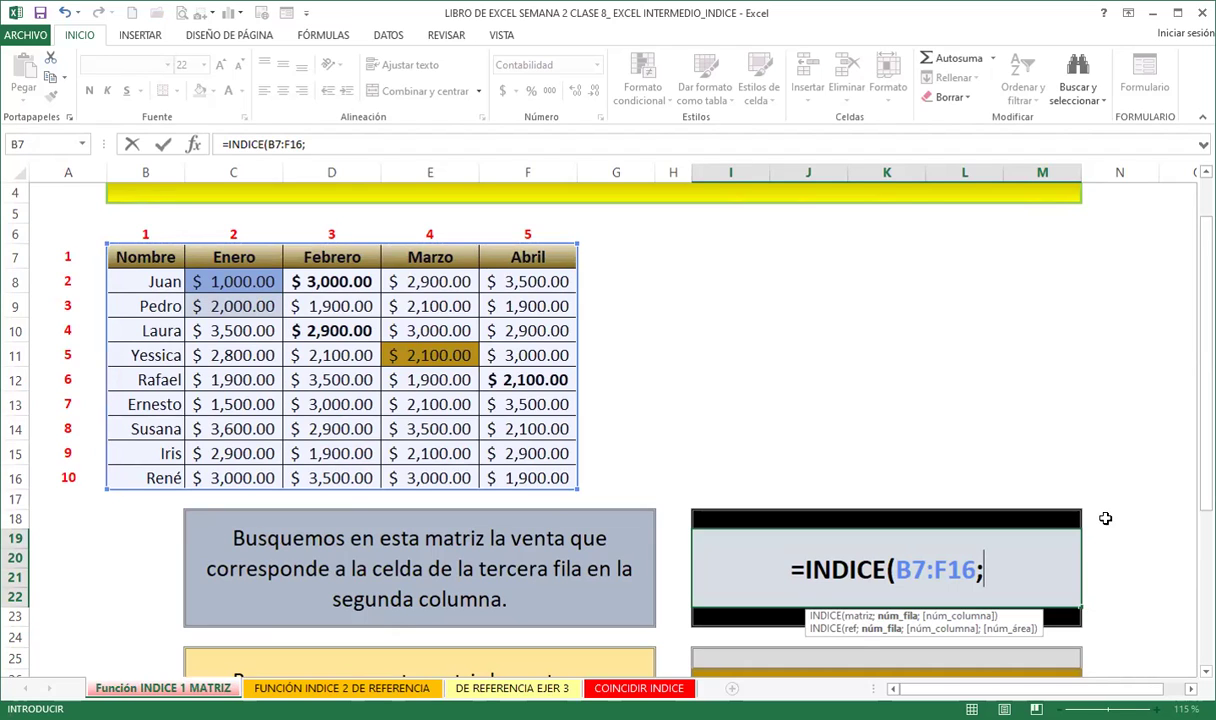
Step: Complete =INDICE(B7:F16;3;2) in I19 and commit it, returning $ 2,000.00
text(3)
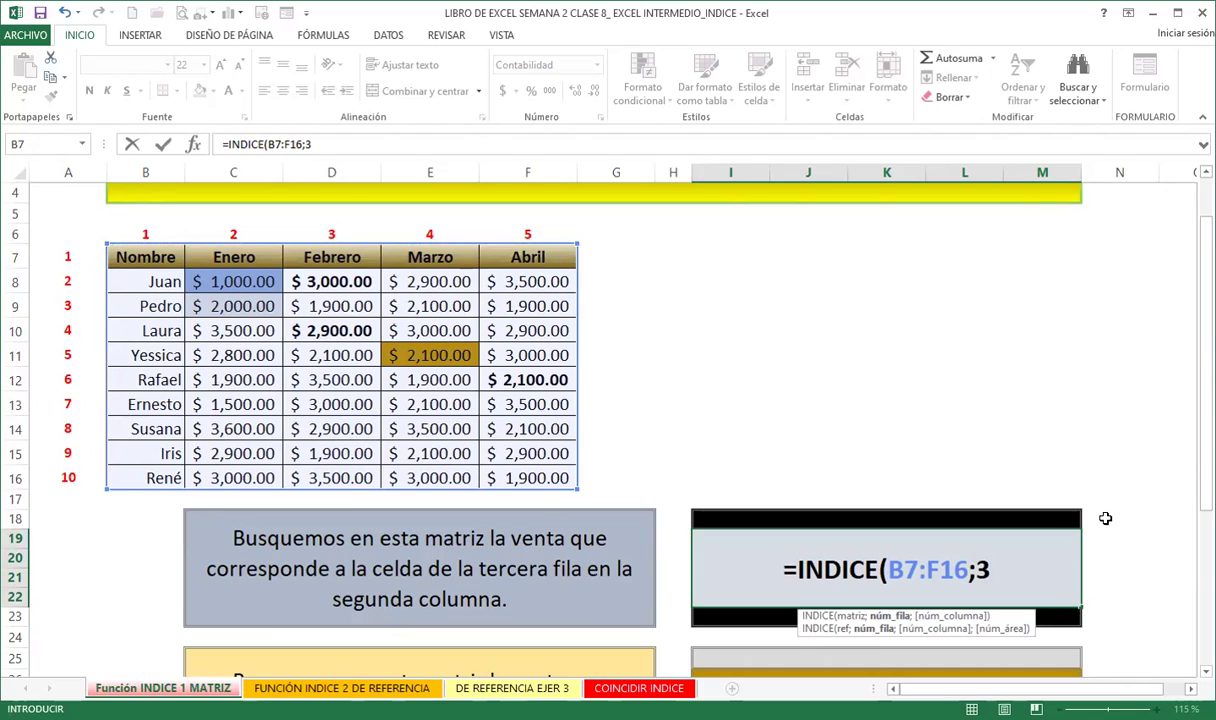
text(;)
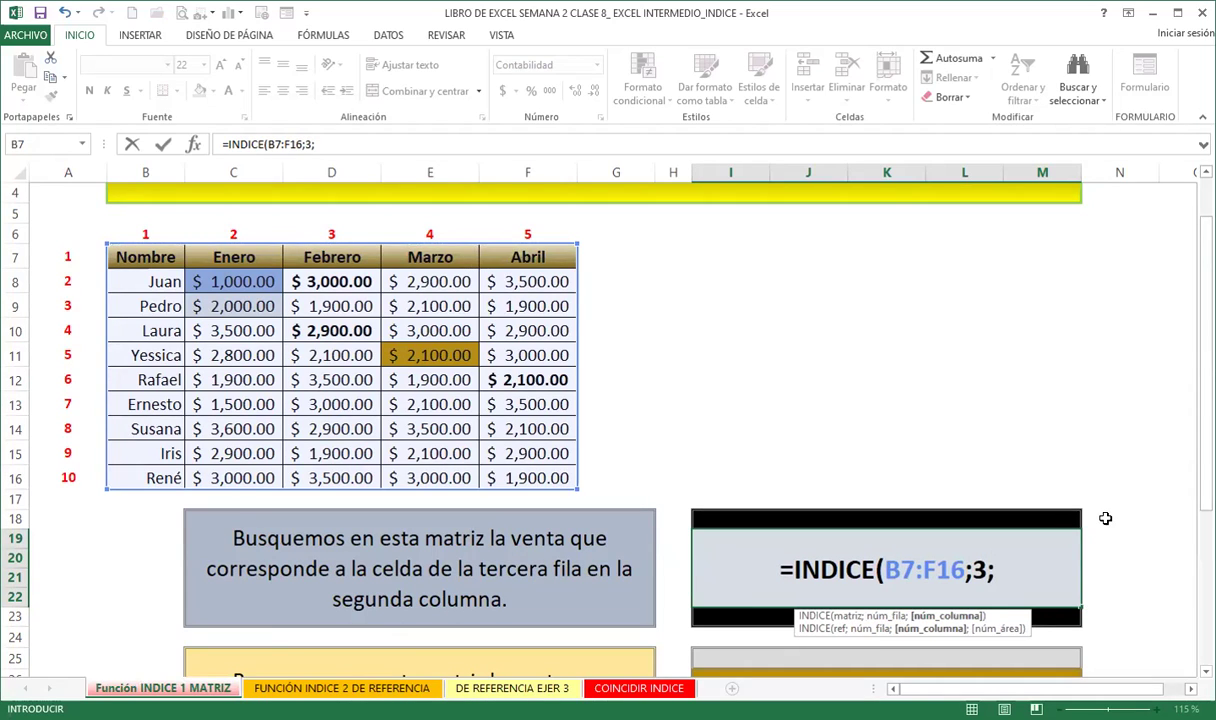
text(2)
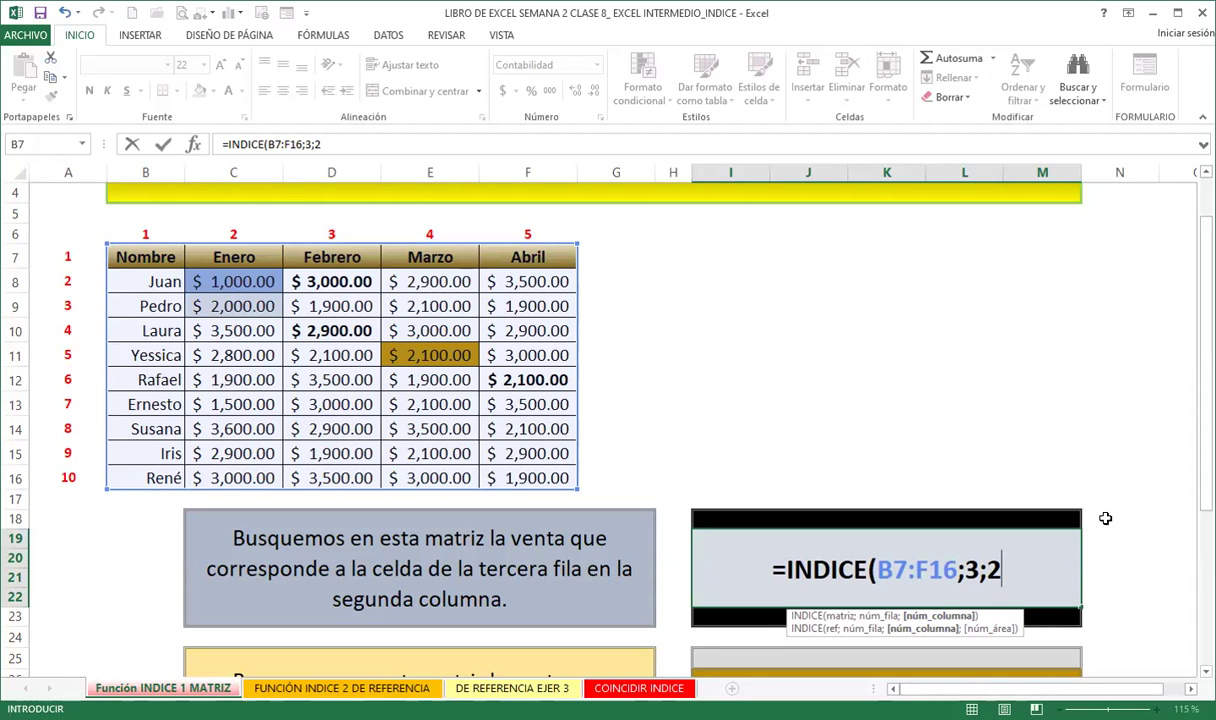
text())
key(BackSpace)
text())
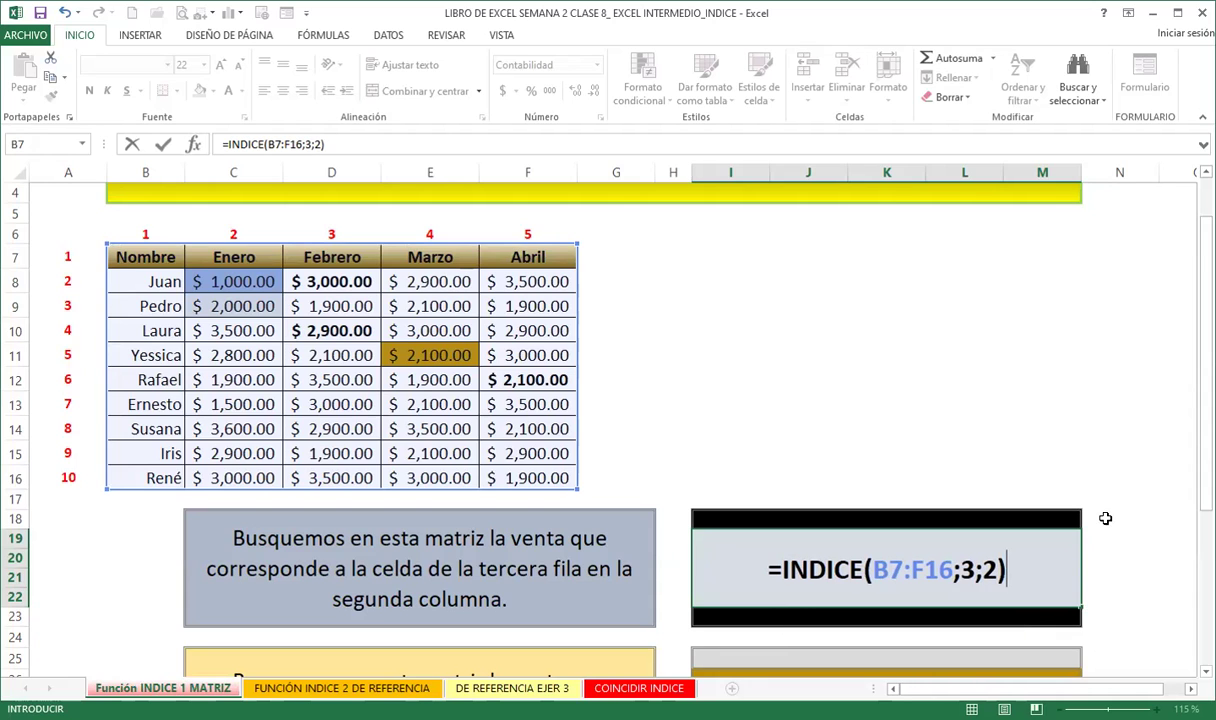
key(Return)
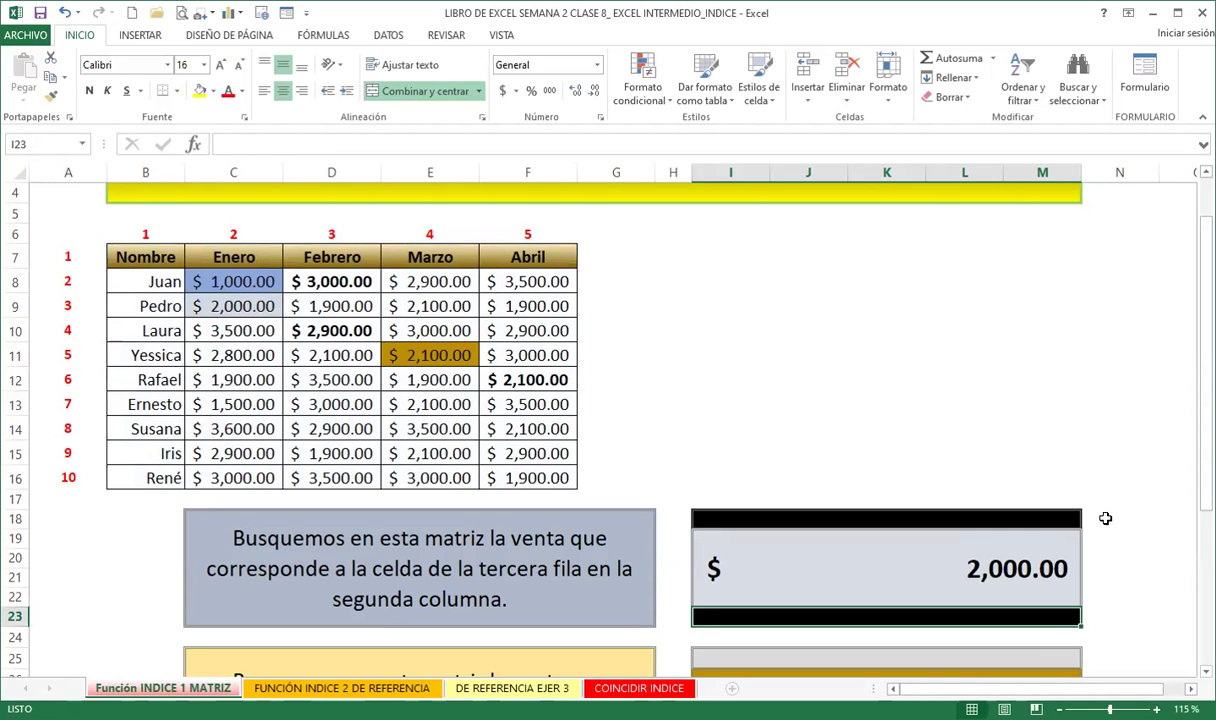
click(240, 307)
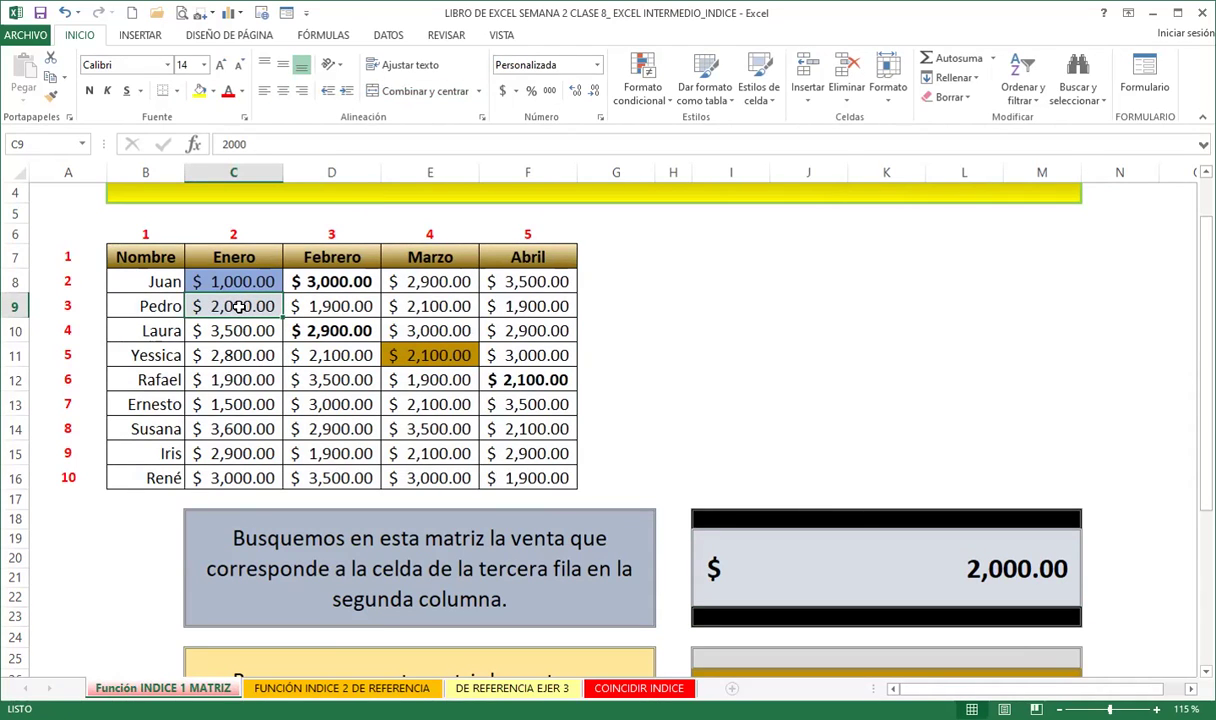
click(233, 172)
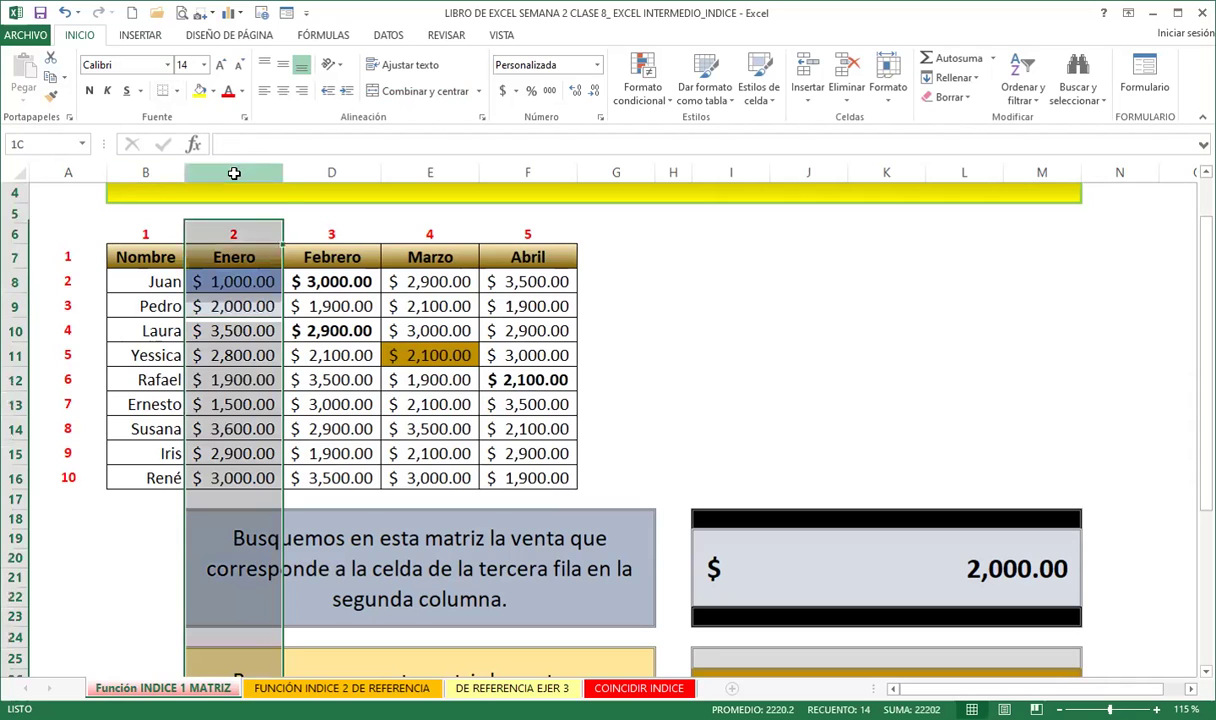
ctrl+click(13, 306)
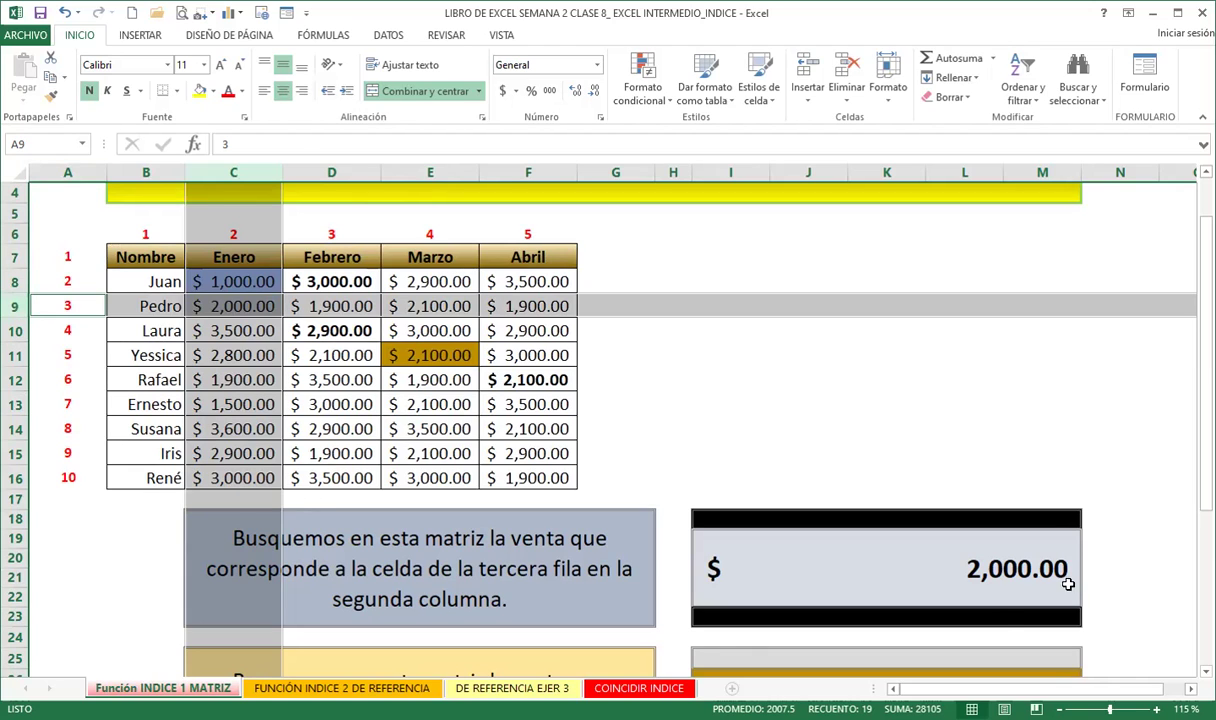
click(943, 563)
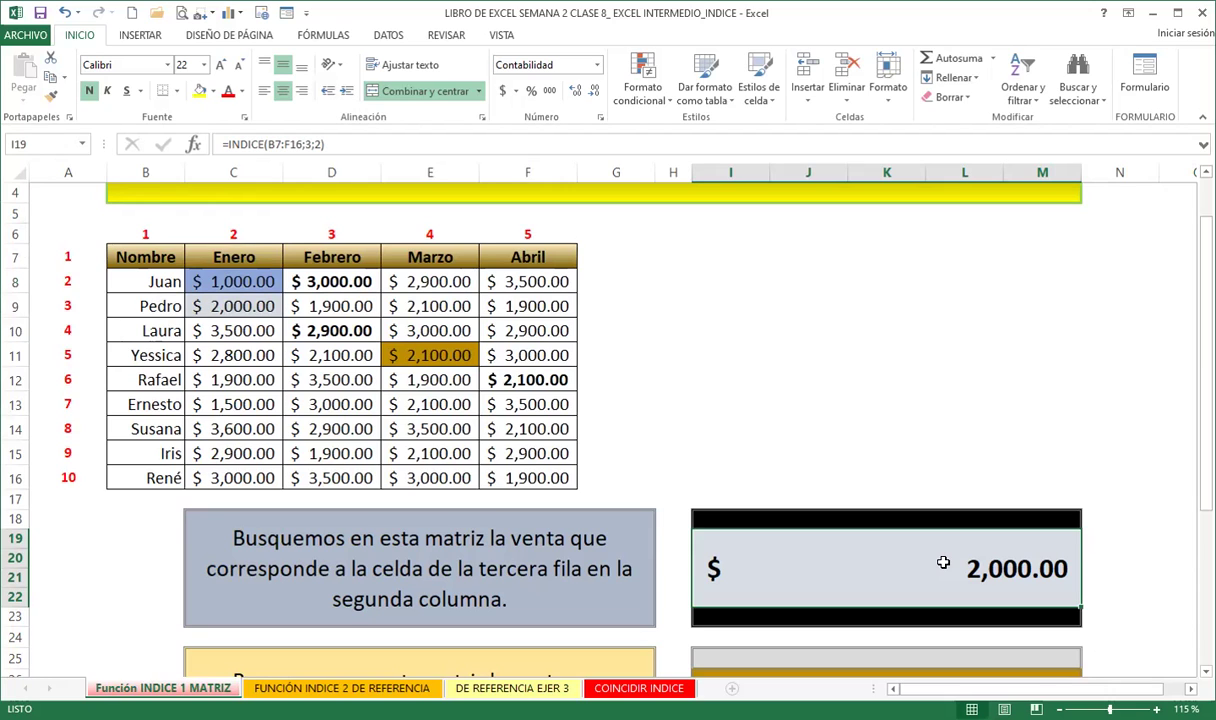
scroll(1131, 440, down, 2)
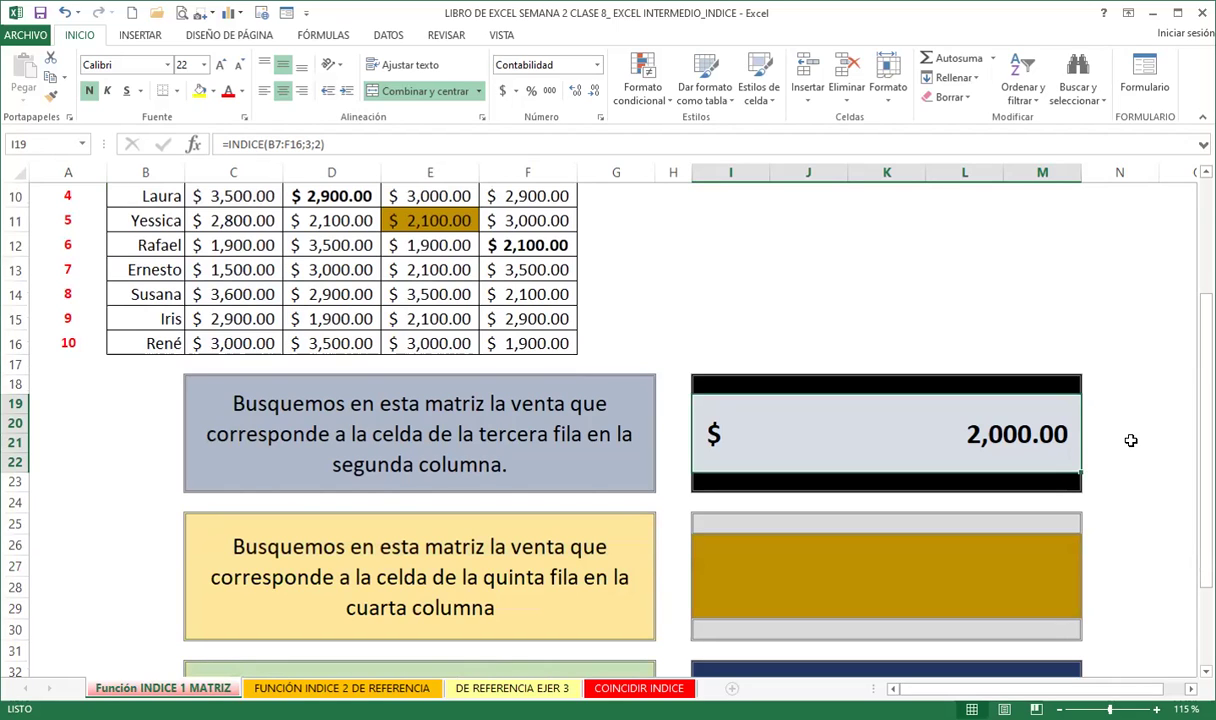
scroll(173, 320, up, 3)
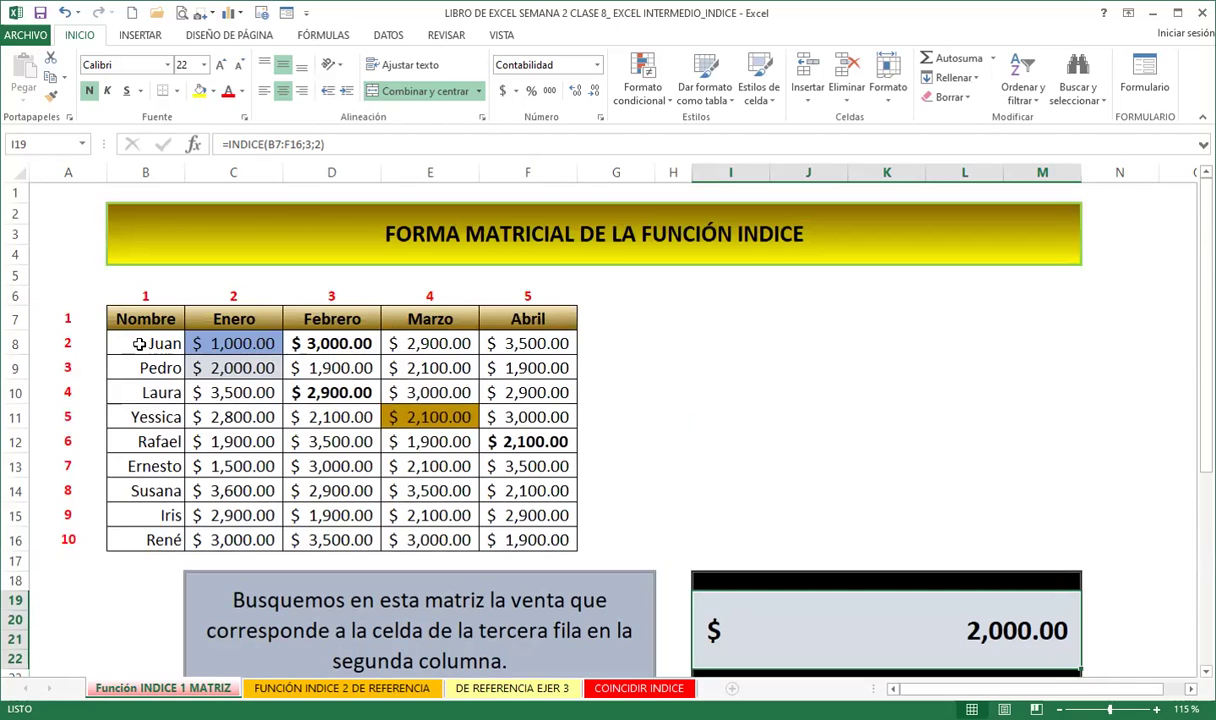
click(140, 343)
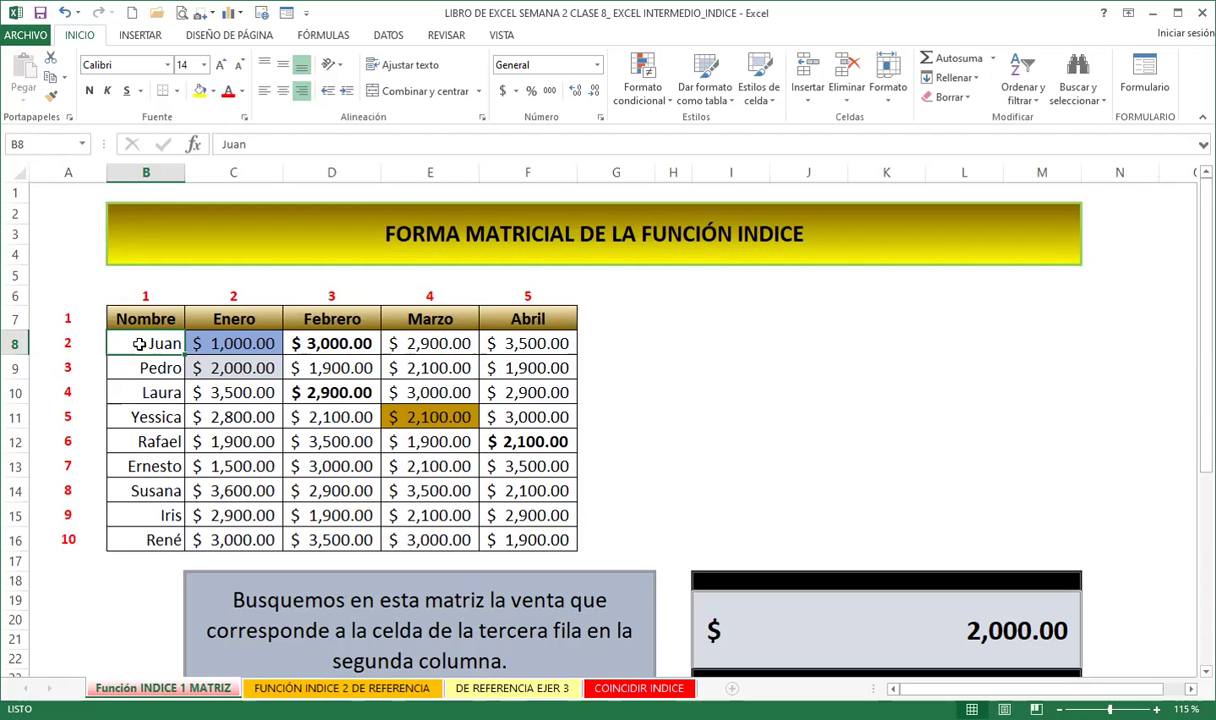
scroll(720, 323, down, 2)
scroll(841, 380, down, 2)
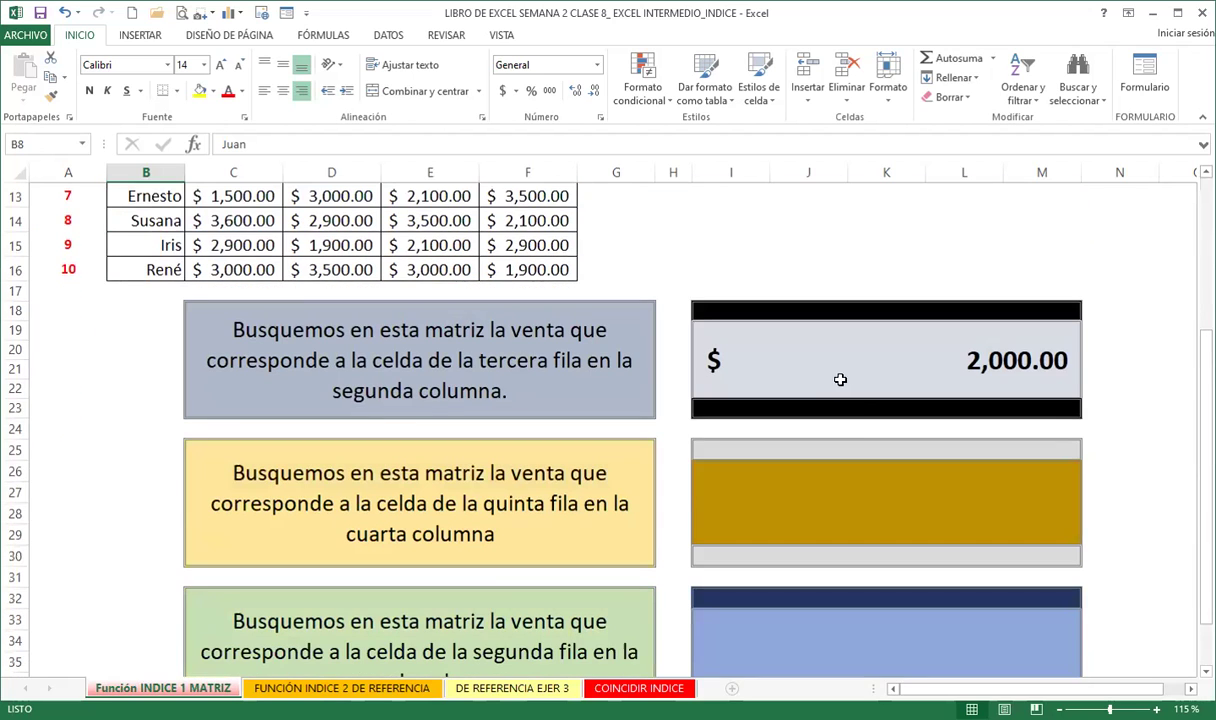
click(864, 501)
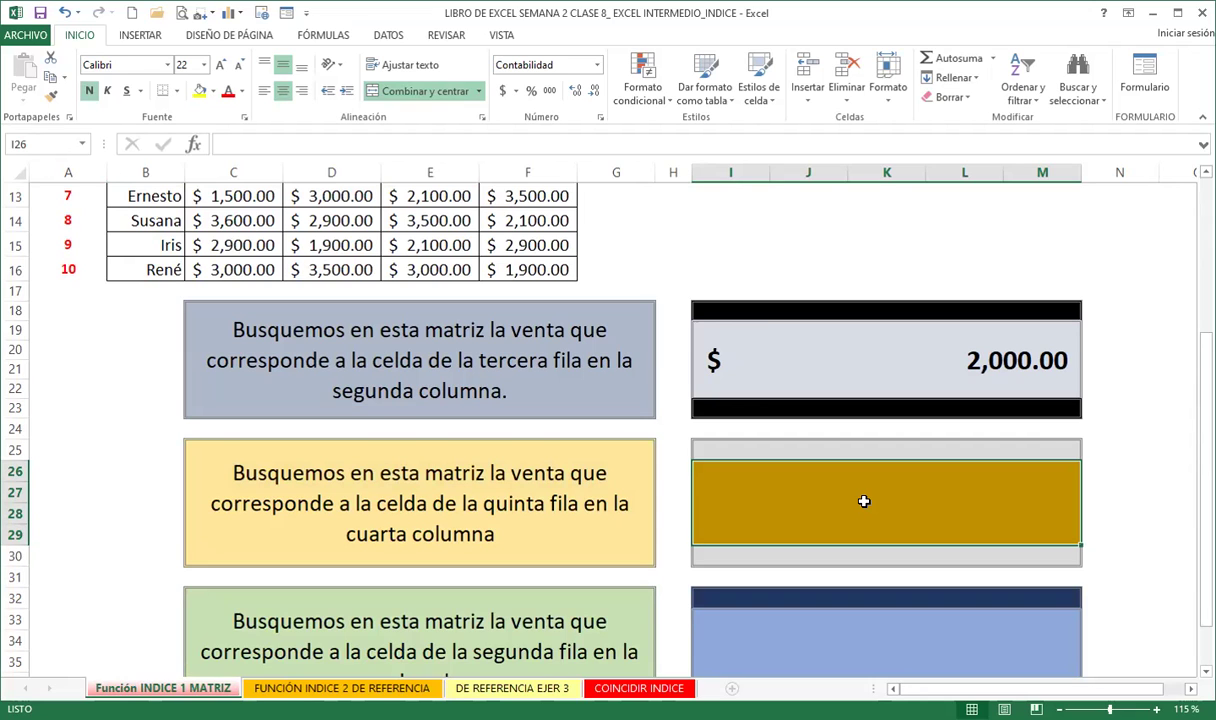
Step: Enter =INDICE(B7:F16;5;4) in the gold answer box I26 for the fifth-row, fourth-column sale
text(=)
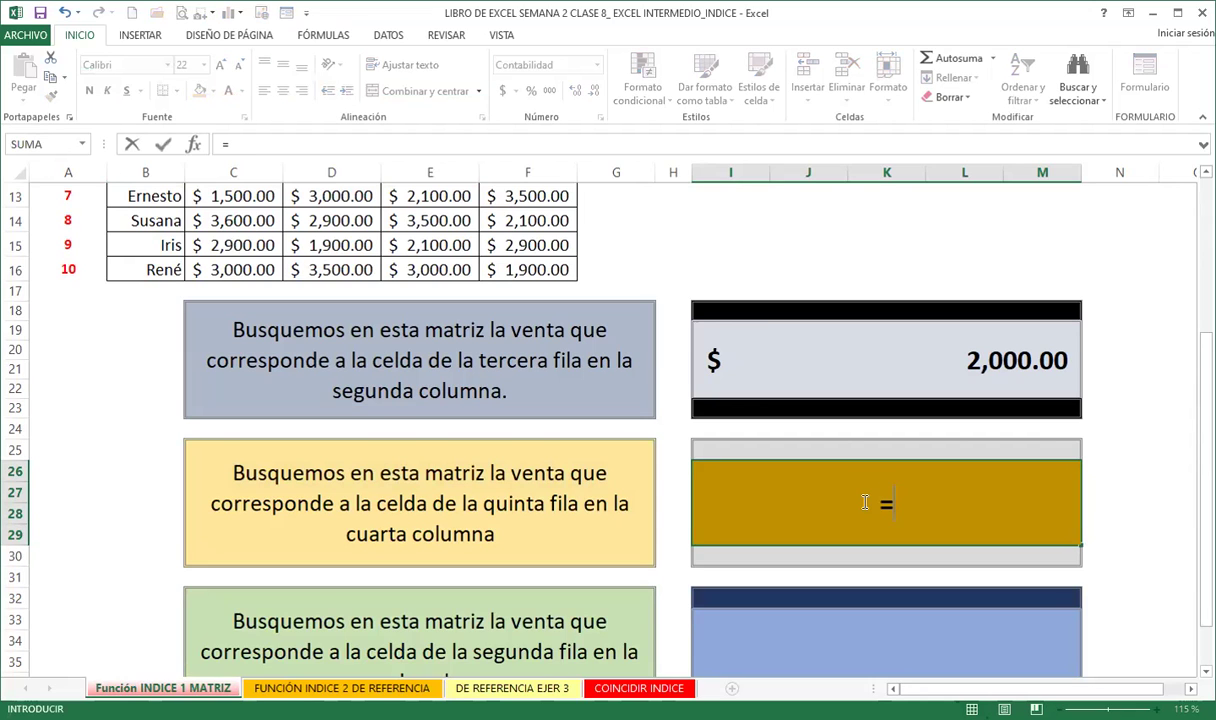
text(IND)
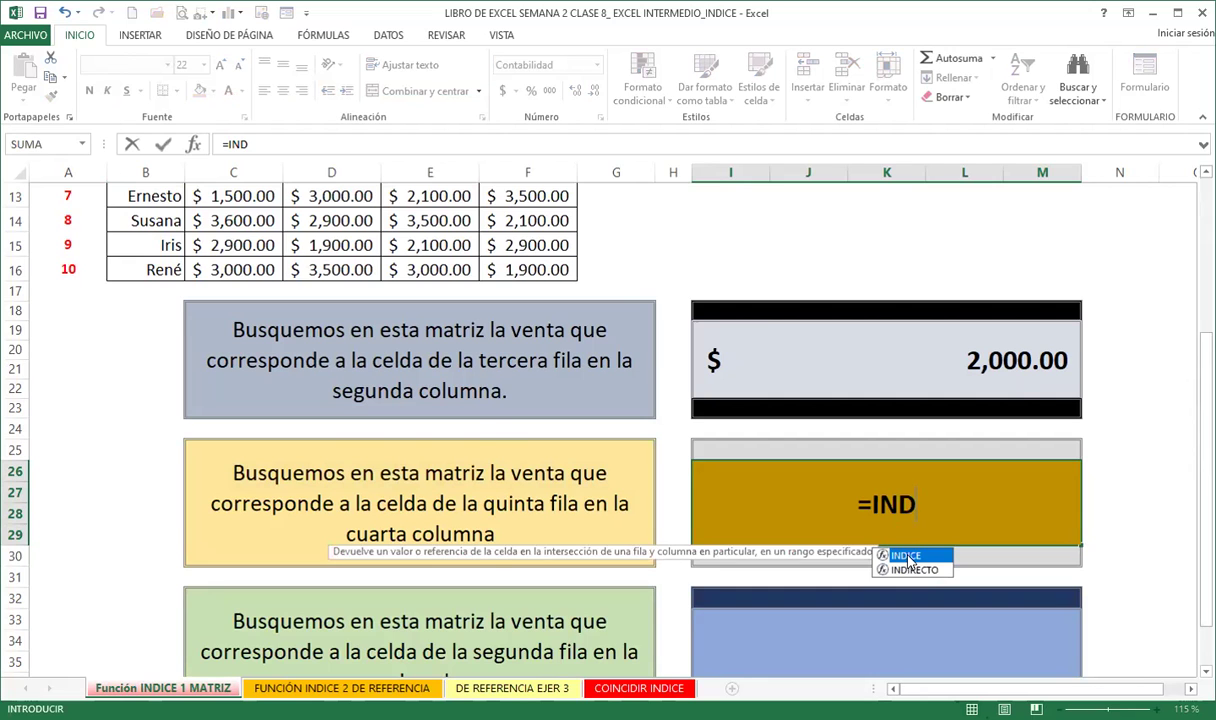
double_click(908, 556)
scroll(271, 426, up, 4)
click(149, 318)
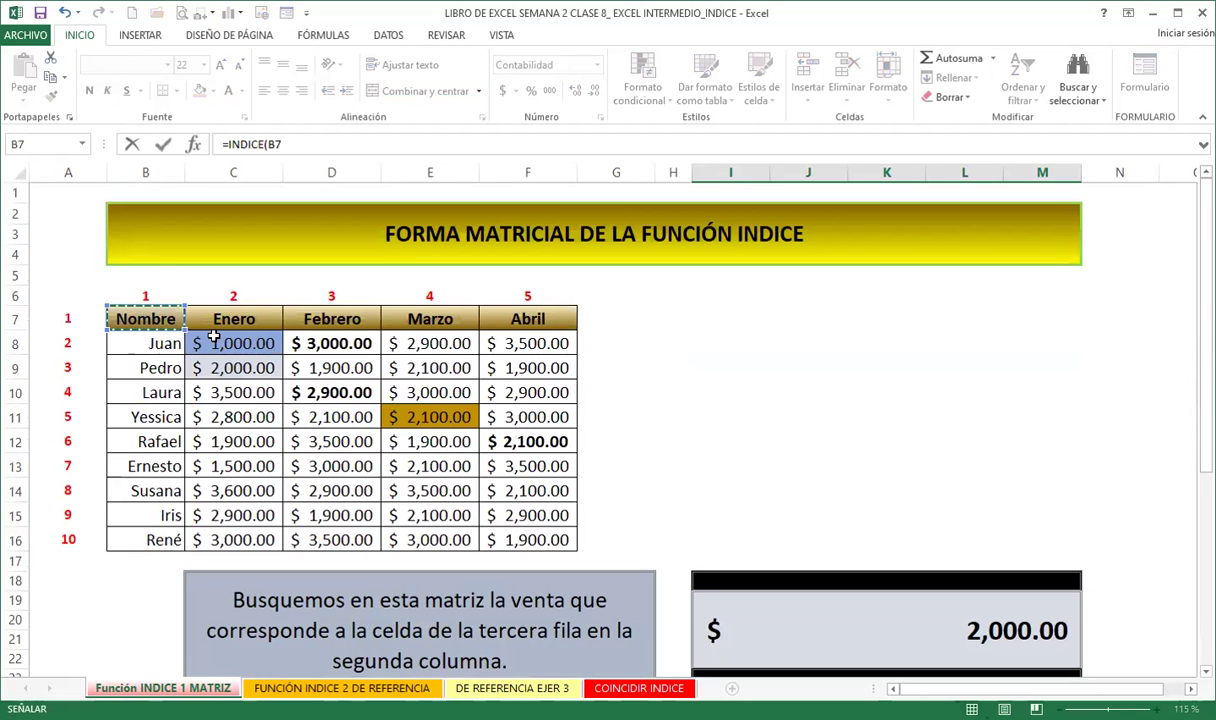
shift+click(510, 538)
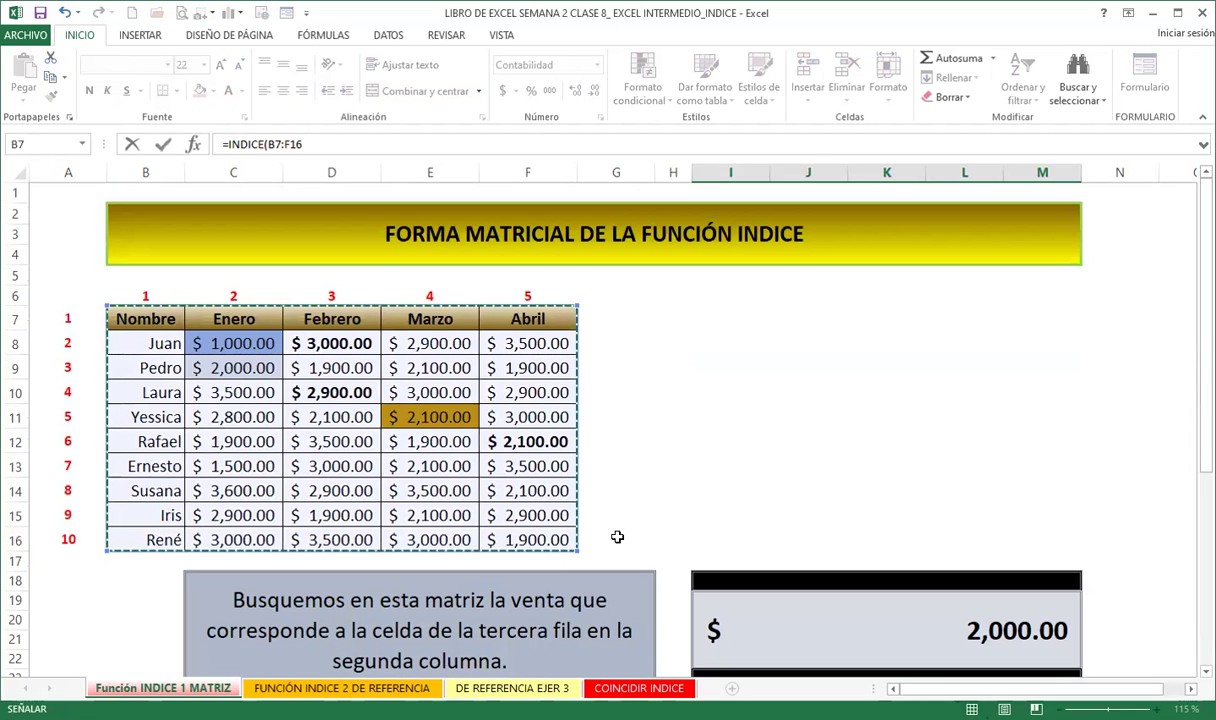
scroll(1012, 507, down, 1)
scroll(1012, 508, down, 3)
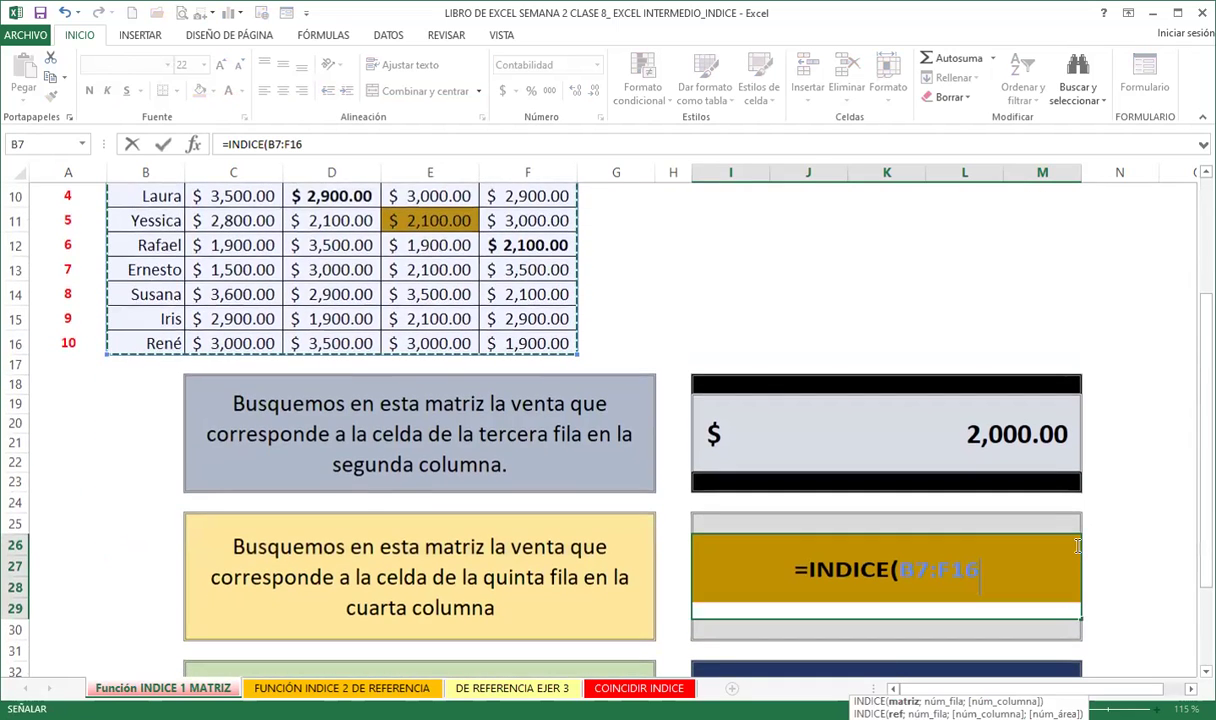
text(;)
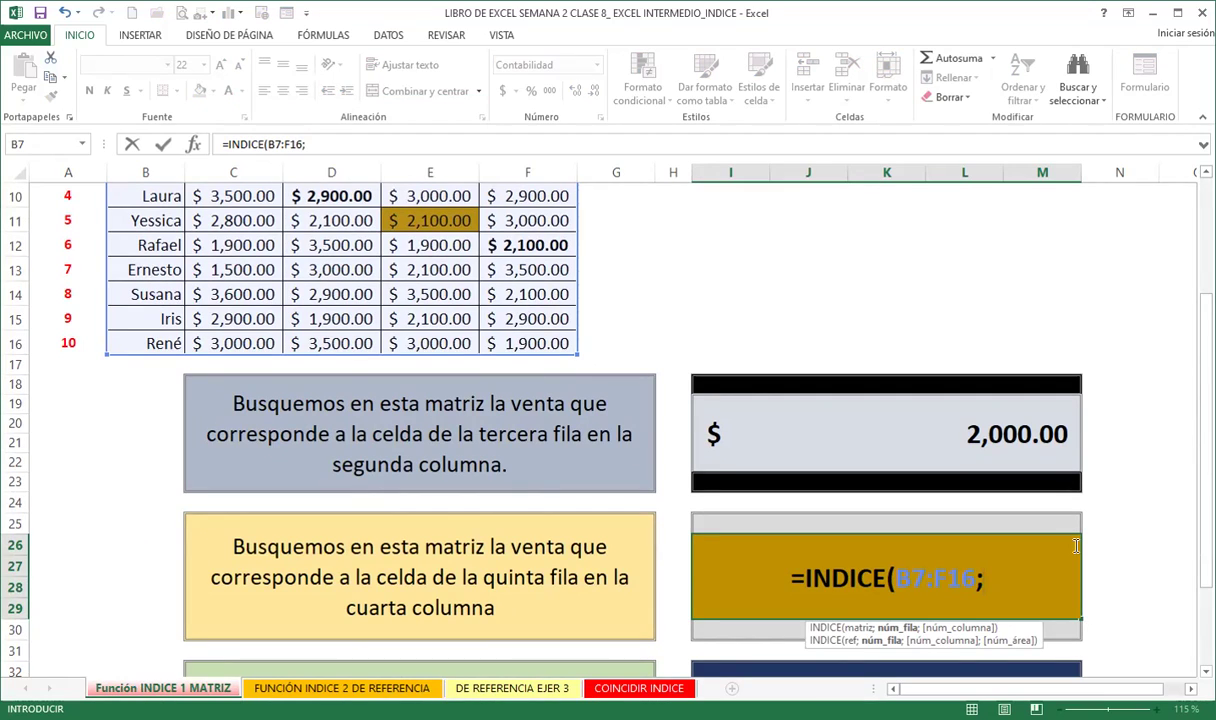
text(5)
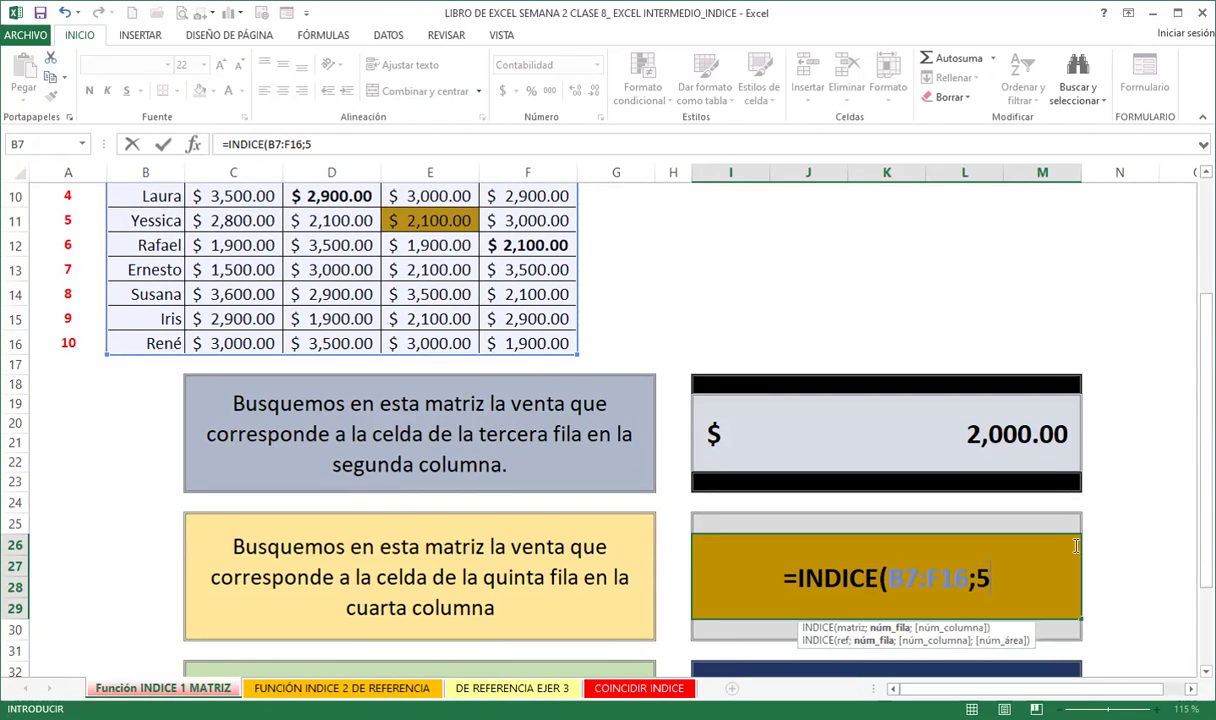
text(;)
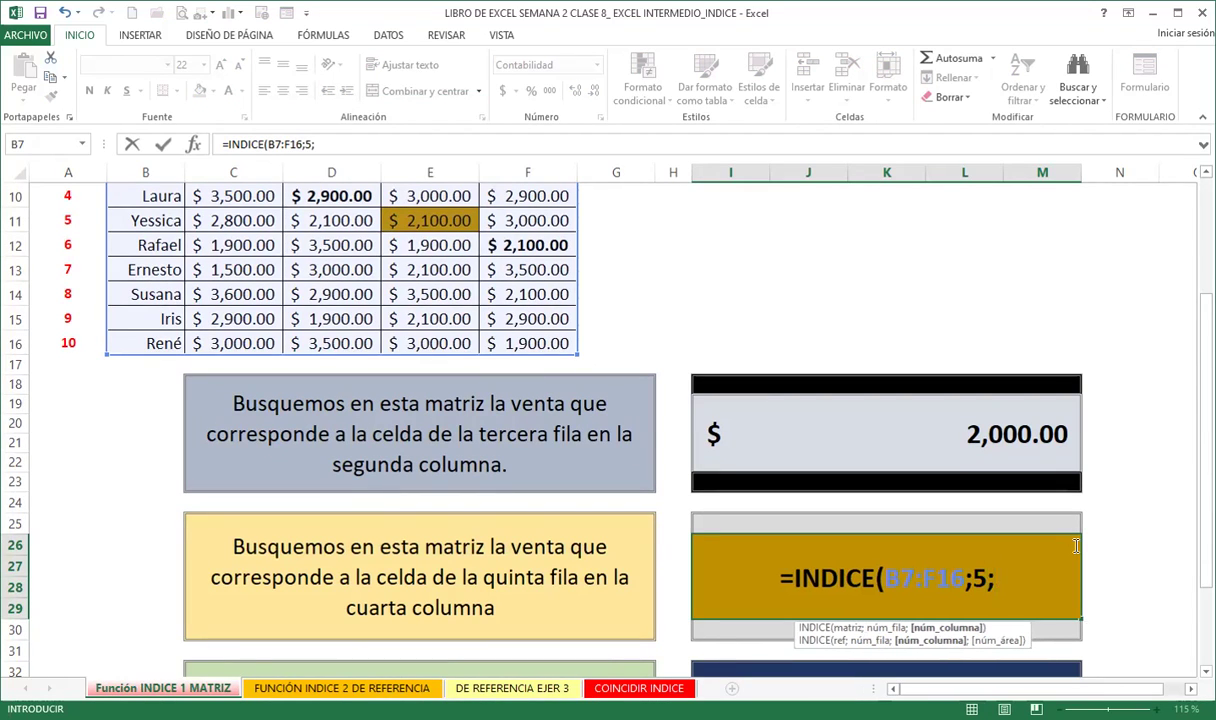
text(4)
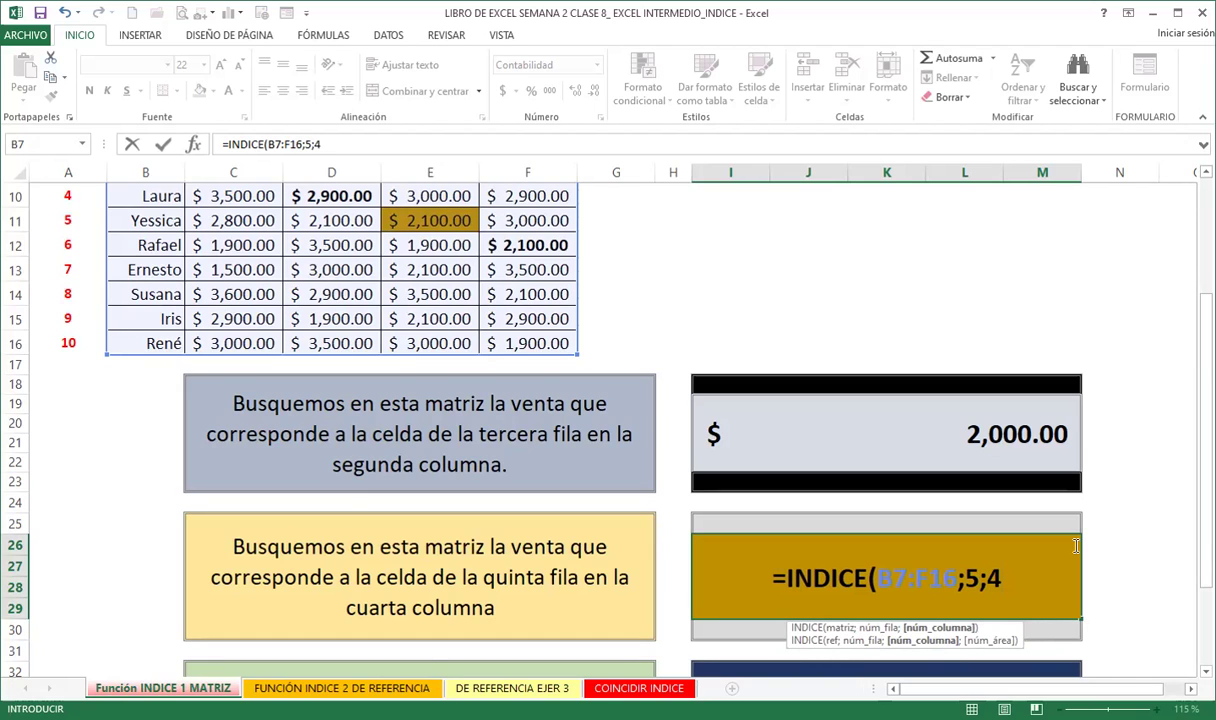
text())
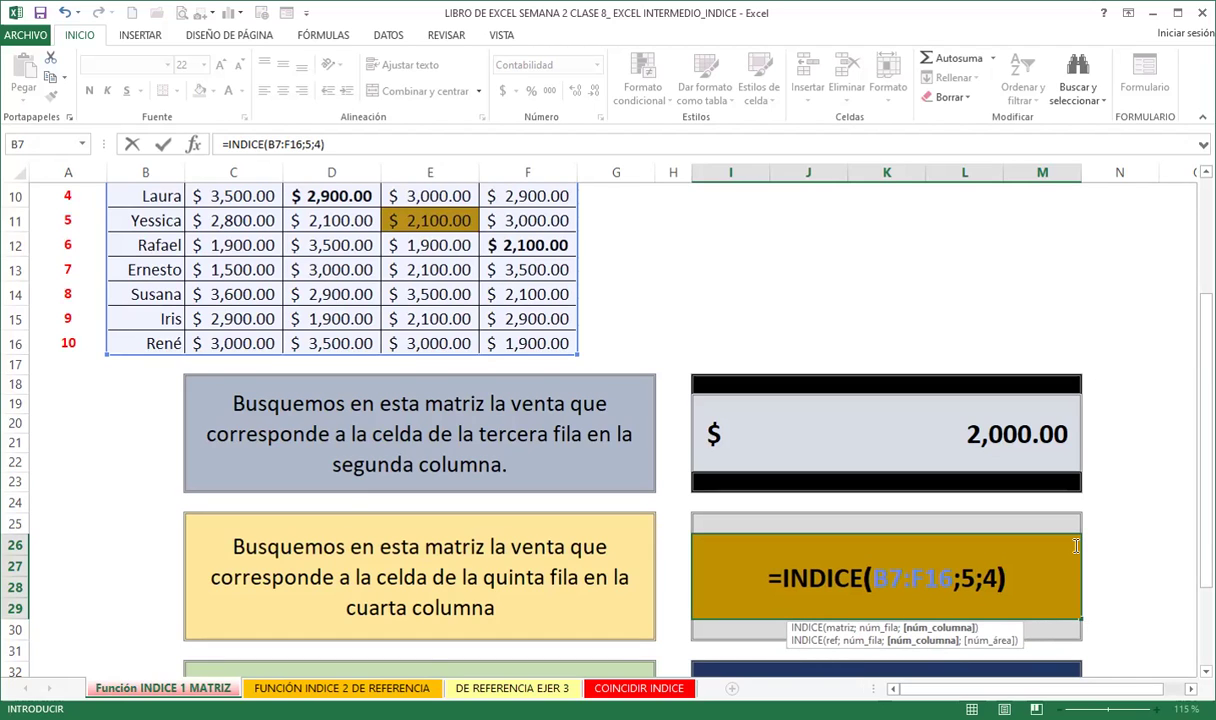
key(Return)
scroll(462, 291, up, 3)
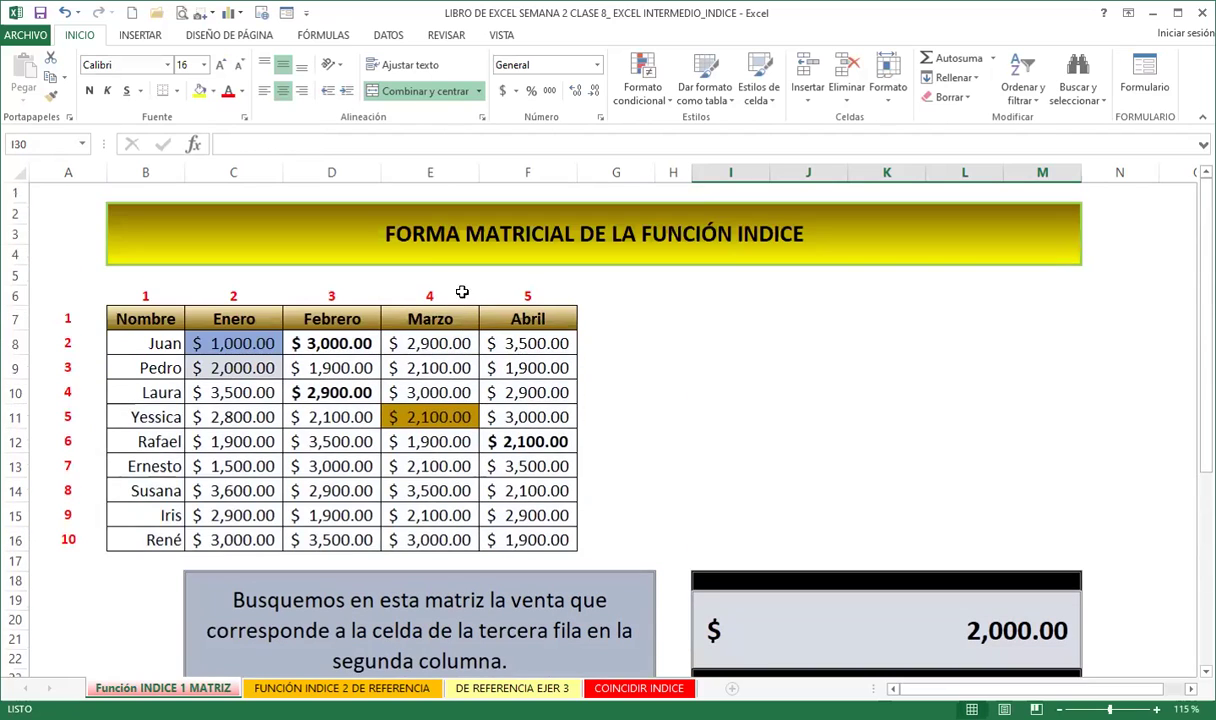
click(420, 171)
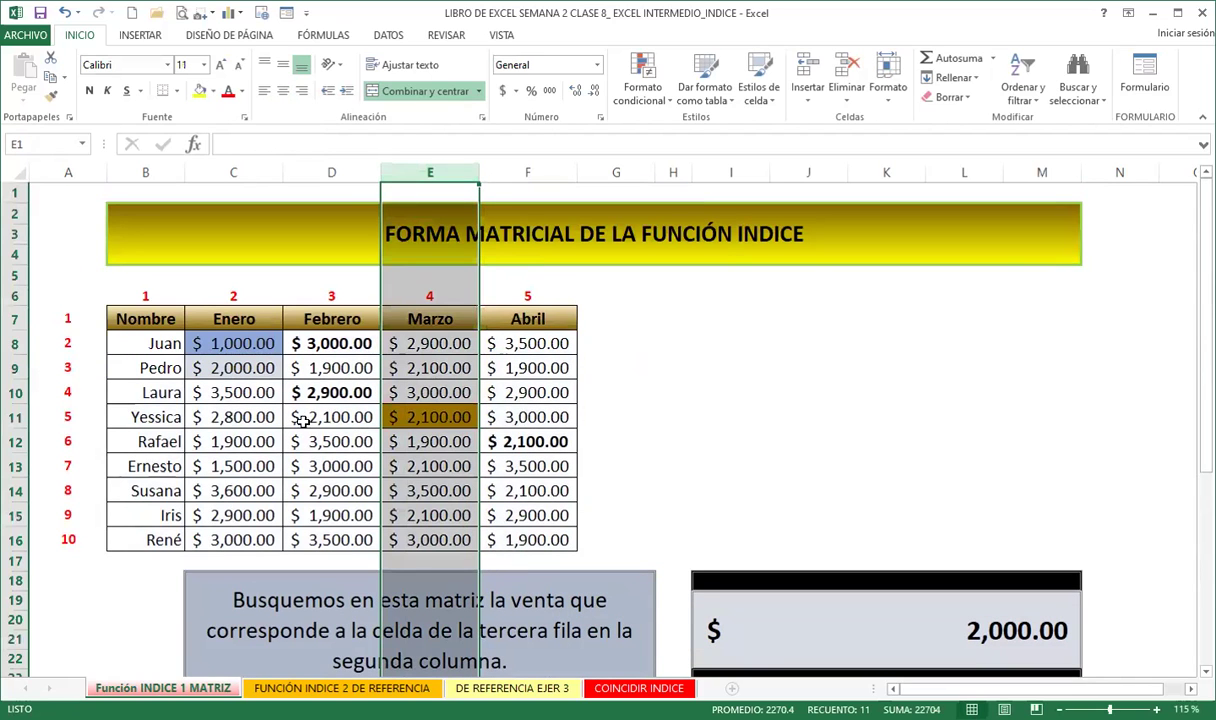
click(14, 410)
scroll(734, 419, down, 3)
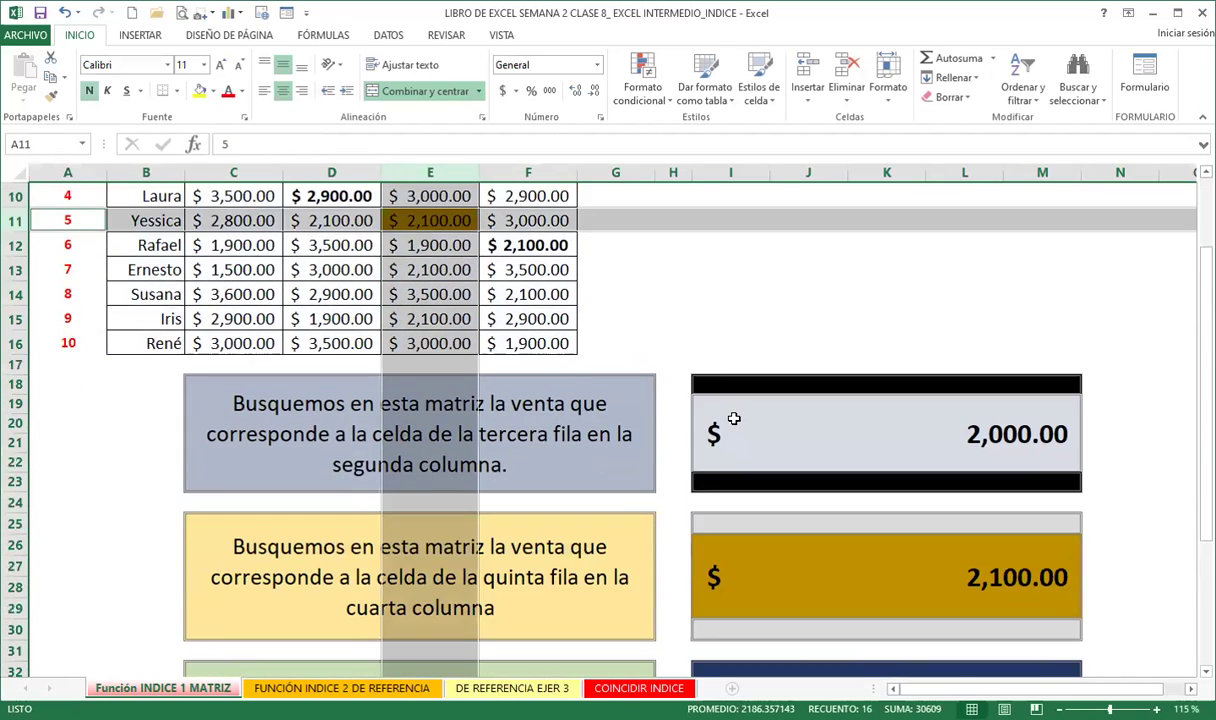
scroll(720, 400, up, 3)
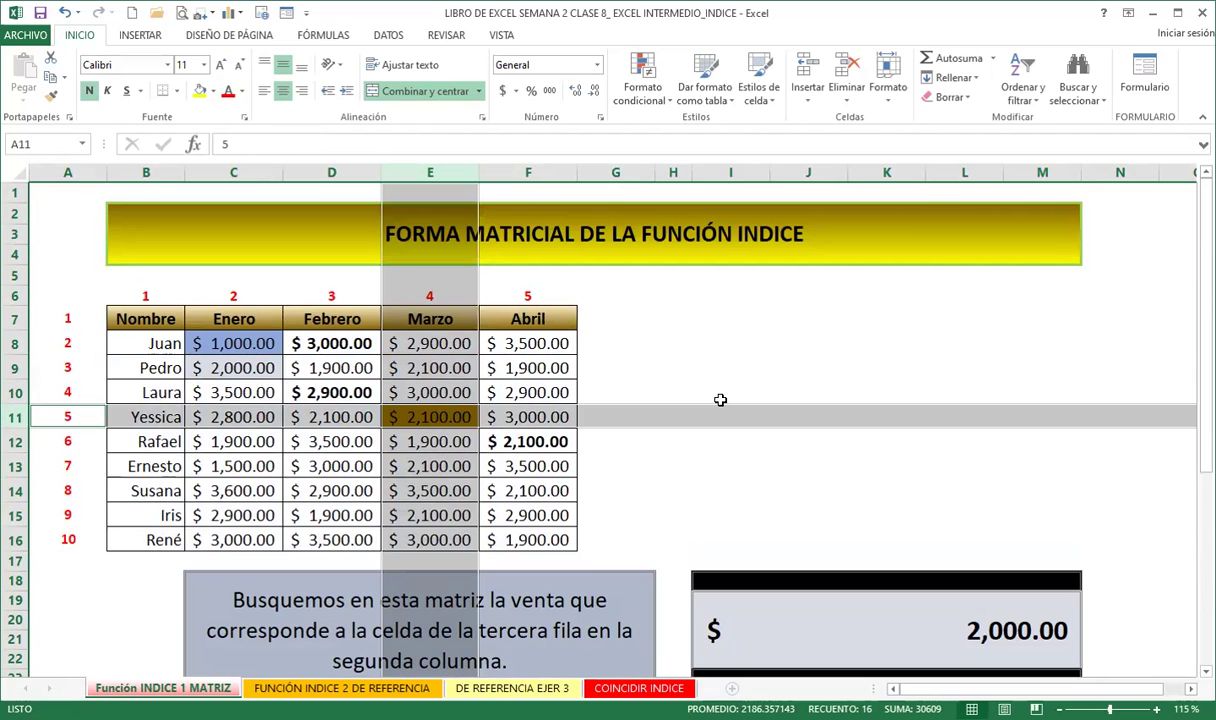
scroll(783, 418, down, 3)
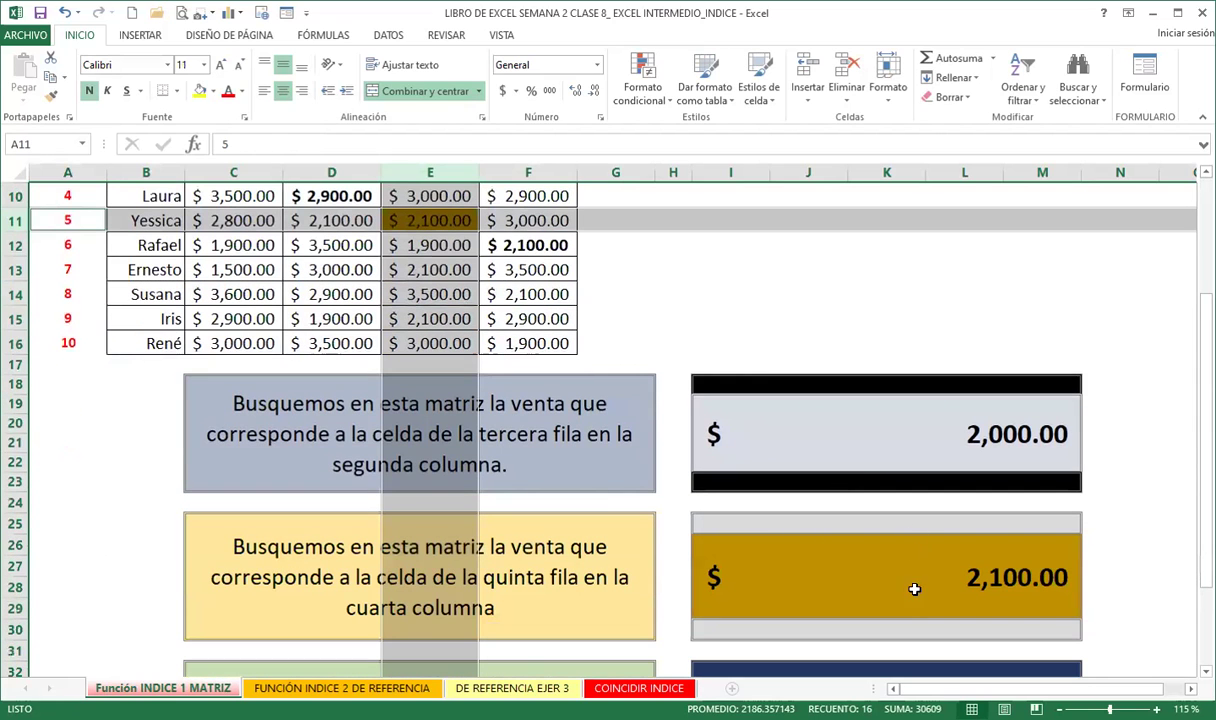
scroll(880, 557, up, 3)
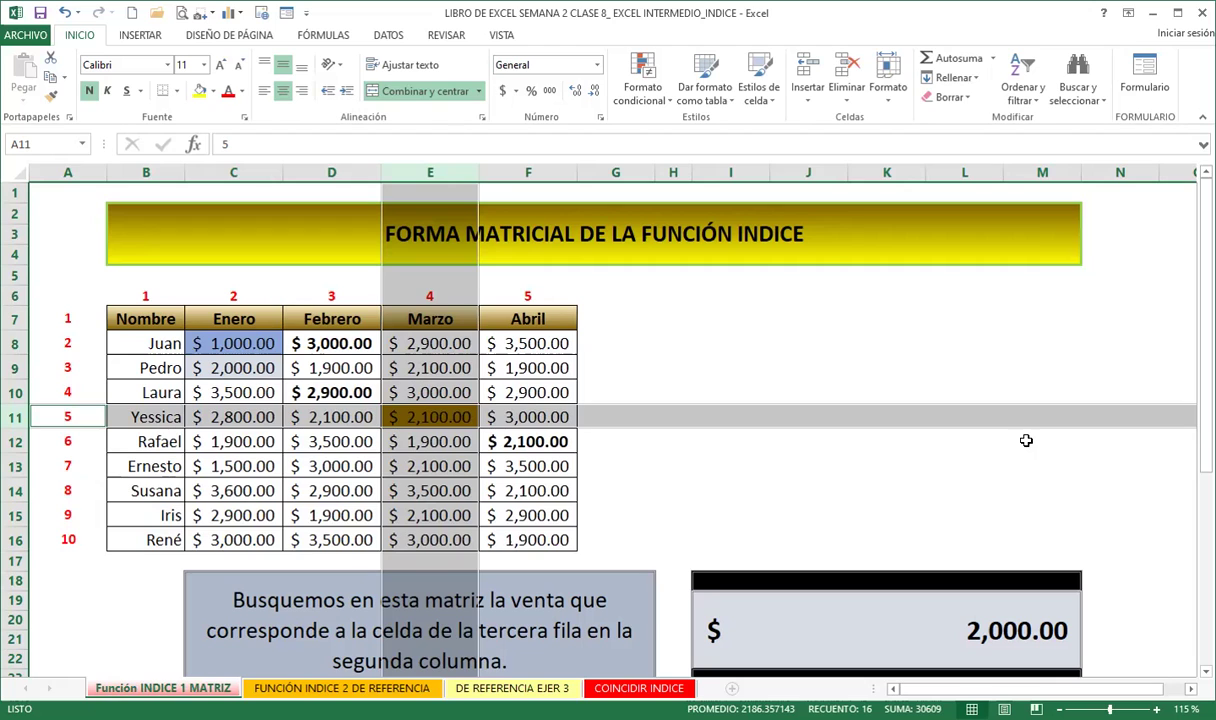
click(17, 420)
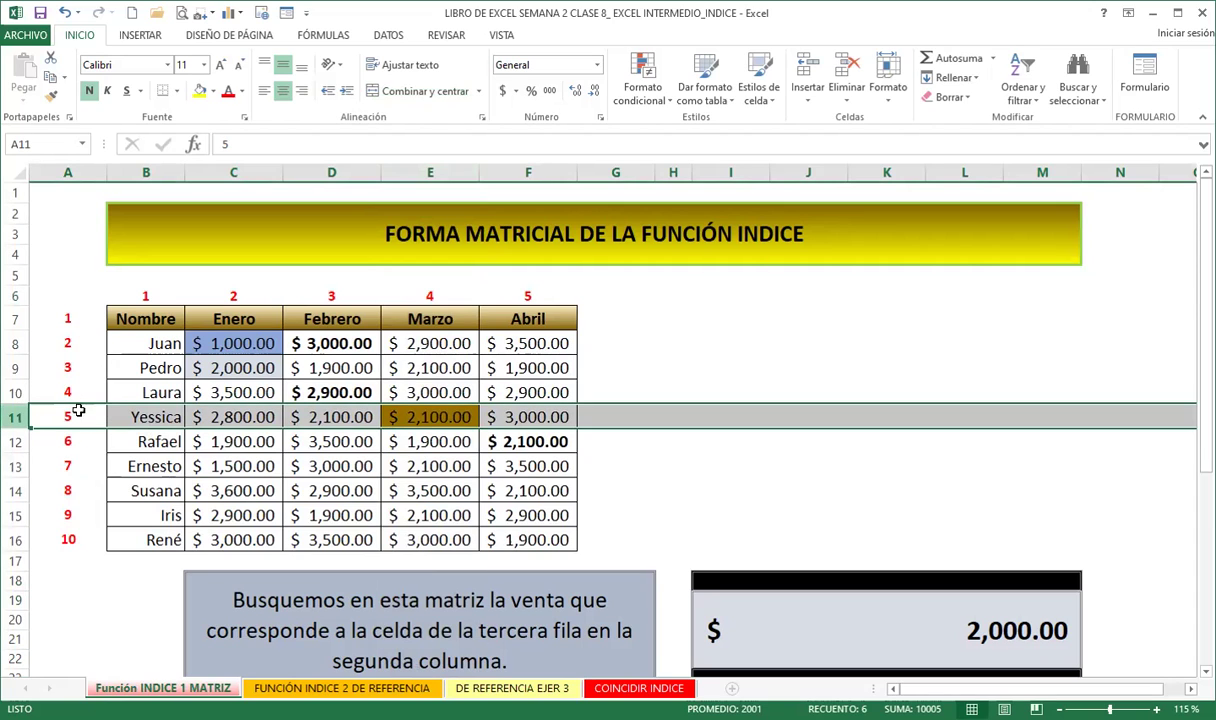
ctrl+click(437, 171)
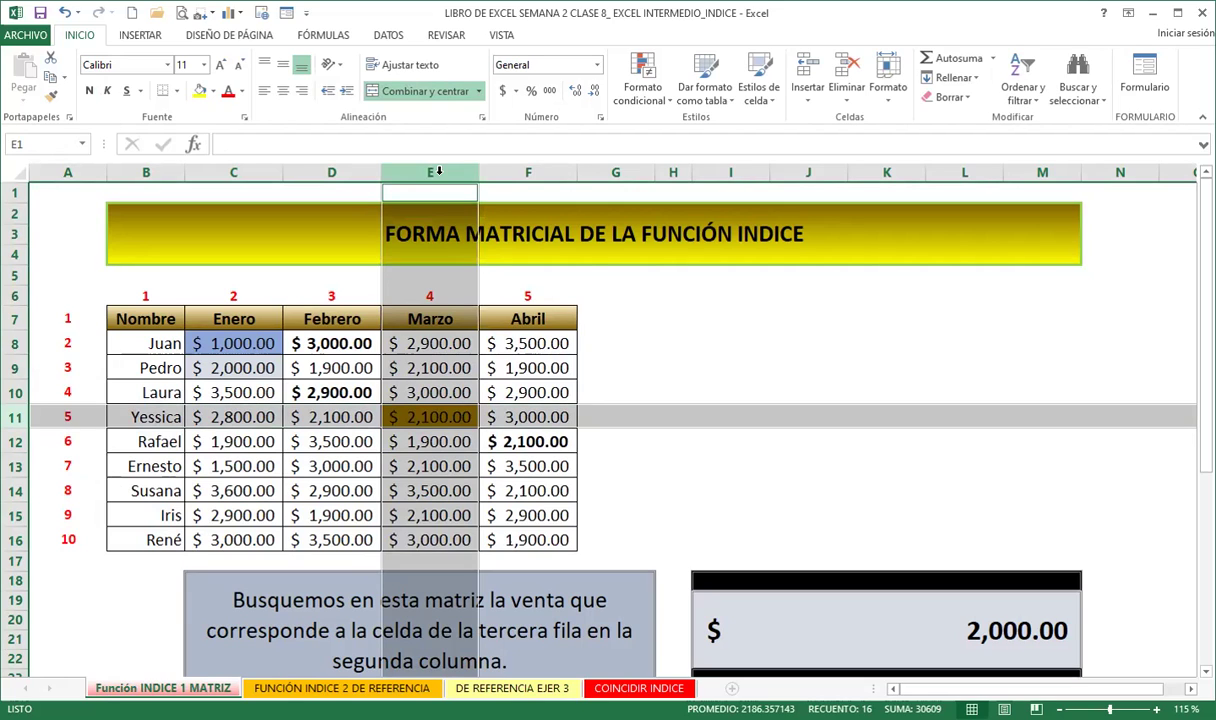
scroll(999, 408, down, 5)
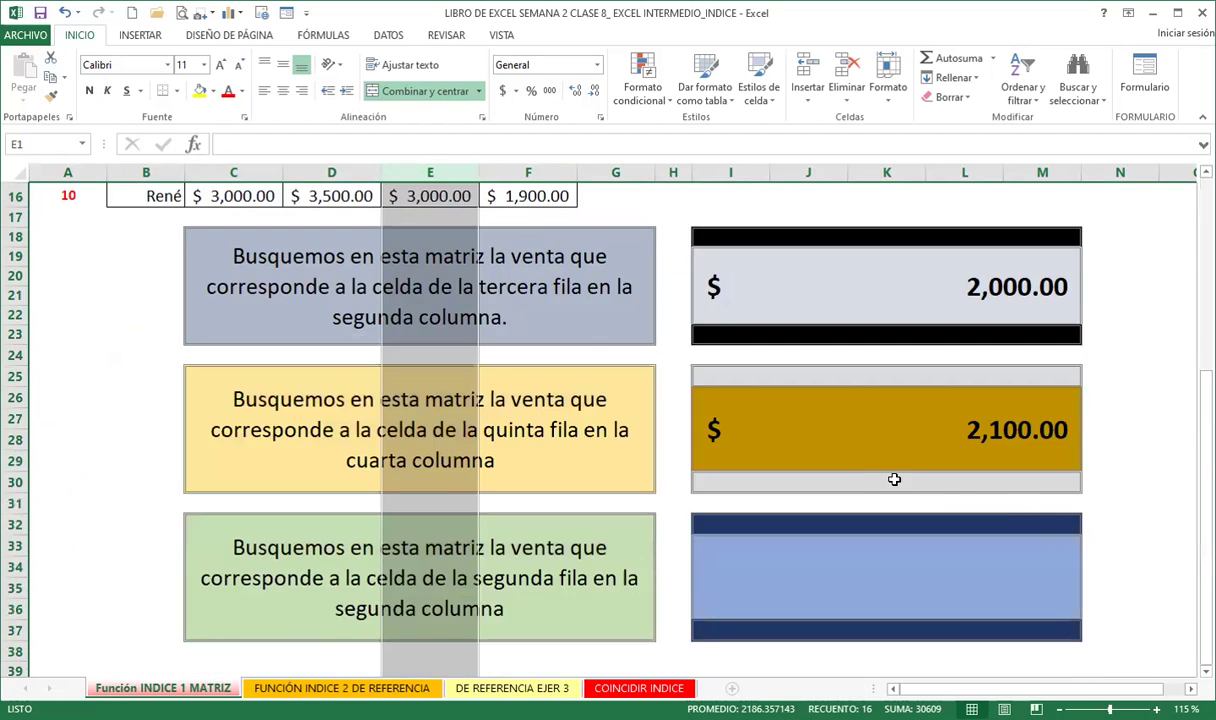
scroll(893, 478, up, 5)
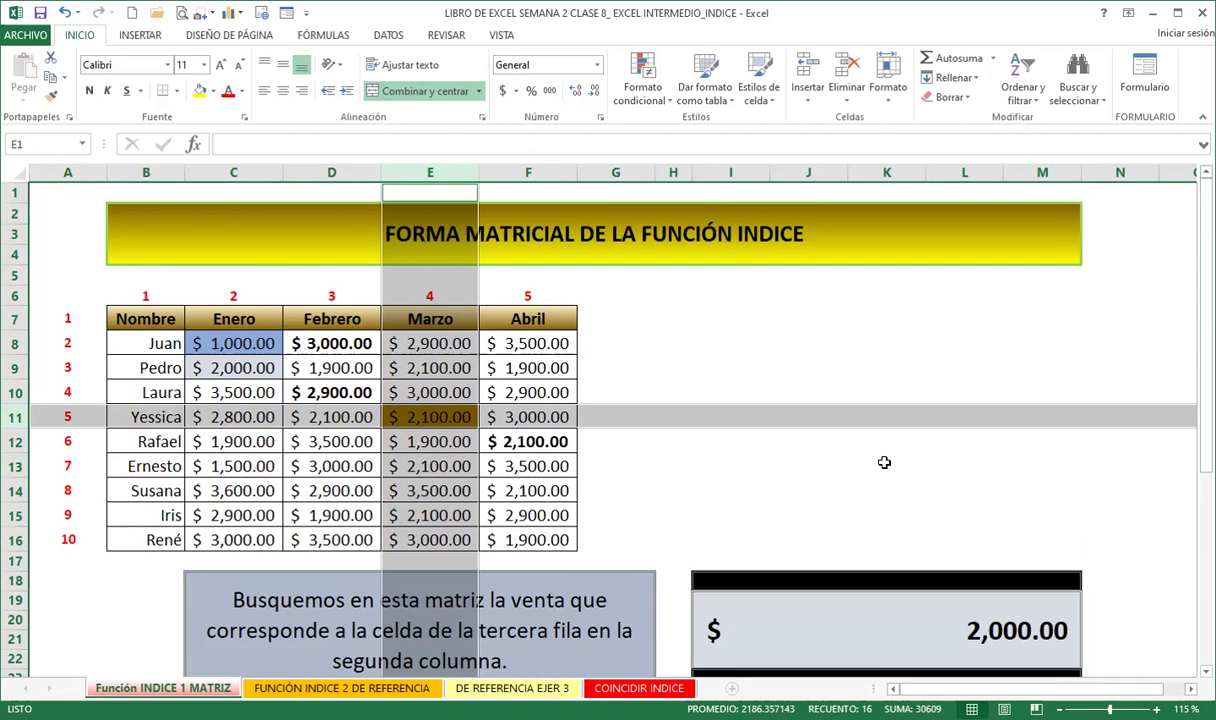
scroll(1010, 497, down, 2)
scroll(909, 483, down, 3)
click(896, 438)
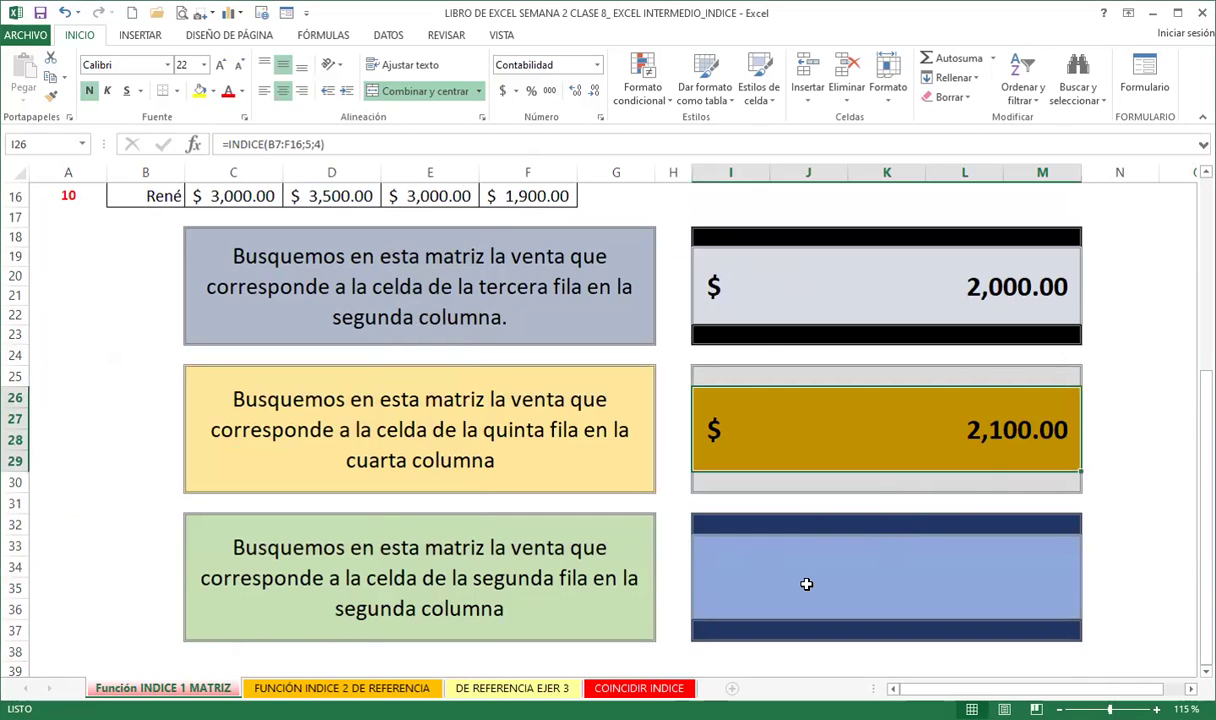
Step: Cancel the accidental edit of the second answer and select the blue answer cell I33
text(=)
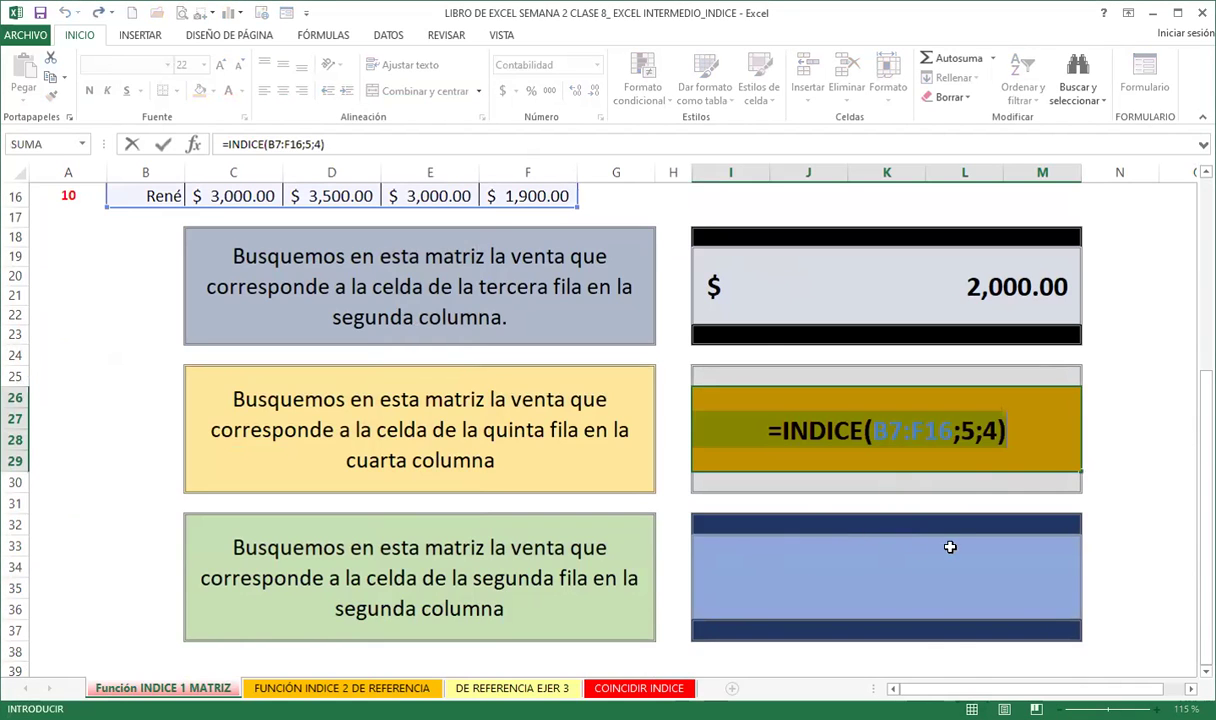
click(886, 597)
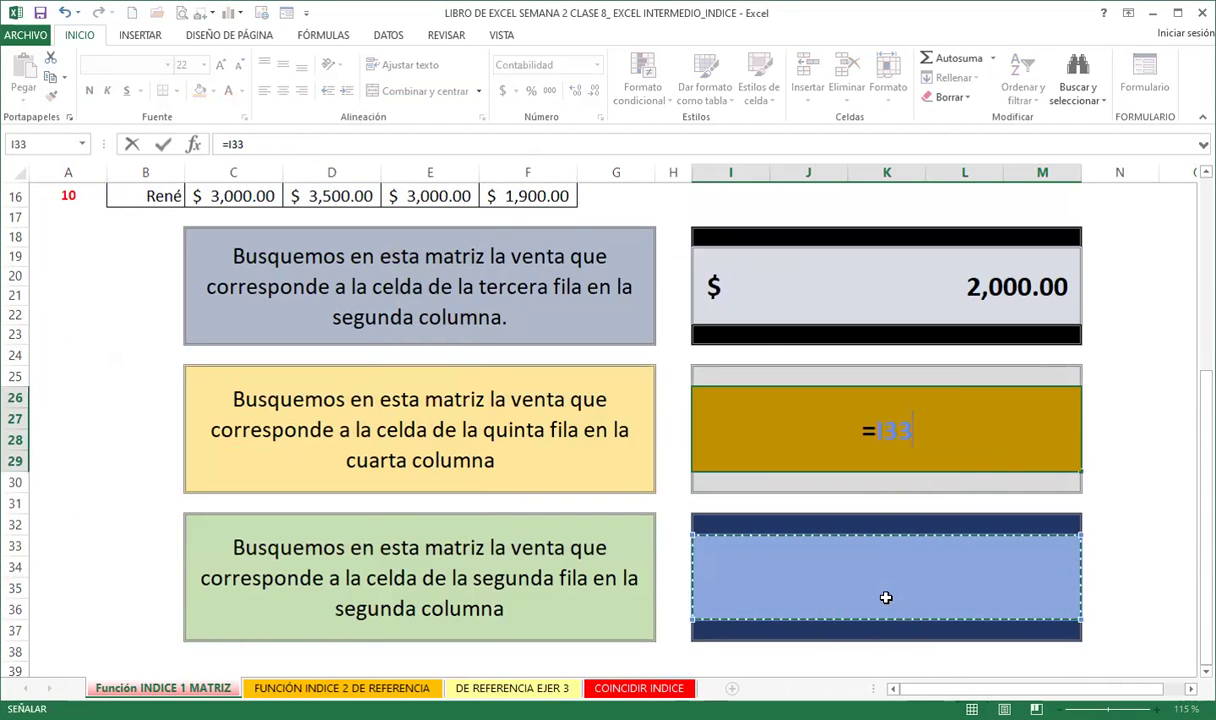
key(Return)
click(904, 586)
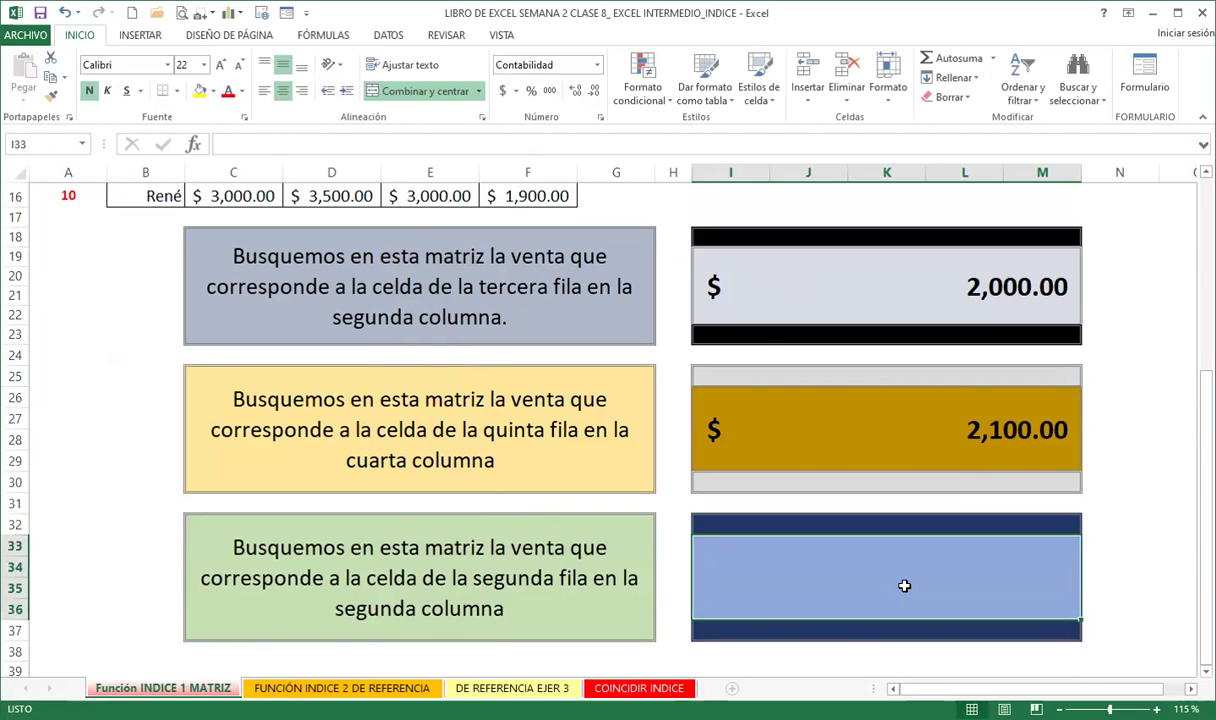
Step: Enter =INDICE(B7:F16;2;2) in I33 for the second-row, second-column sale
text(=)
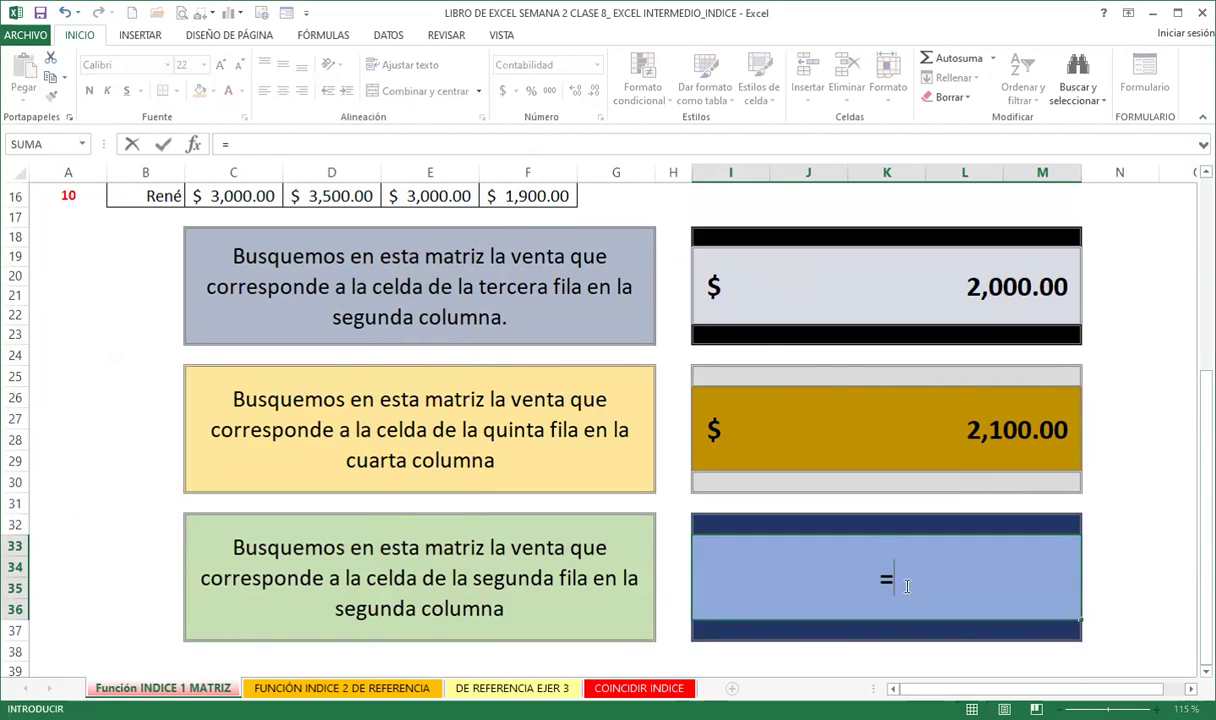
text(IND)
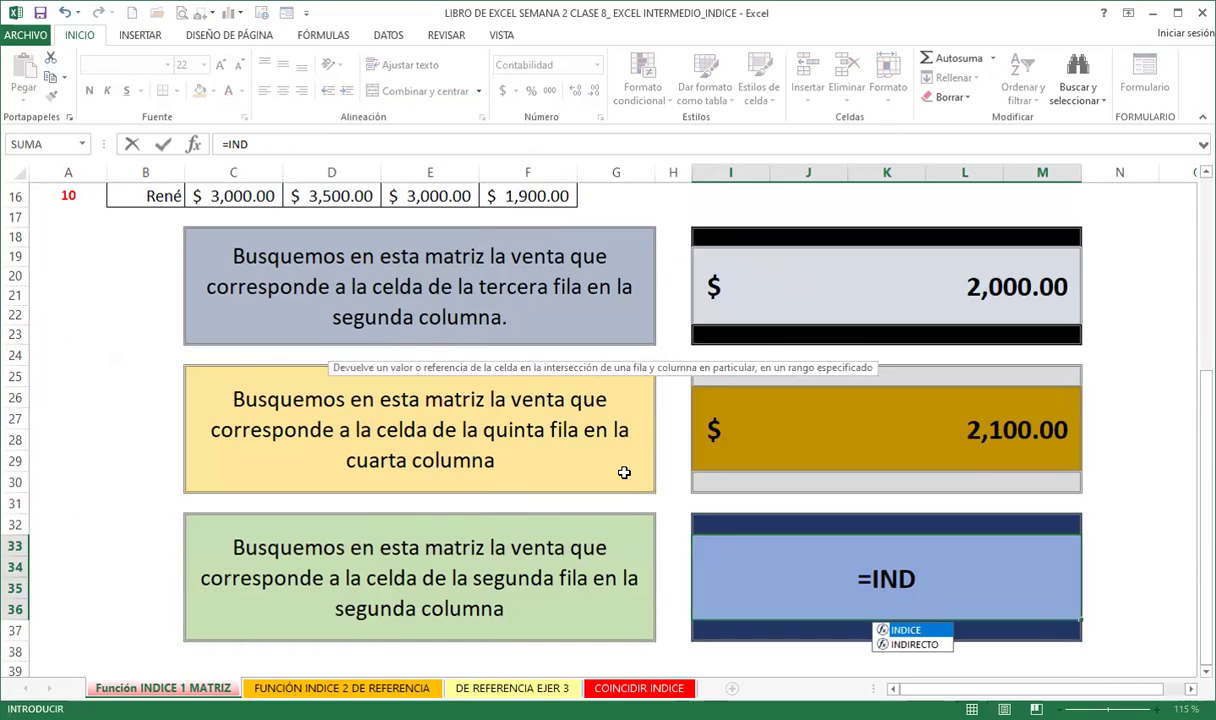
key(Tab)
scroll(624, 472, up, 4)
click(142, 248)
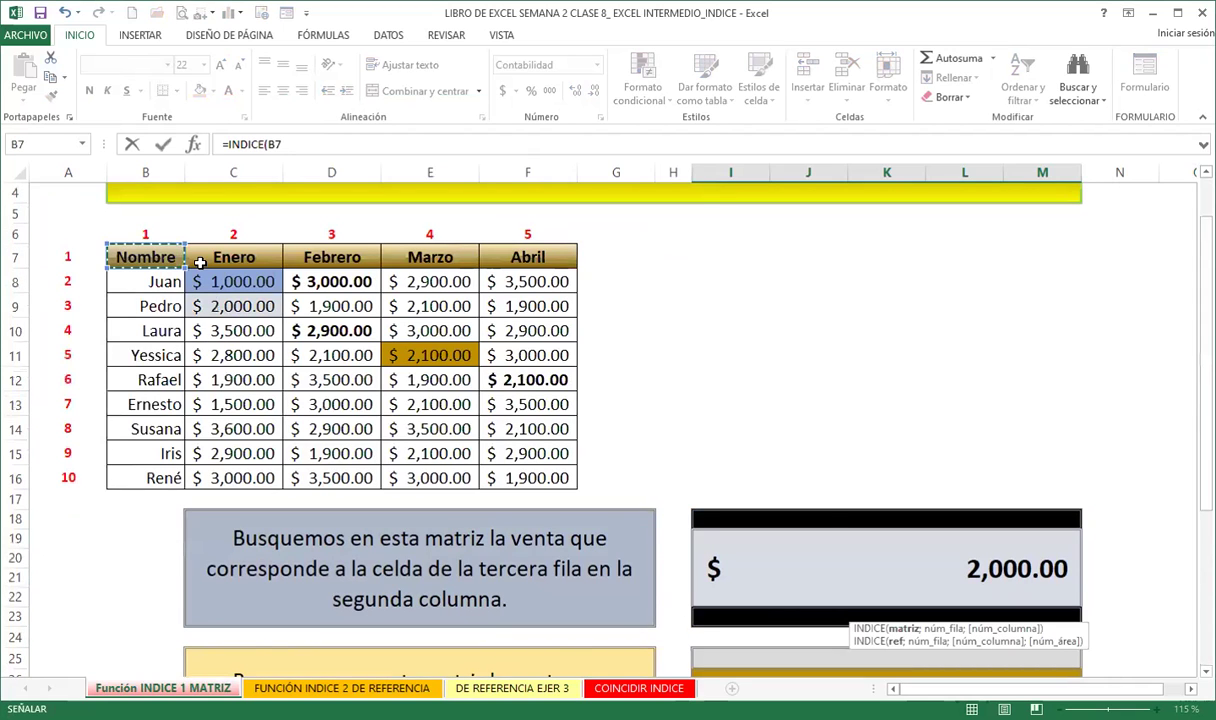
drag(200, 262, 500, 470)
scroll(927, 544, down, 5)
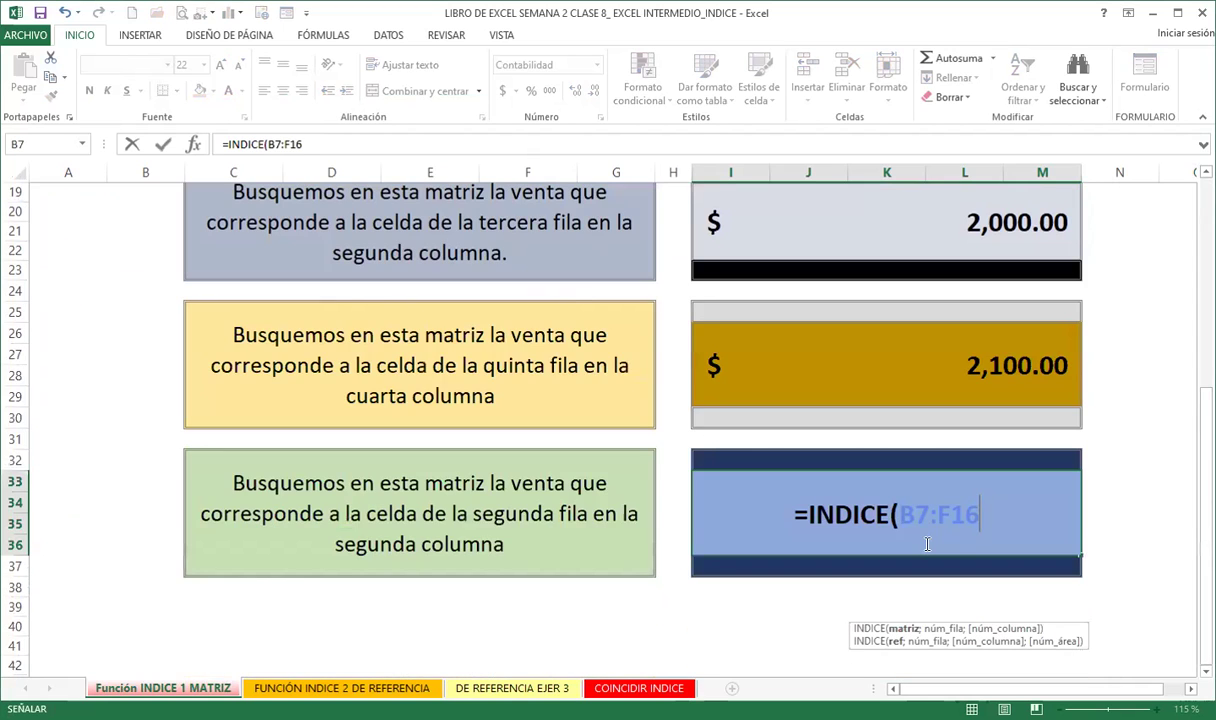
text(;)
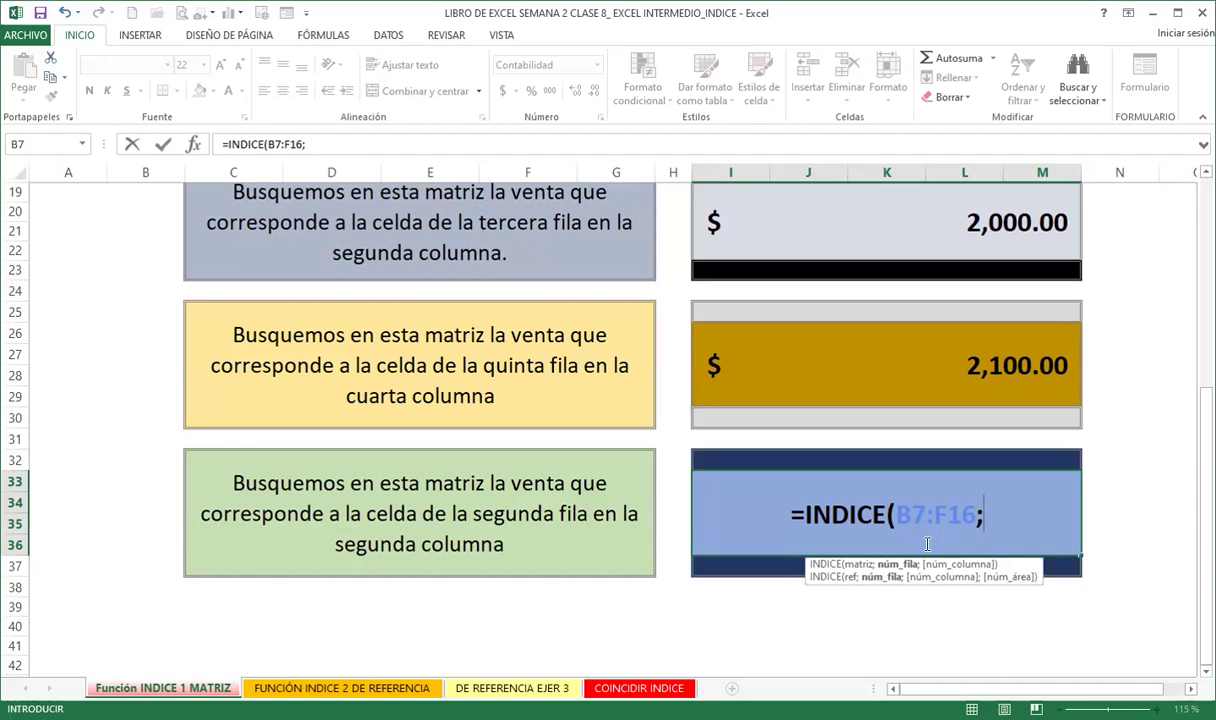
text(2;)
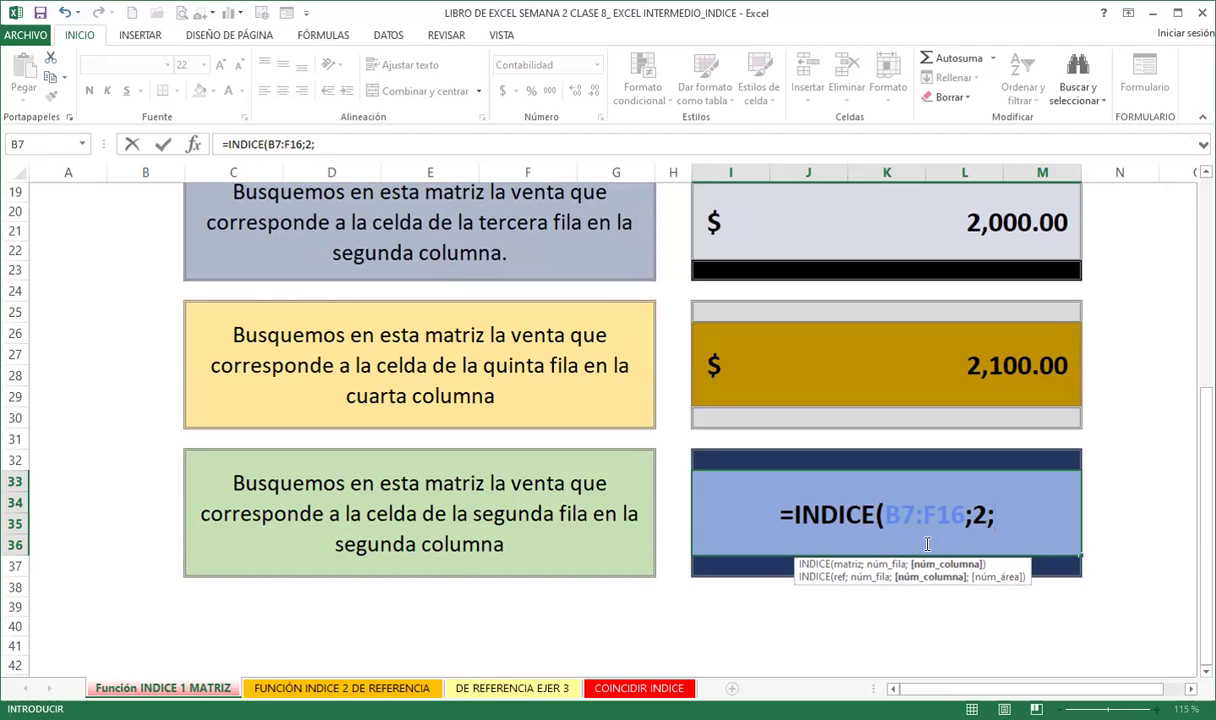
text(2)
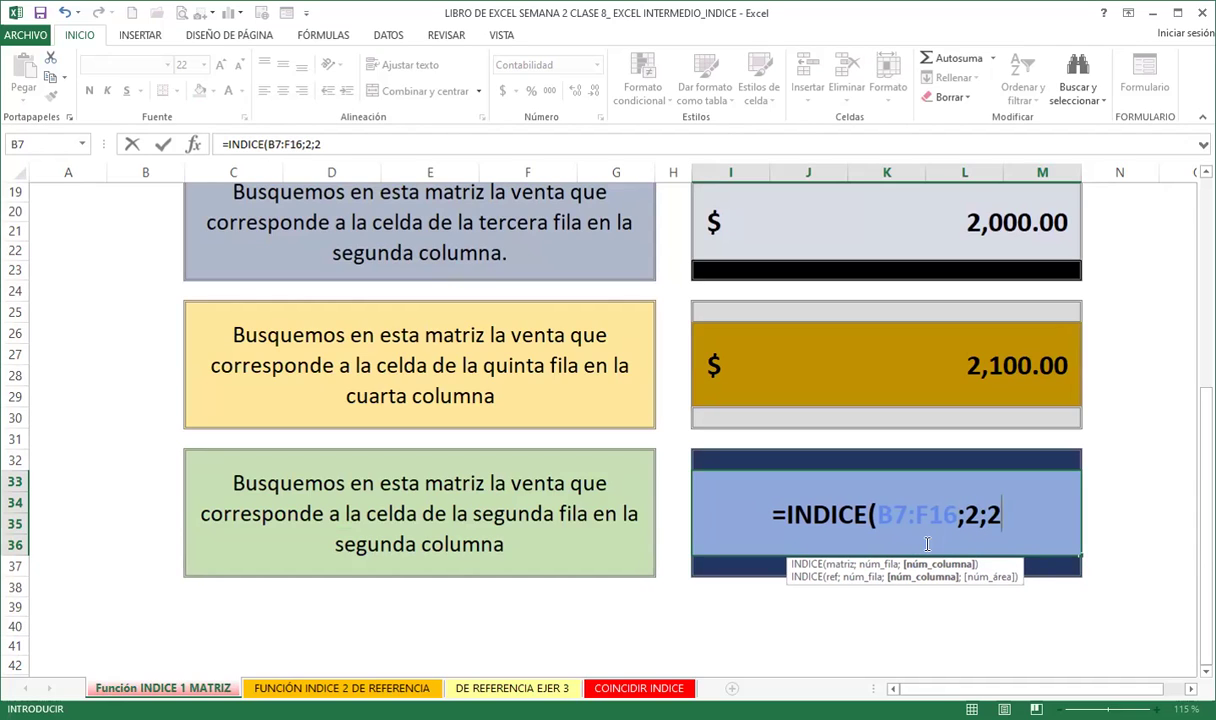
text())
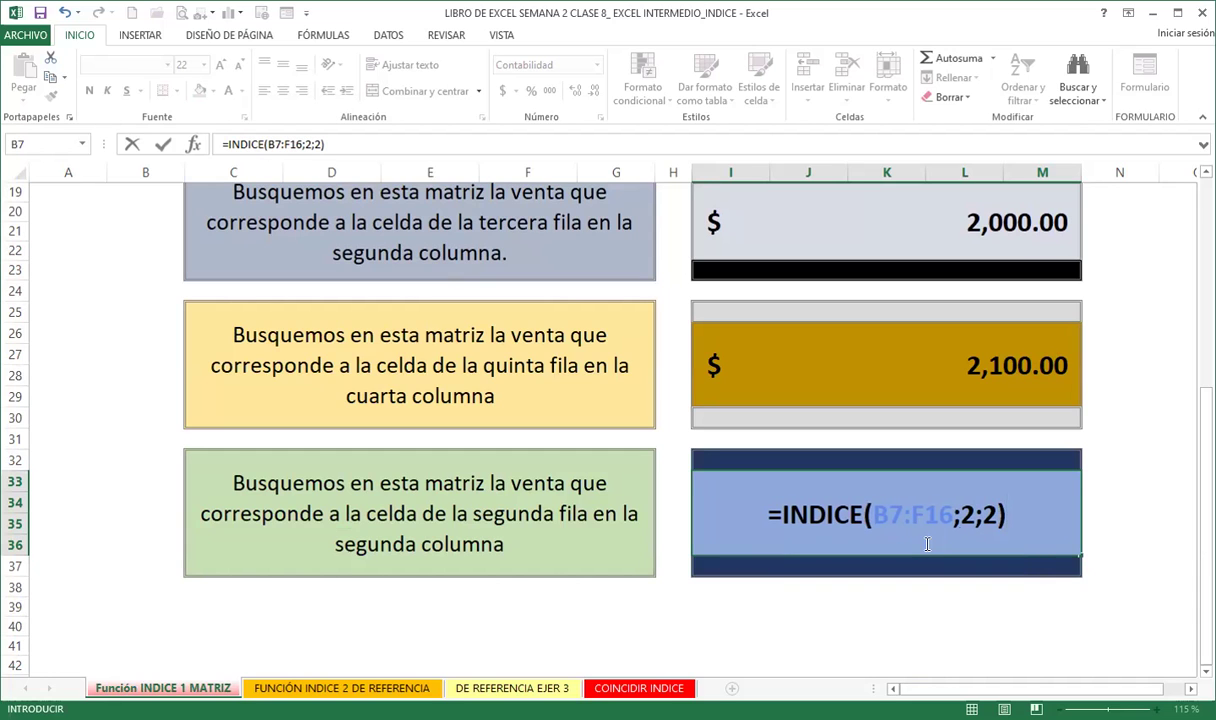
key(Return)
scroll(629, 452, up, 6)
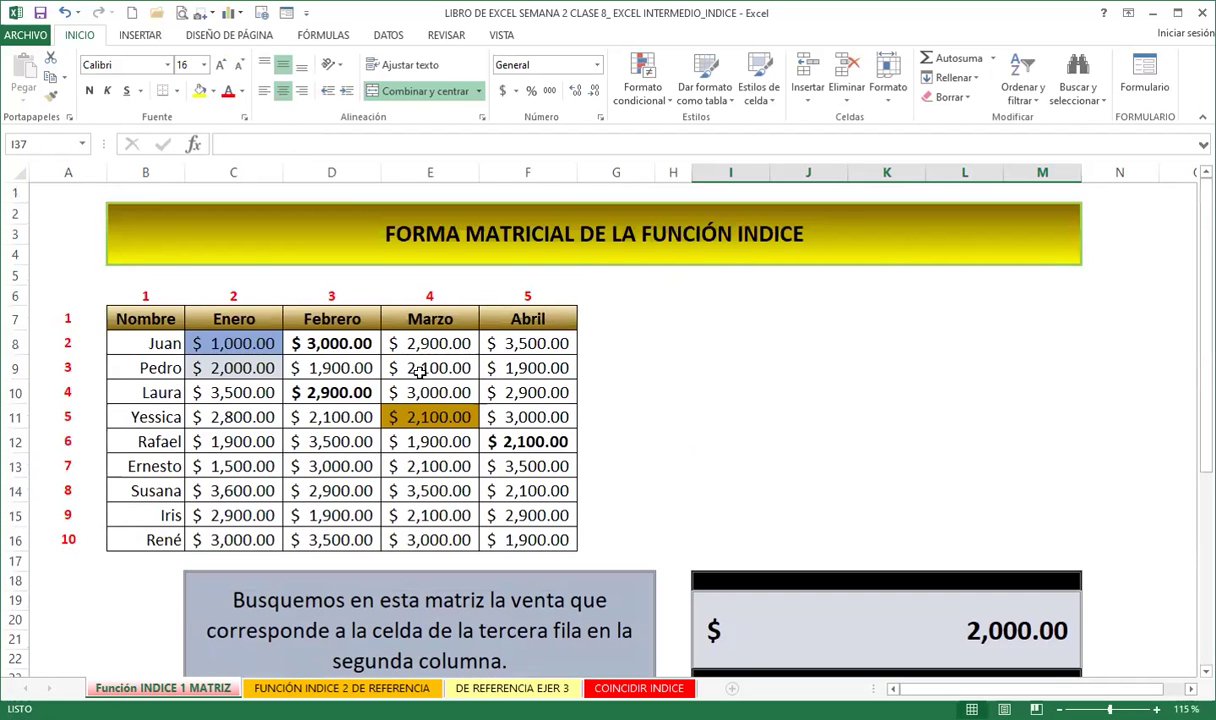
click(238, 170)
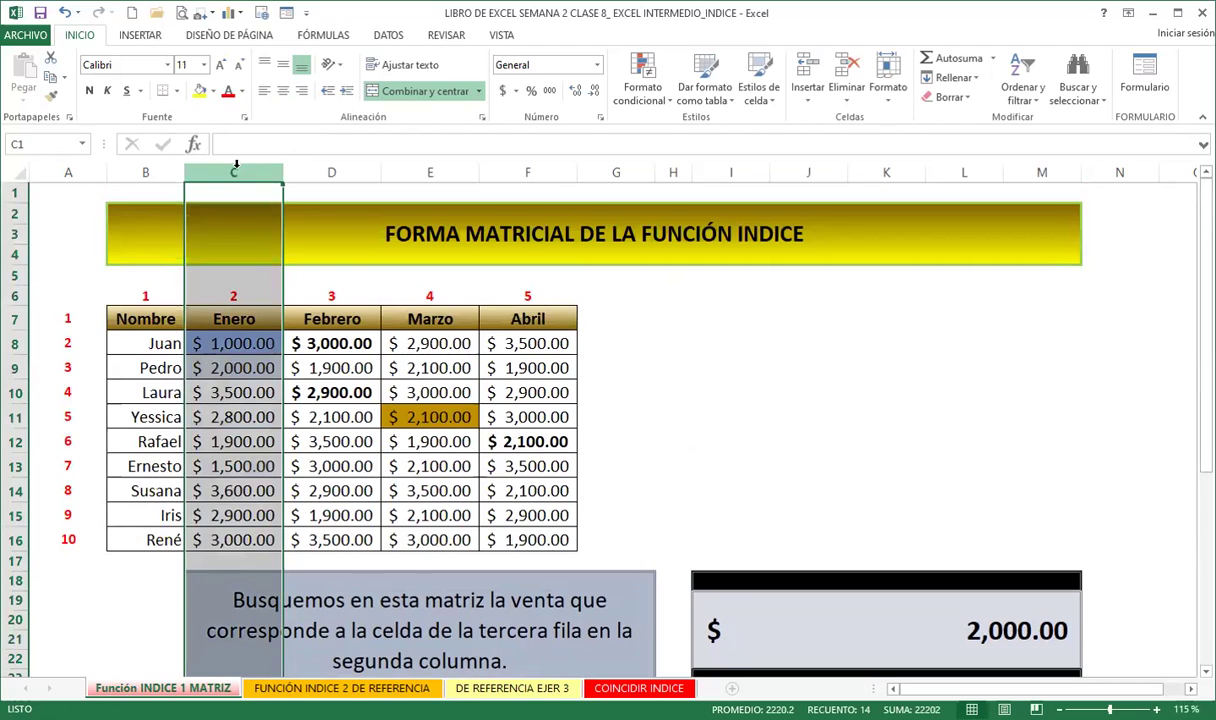
ctrl+click(15, 343)
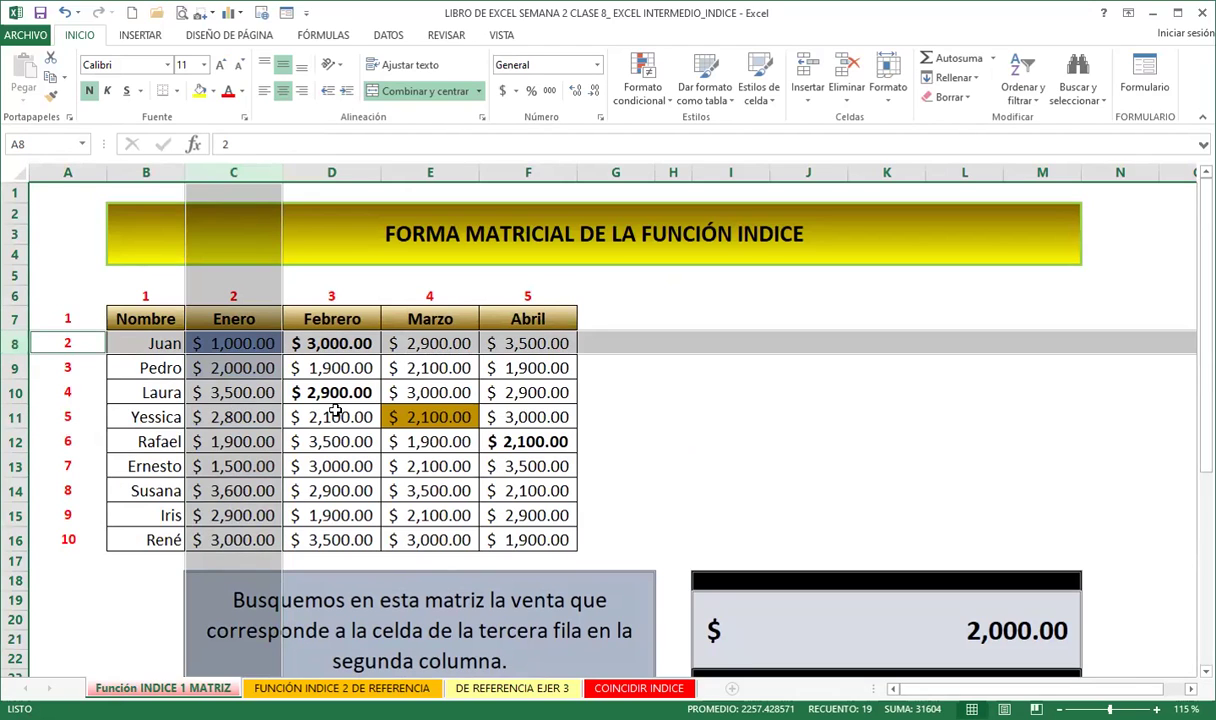
scroll(798, 445, down, 3)
scroll(850, 490, down, 2)
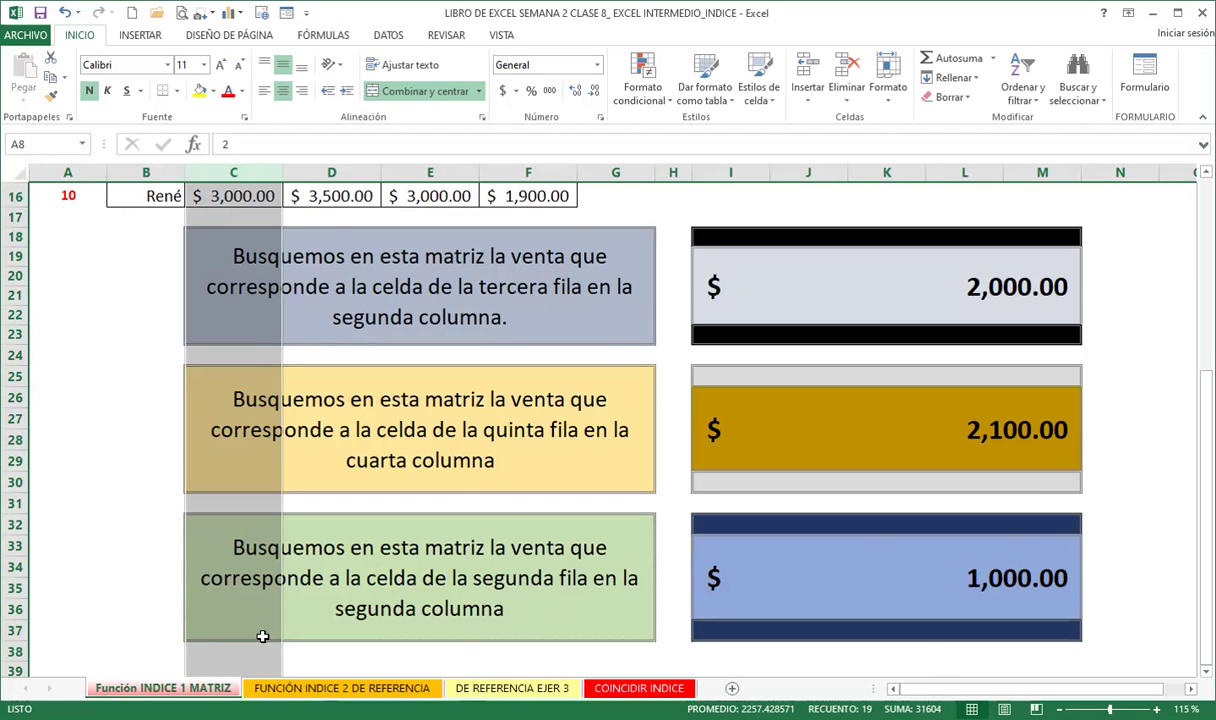
click(300, 688)
click(624, 461)
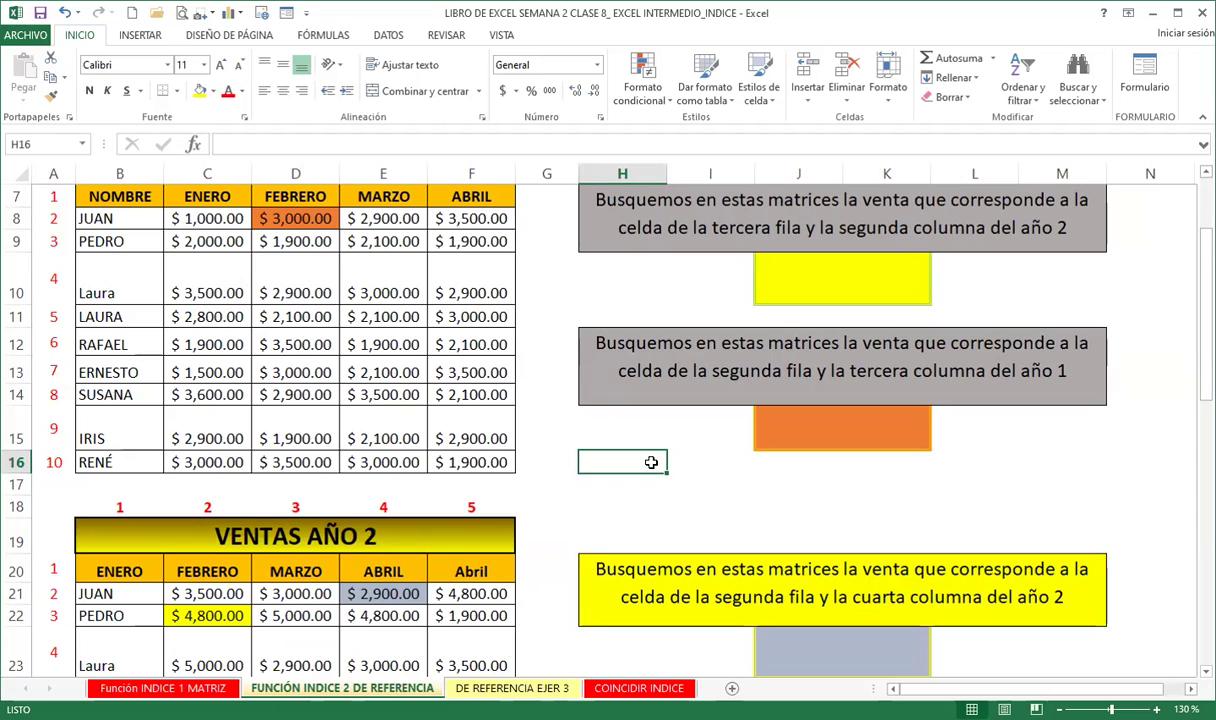
scroll(298, 346, down, 4)
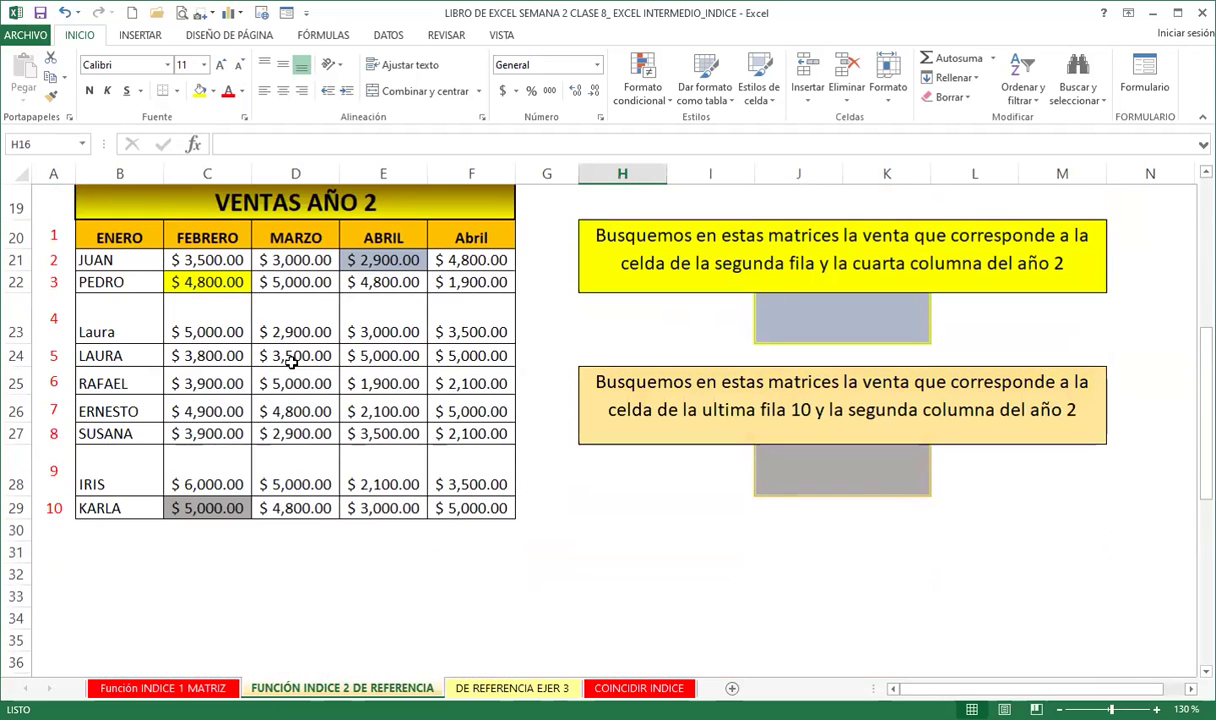
scroll(291, 360, up, 3)
scroll(291, 358, up, 3)
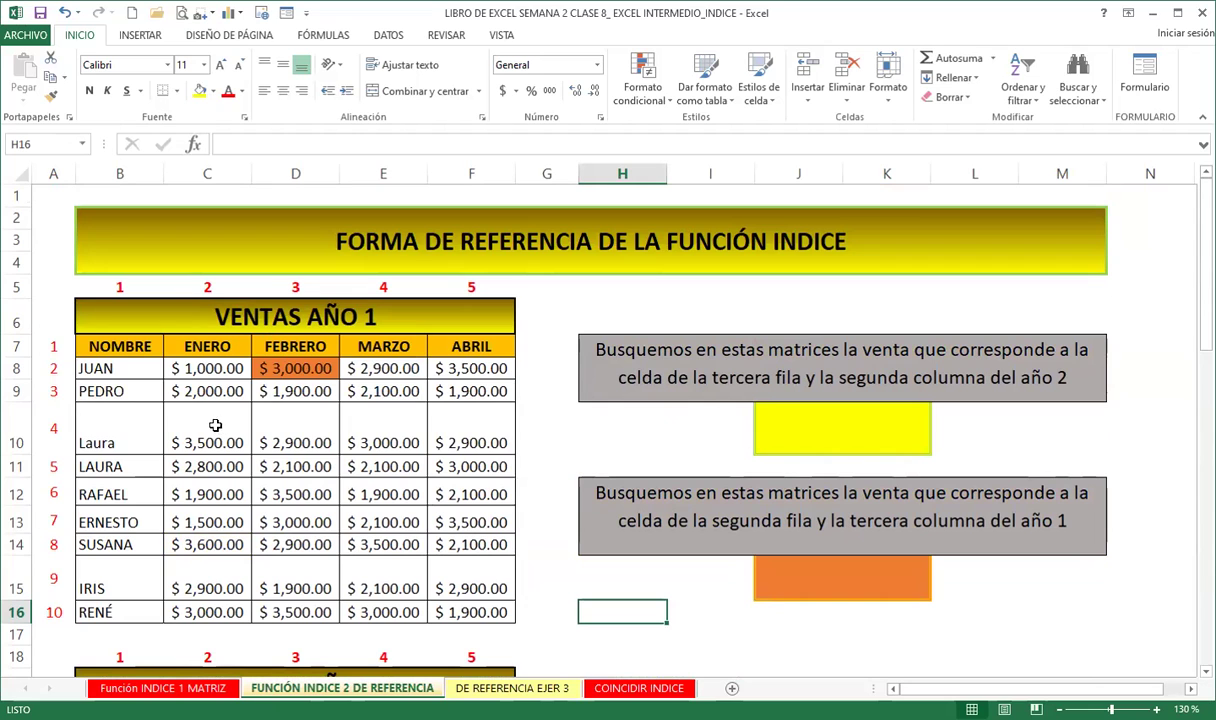
scroll(250, 398, down, 3)
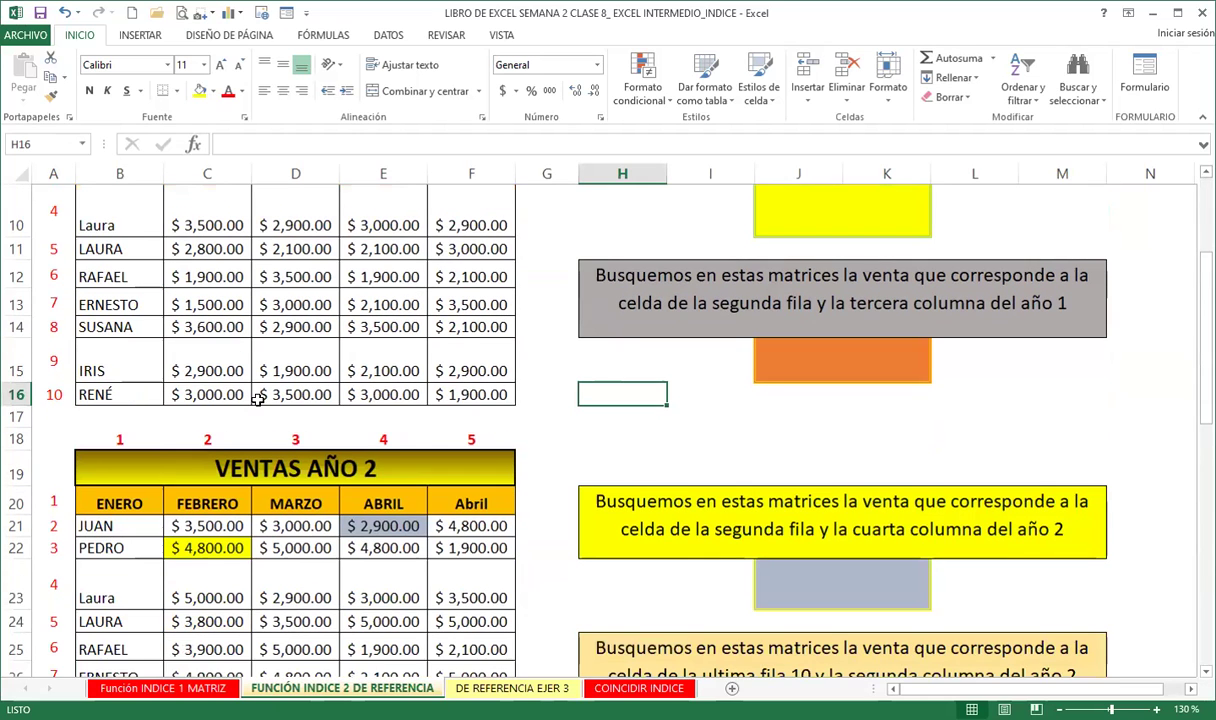
scroll(342, 404, down, 1)
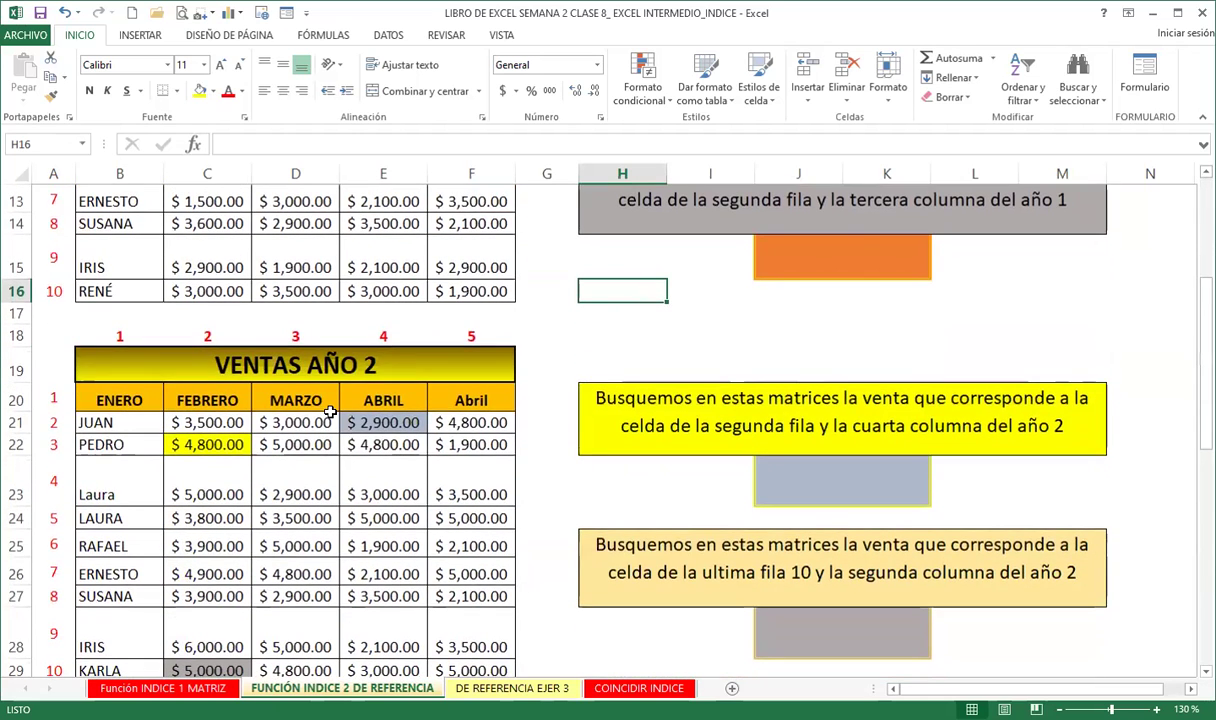
scroll(318, 402, up, 4)
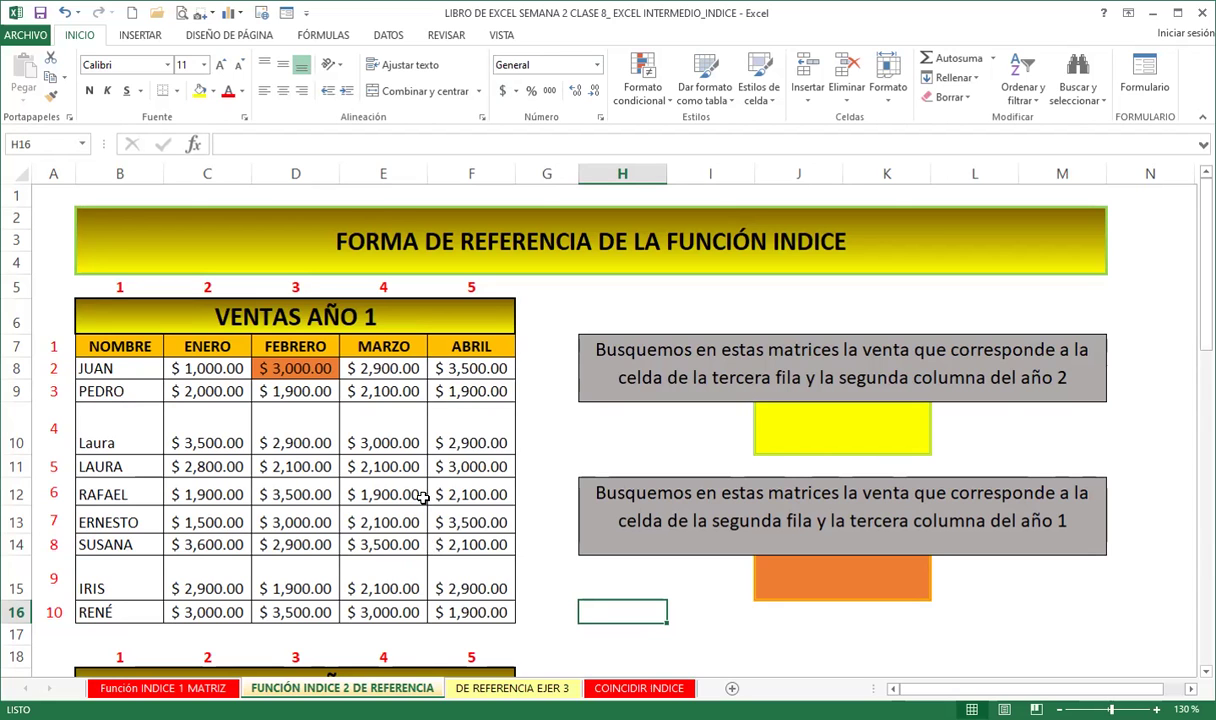
scroll(395, 488, down, 1)
scroll(352, 481, down, 1)
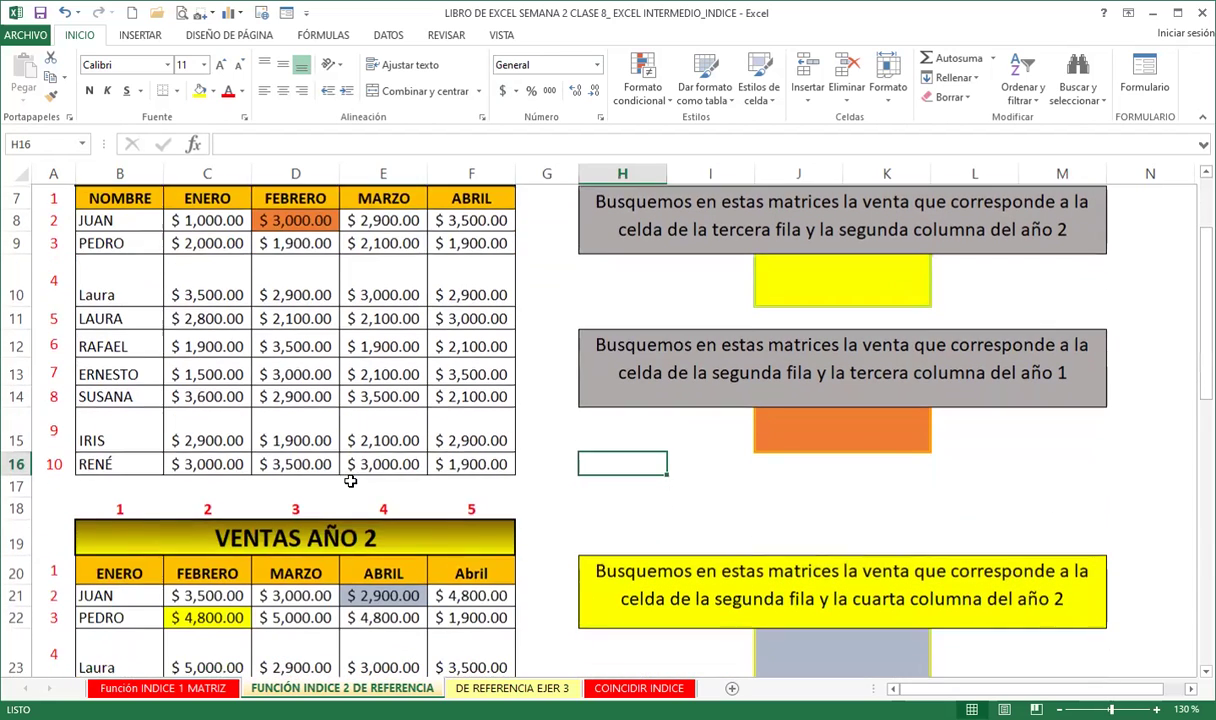
scroll(396, 470, up, 2)
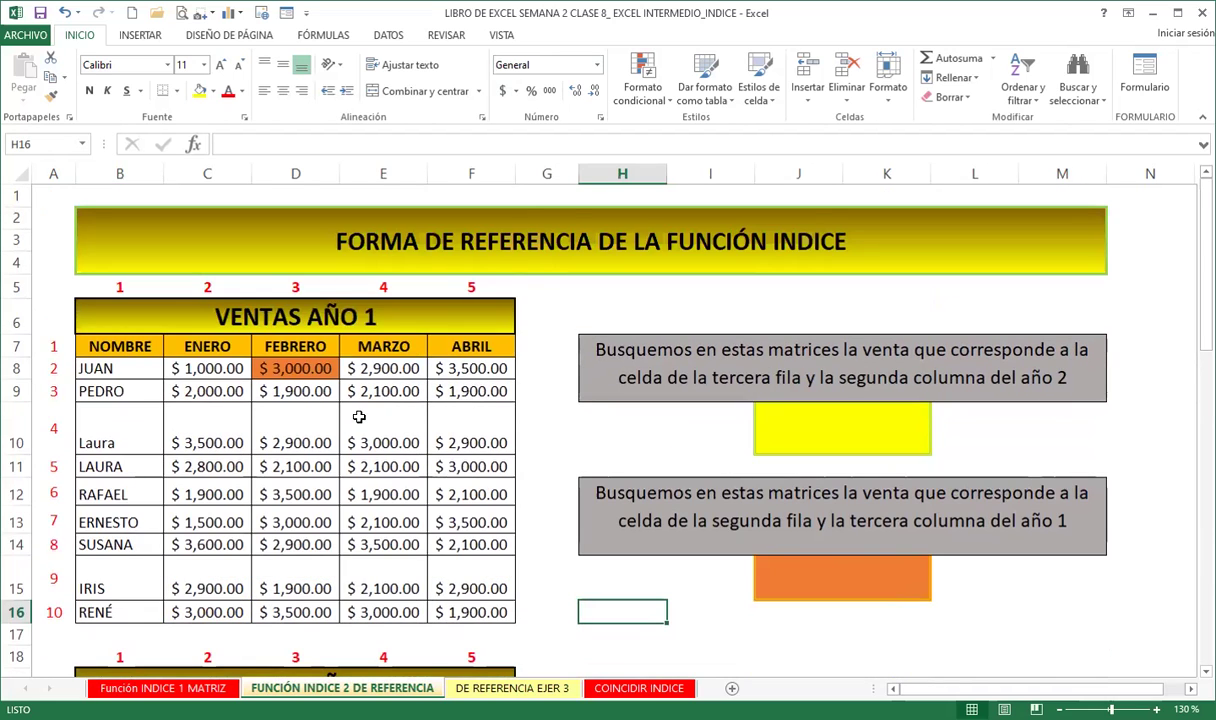
scroll(380, 437, down, 2)
scroll(384, 447, down, 5)
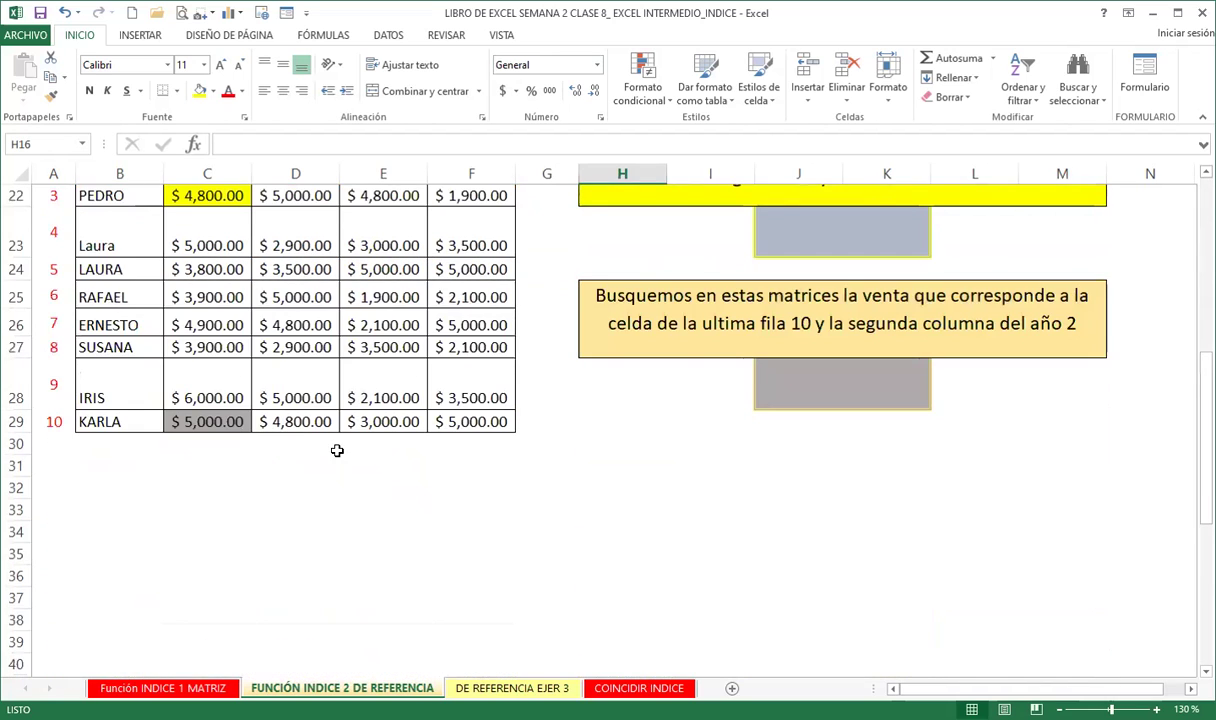
scroll(320, 452, up, 3)
click(272, 467)
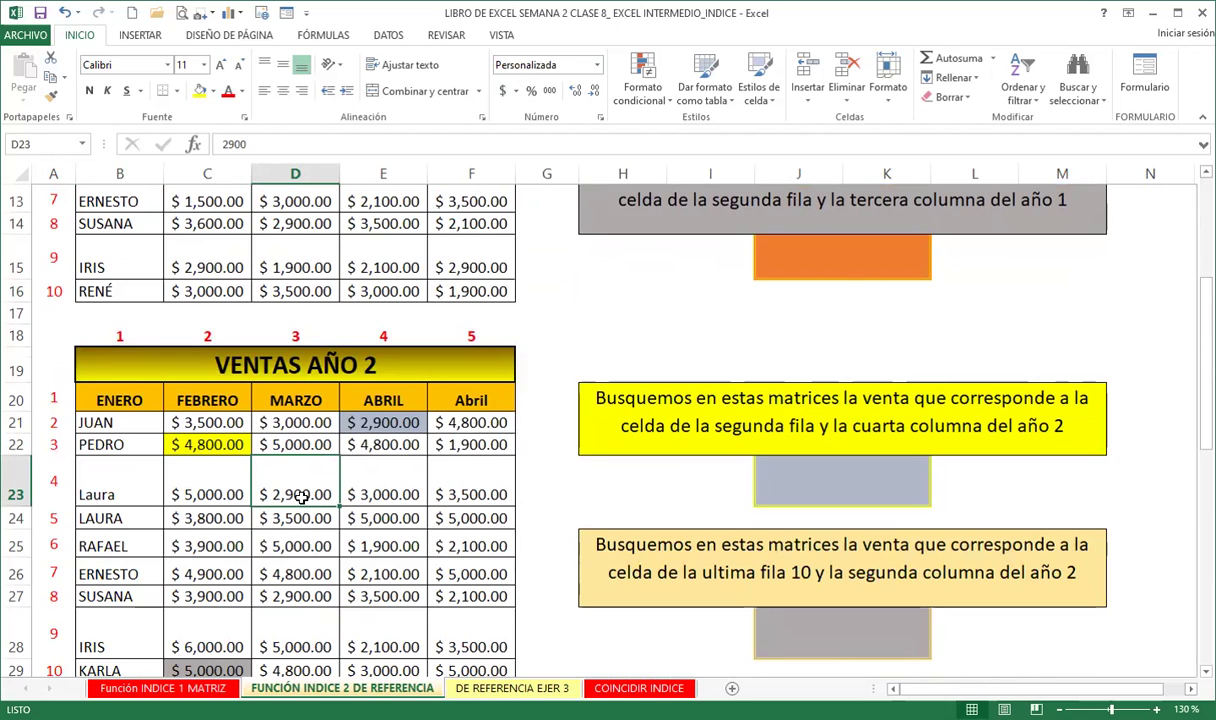
scroll(172, 493, up, 1)
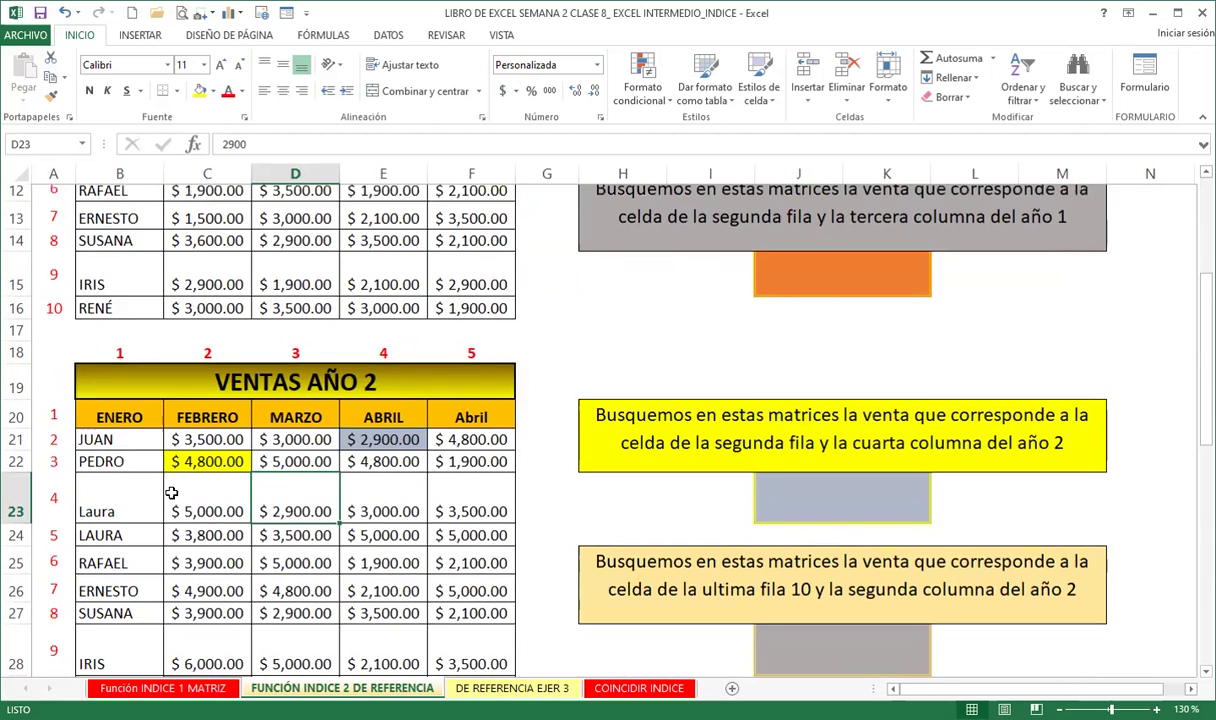
scroll(172, 493, up, 2)
scroll(165, 455, up, 2)
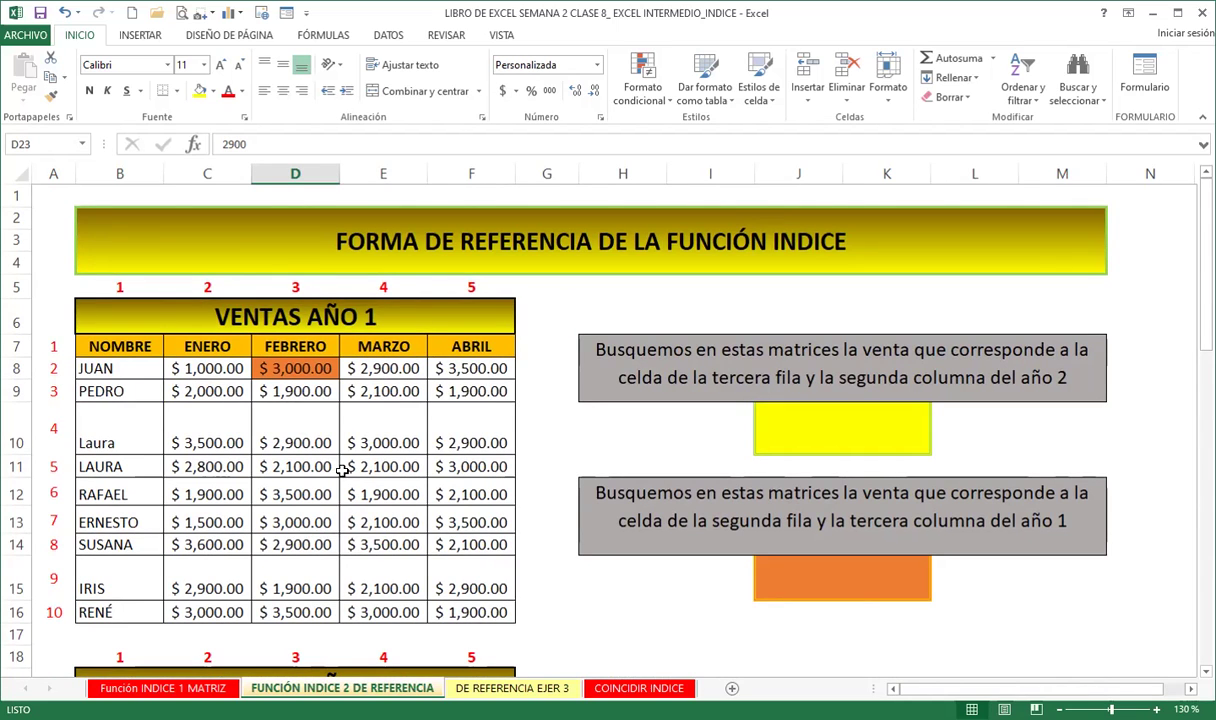
scroll(320, 465, down, 1)
scroll(305, 480, down, 1)
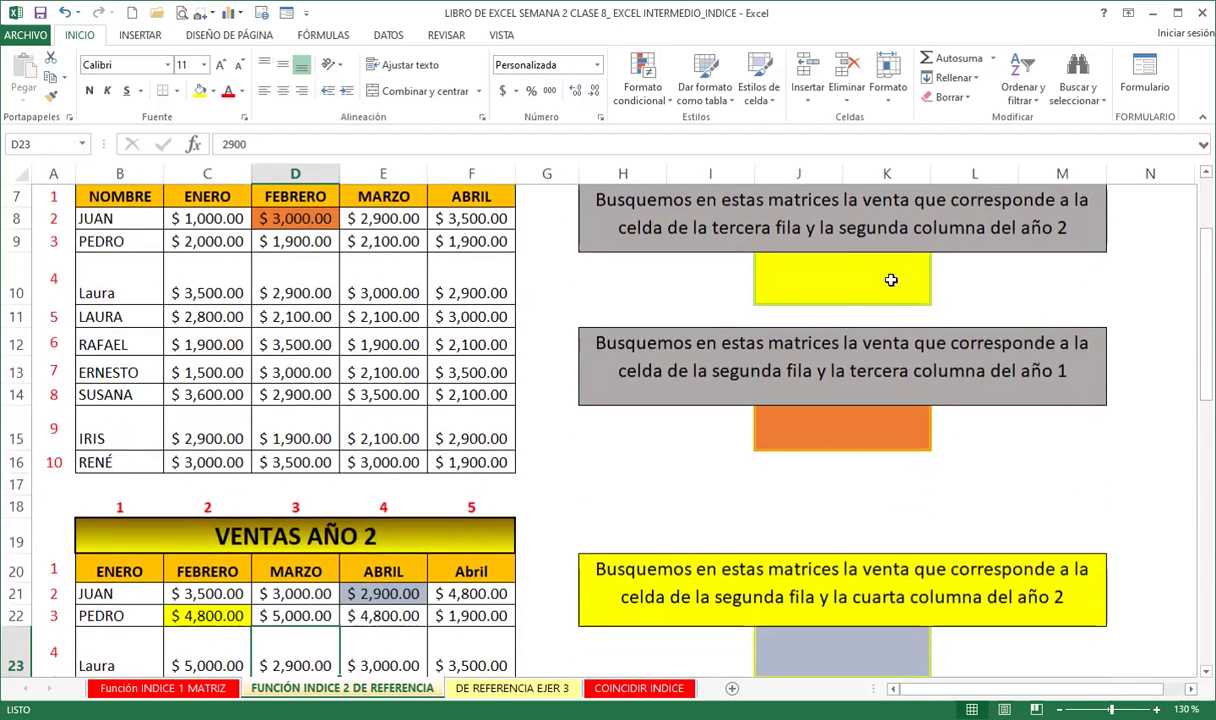
click(383, 372)
scroll(210, 345, up, 2)
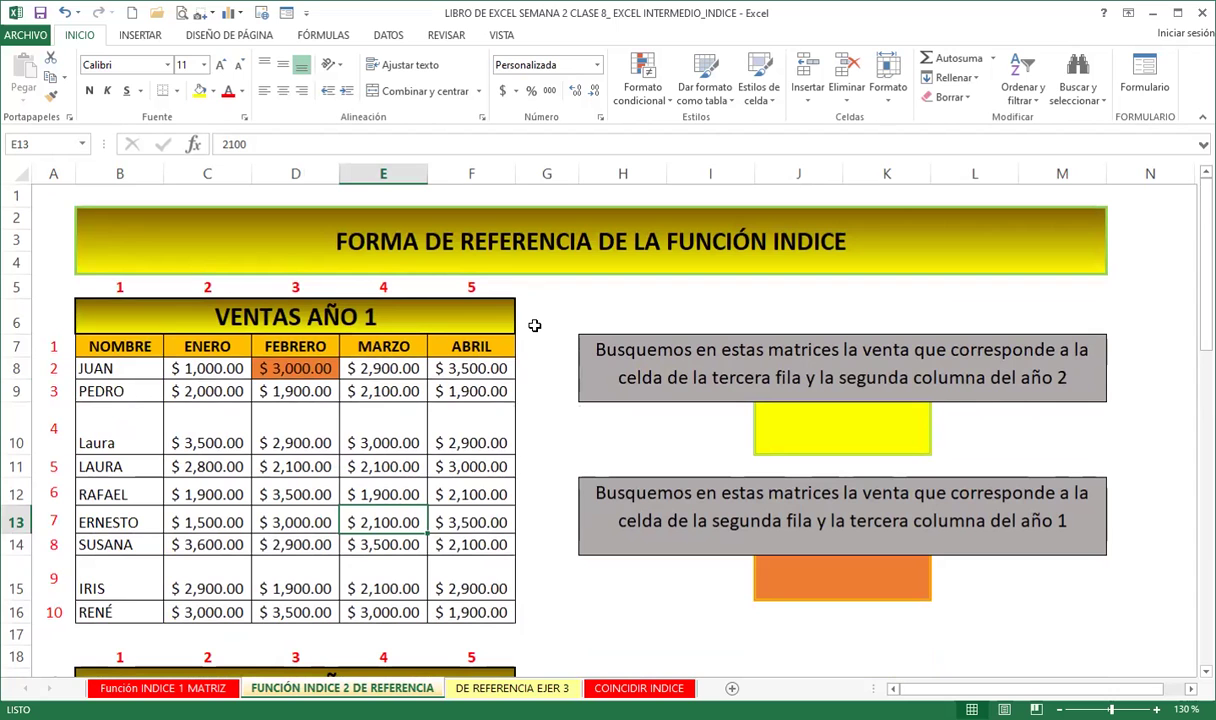
scroll(402, 414, down, 2)
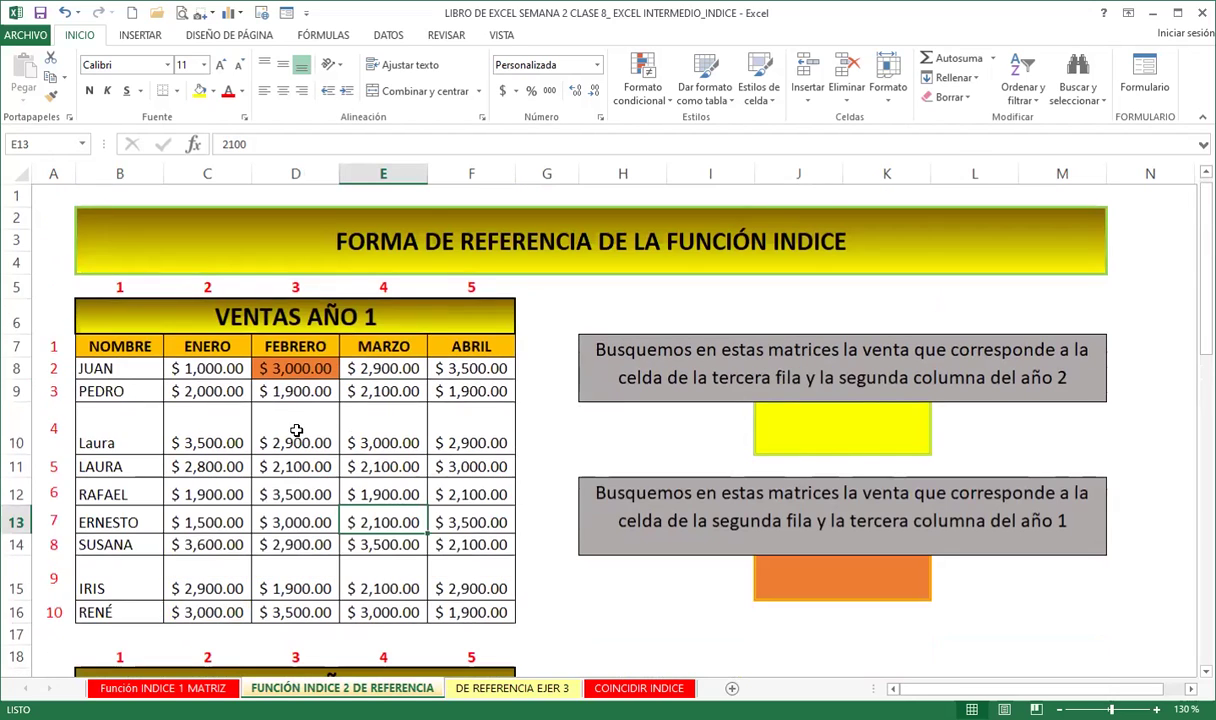
scroll(282, 405, up, 2)
click(825, 432)
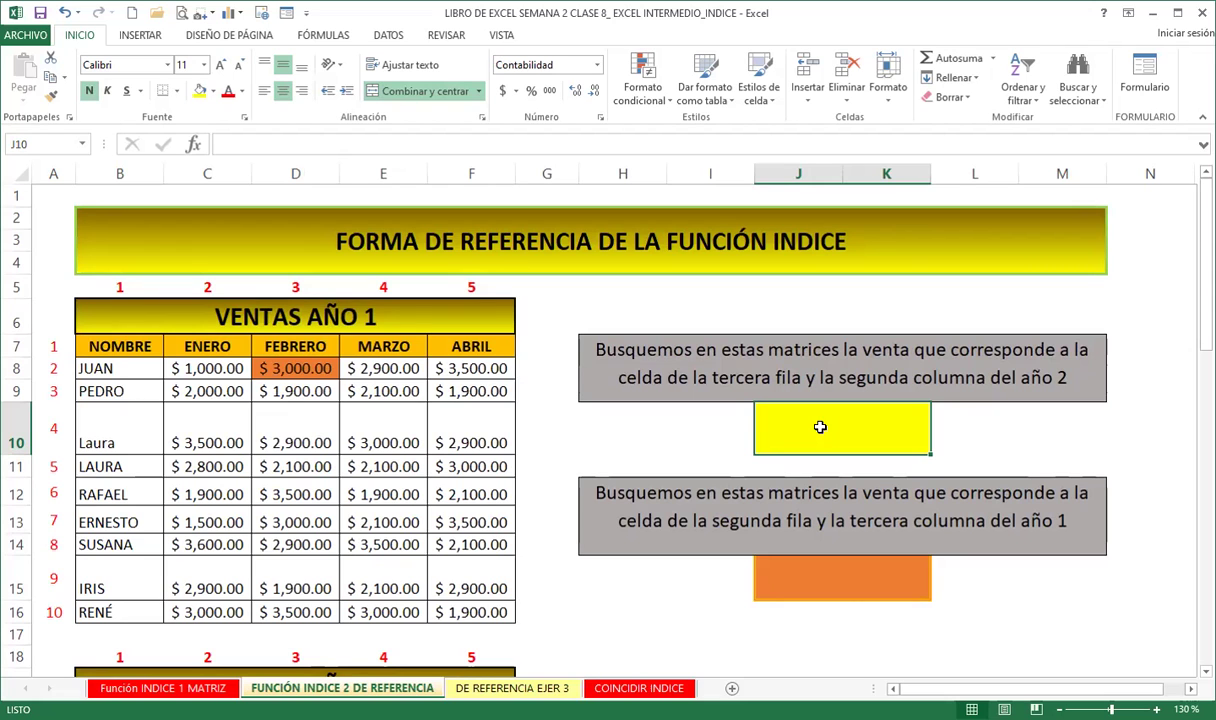
scroll(467, 494, down, 3)
scroll(240, 502, down, 6)
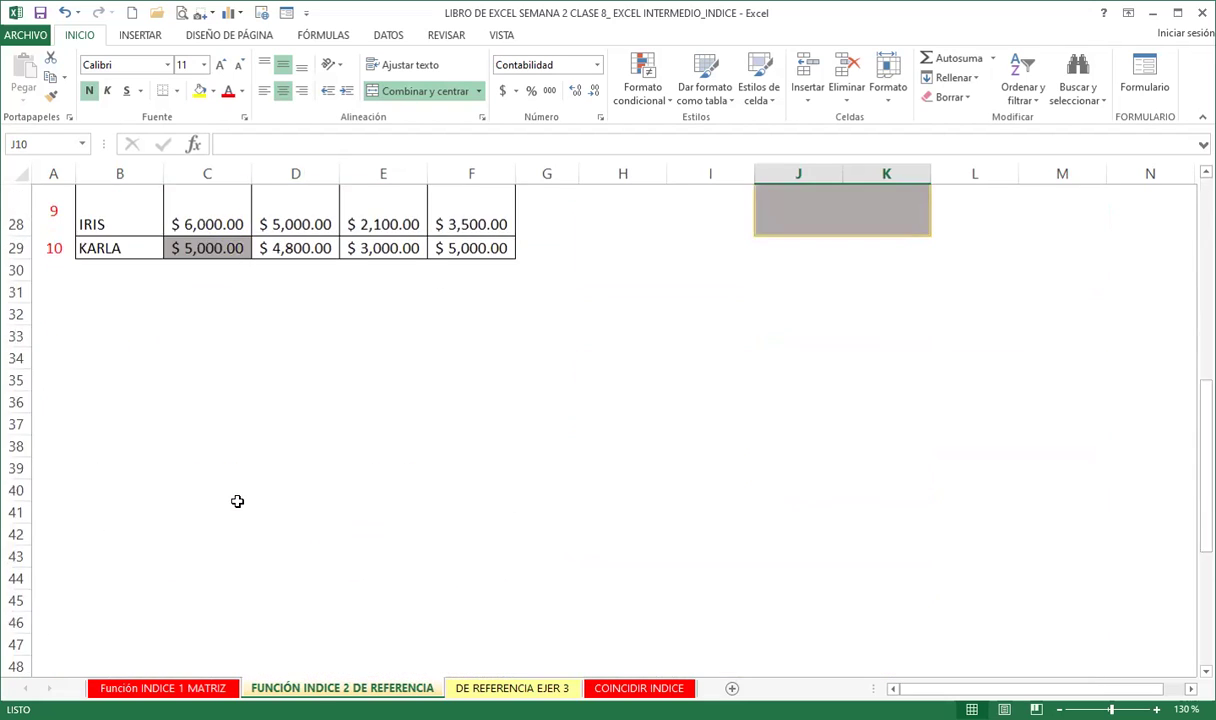
scroll(300, 505, up, 5)
scroll(307, 505, up, 1)
scroll(500, 510, down, 4)
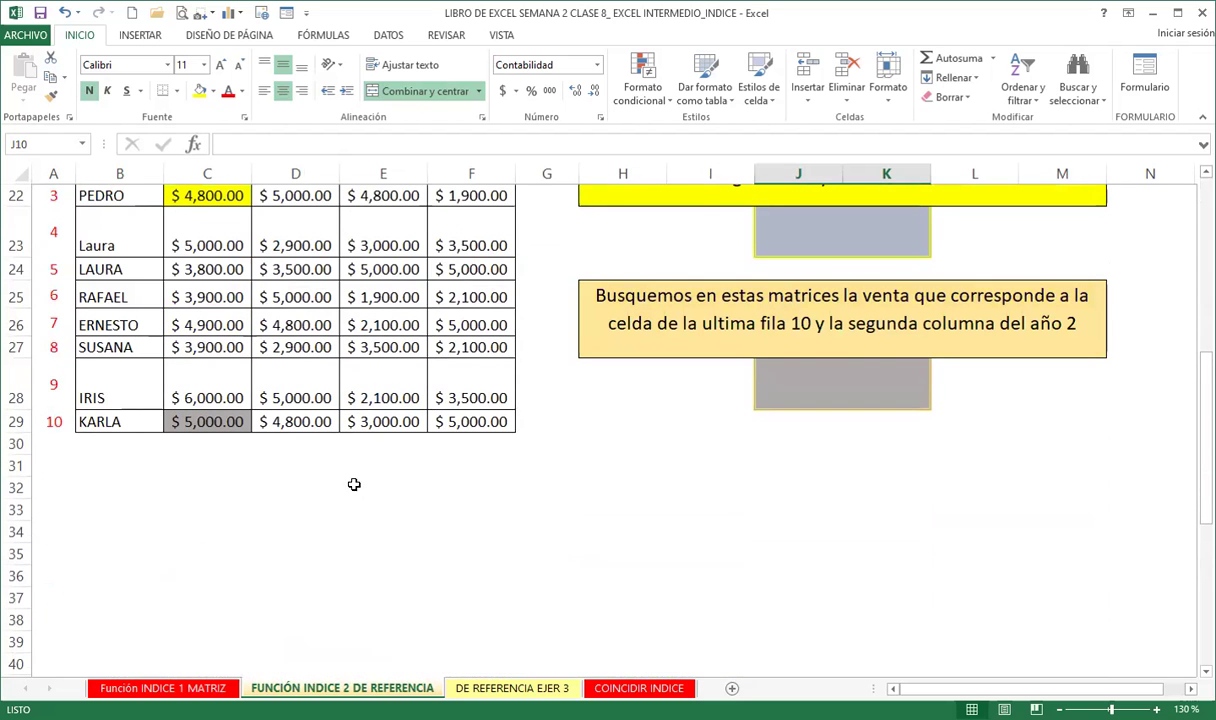
scroll(440, 515, up, 3)
scroll(300, 480, down, 3)
scroll(155, 445, up, 3)
scroll(458, 474, down, 1)
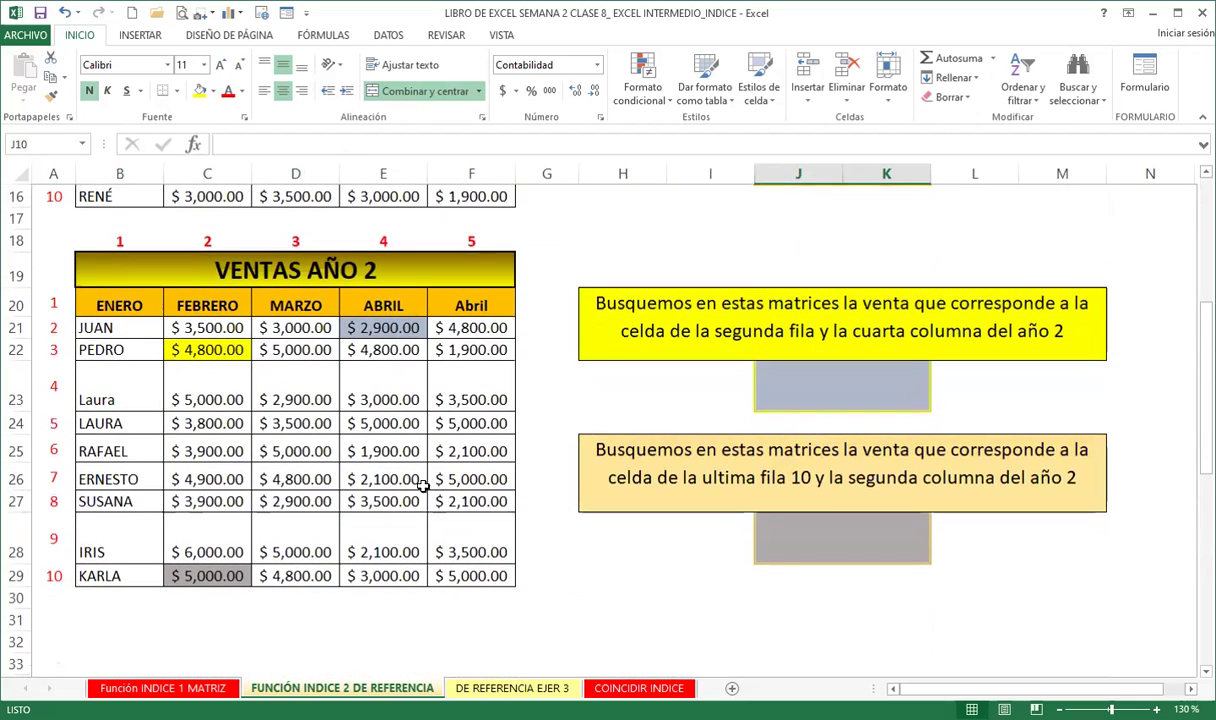
scroll(475, 460, up, 4)
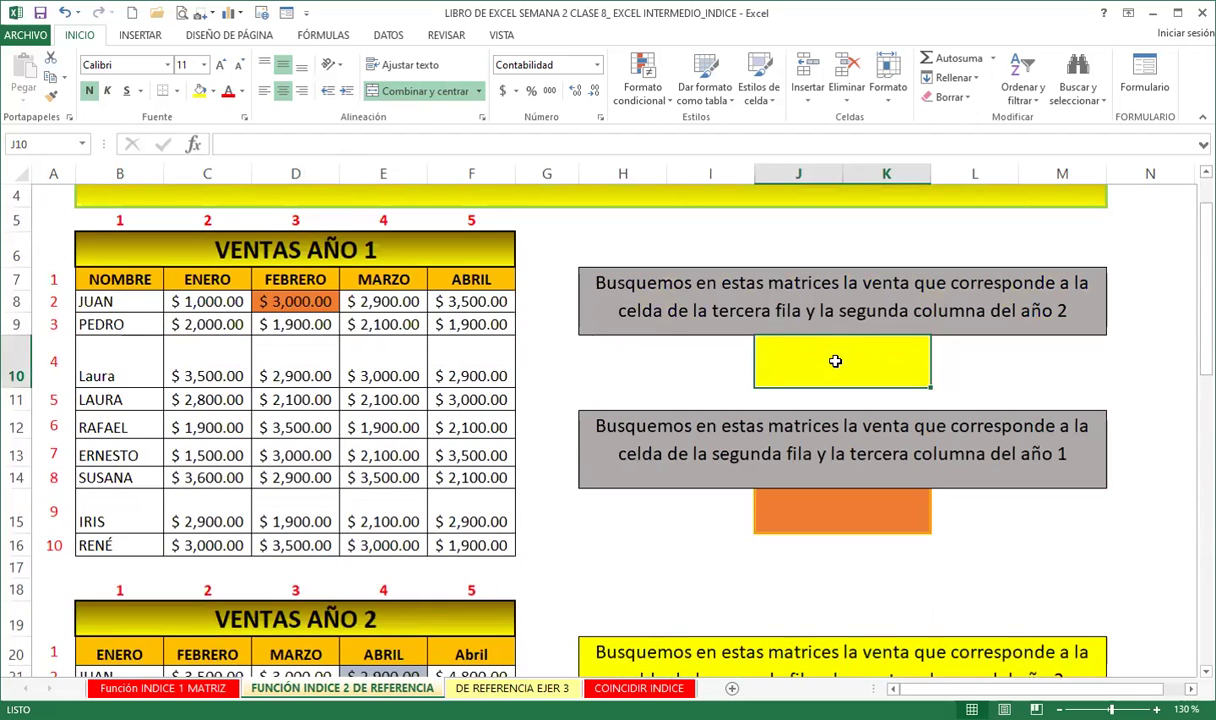
scroll(478, 450, down, 3)
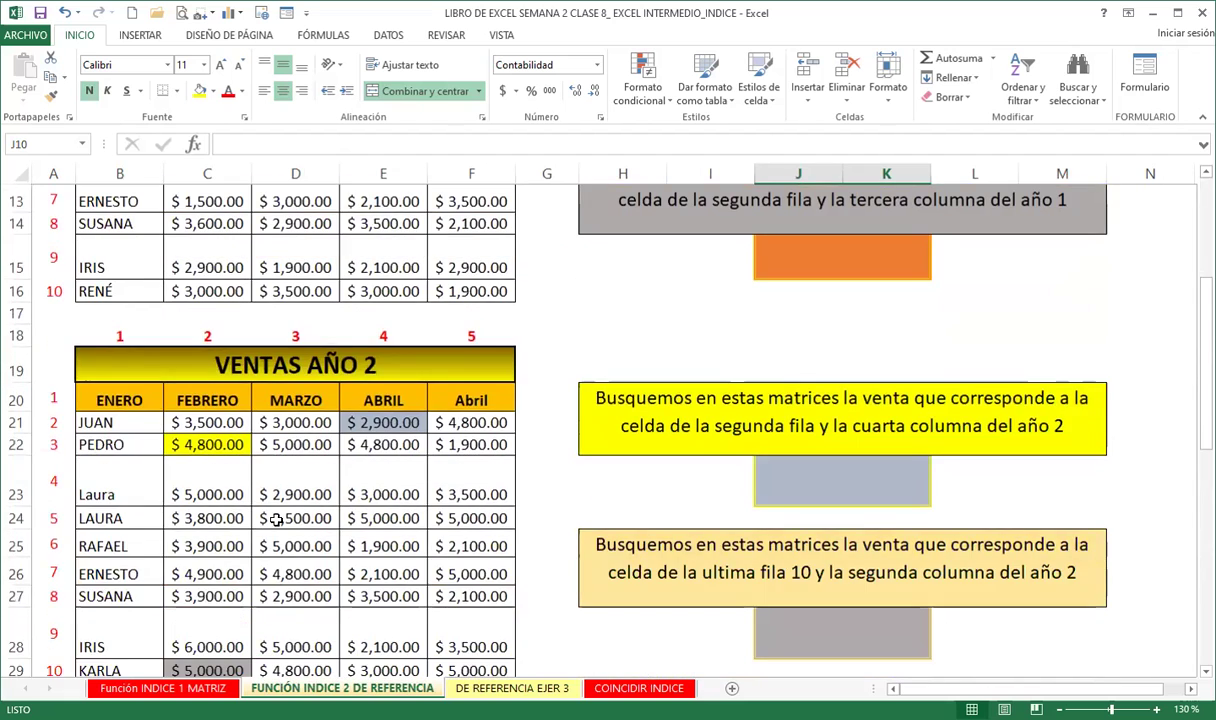
scroll(60, 540, down, 2)
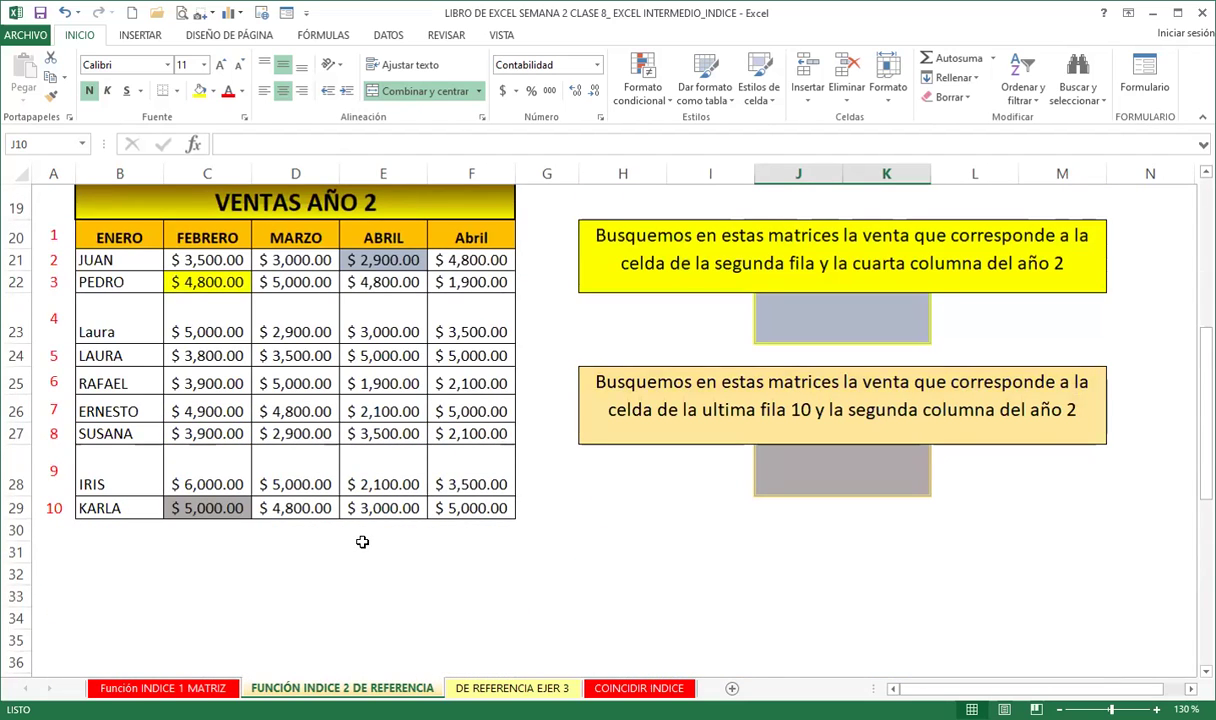
scroll(480, 528, up, 4)
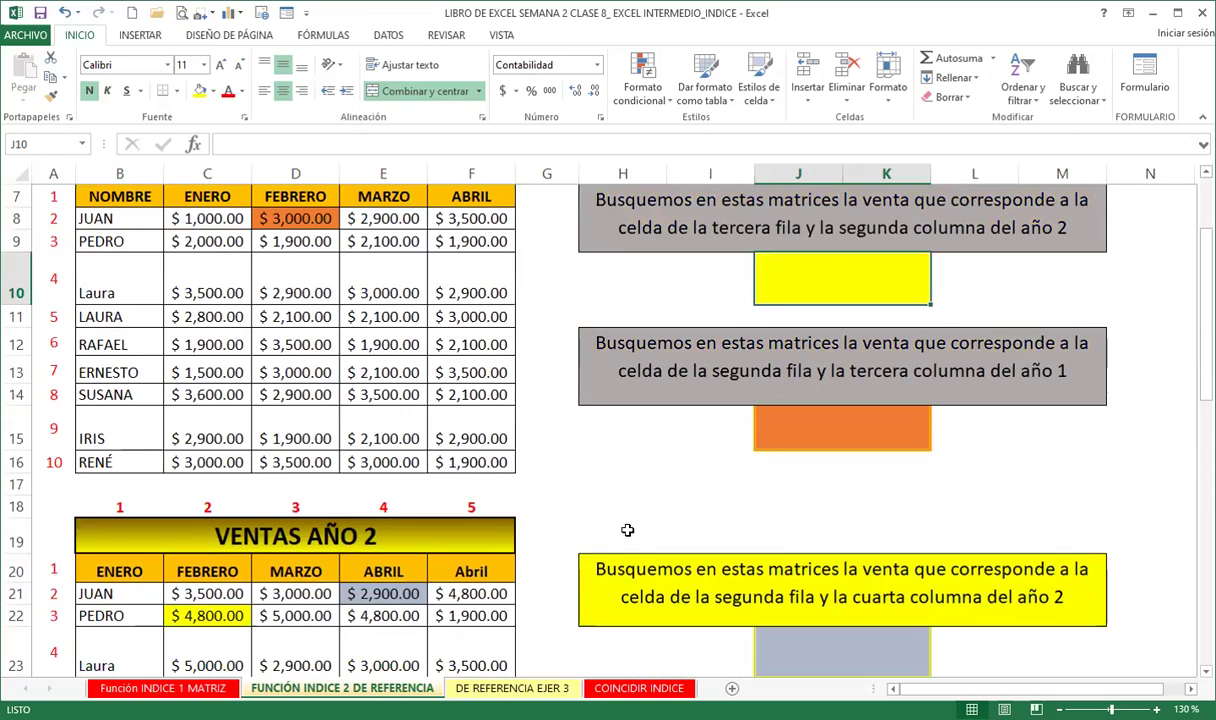
scroll(645, 527, up, 1)
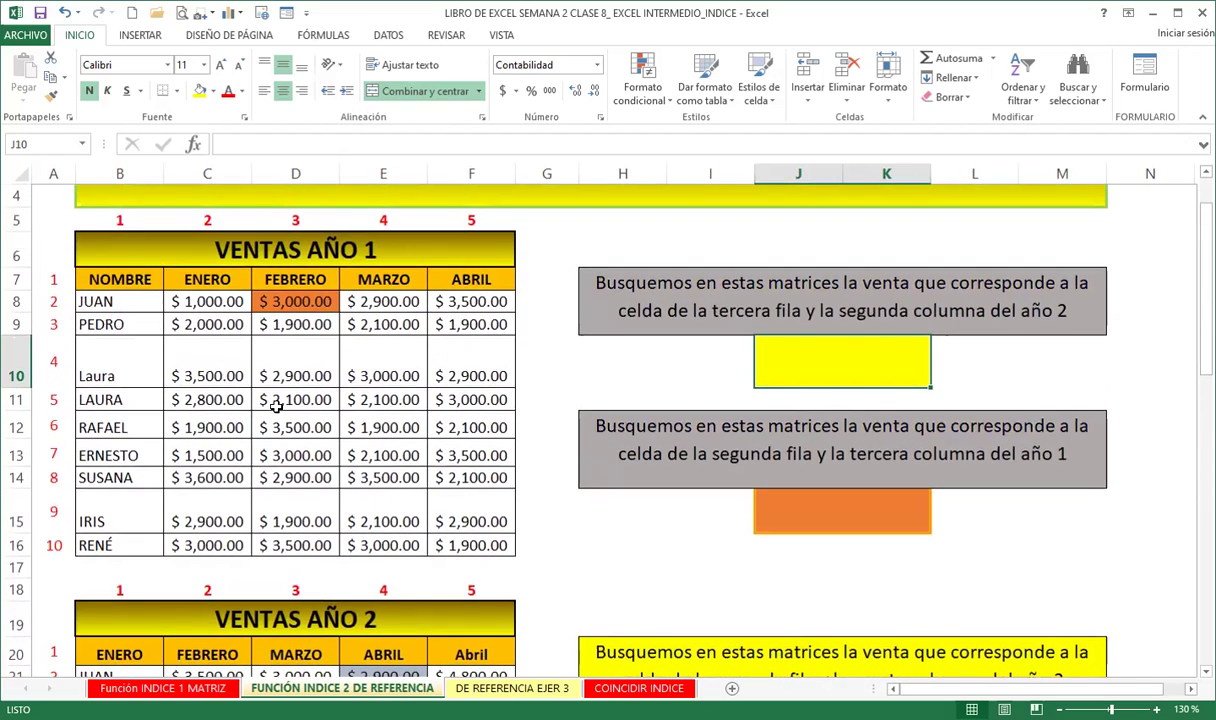
scroll(271, 402, down, 2)
scroll(264, 417, down, 3)
scroll(275, 405, up, 4)
scroll(265, 410, up, 1)
scroll(247, 413, up, 1)
click(247, 413)
scroll(250, 426, down, 4)
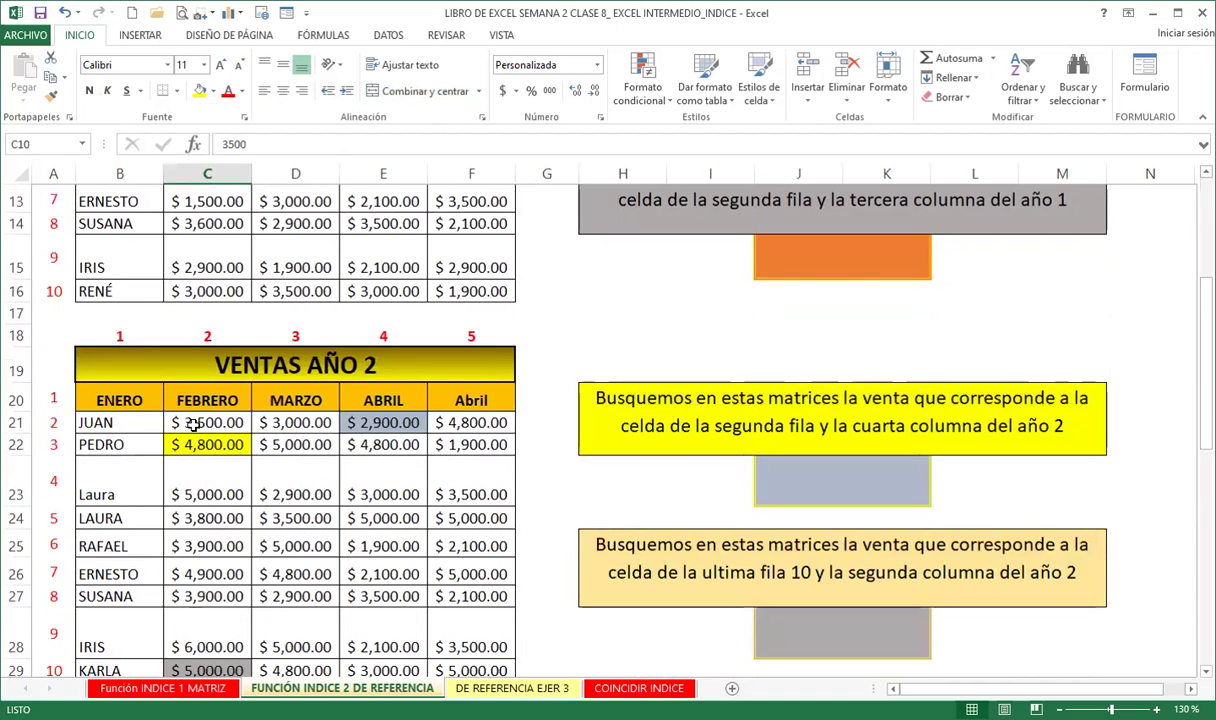
scroll(316, 434, down, 2)
scroll(340, 351, up, 3)
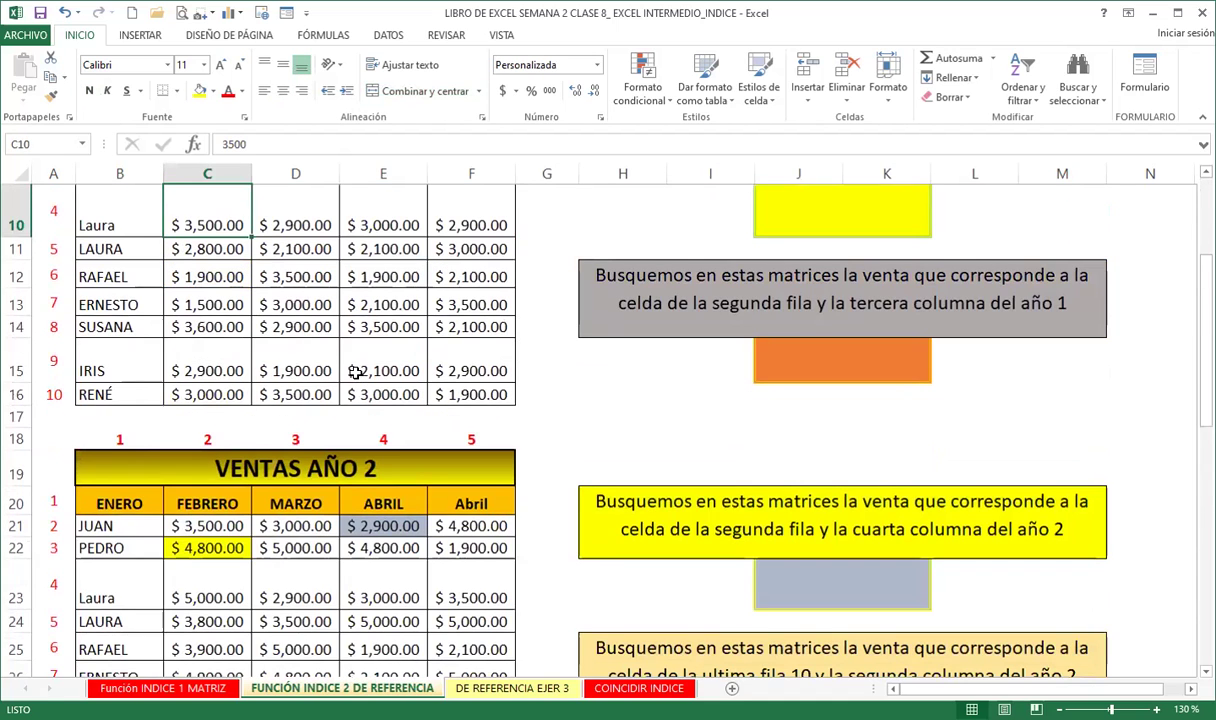
scroll(355, 371, up, 3)
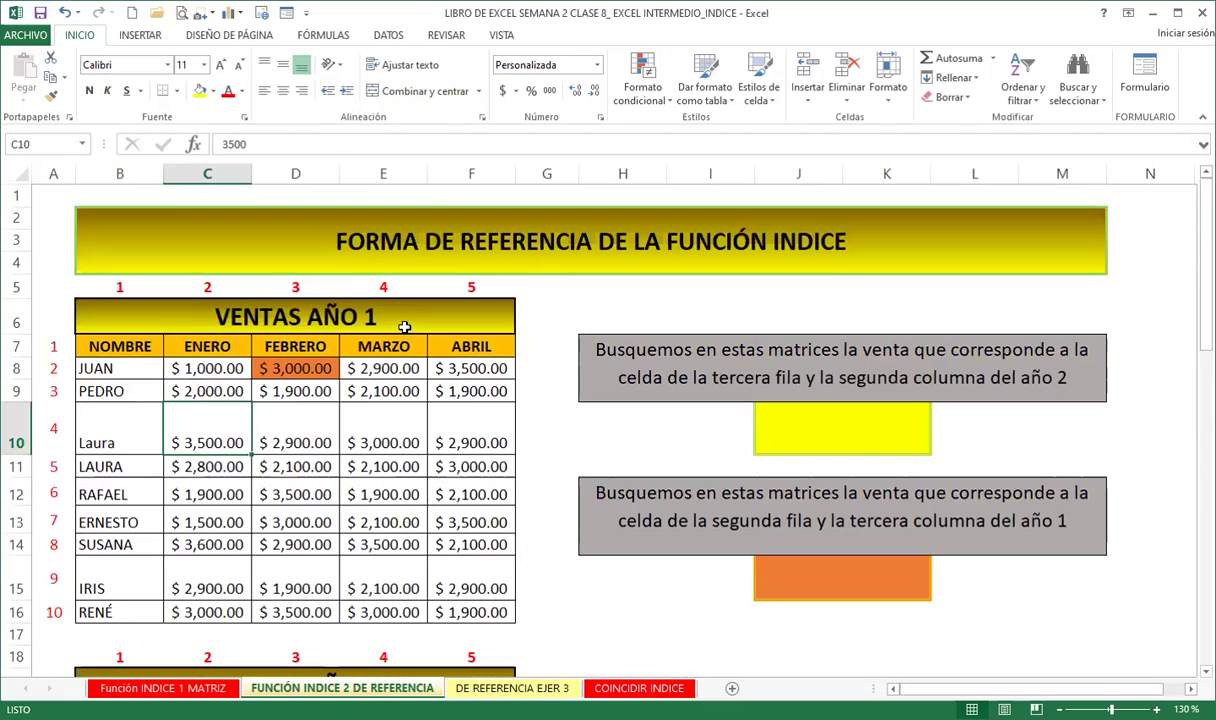
click(210, 284)
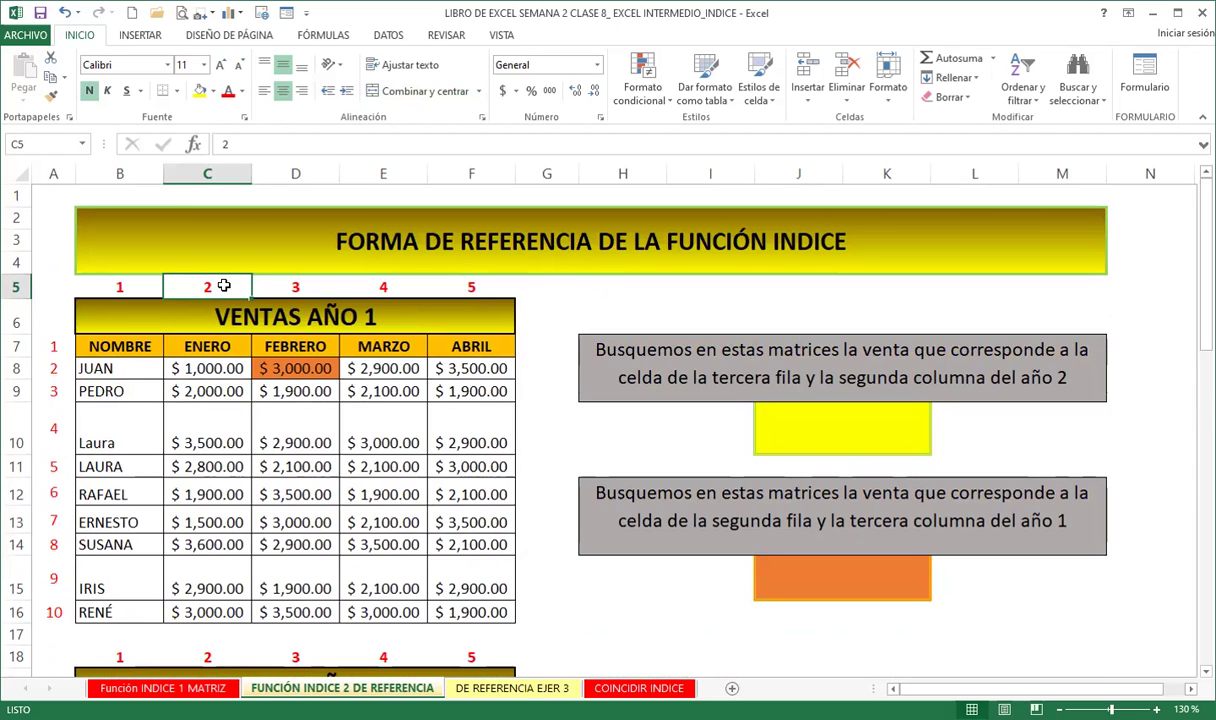
click(295, 417)
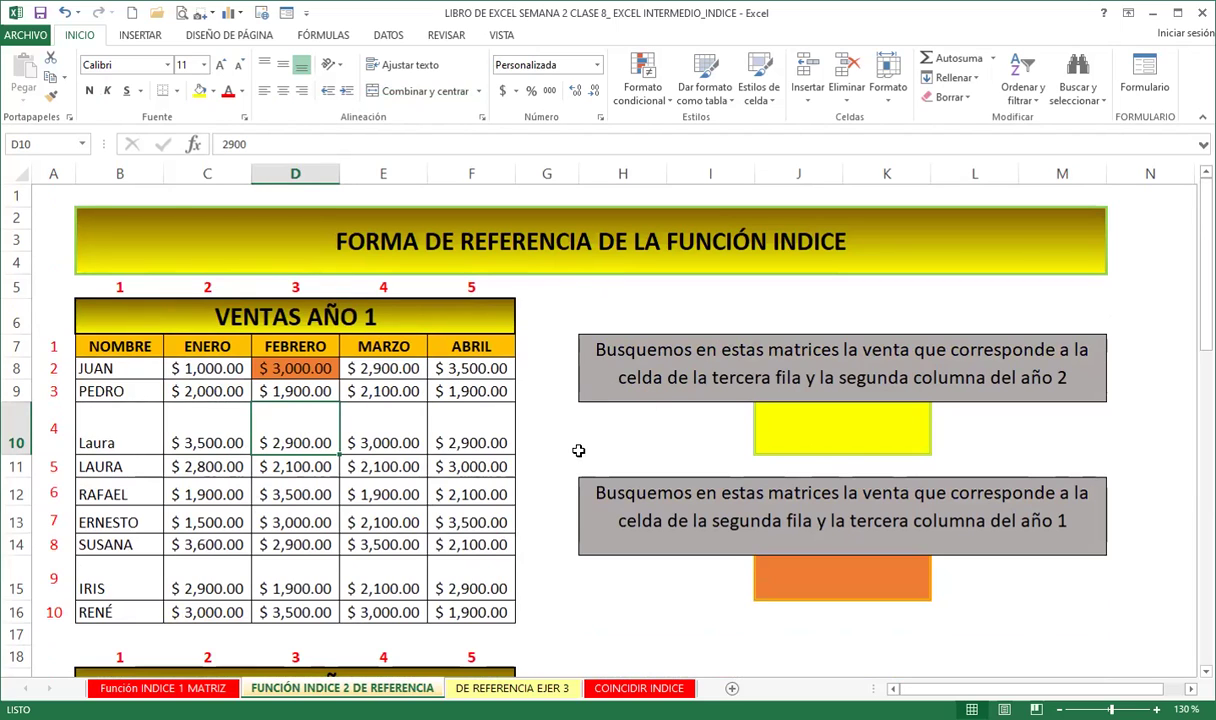
click(826, 427)
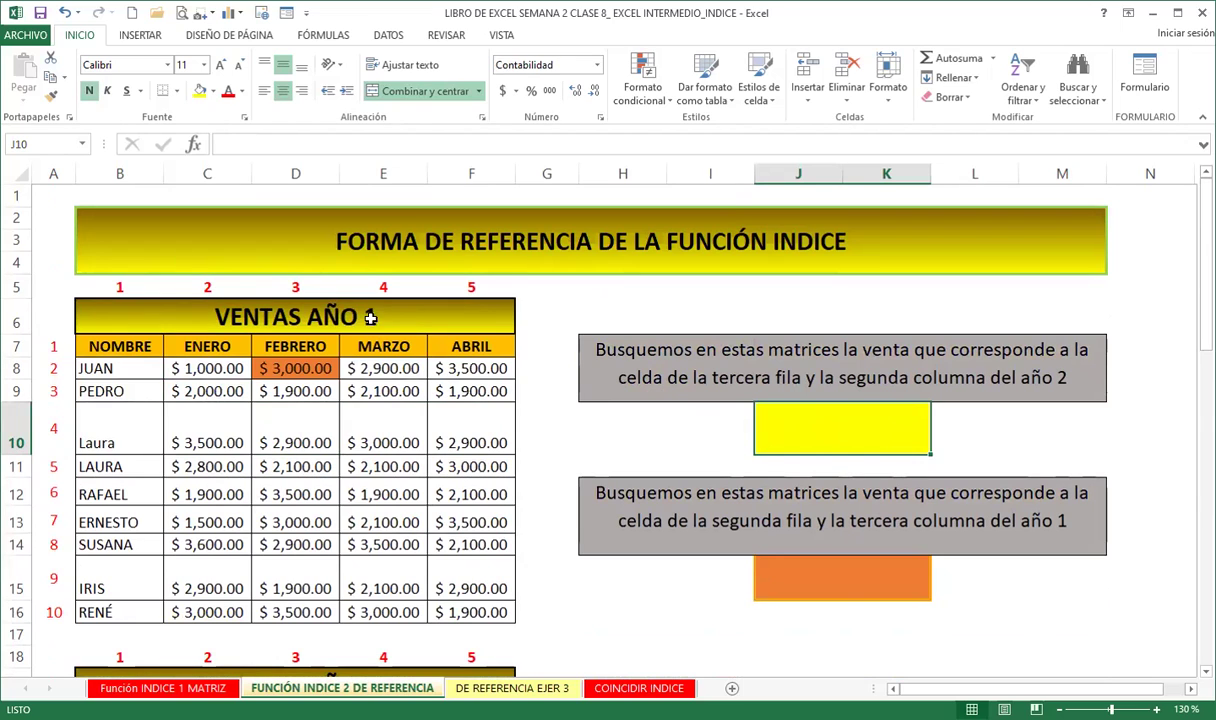
click(402, 320)
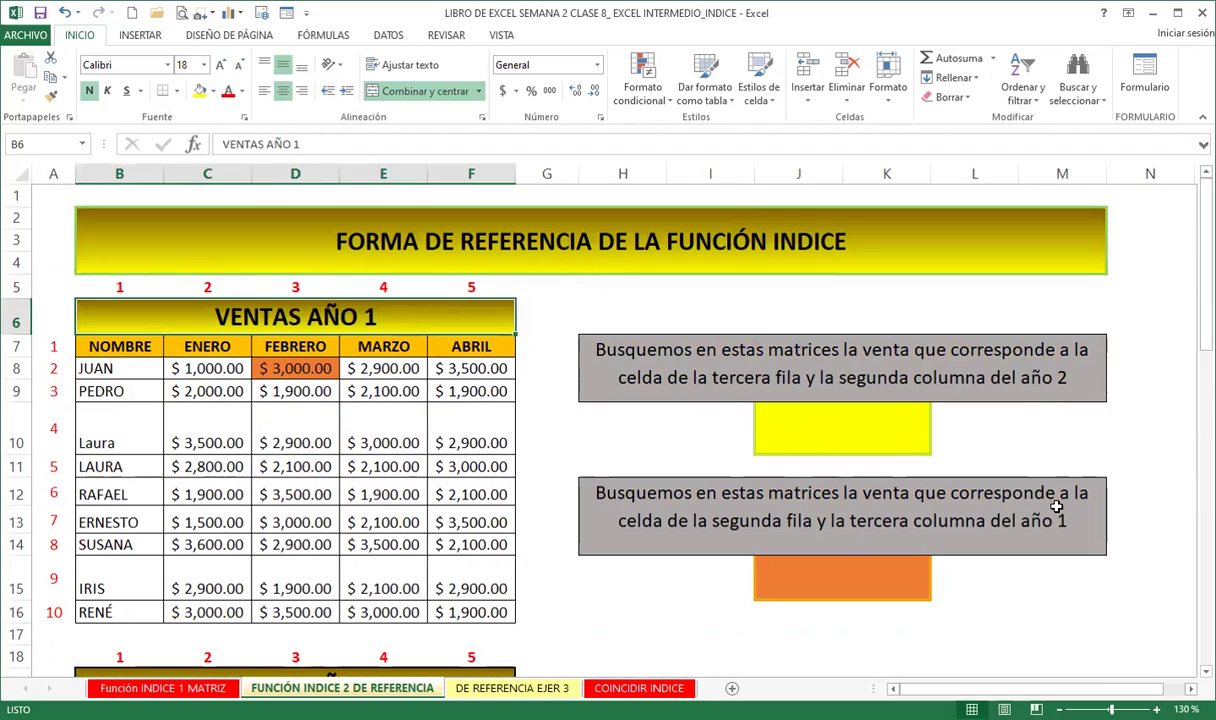
scroll(290, 467, down, 2)
scroll(220, 490, down, 1)
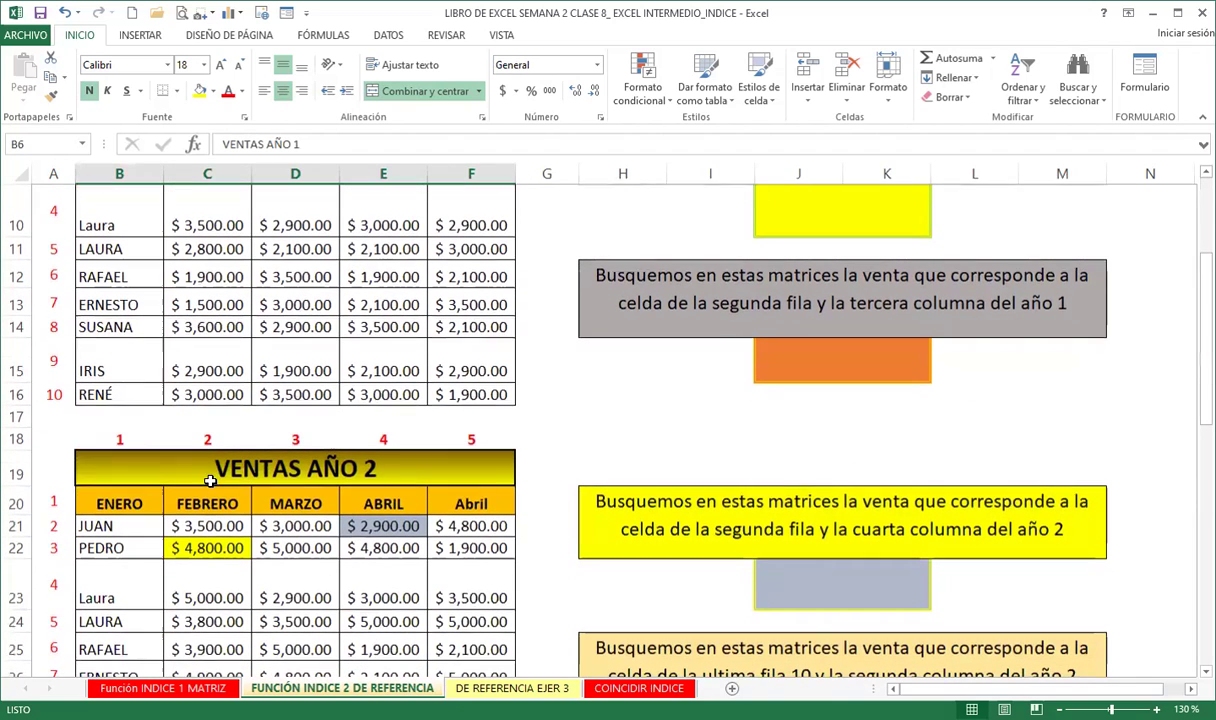
scroll(811, 436, up, 2)
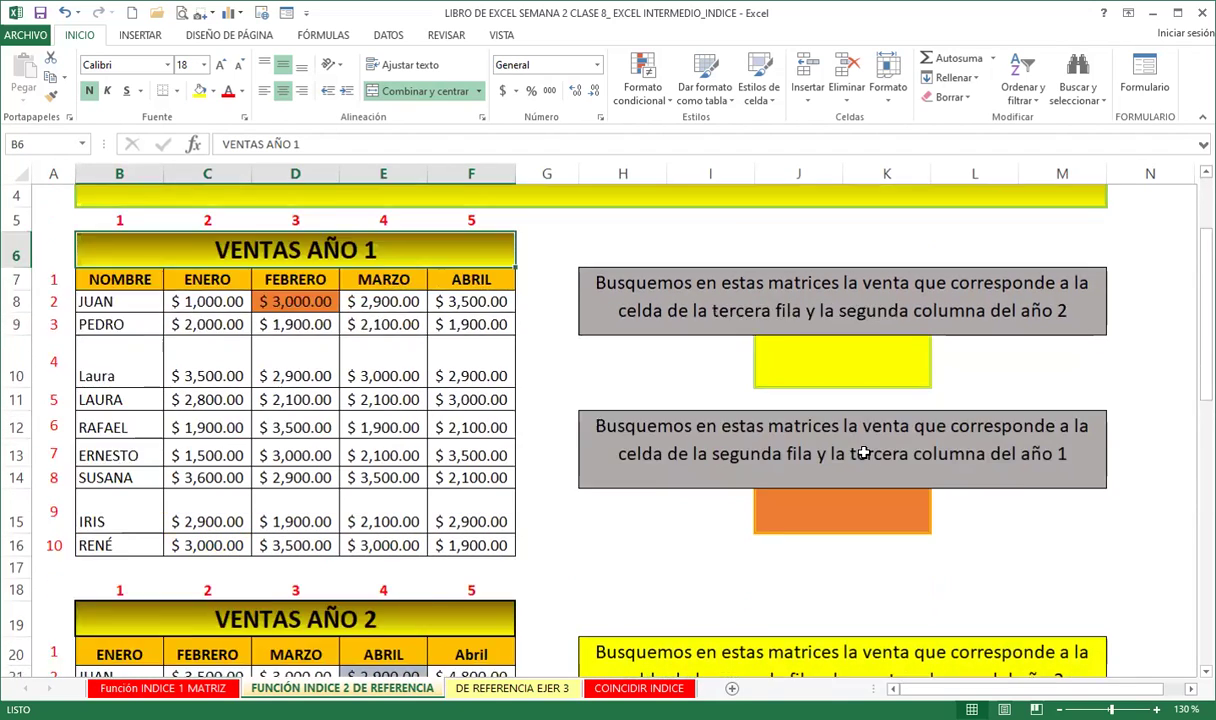
scroll(930, 432, up, 1)
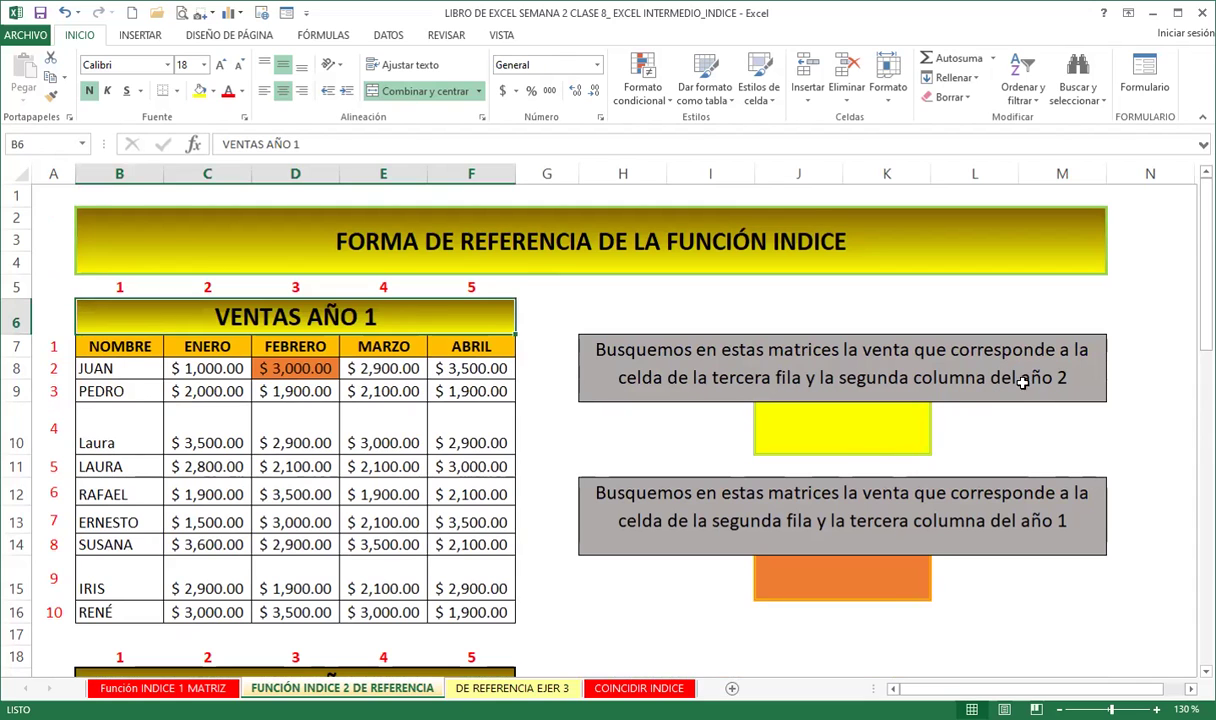
scroll(423, 454, down, 4)
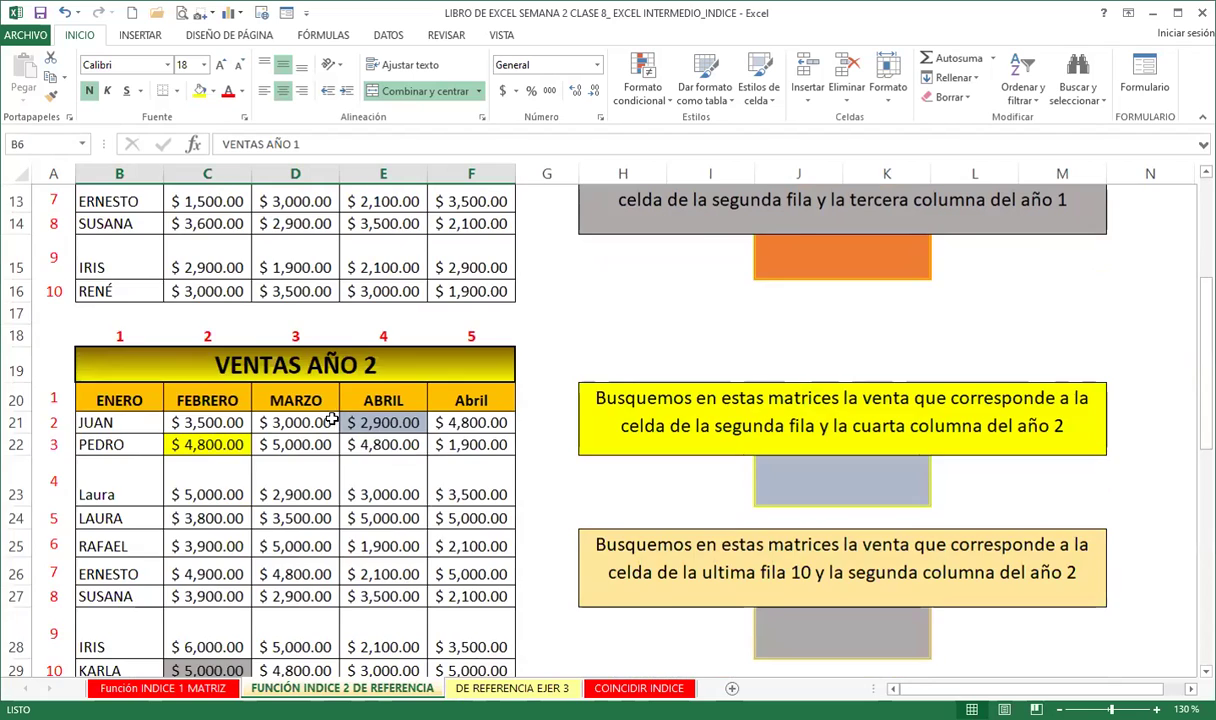
scroll(315, 400, up, 2)
scroll(298, 420, up, 2)
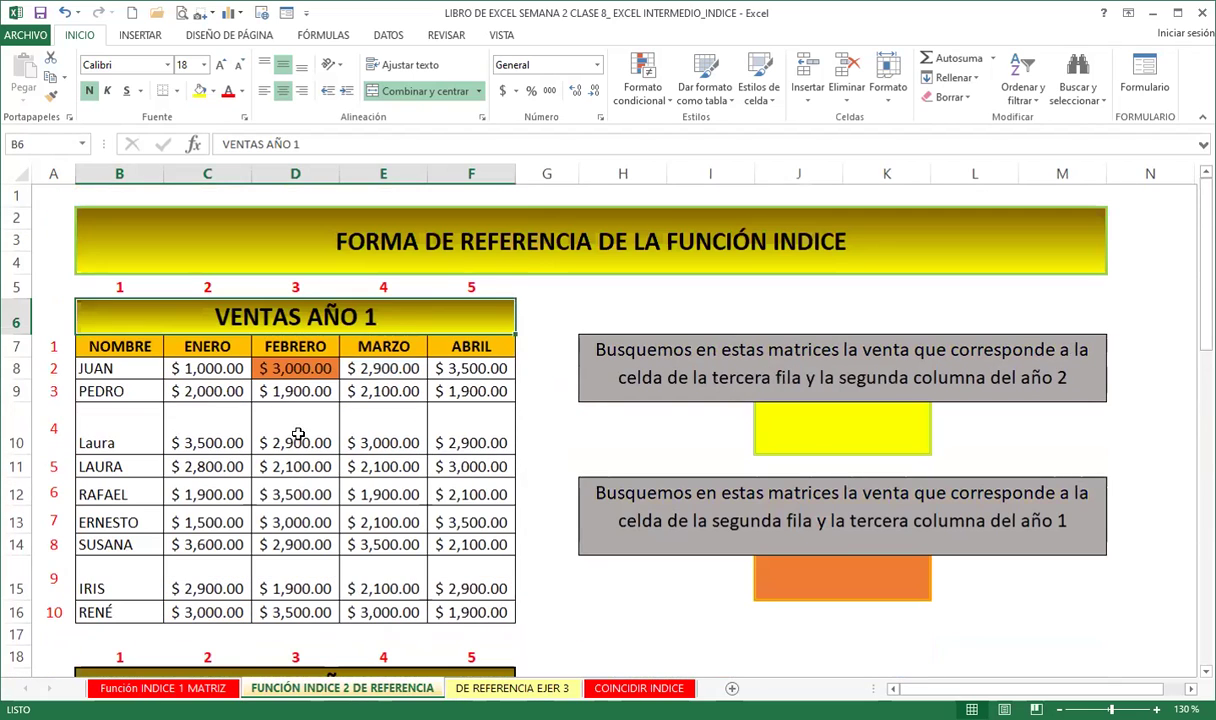
click(857, 442)
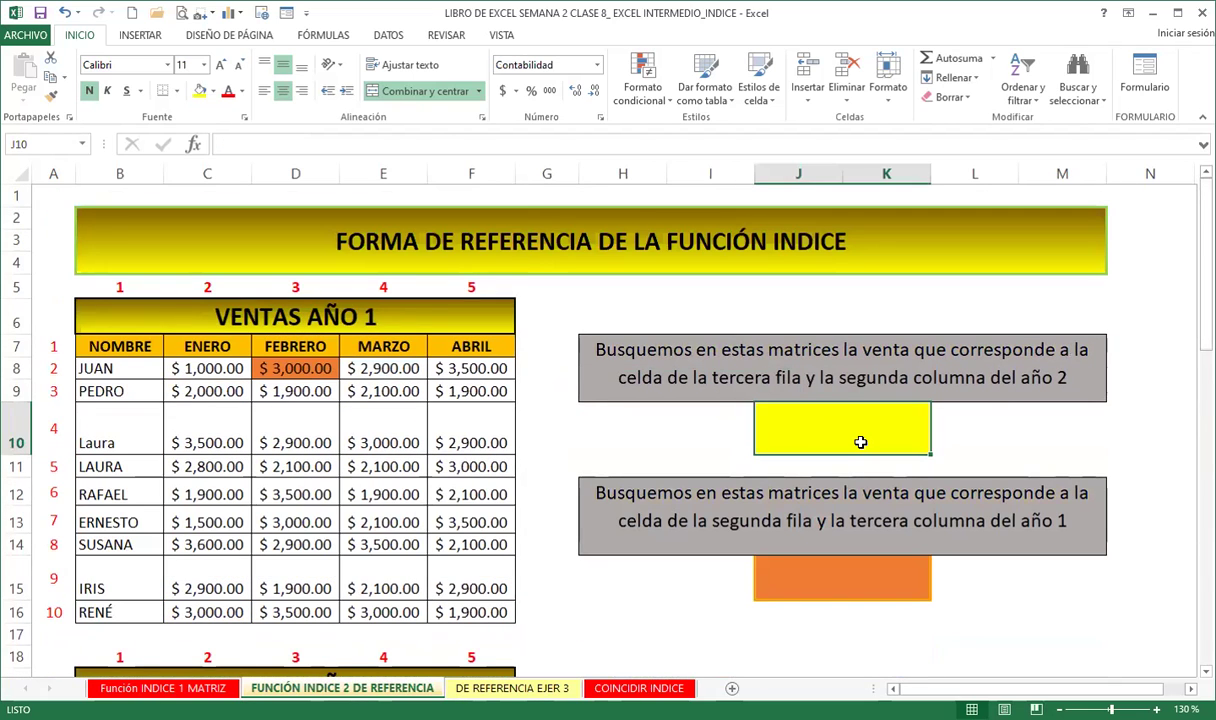
Step: Begin the reference-form formula =INDICE(( in the yellow year-2 cell J10
text(=)
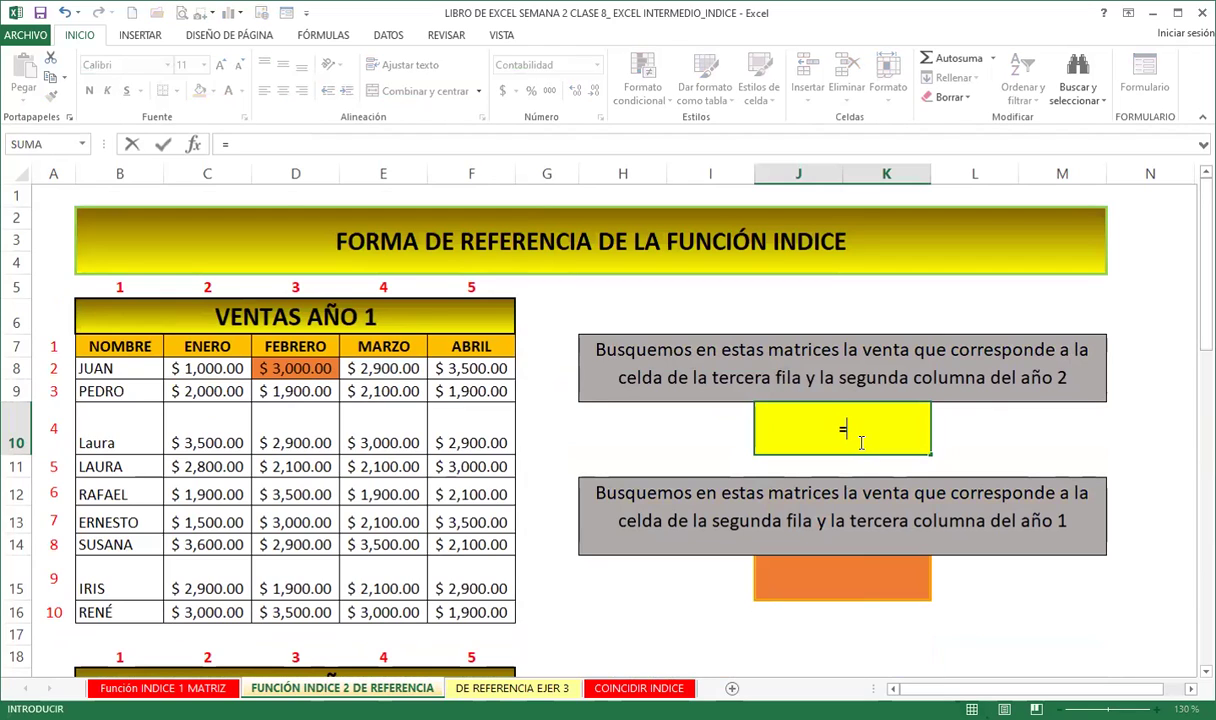
text(INDI)
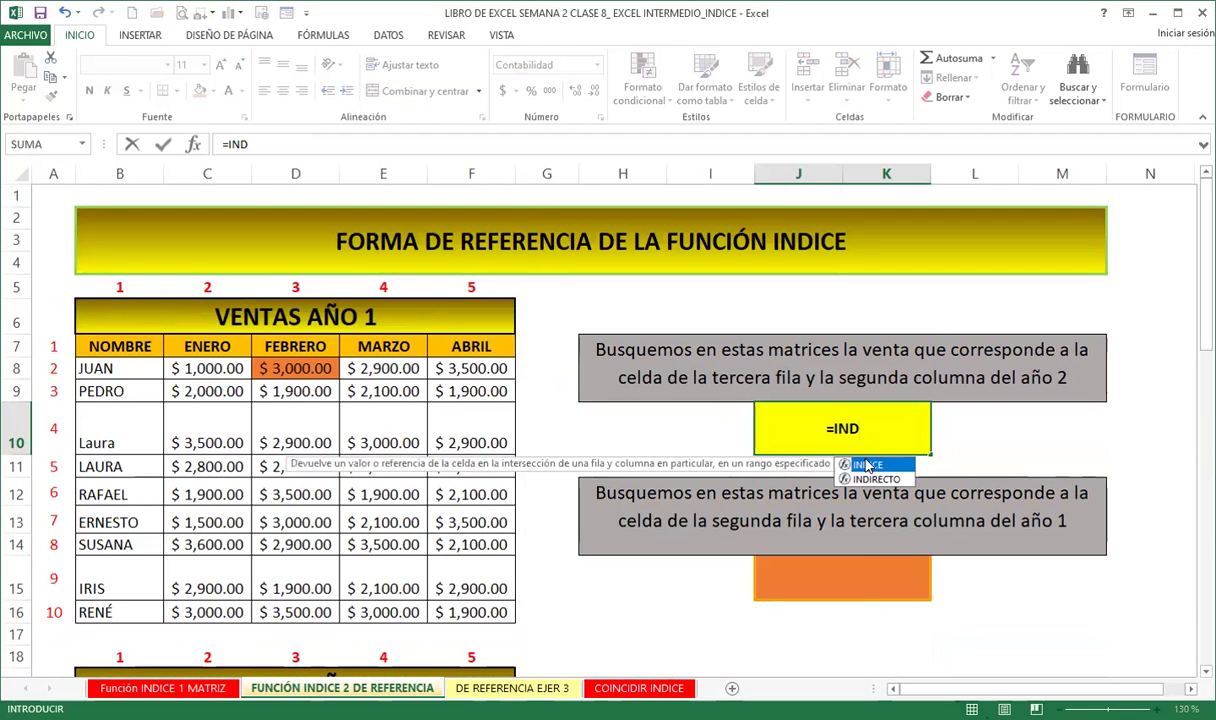
key(Tab)
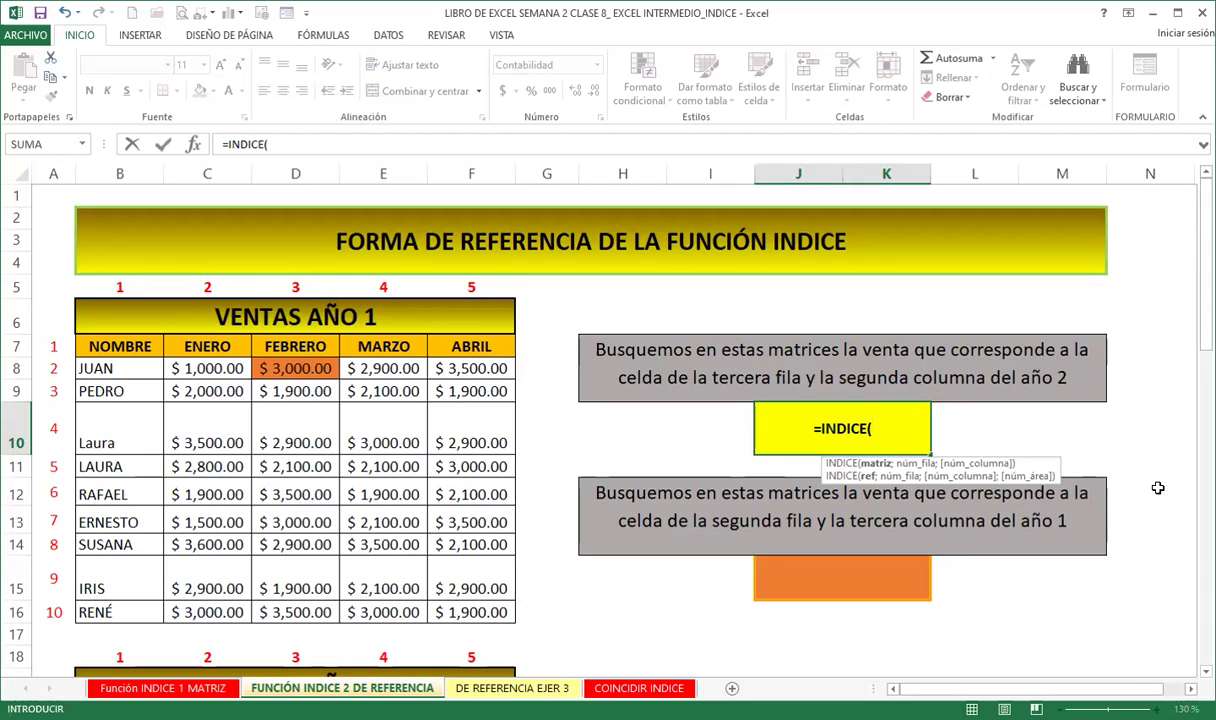
text(()
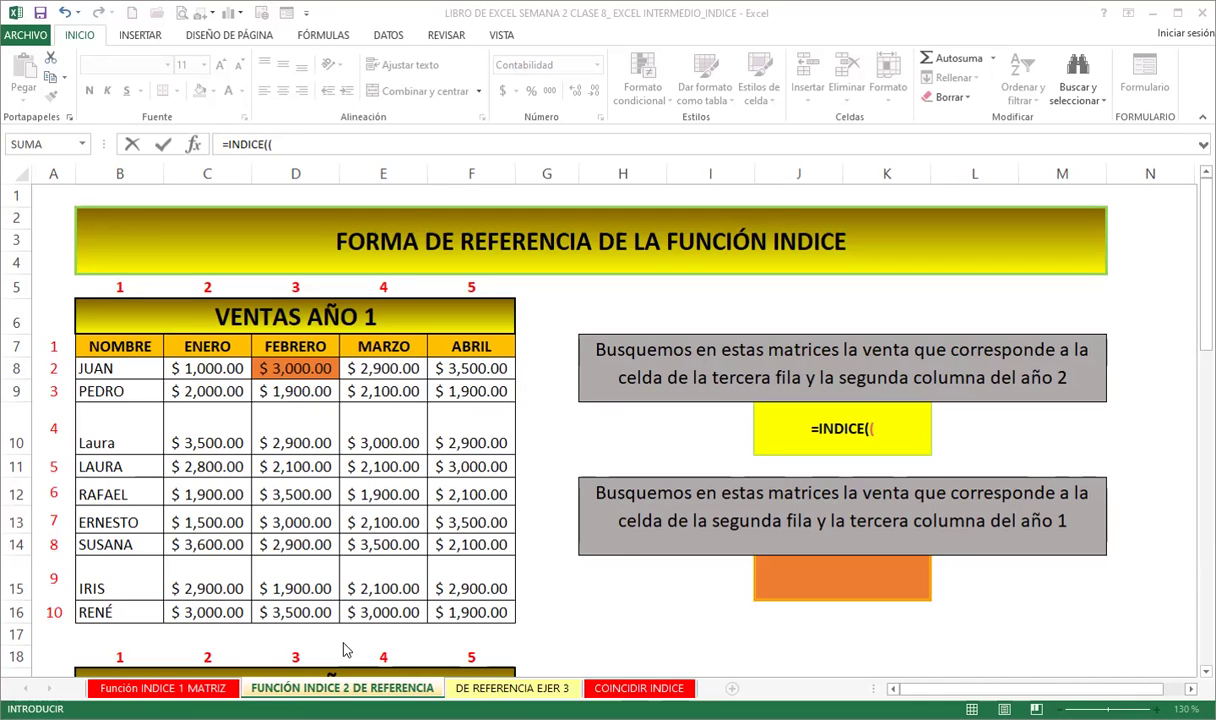
click(888, 429)
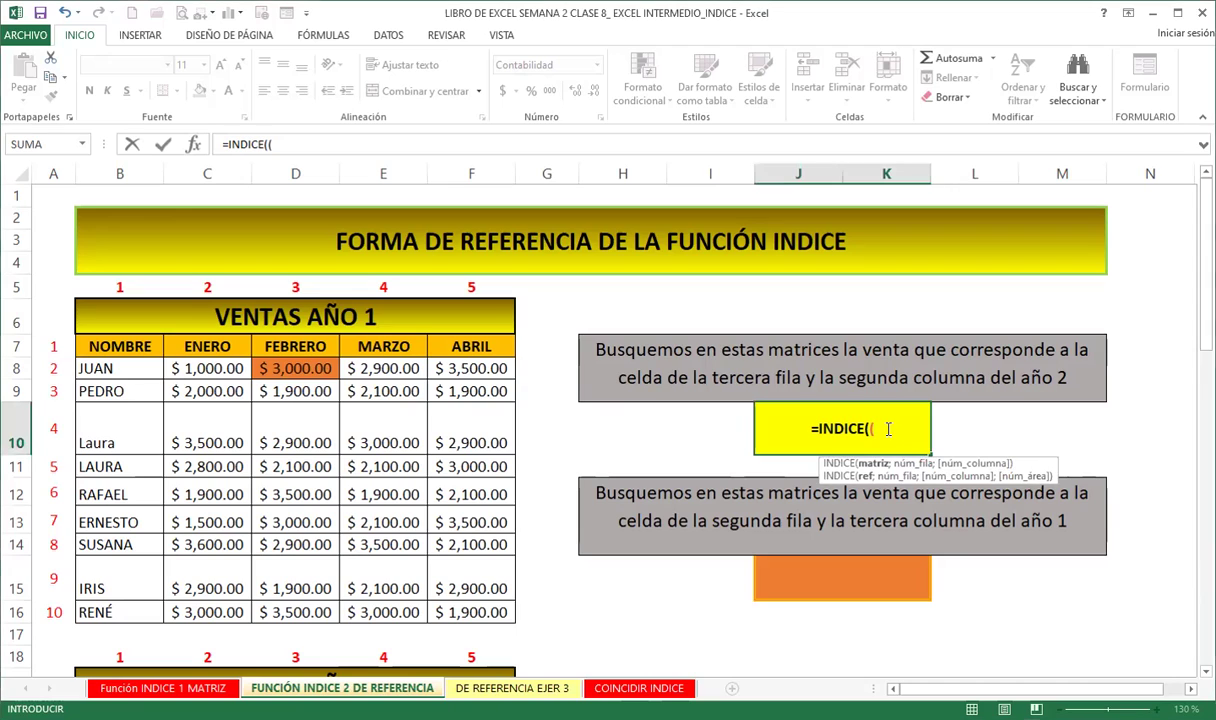
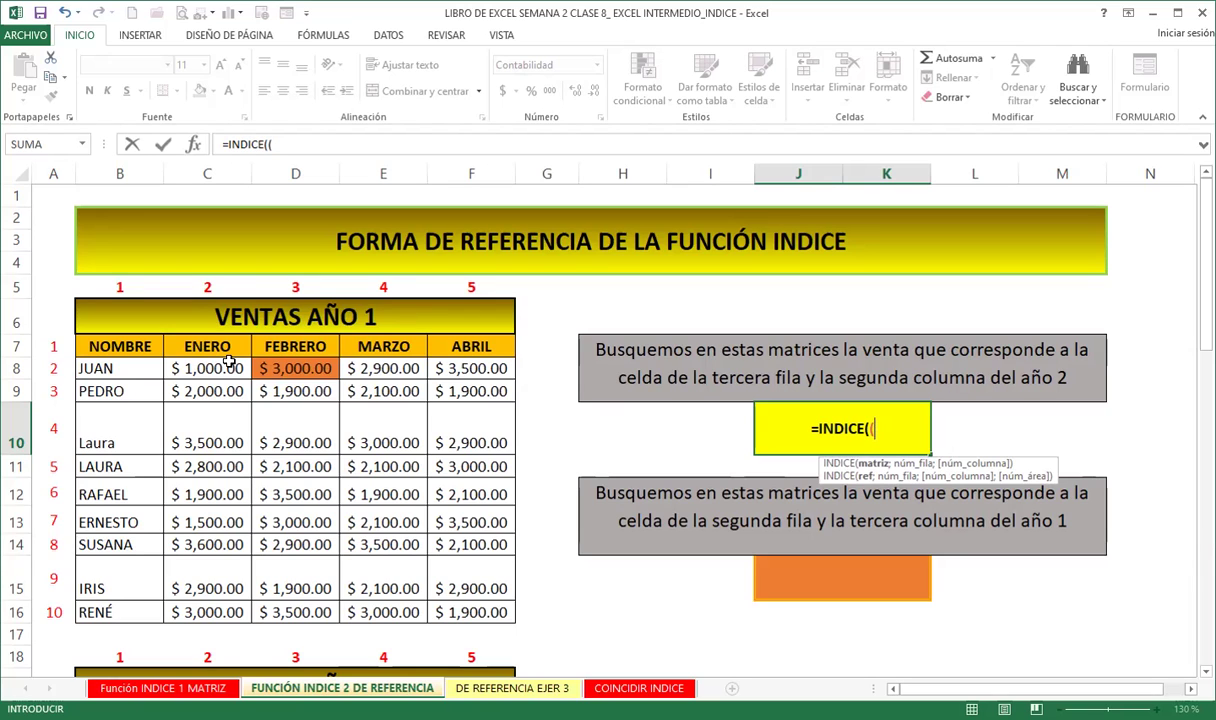
Step: Add B7:F16 and B20:F29 as the two area references in J10's INDICE formula
drag(99, 344, 209, 342)
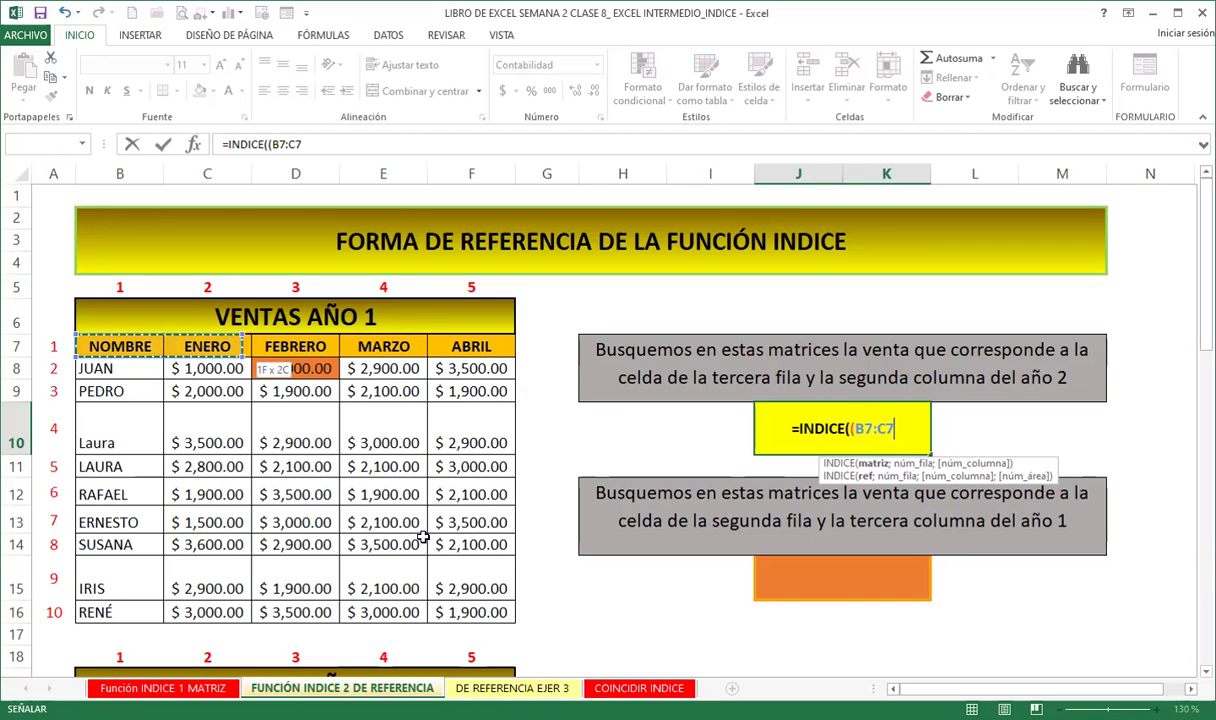
drag(424, 537, 428, 584)
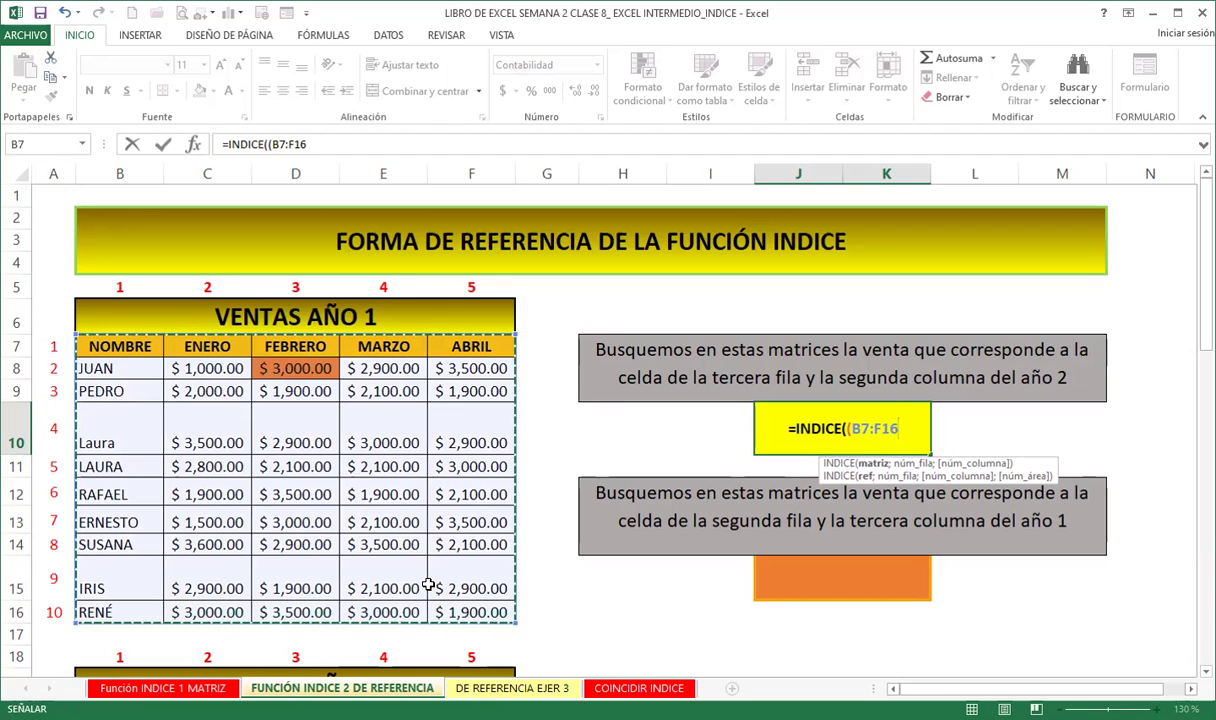
text(;)
scroll(330, 600, down, 1)
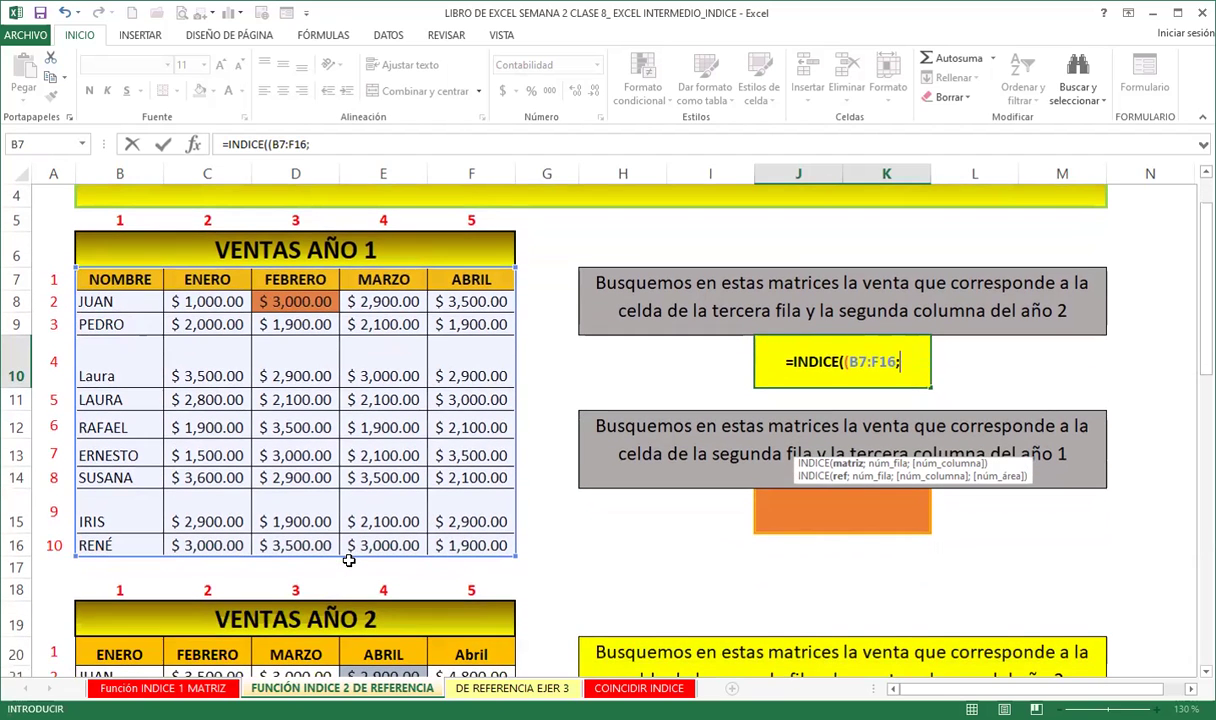
scroll(312, 545, down, 4)
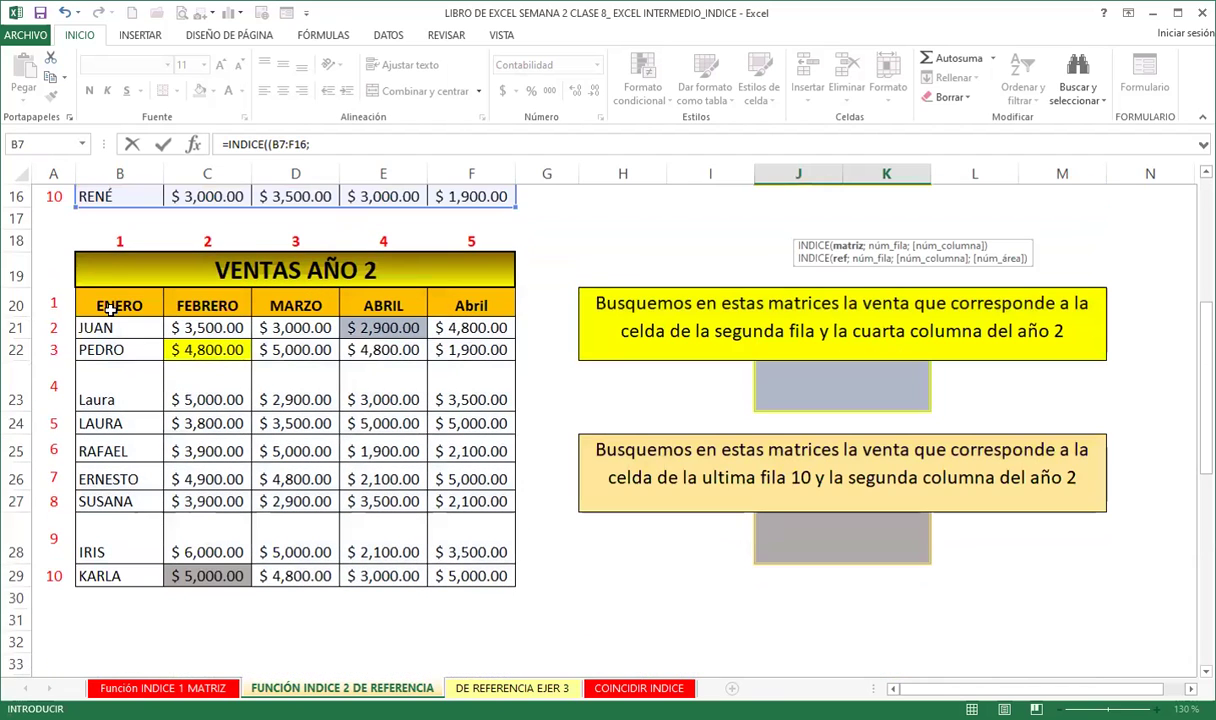
click(113, 304)
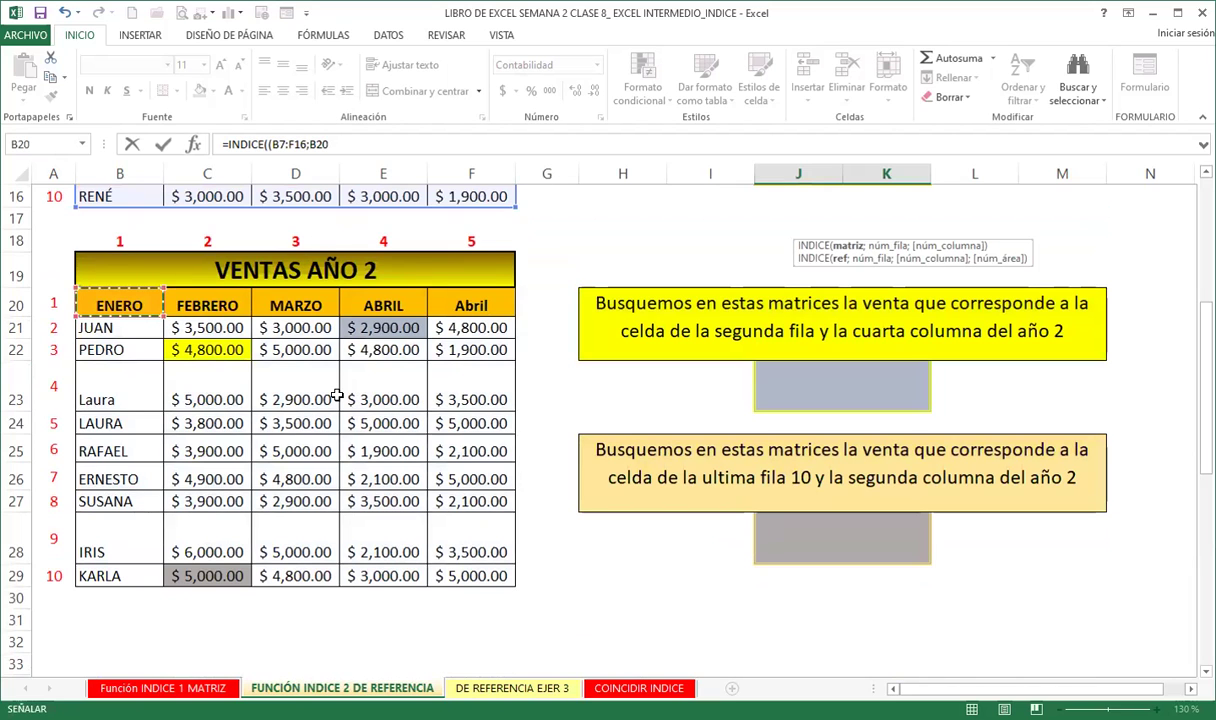
shift+click(438, 577)
scroll(573, 497, up, 3)
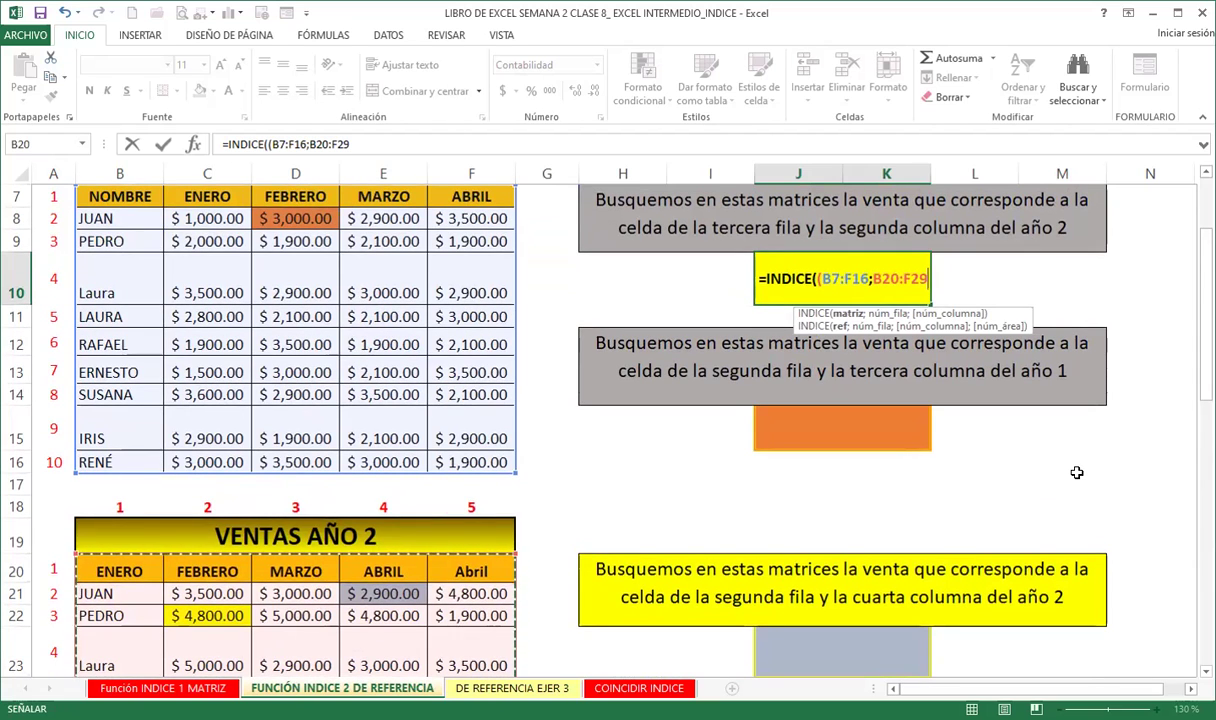
Step: Complete J10 as =INDICE((B7:F16;B20:F29);3;2;2) and enter it
text())
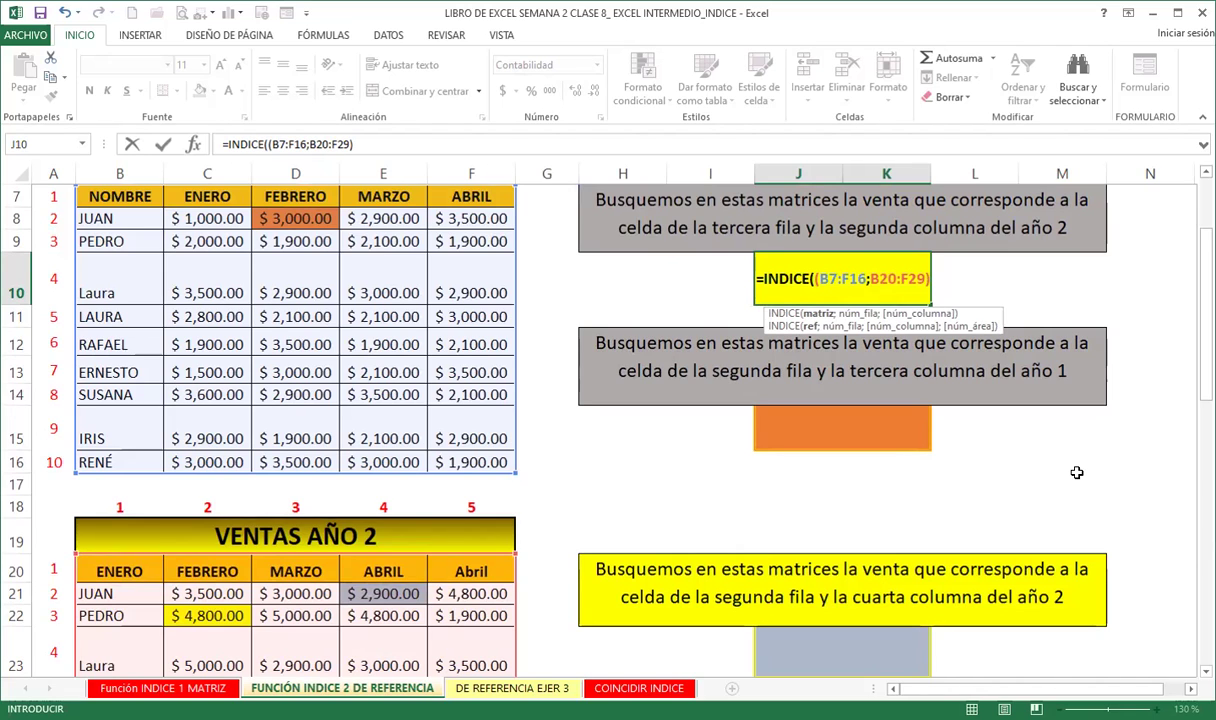
text(;)
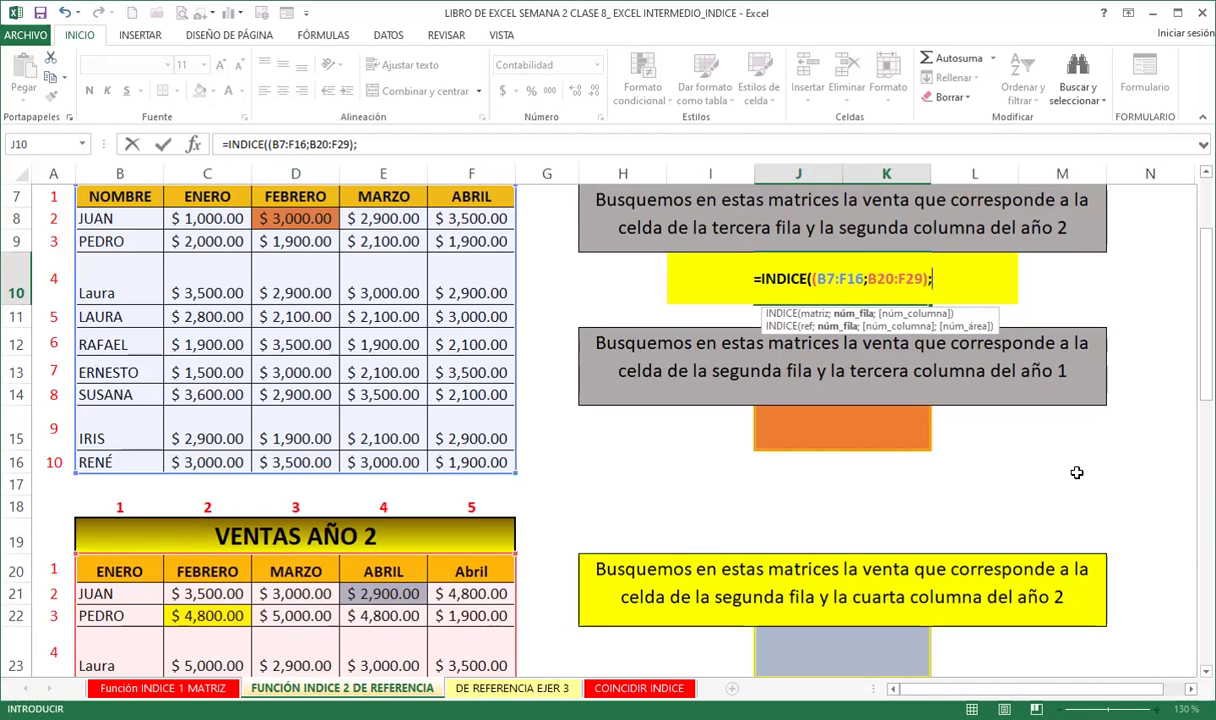
text(3)
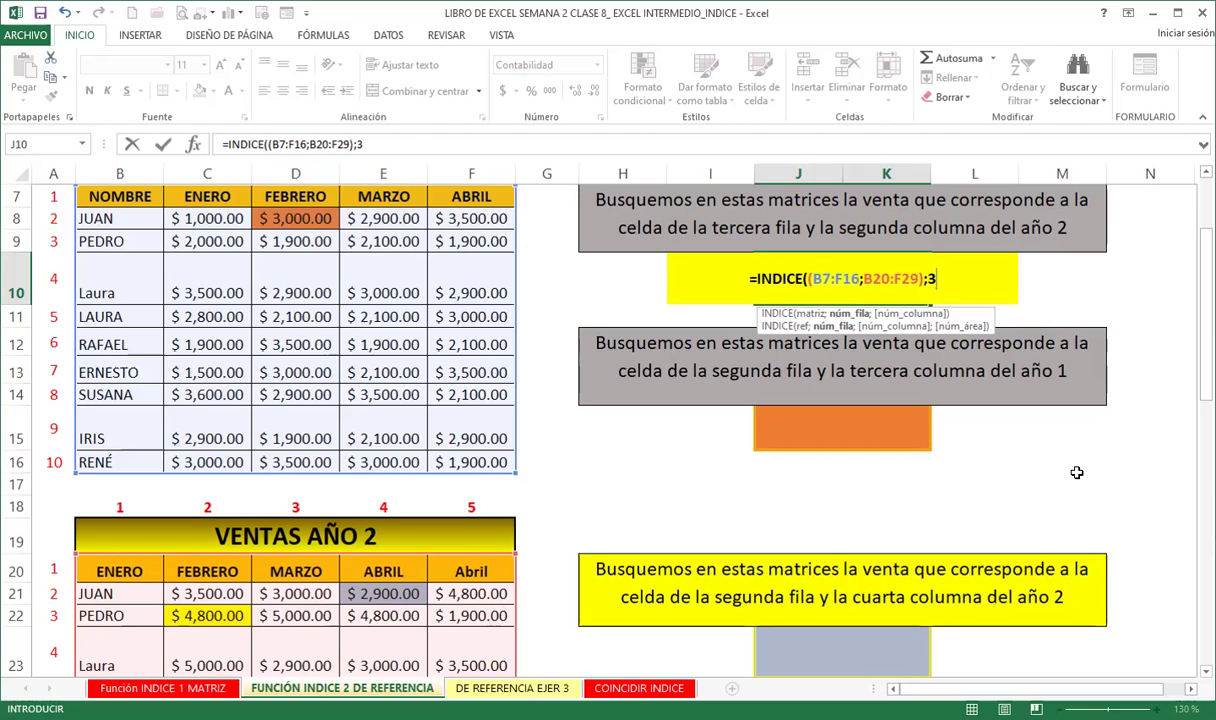
text(;)
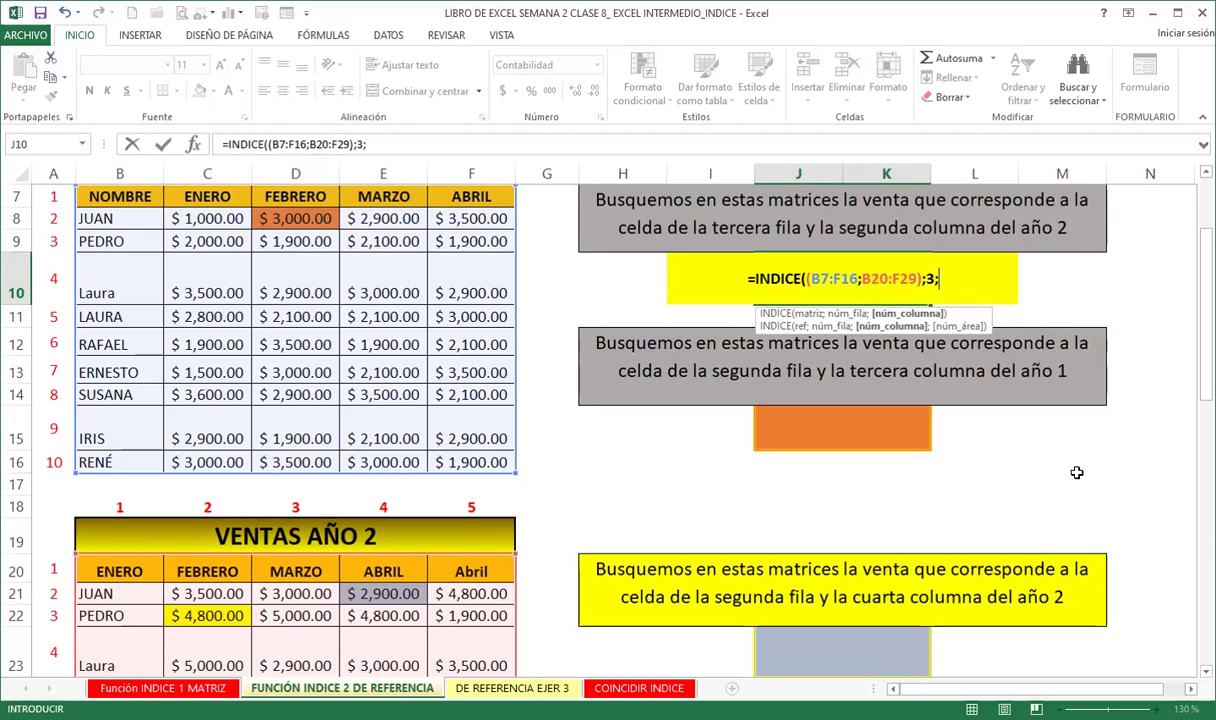
text(2;)
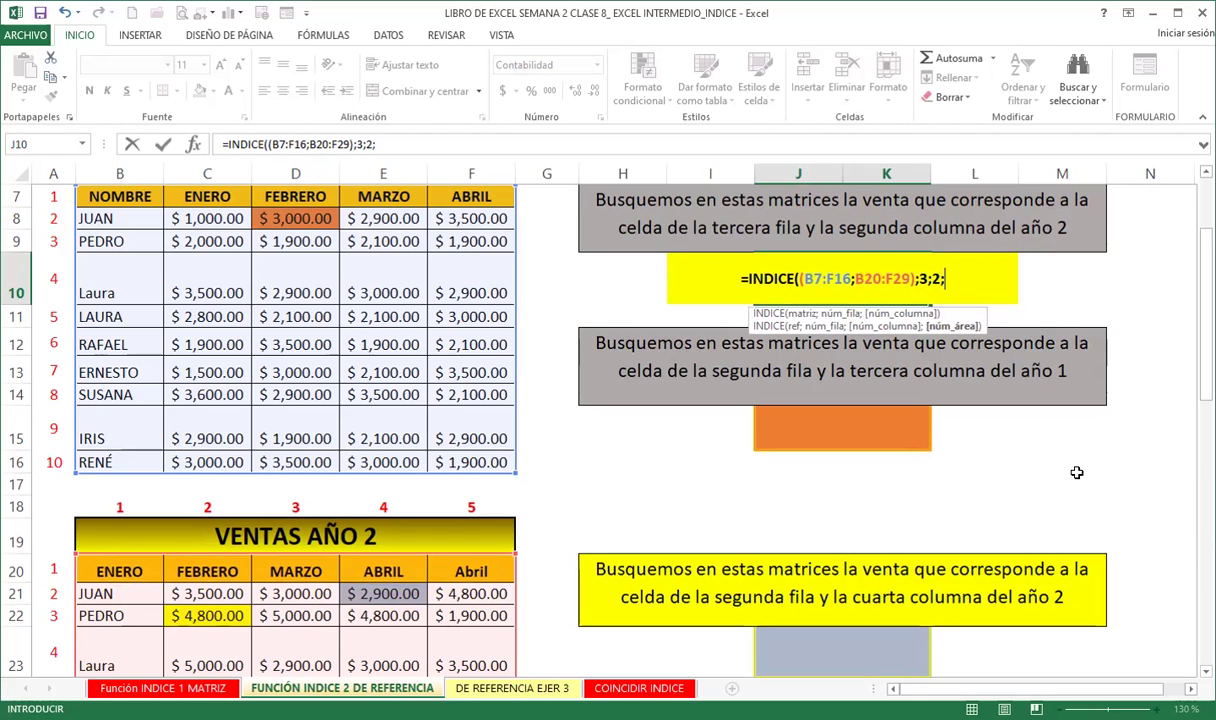
text(2)
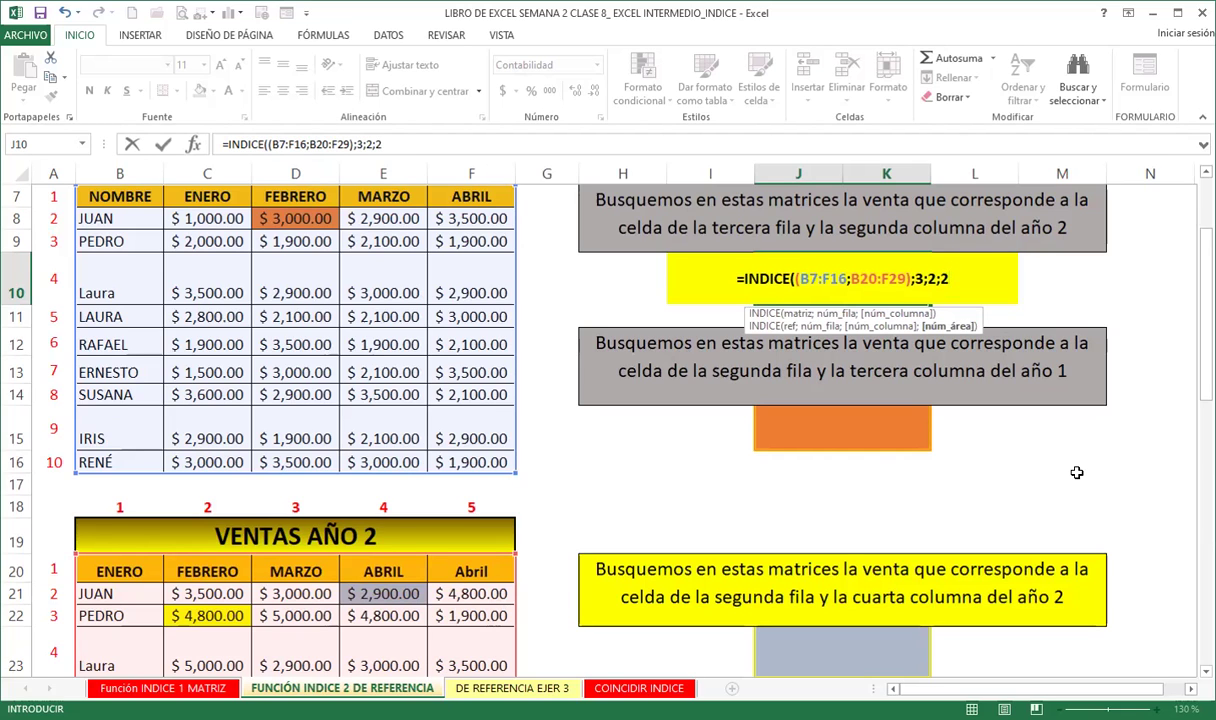
text())
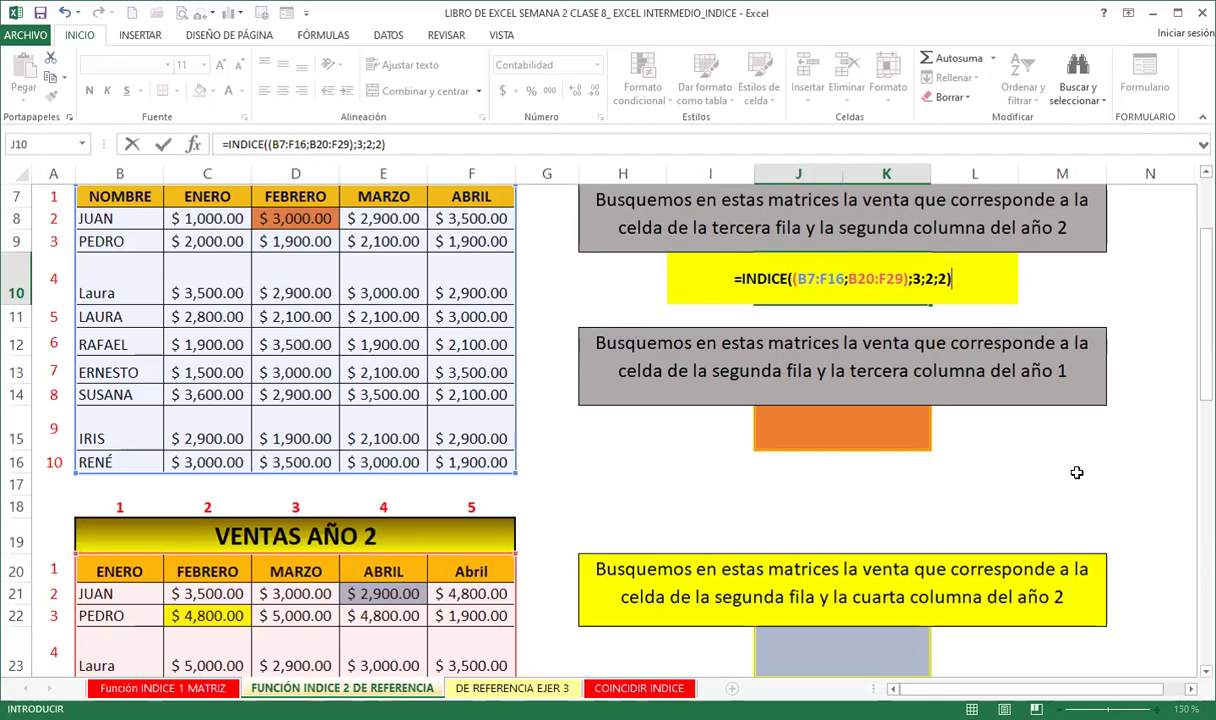
key(Return)
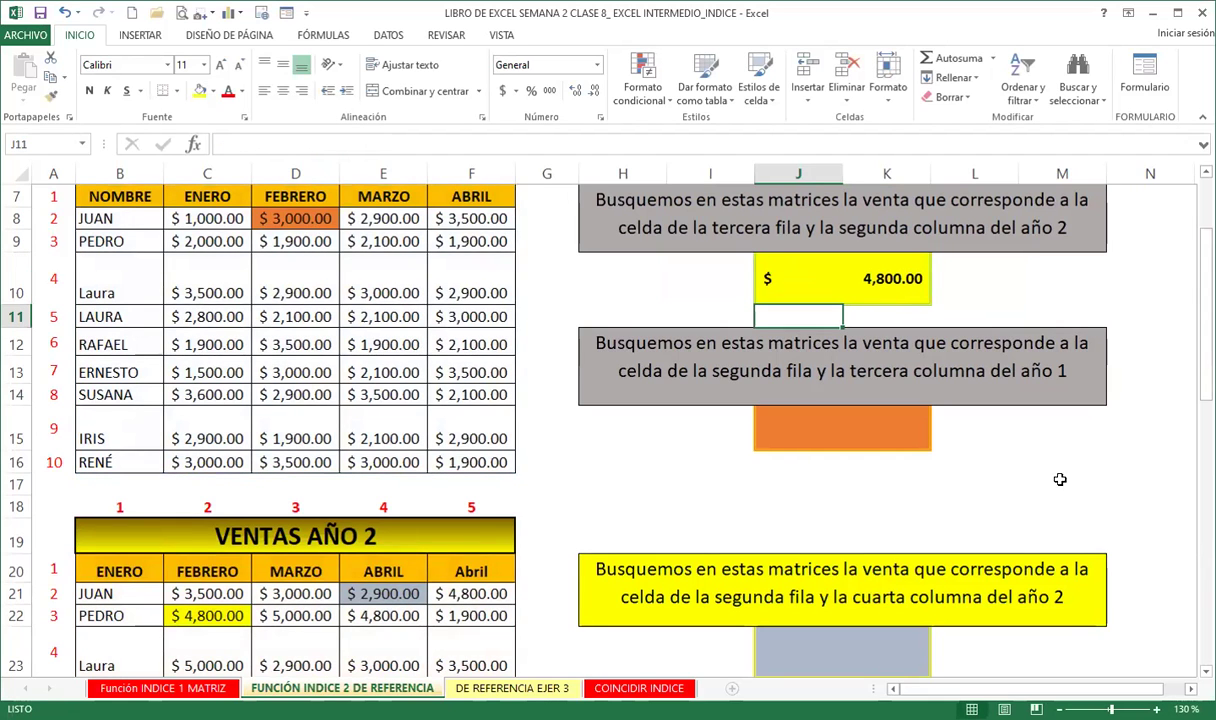
scroll(340, 465, down, 2)
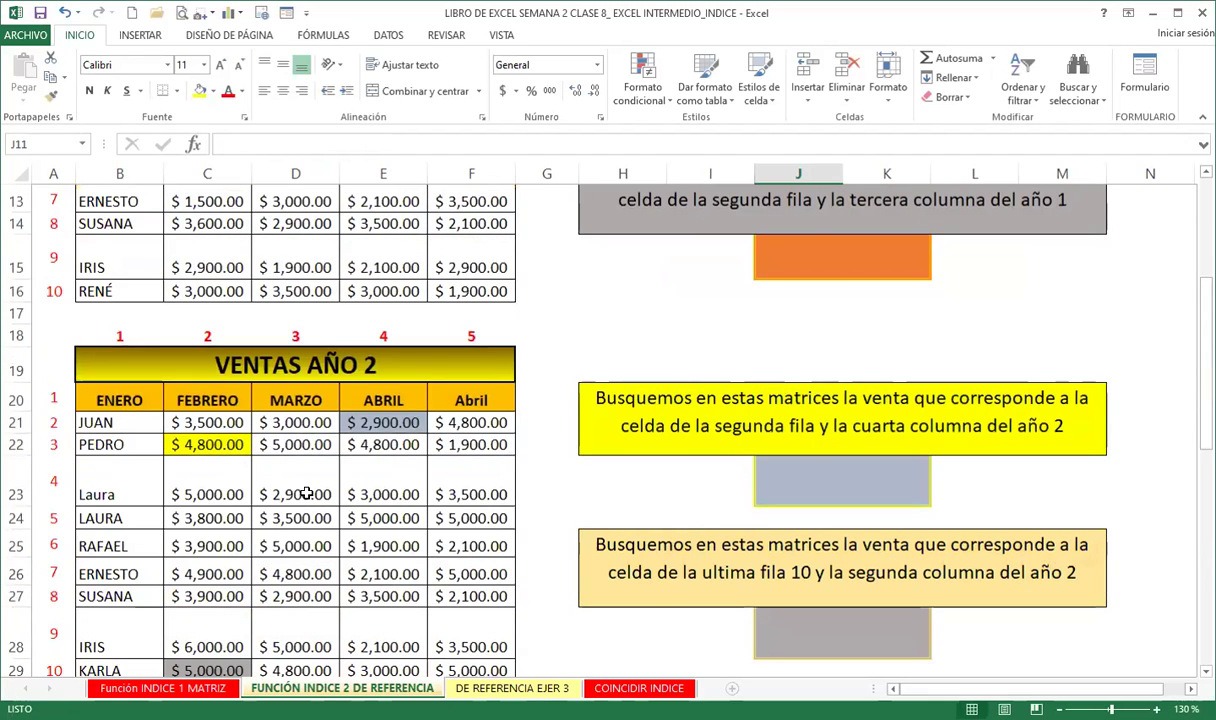
scroll(300, 475, up, 2)
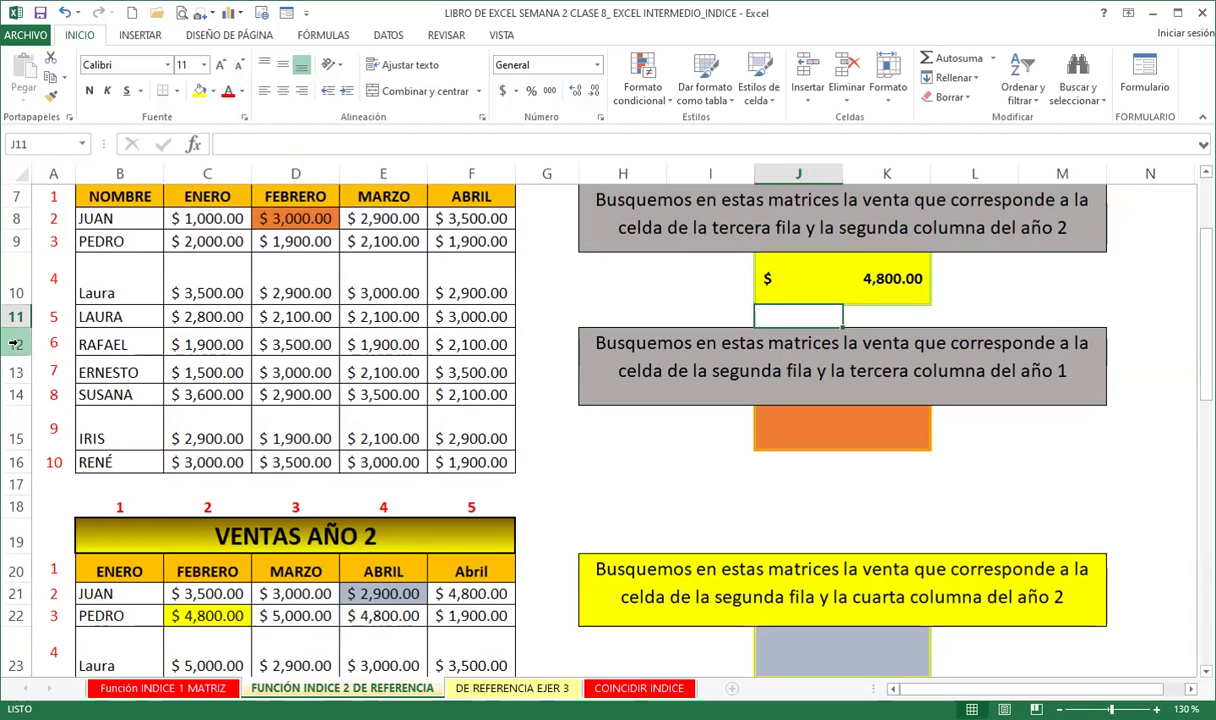
click(219, 174)
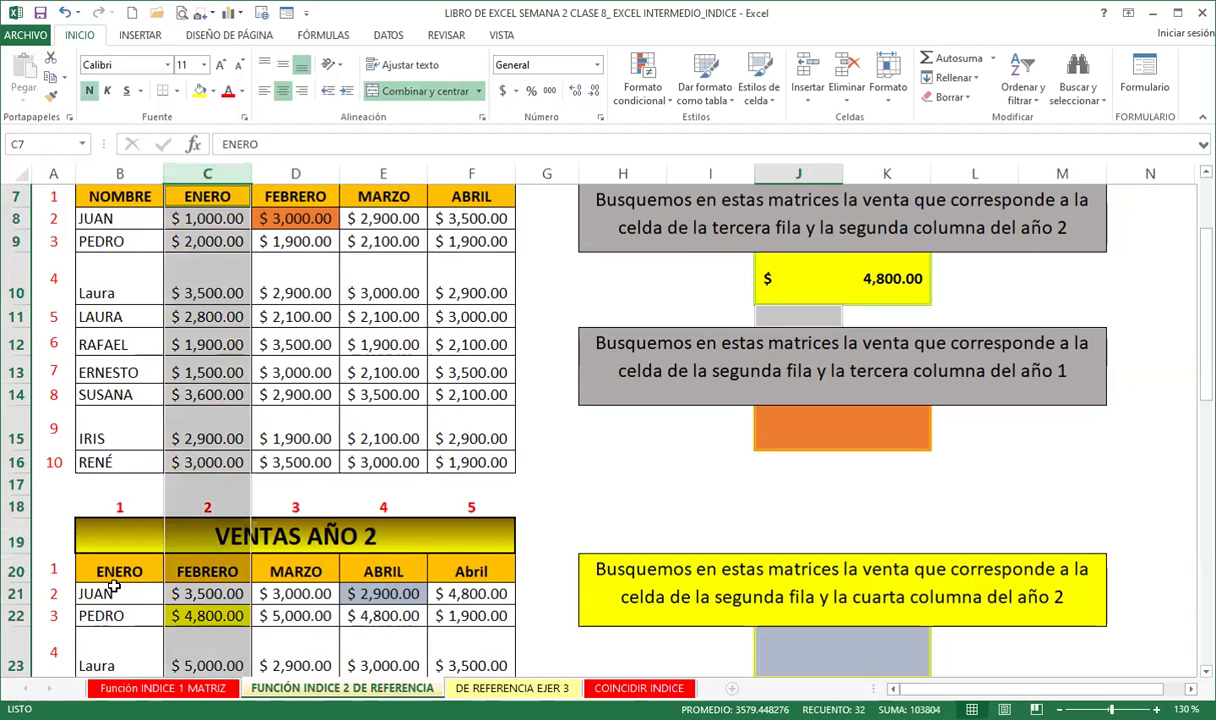
click(15, 616)
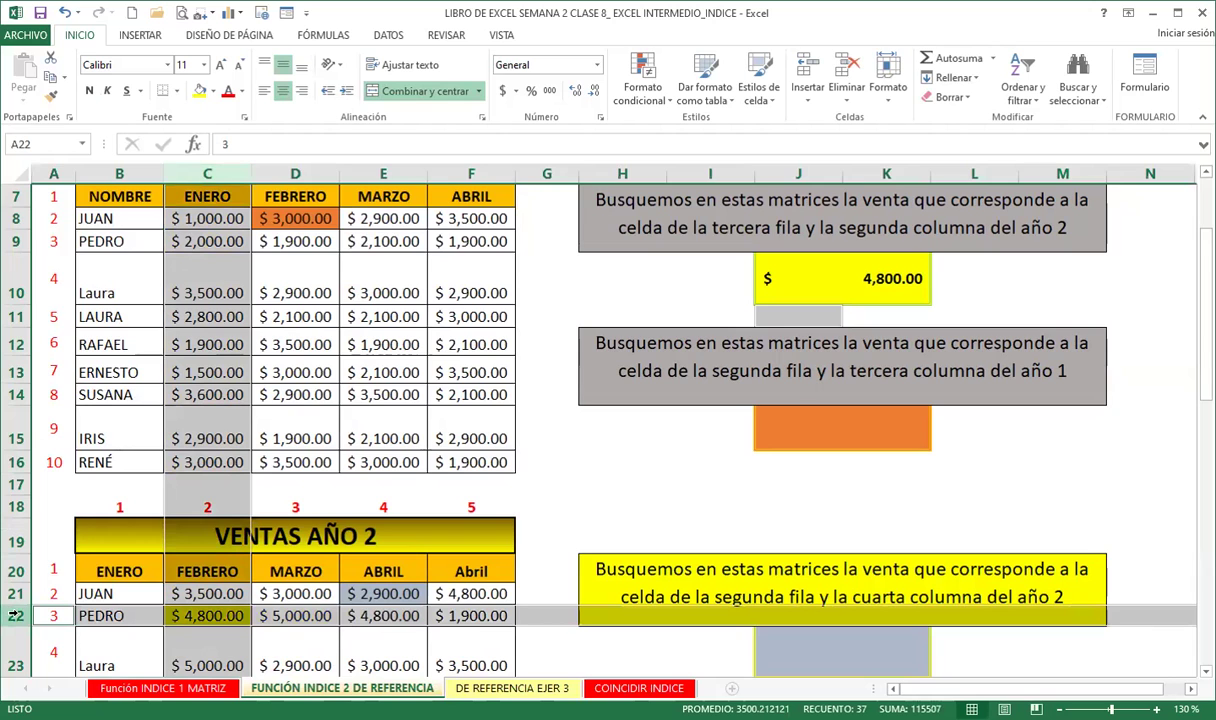
scroll(415, 621, down, 1)
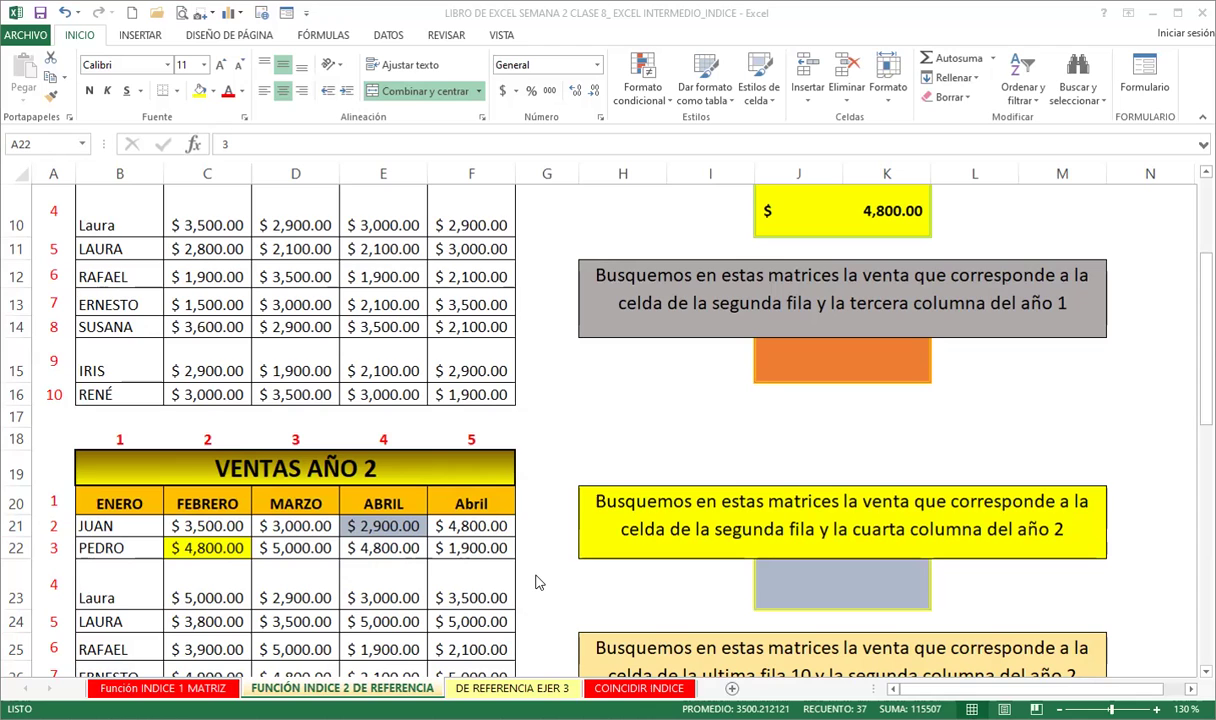
scroll(651, 565, up, 3)
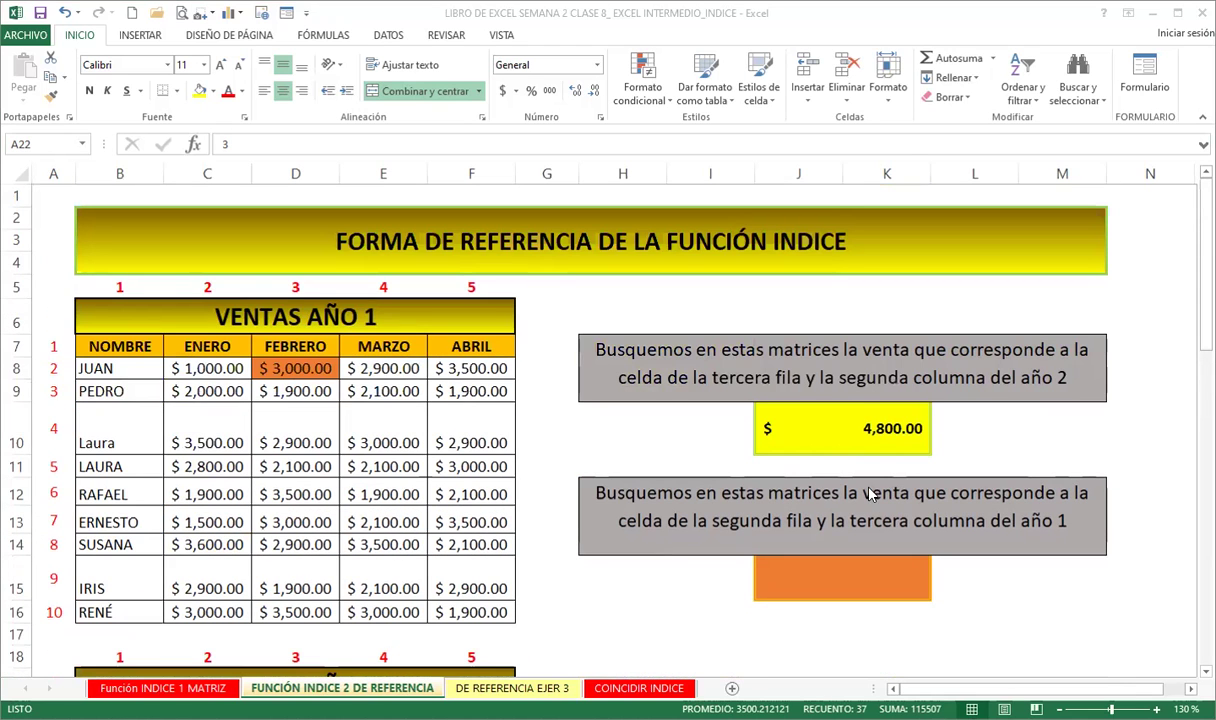
click(851, 413)
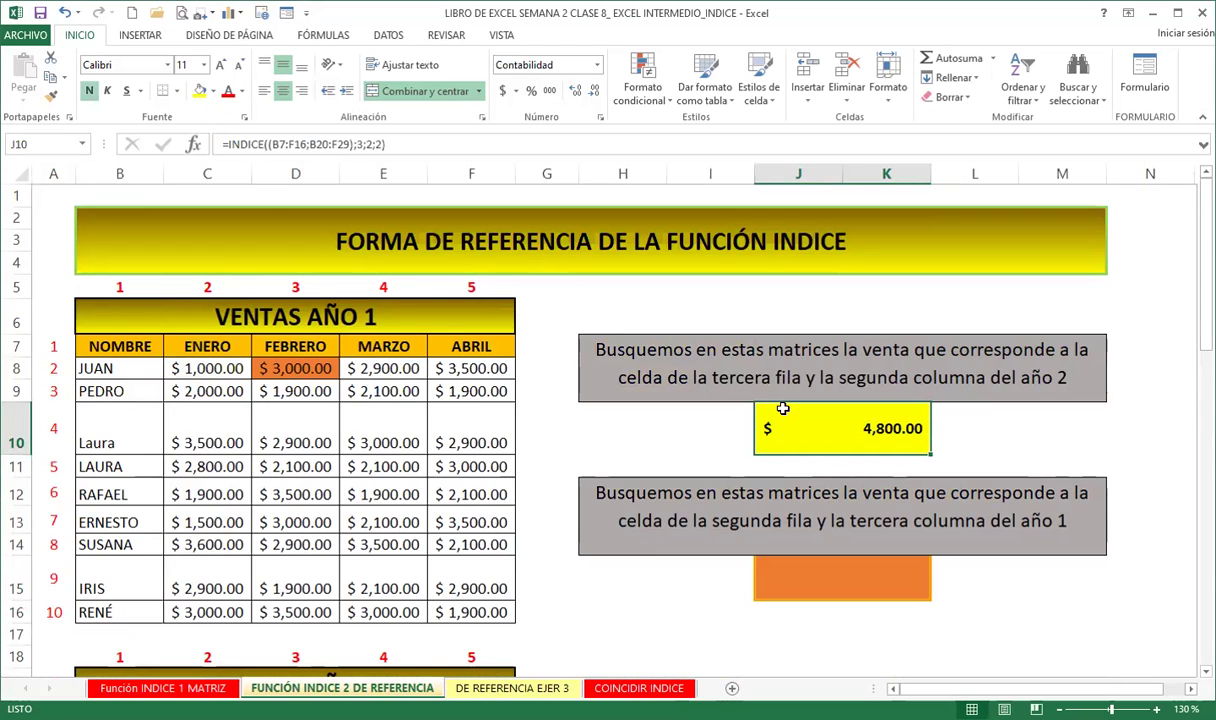
double_click(848, 416)
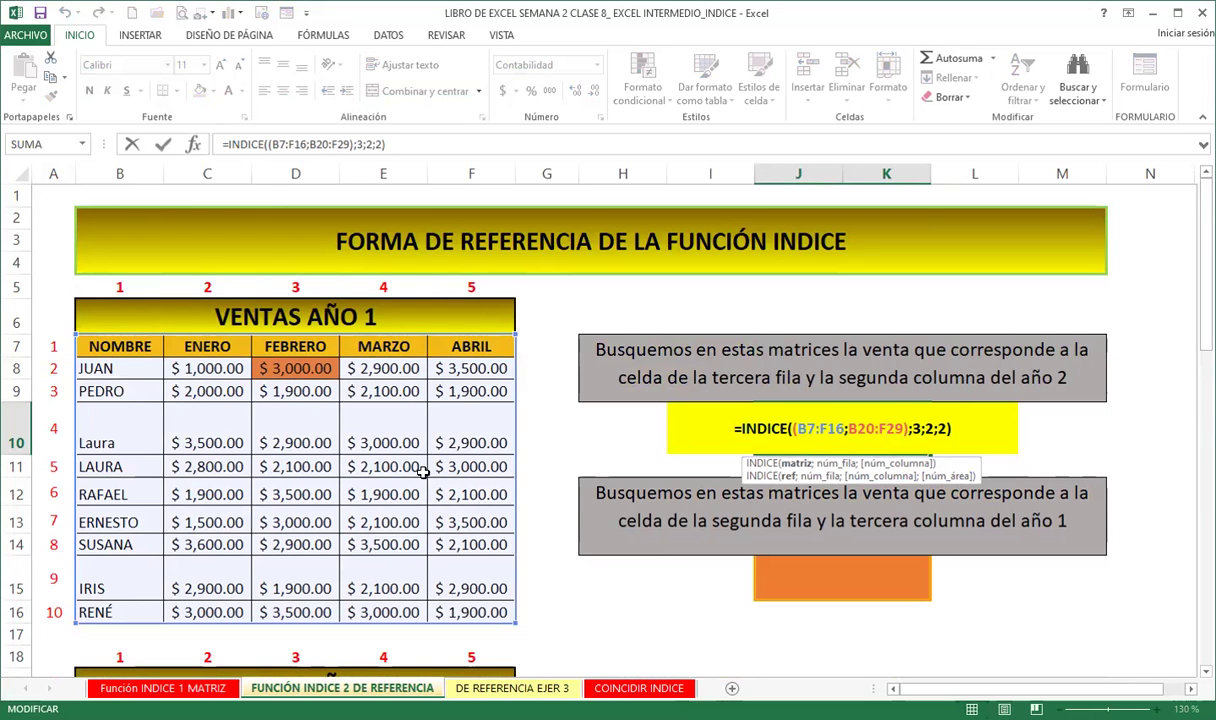
scroll(402, 450, down, 1)
scroll(434, 535, down, 1)
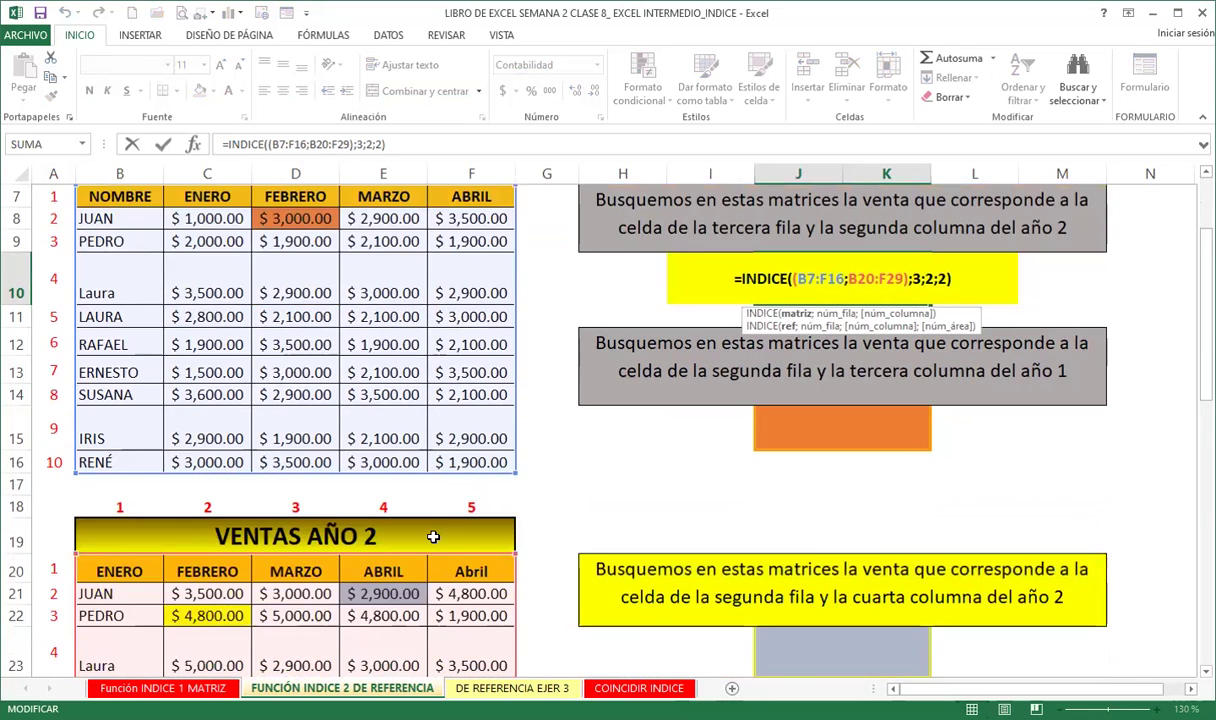
scroll(433, 537, up, 2)
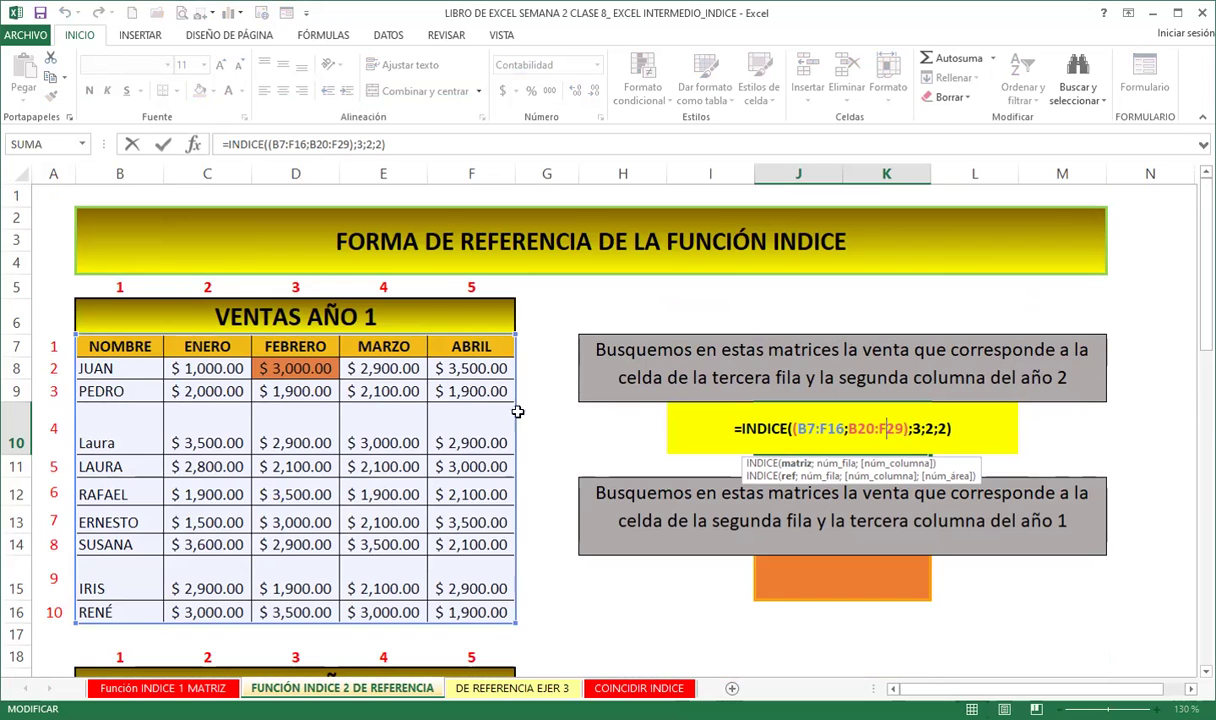
scroll(418, 467, down, 2)
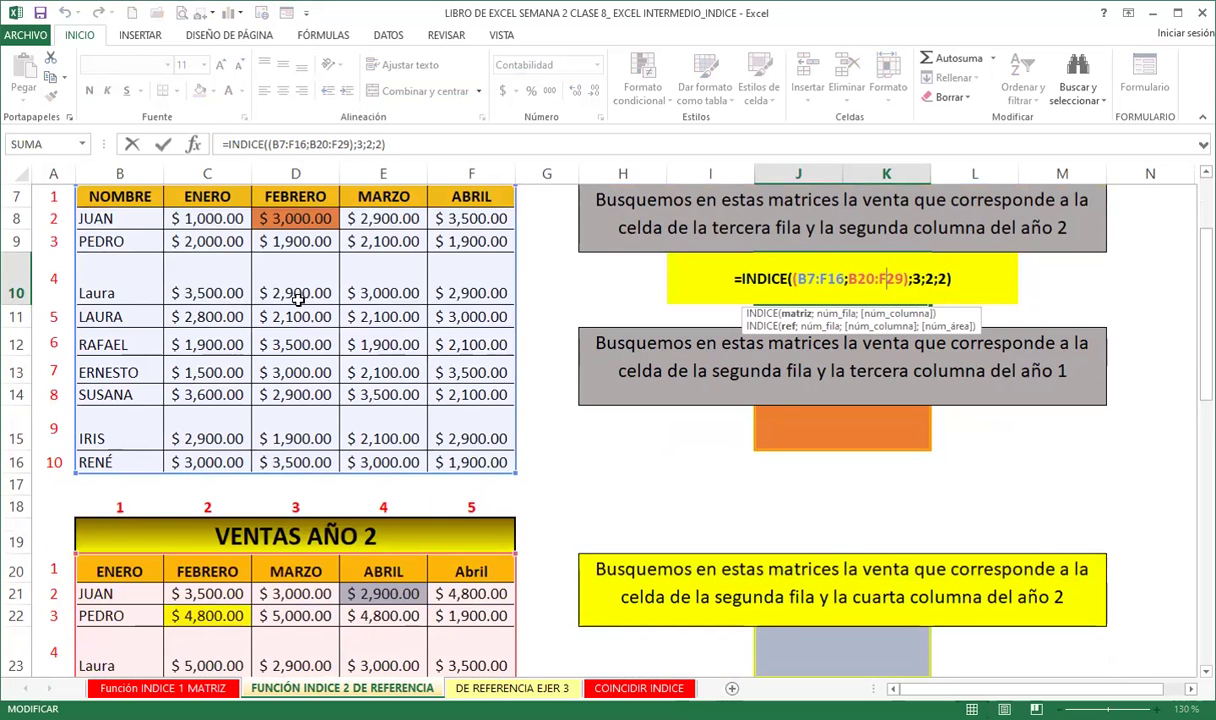
scroll(271, 304, up, 1)
scroll(163, 315, up, 1)
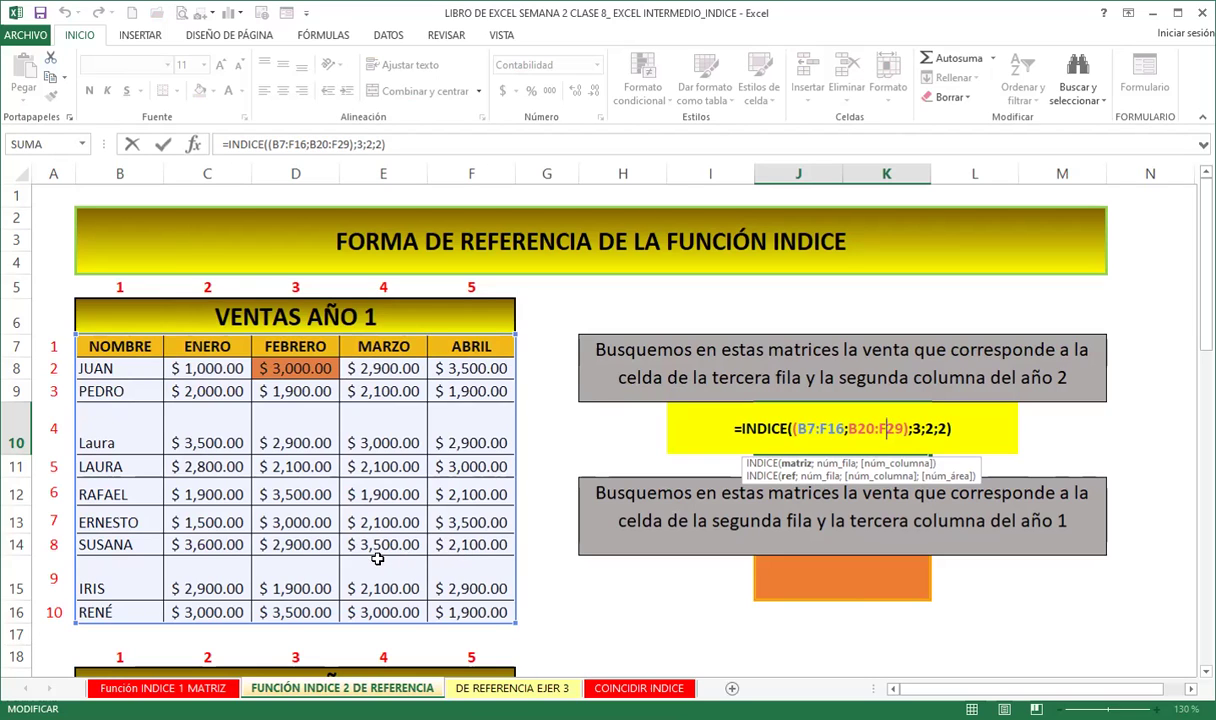
scroll(361, 562, down, 1)
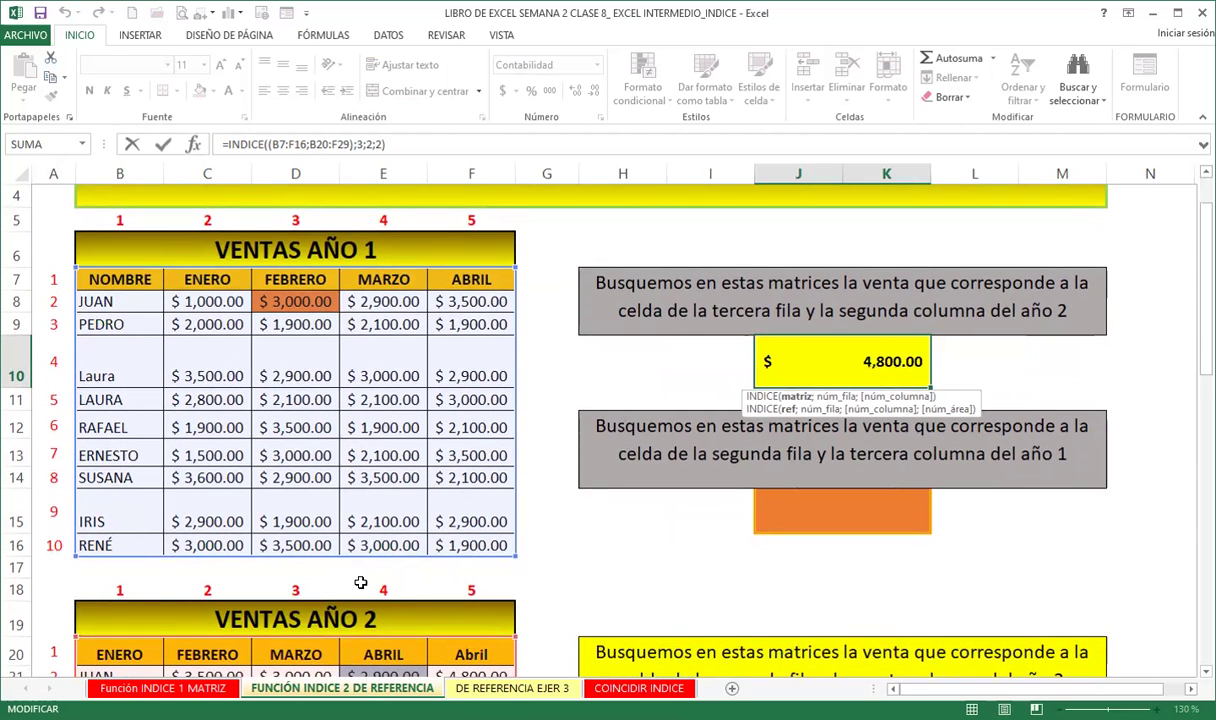
scroll(343, 554, down, 3)
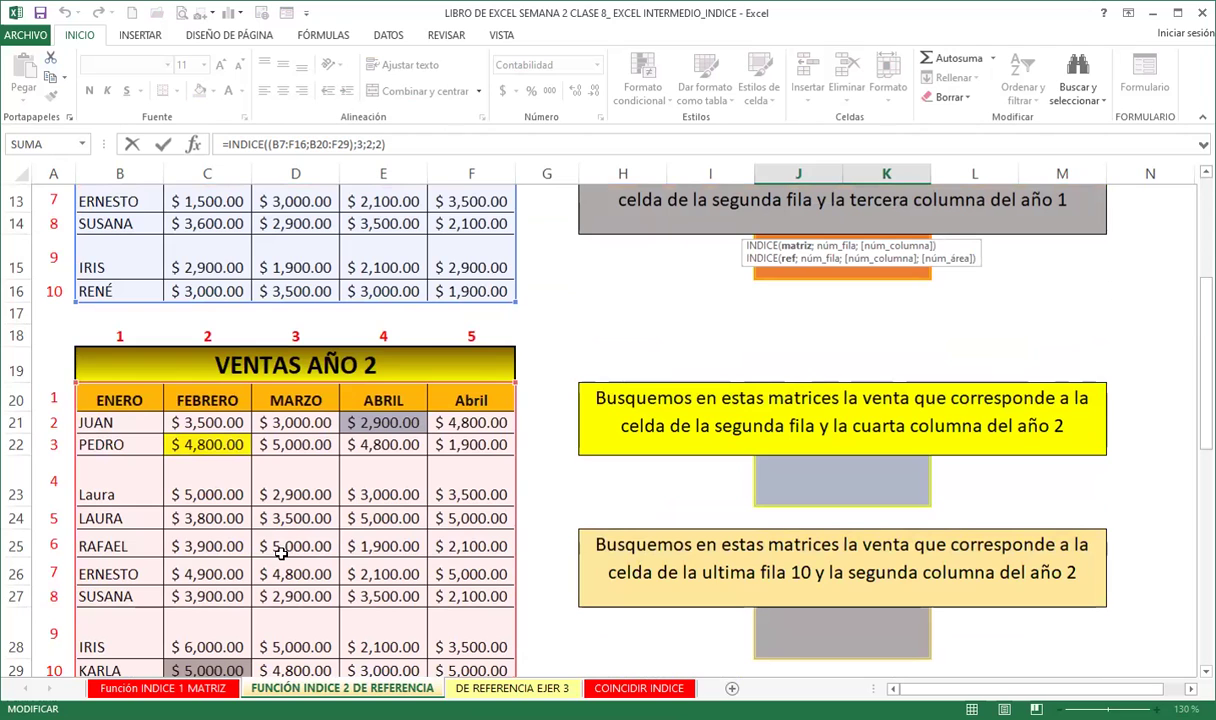
scroll(366, 505, up, 1)
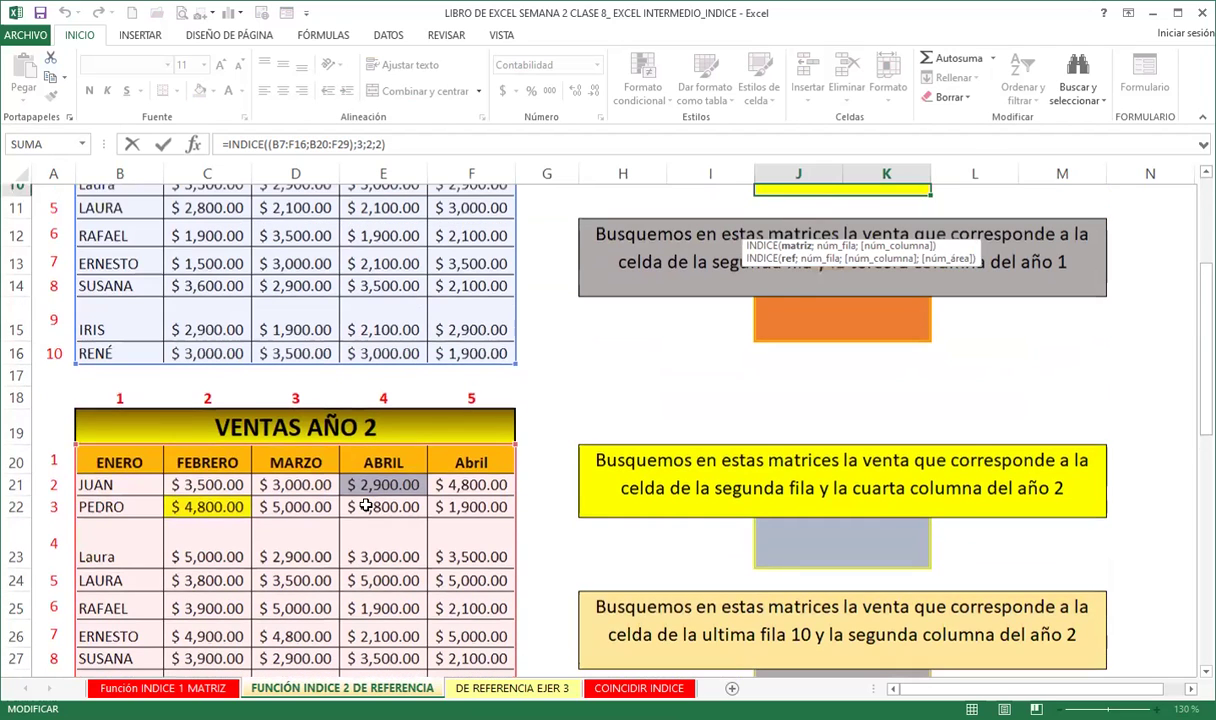
scroll(366, 505, up, 2)
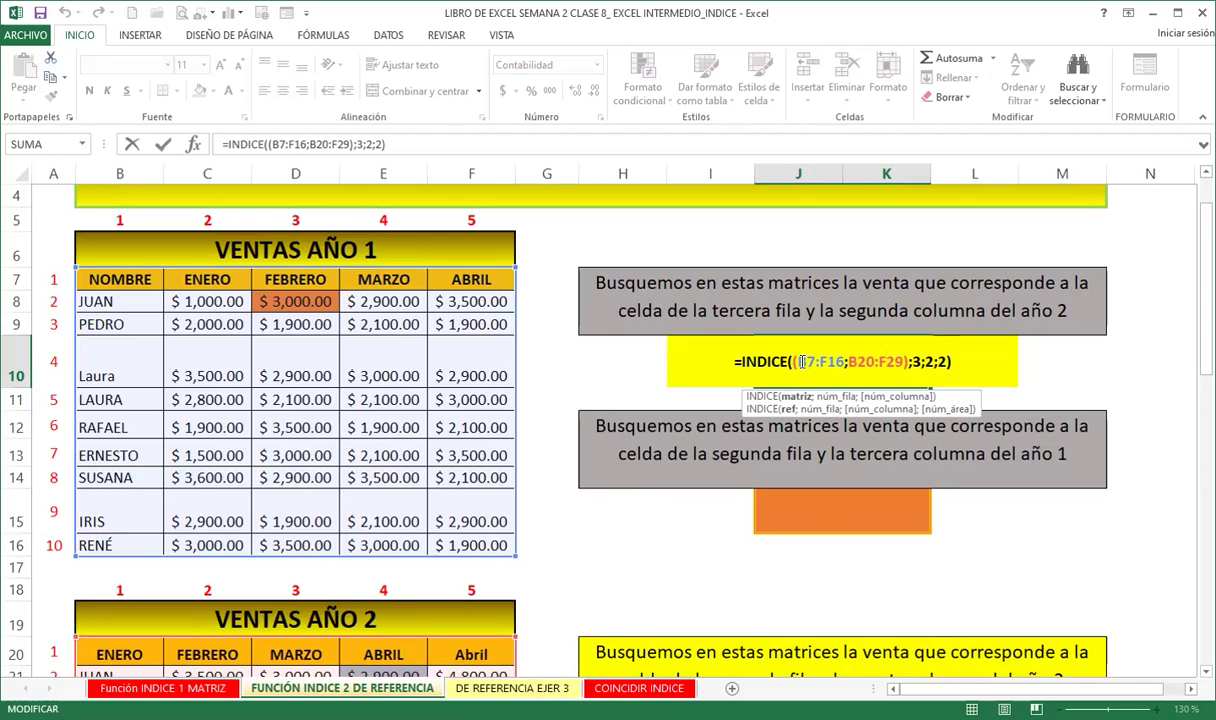
Step: Commit J10's formula and begin an =INDICE( formula in cell J15
key(Return)
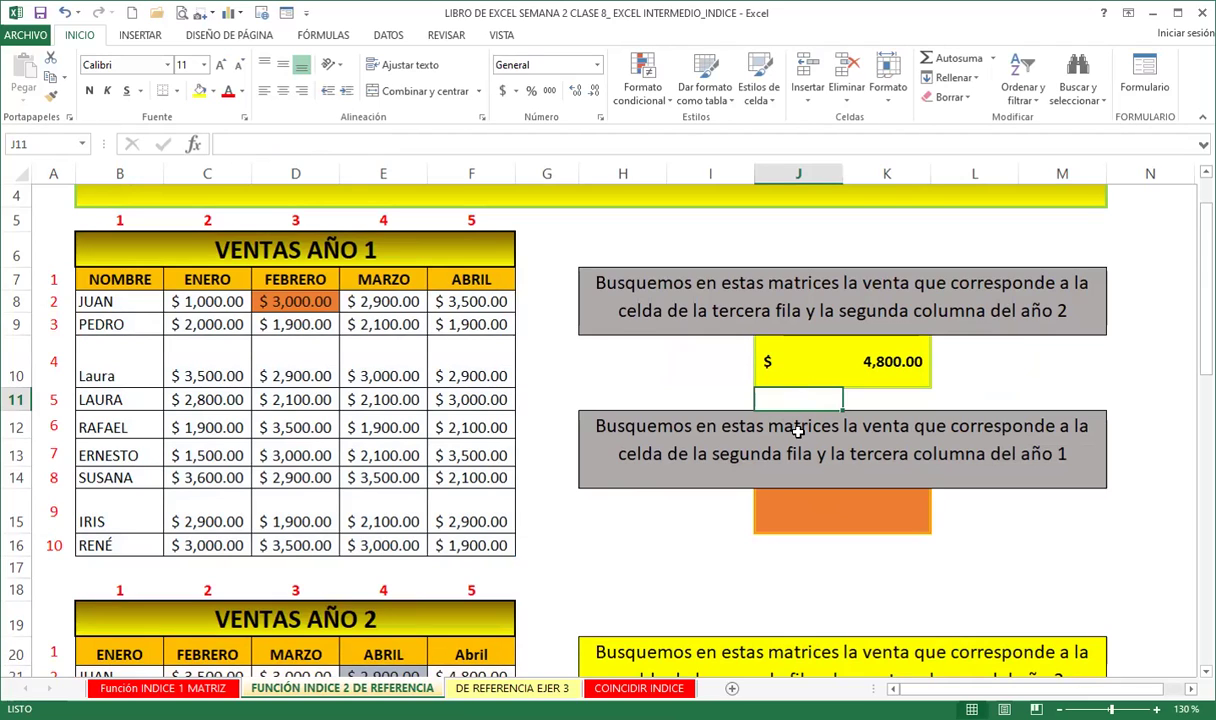
click(806, 511)
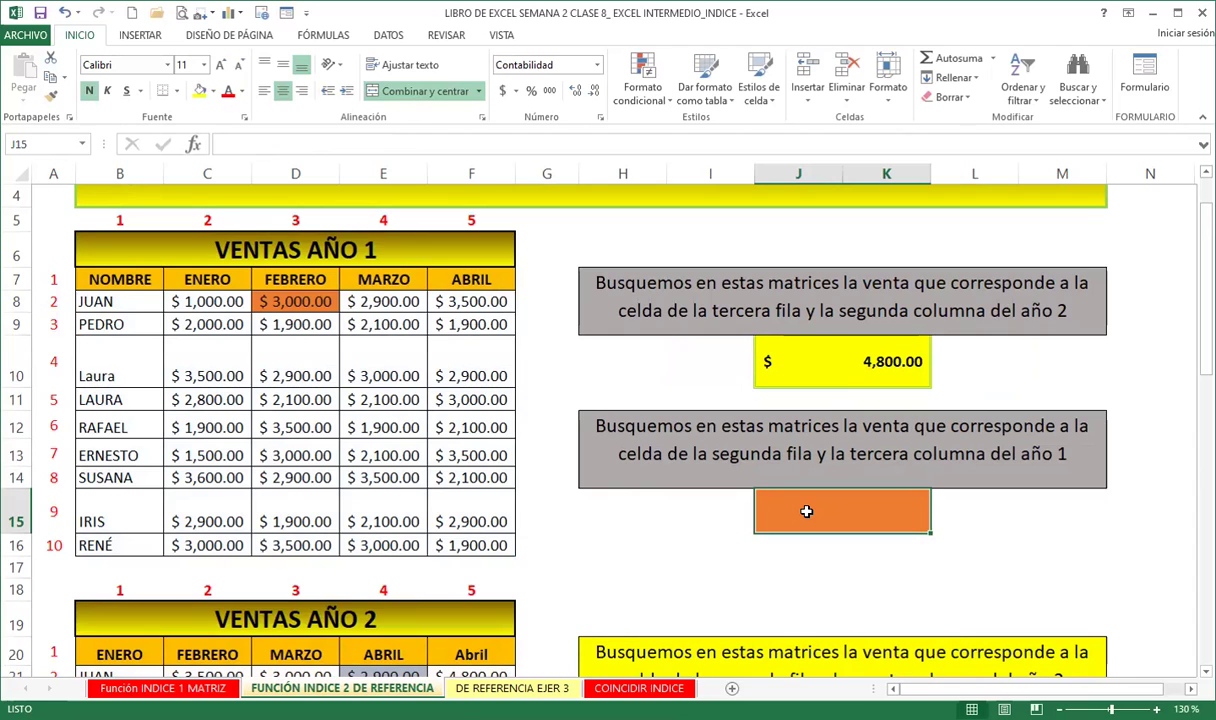
text(=)
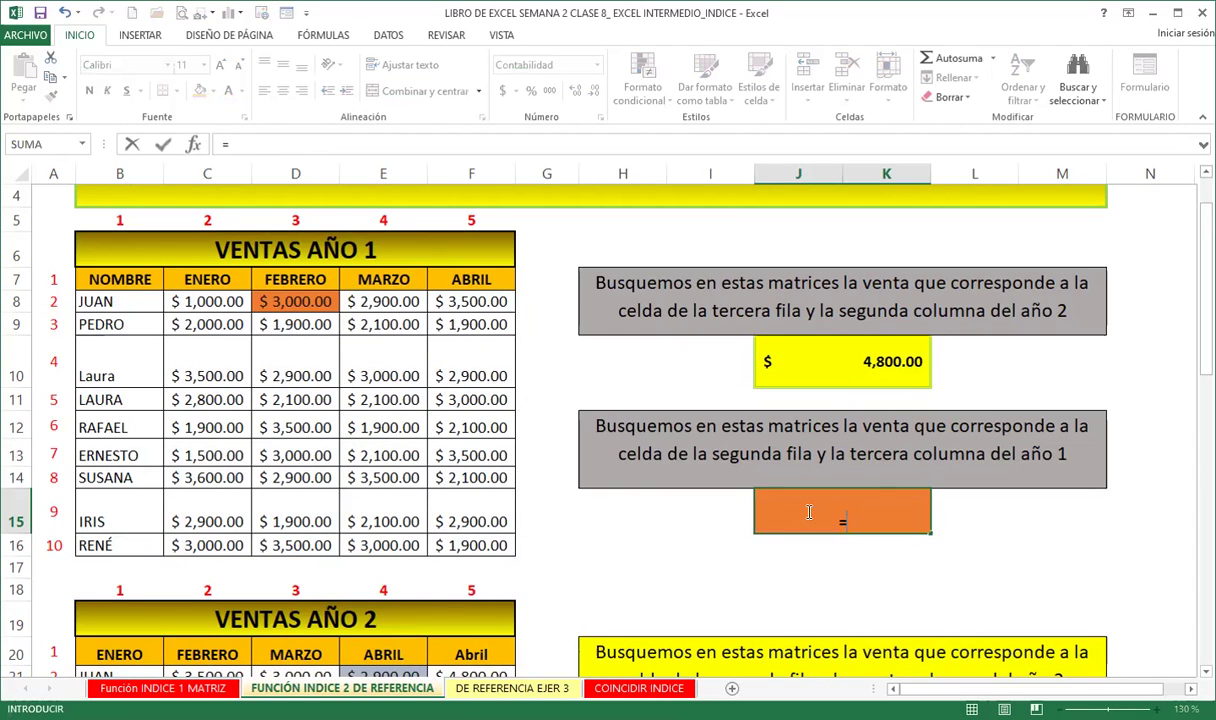
text(IND)
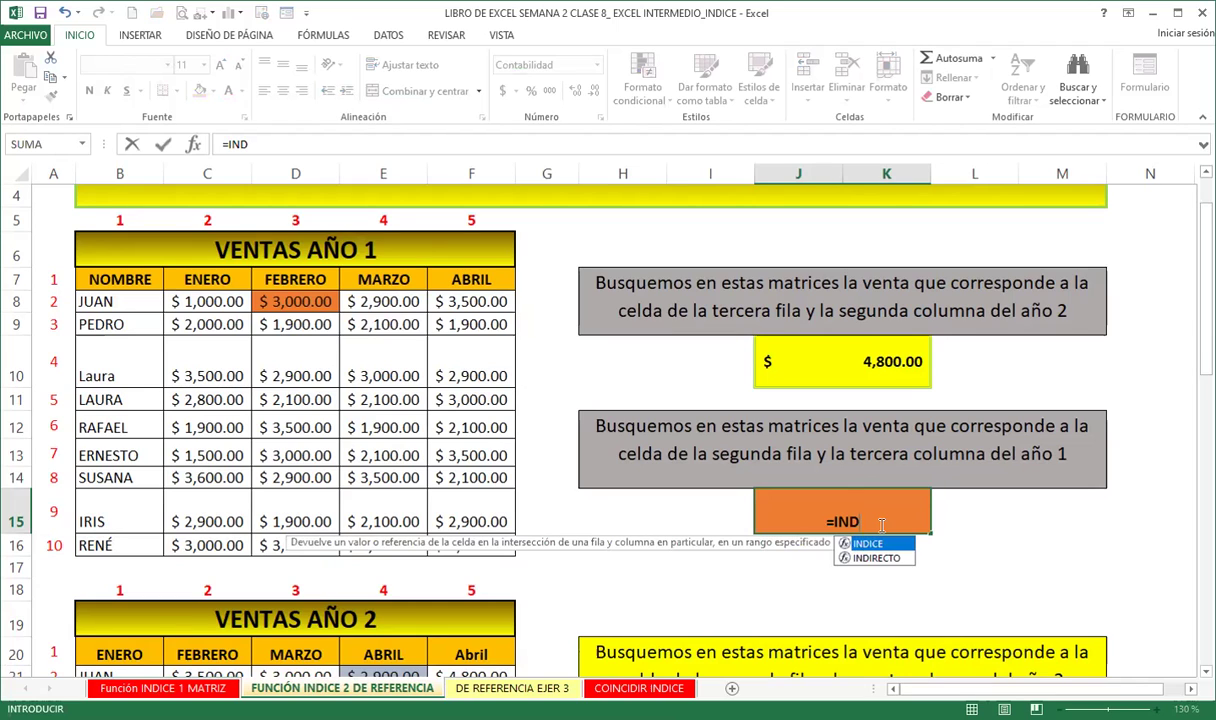
double_click(866, 545)
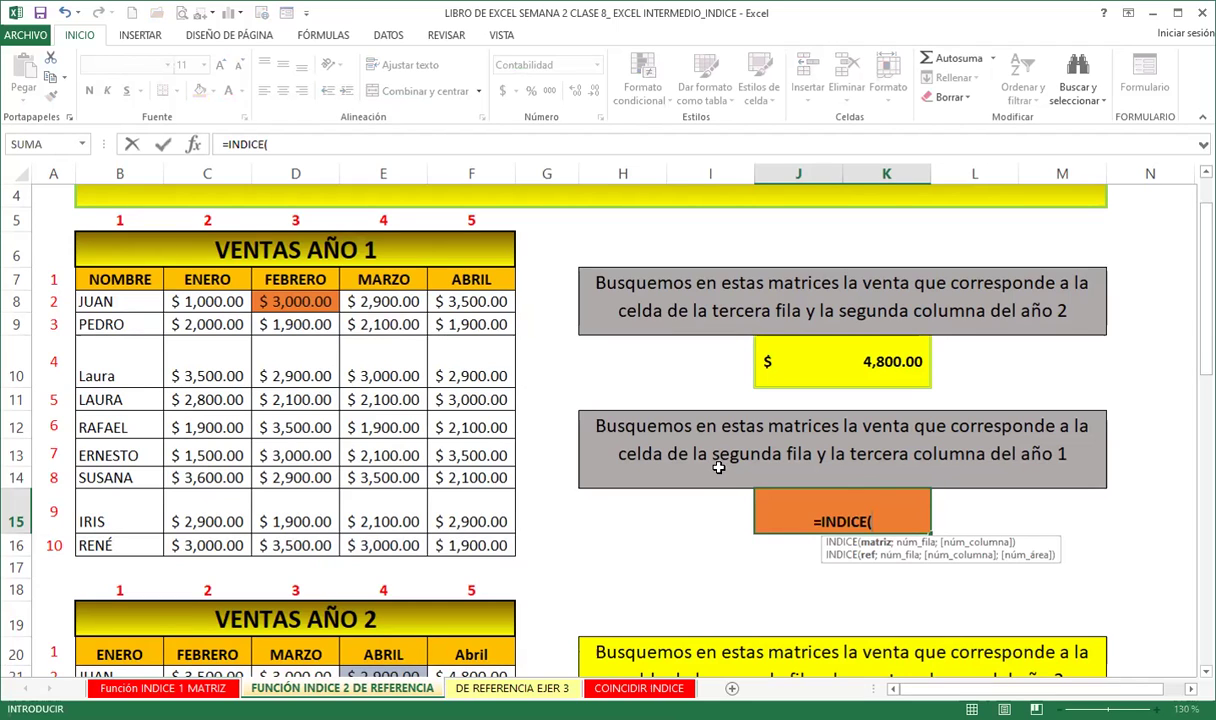
text(()
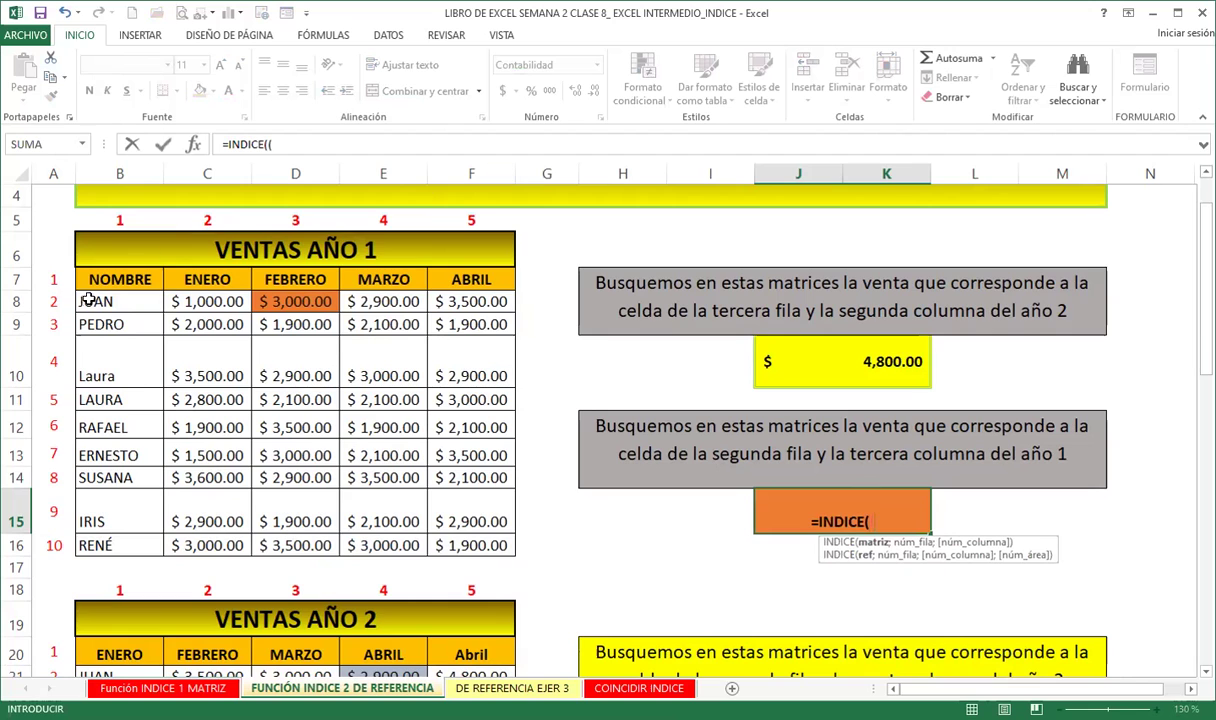
Step: Give J15's INDICE the areas B7:F16 and B20:F29, with row 2 and column 3
click(108, 280)
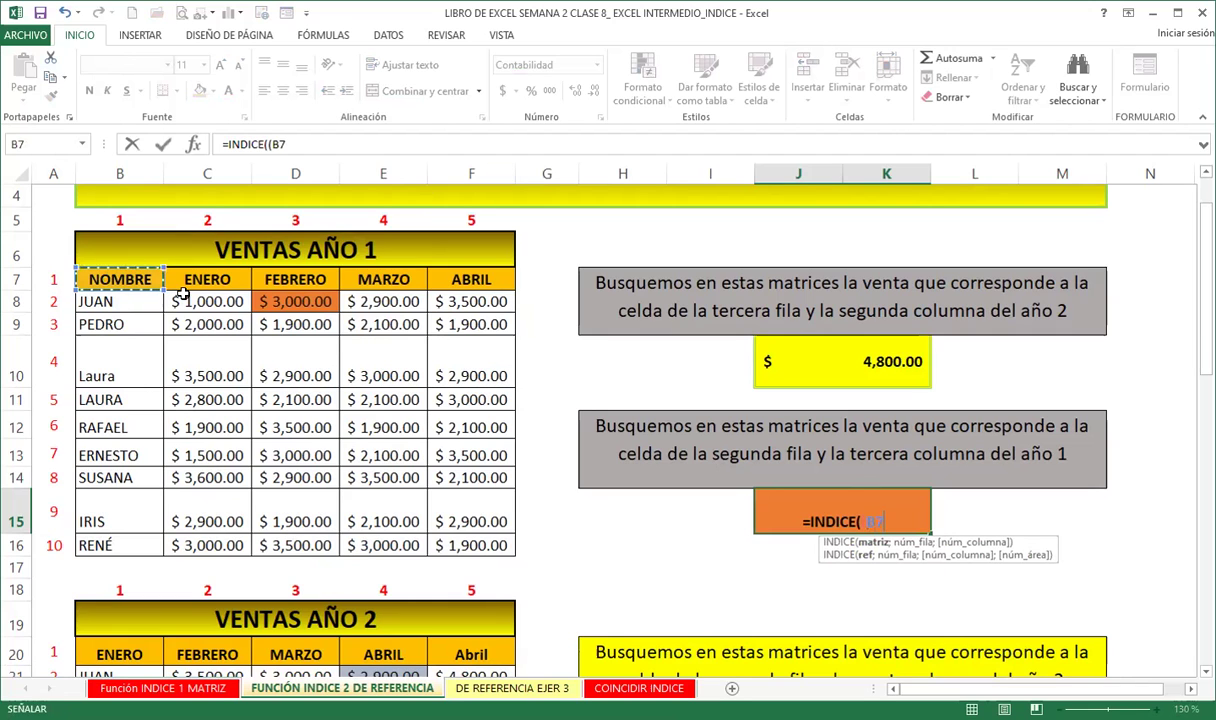
shift+click(448, 540)
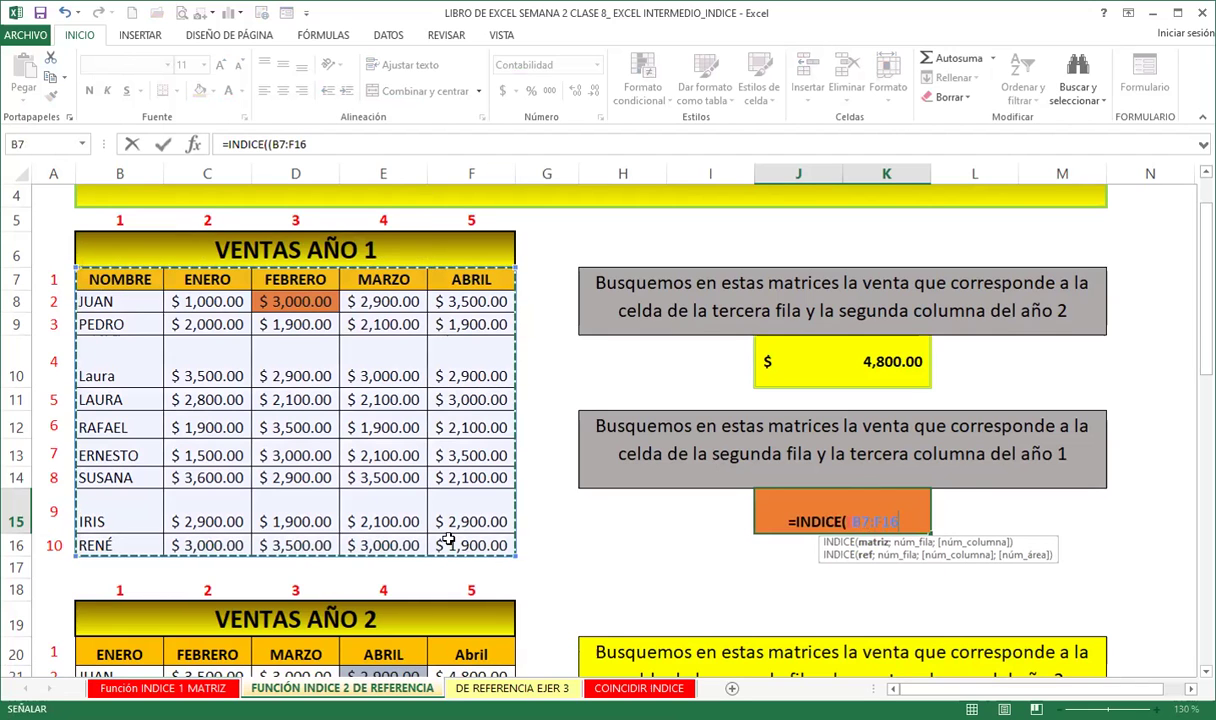
text(;)
scroll(263, 548, down, 2)
scroll(263, 550, down, 1)
mouse_move(119, 400)
mouse_down()
mouse_move(463, 652)
mouse_move(450, 640)
mouse_up()
scroll(1093, 454, up, 3)
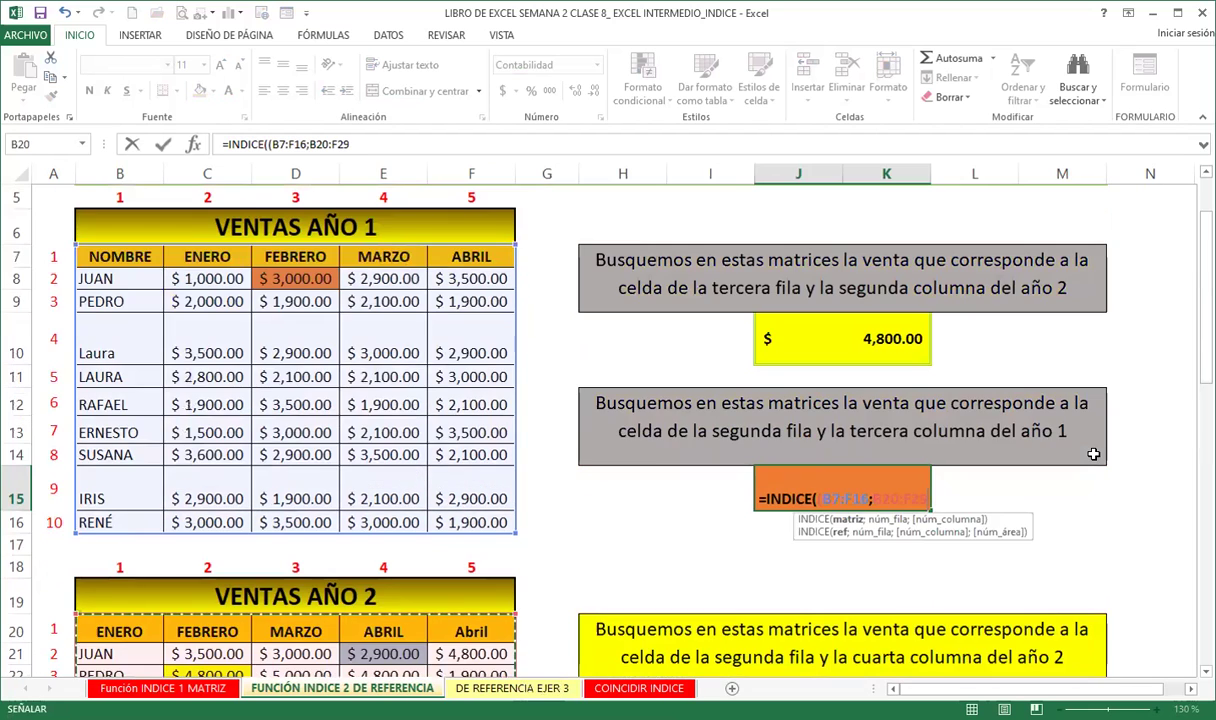
text())
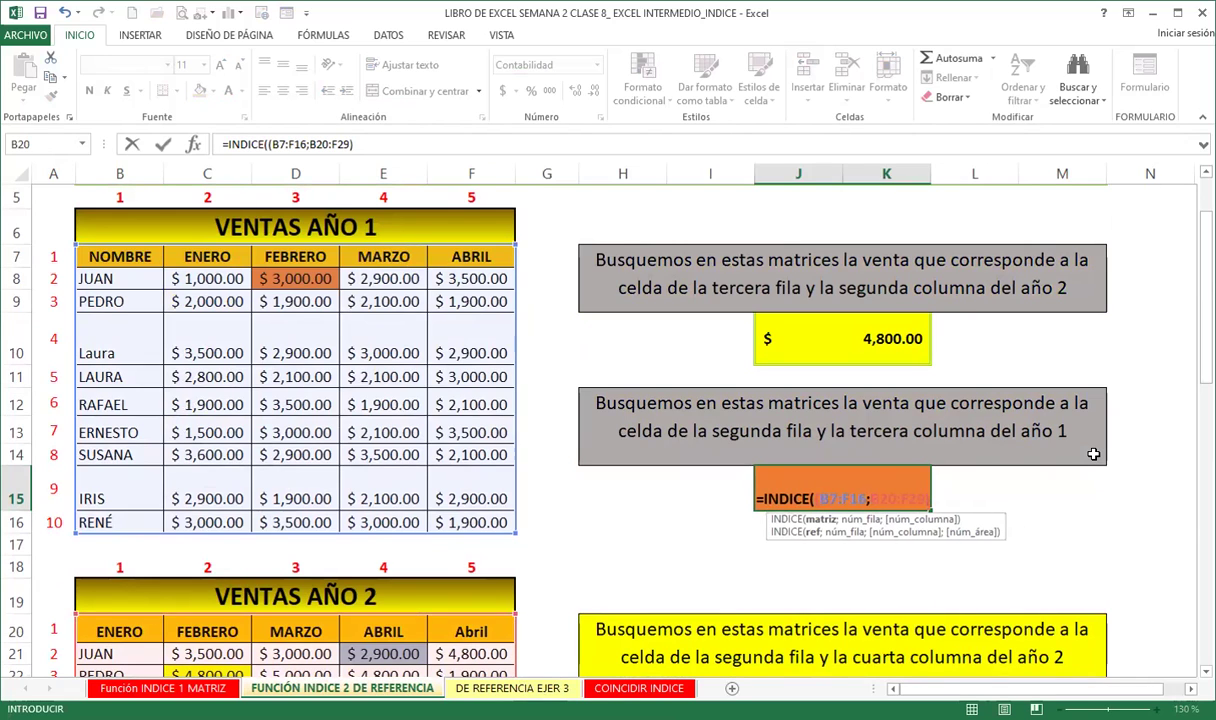
text(;)
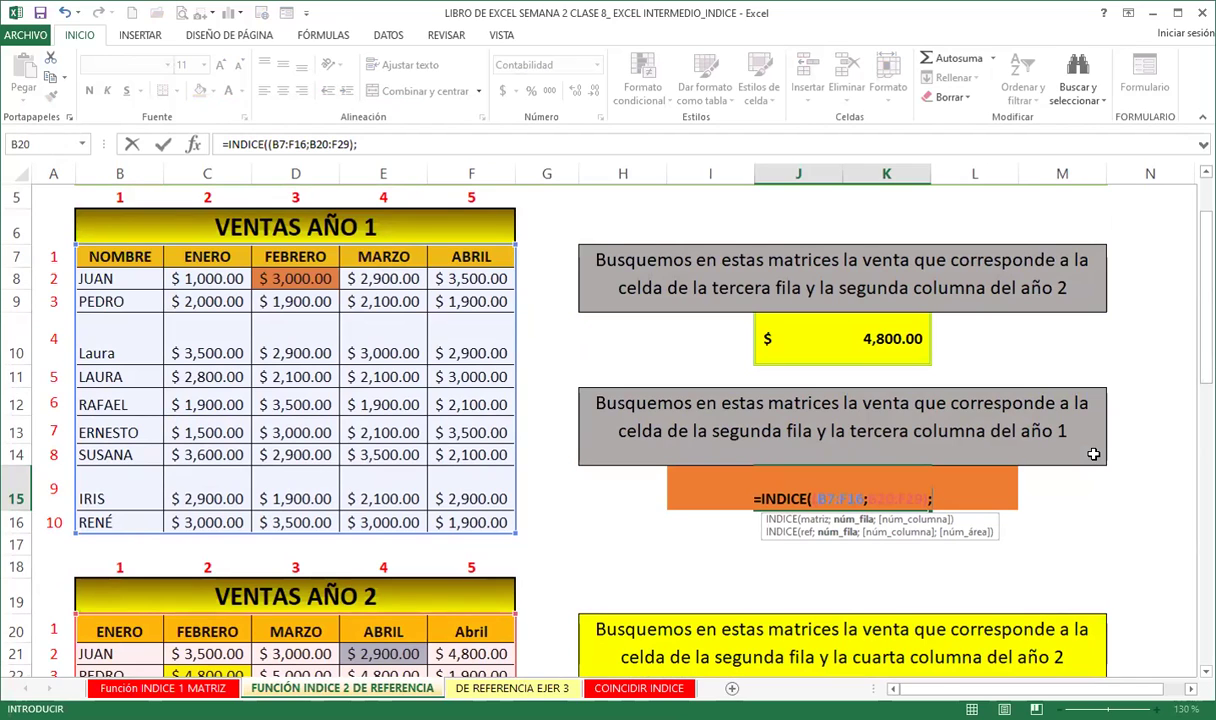
text(2)
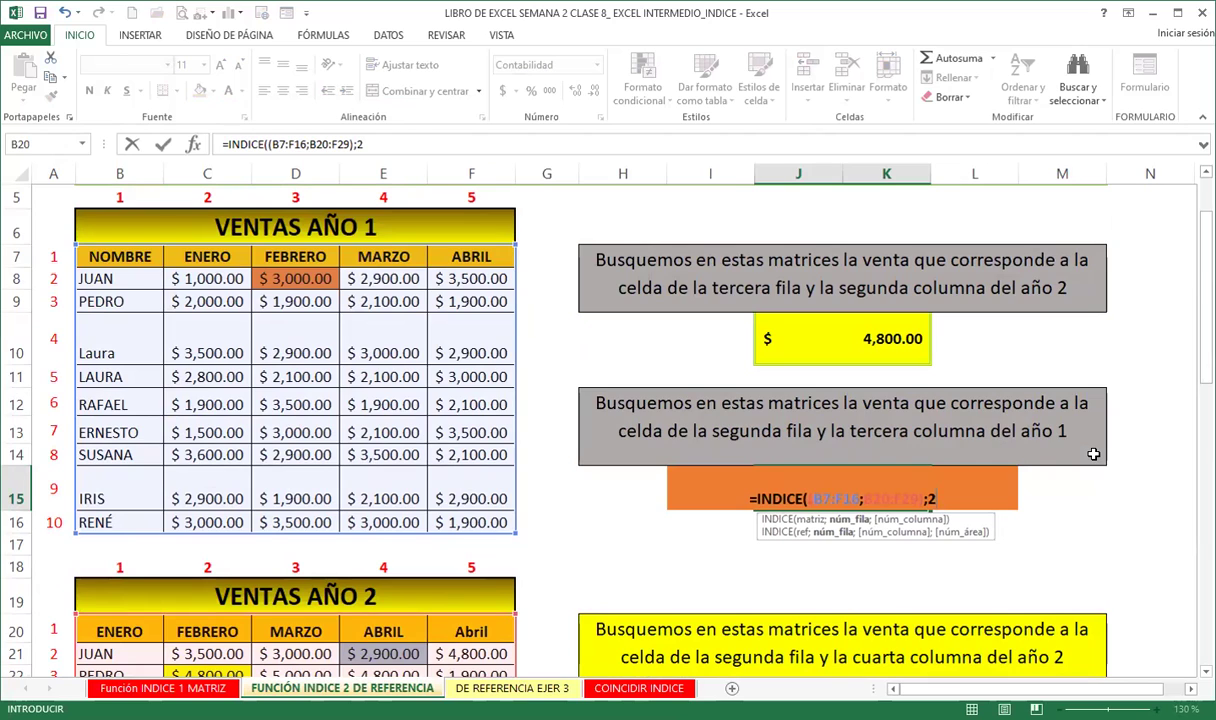
text(;)
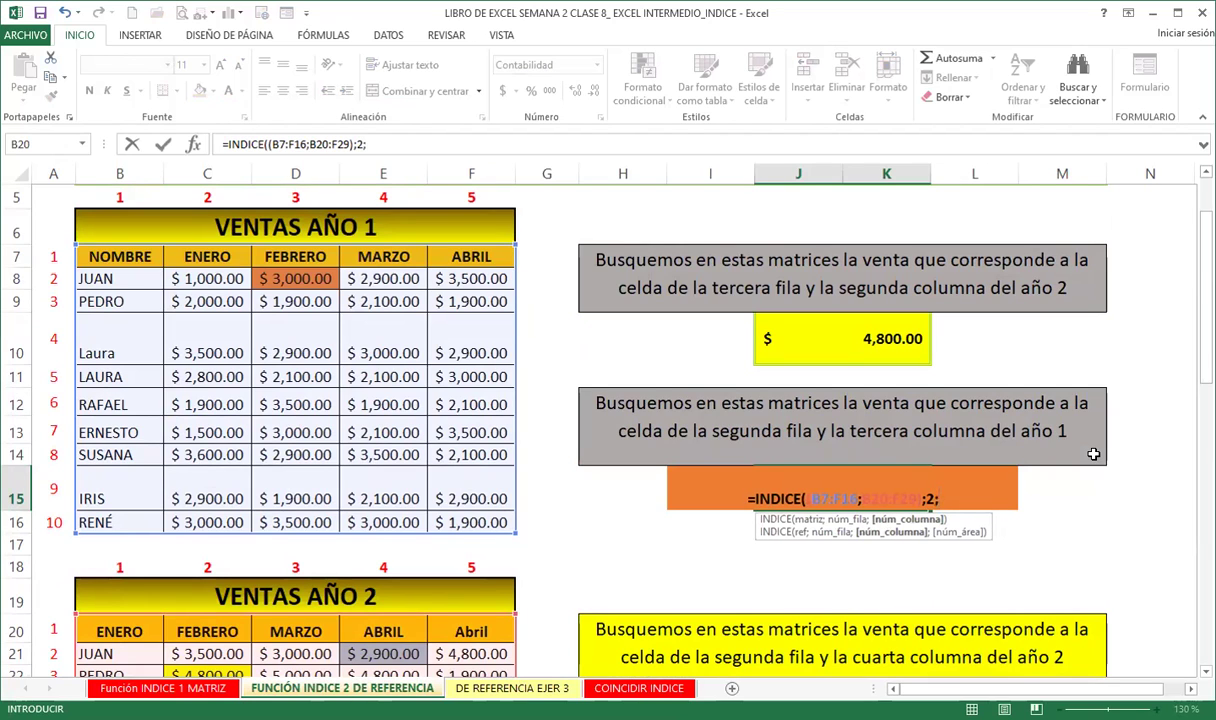
text(3;)
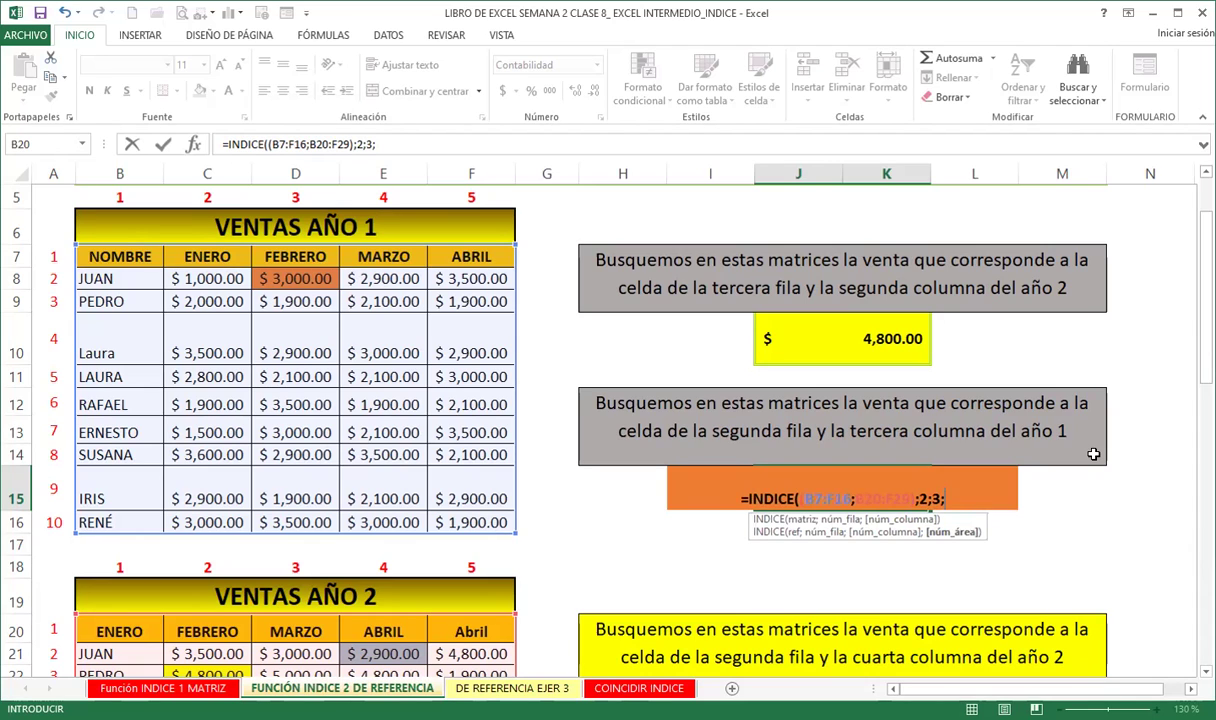
Step: Set the area number to 1 in J15's INDICE formula
text(1)
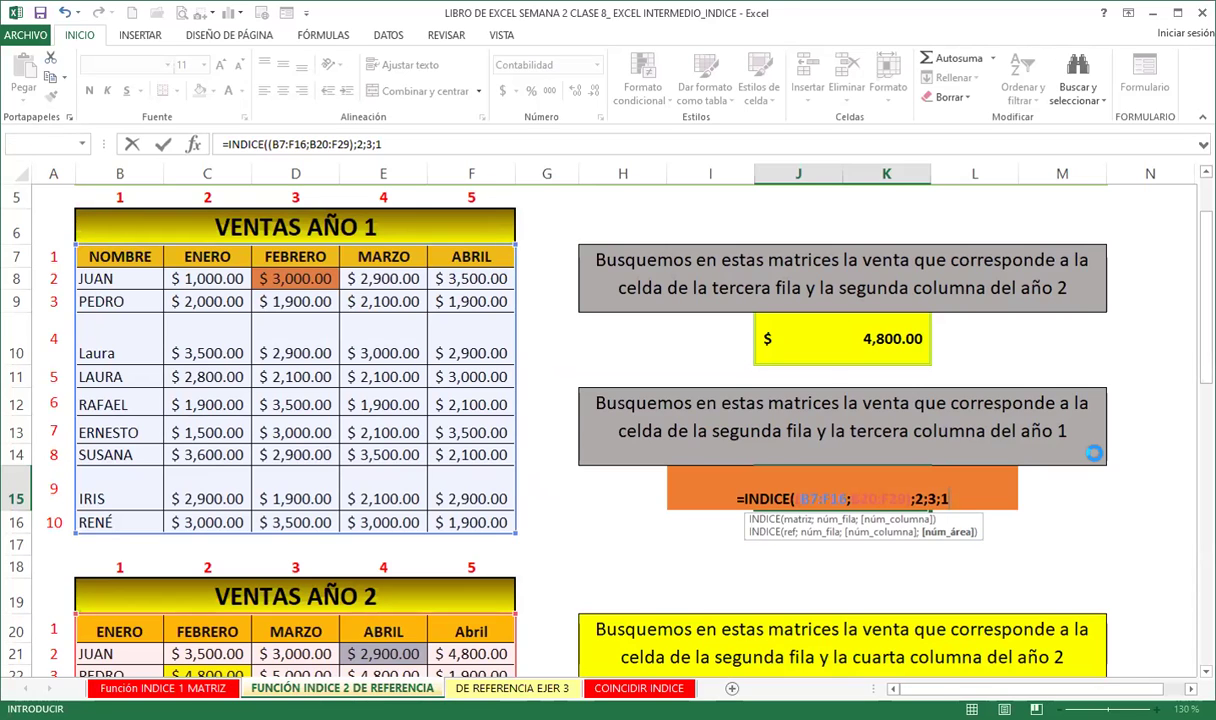
Step: Submit J15's =INDICE((B7:F16;B20:F29);2;3;1) formula, which lacks its closing parenthesis
key(Return)
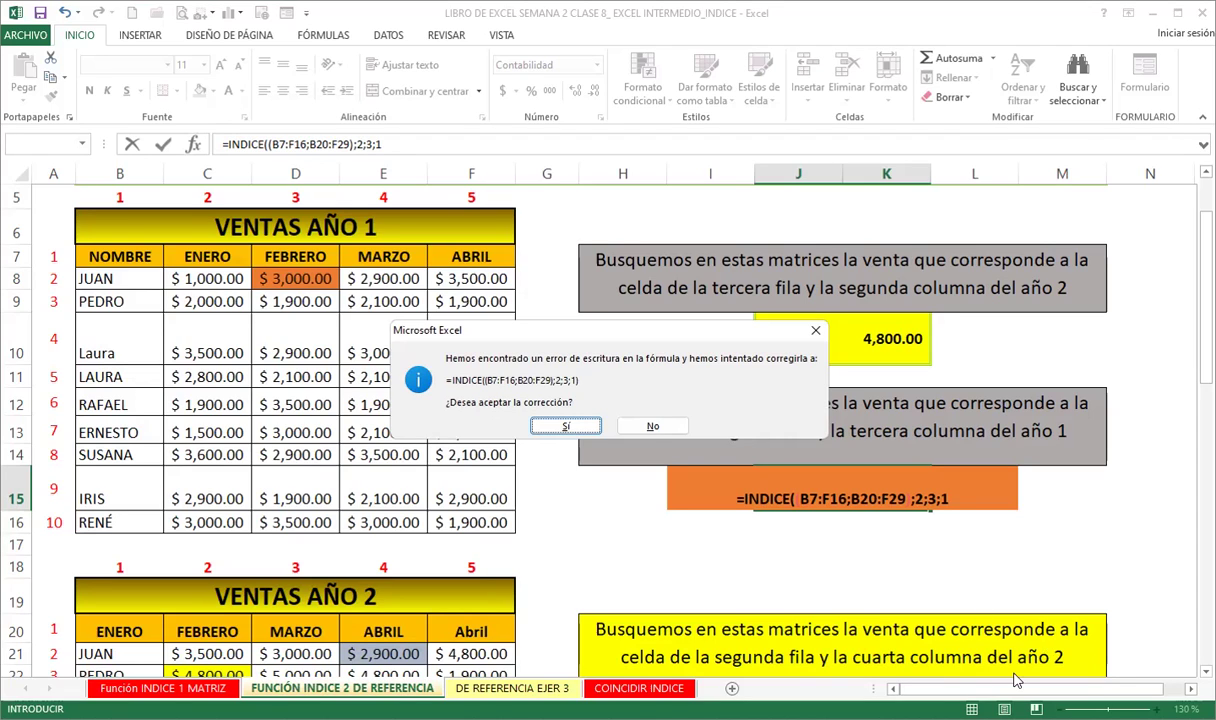
Step: Accept Excel's suggested correction so J15 shows $ 3,000.00
click(910, 599)
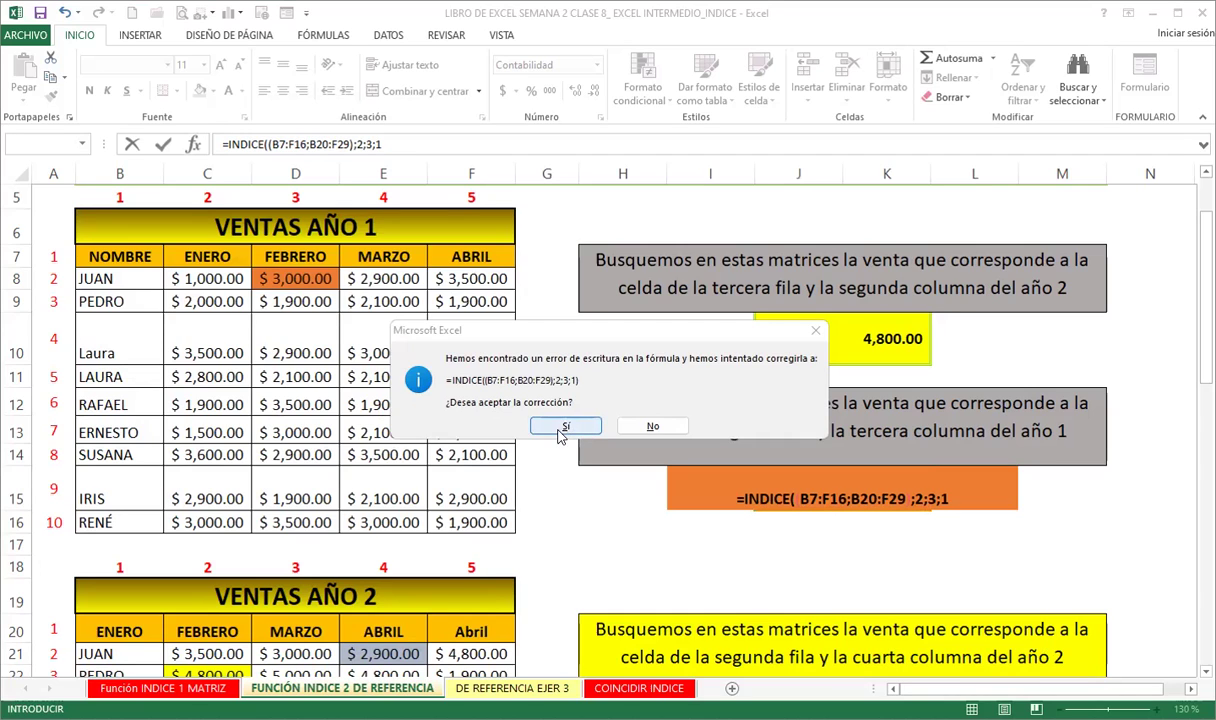
key(Return)
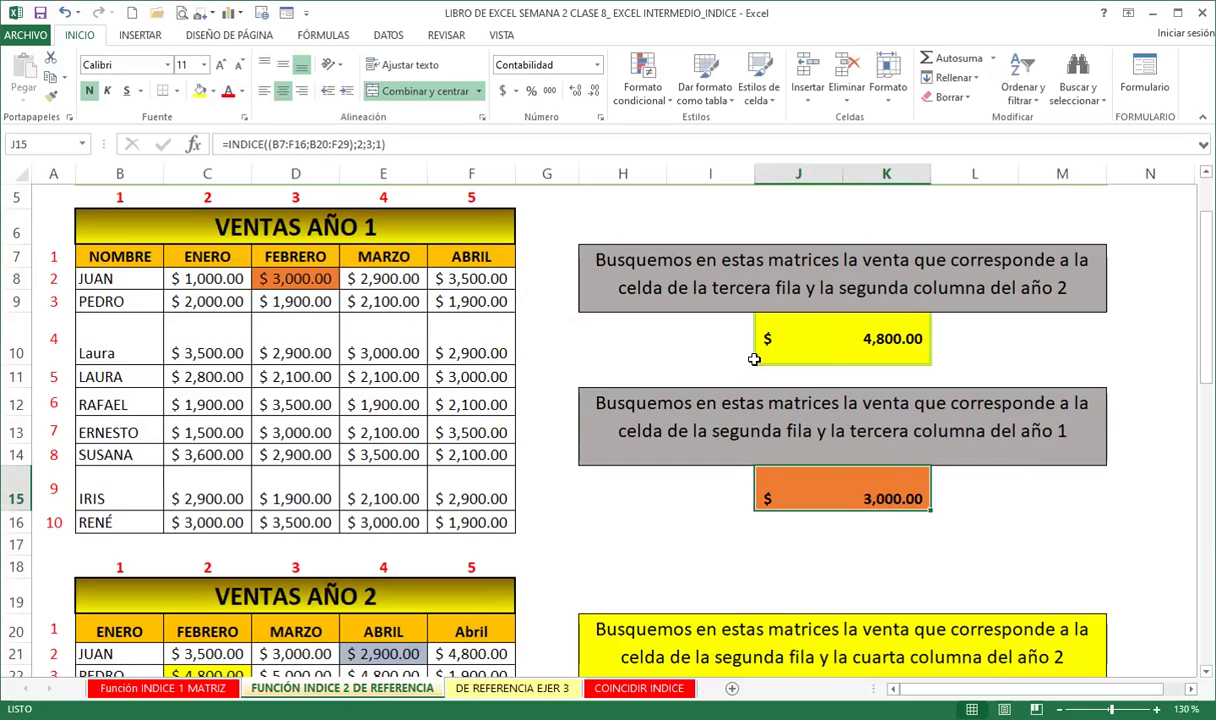
Step: Remove the parenthesis after F29 in J15's formula and resubmit it
click(353, 144)
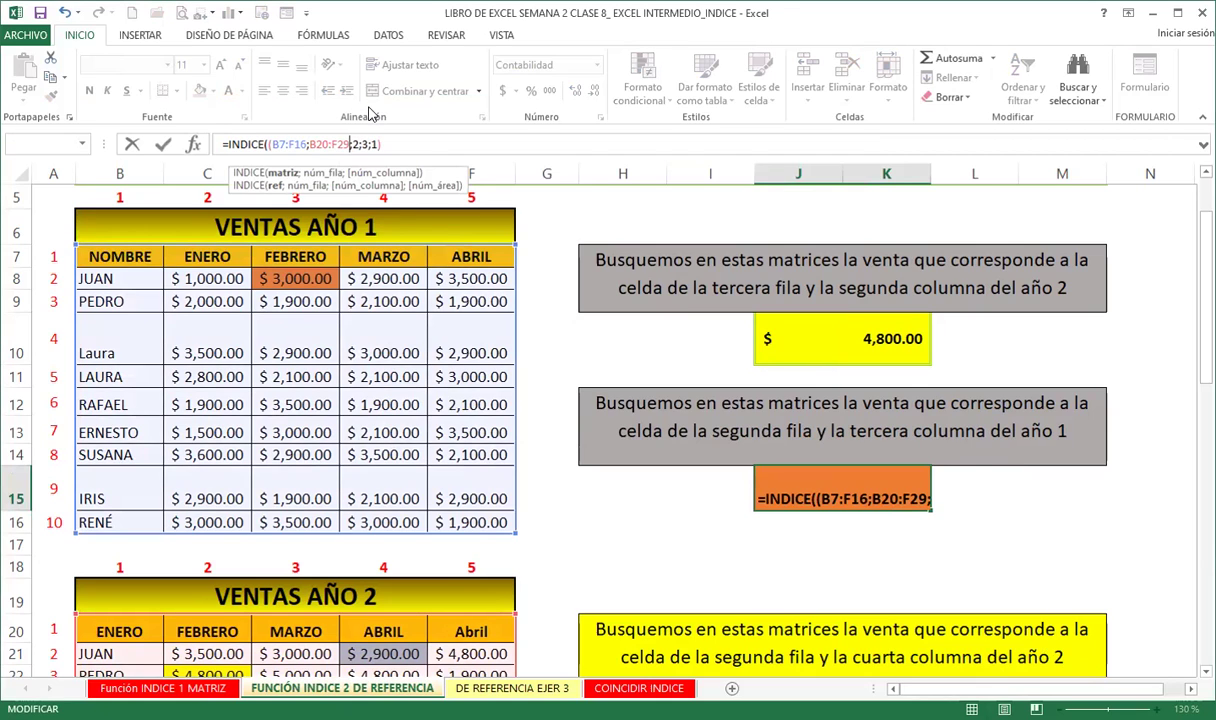
key(Return)
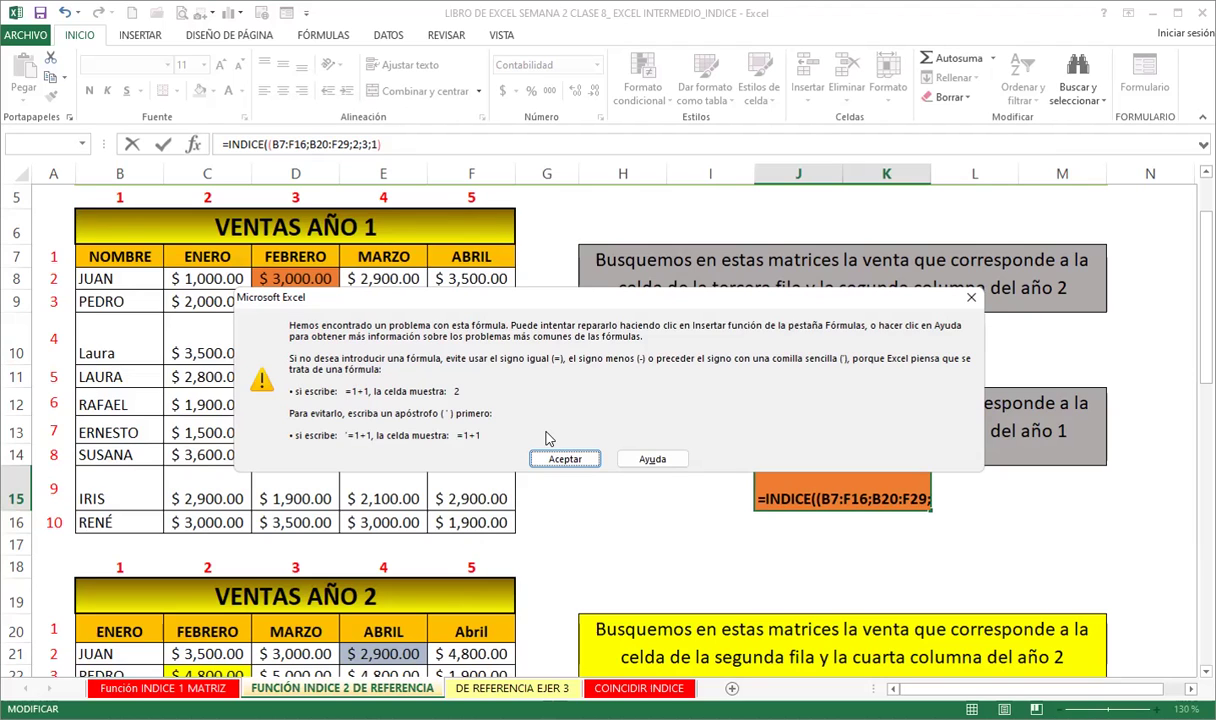
Step: Dismiss the warning, restore the parenthesis after F29, and recommit J15 showing $ 3,000.00
key(Return)
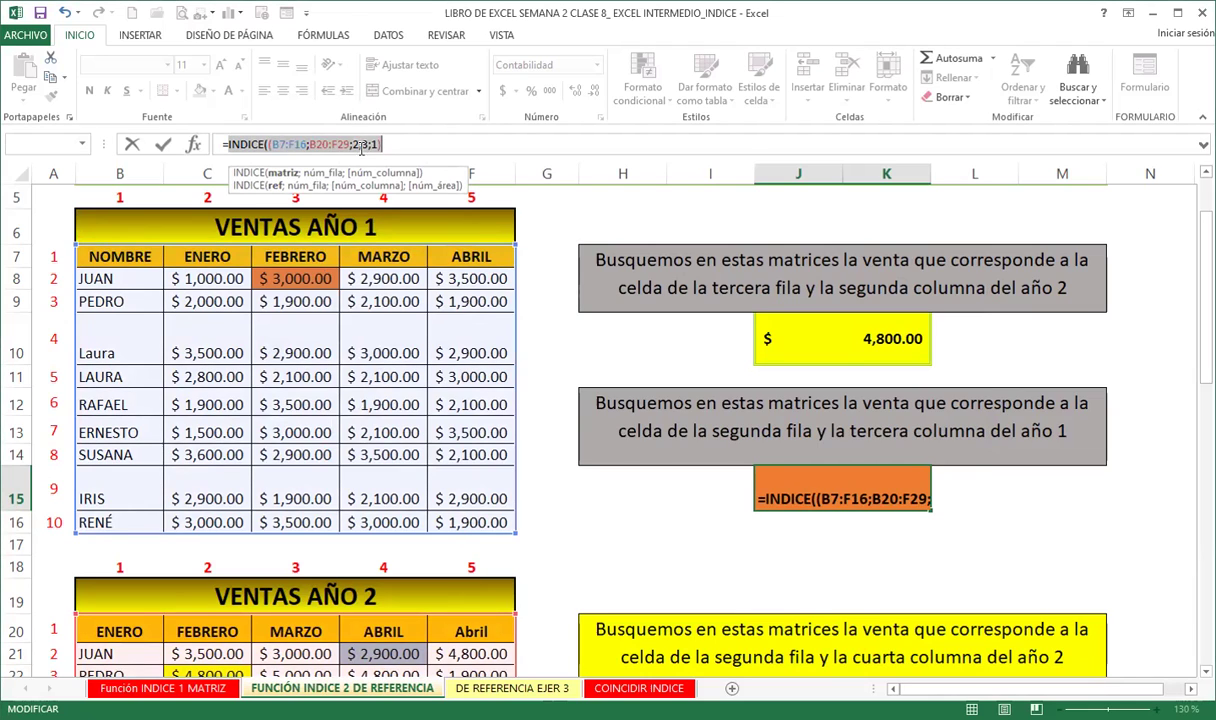
click(349, 146)
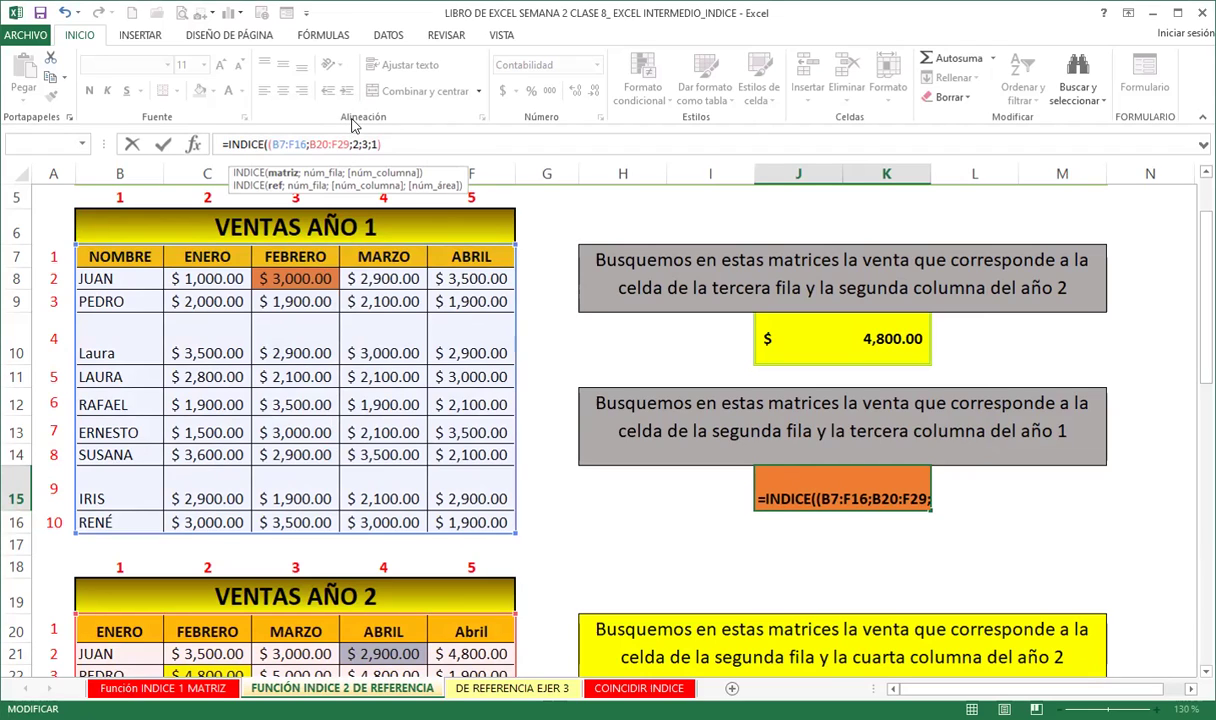
text())
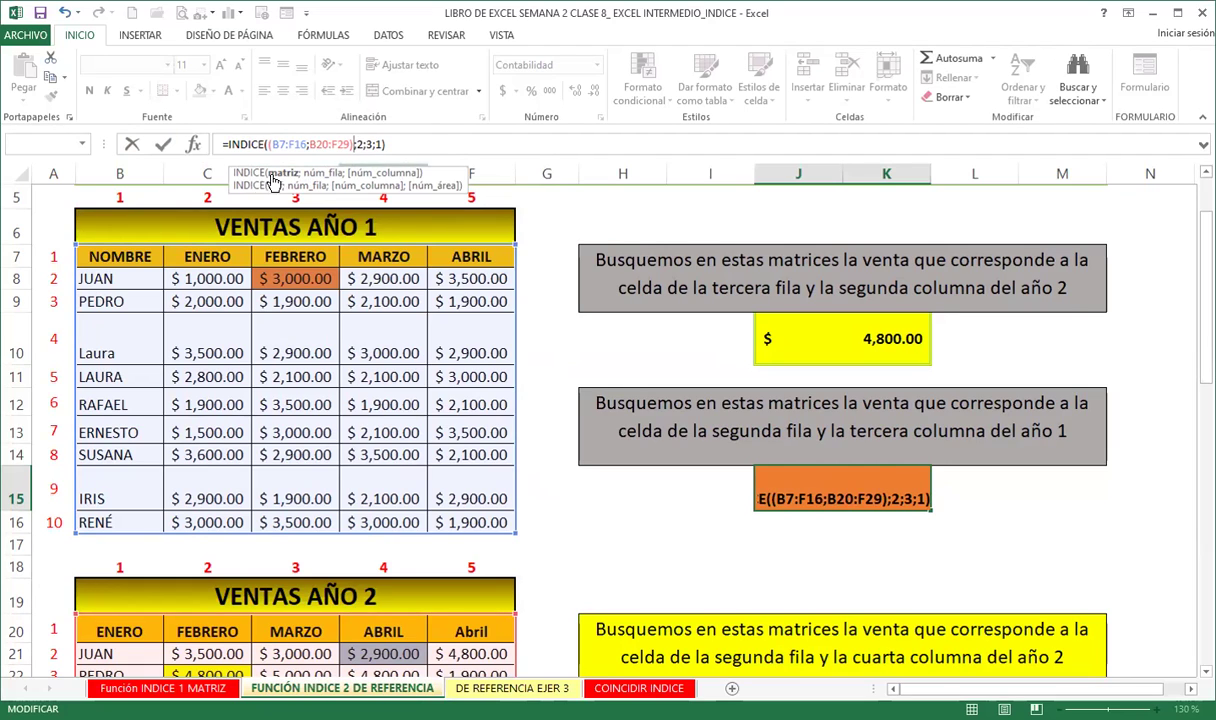
key(Right)
key(Right)
key(Right)
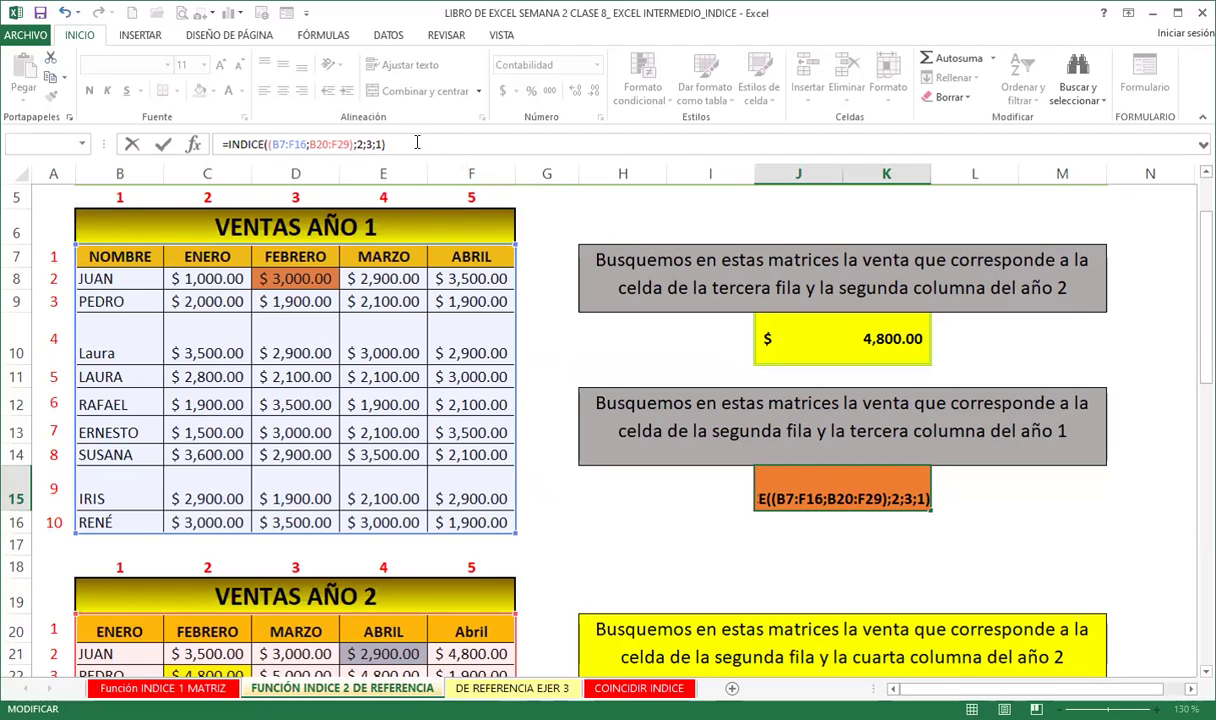
key(Return)
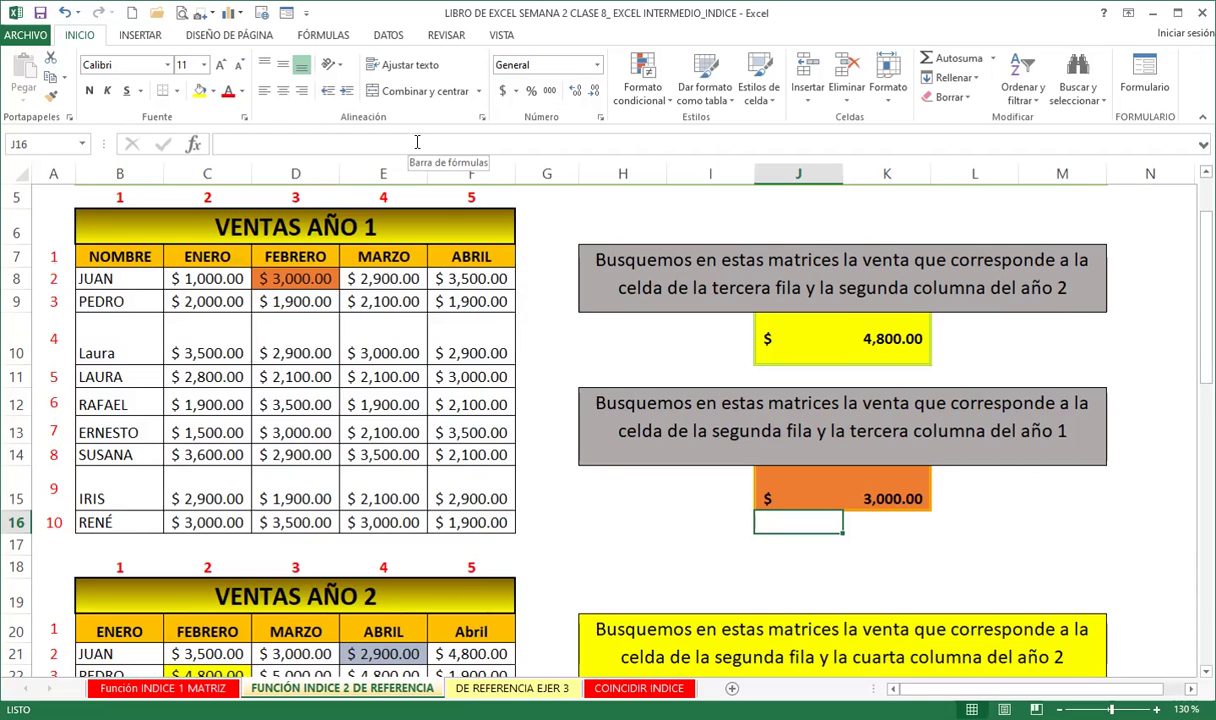
Step: Begin an =INDICE( formula in cell J23 for the year-2 answer
scroll(972, 511, down, 1)
scroll(1023, 520, down, 1)
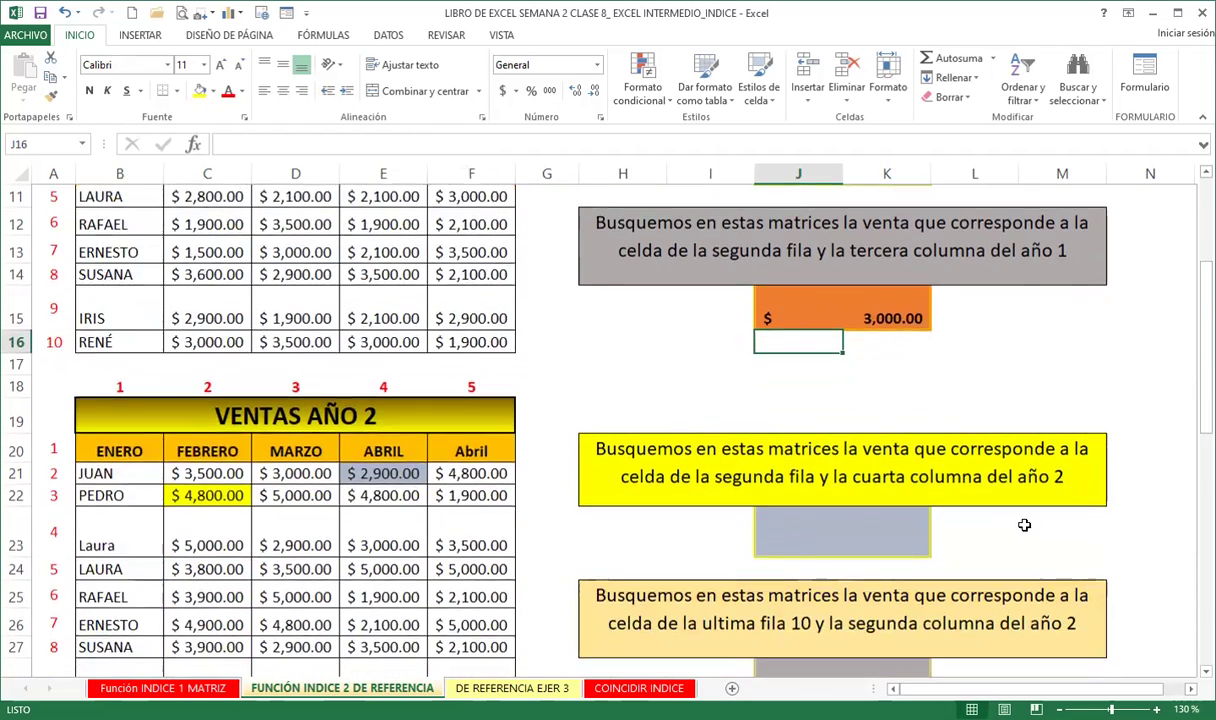
scroll(1023, 518, down, 2)
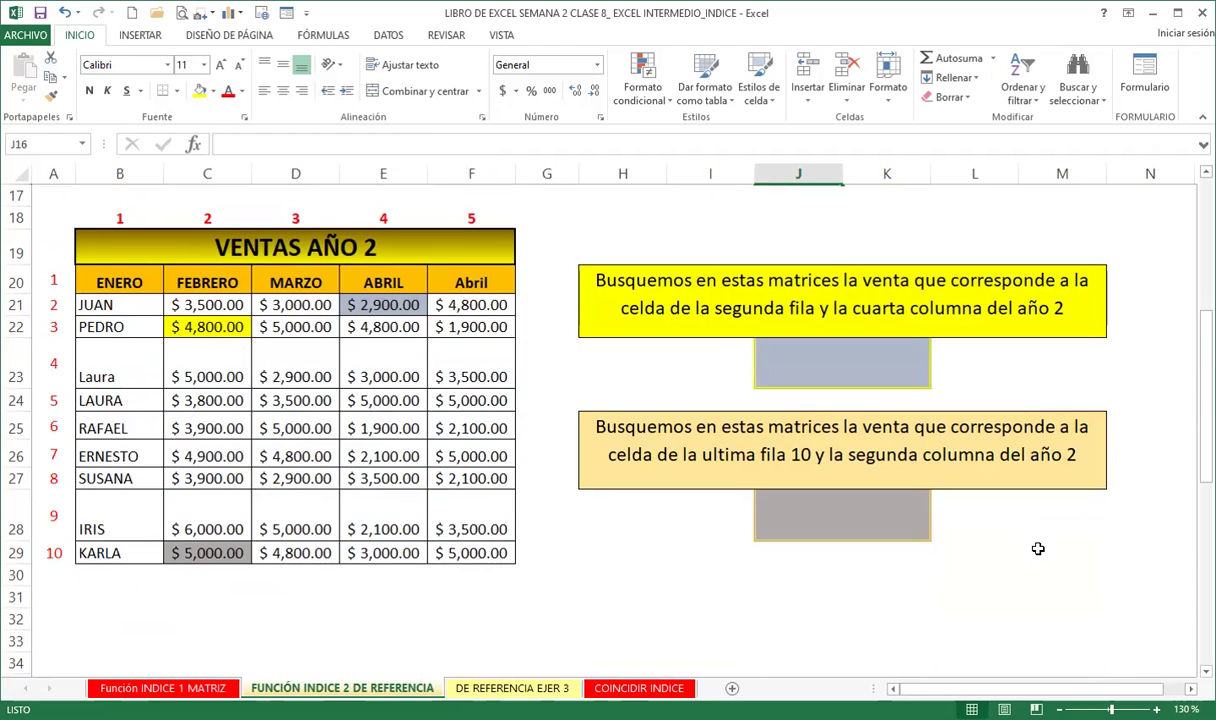
click(810, 372)
text(=)
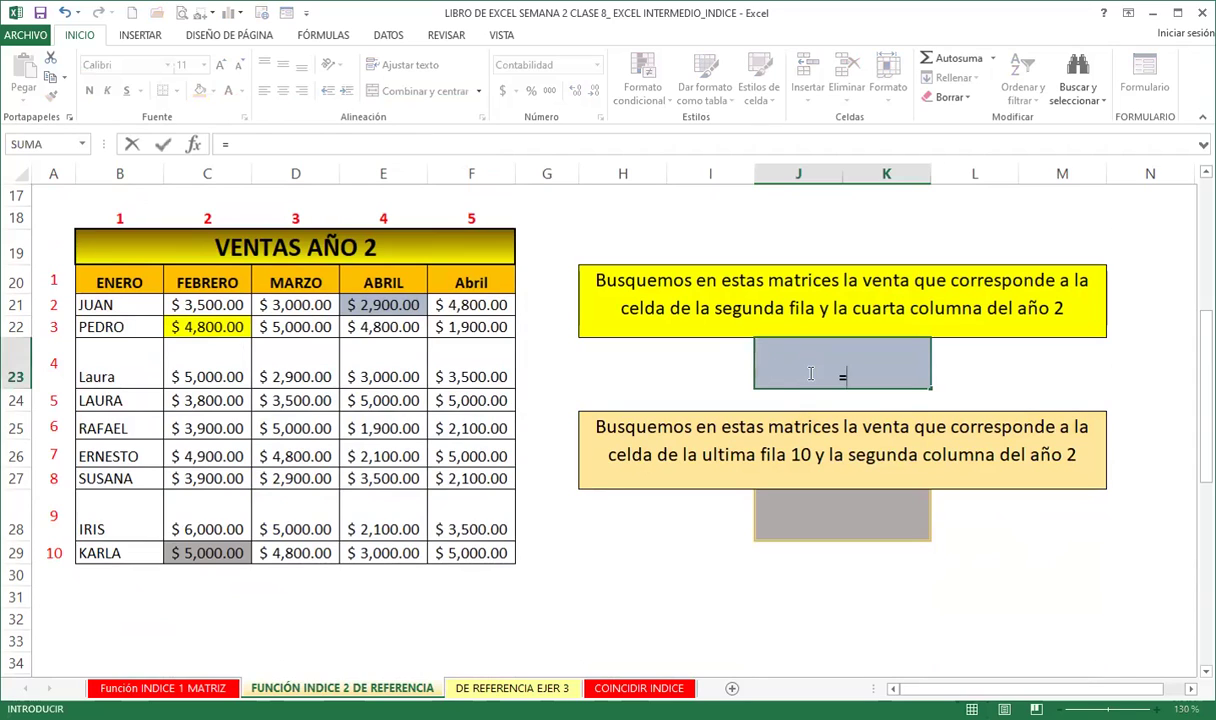
text(INDI)
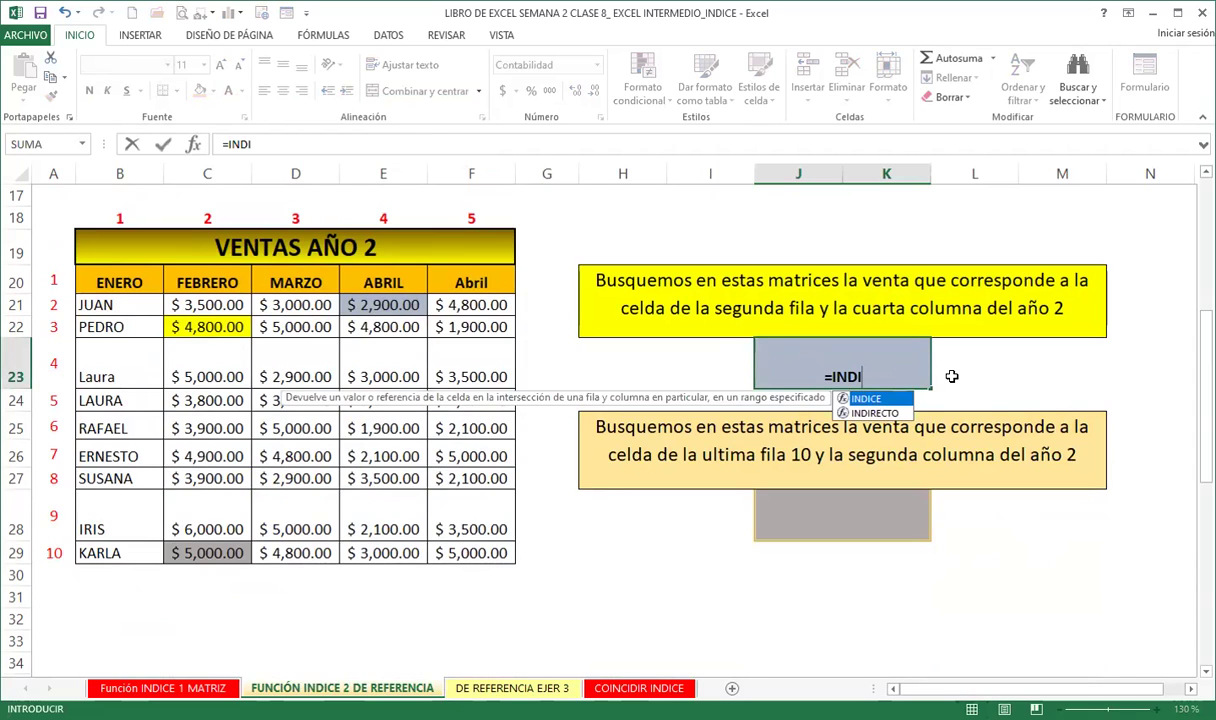
key(Tab)
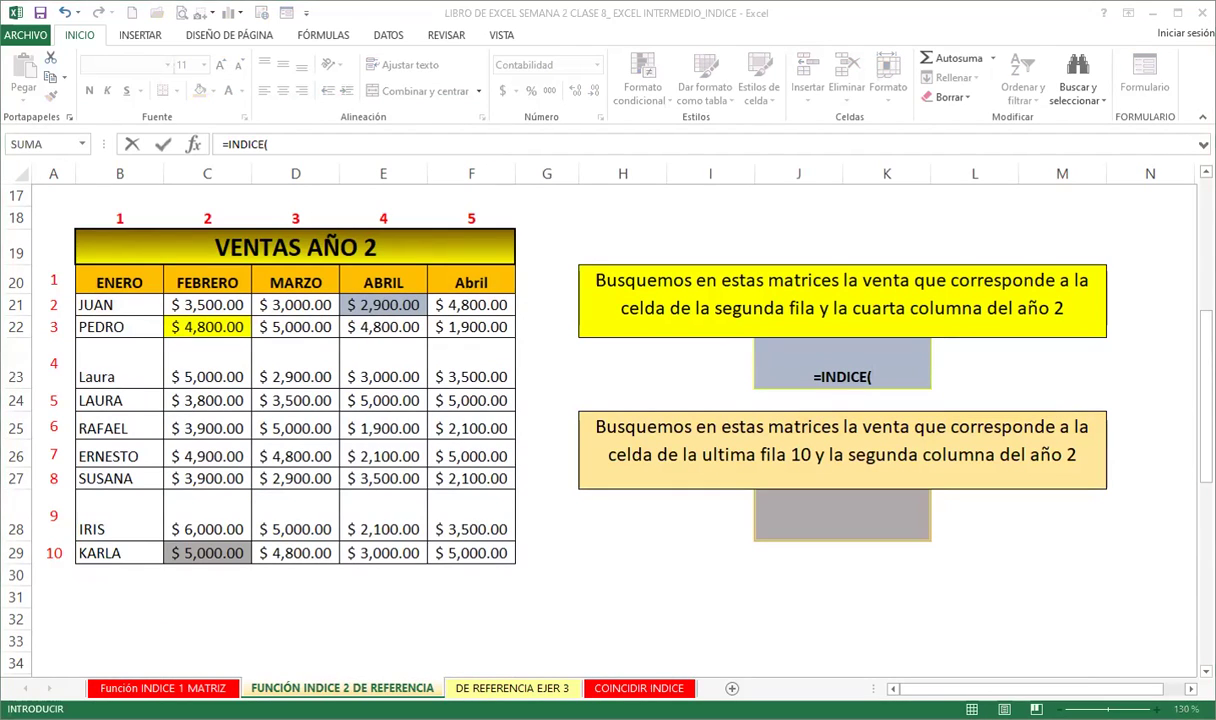
click(890, 376)
text(()
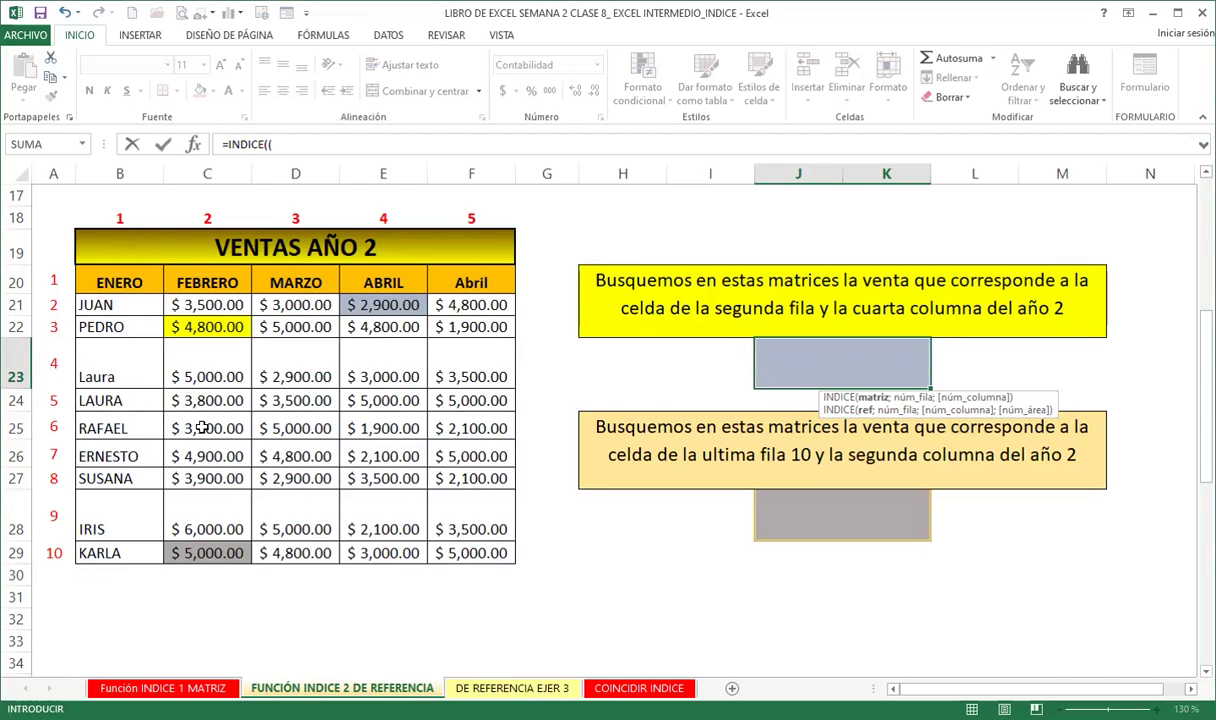
Step: Reference B7:F16 and B20:F29 with row 2, column 4, area 2, and commit J23
scroll(136, 271, up, 4)
click(105, 256)
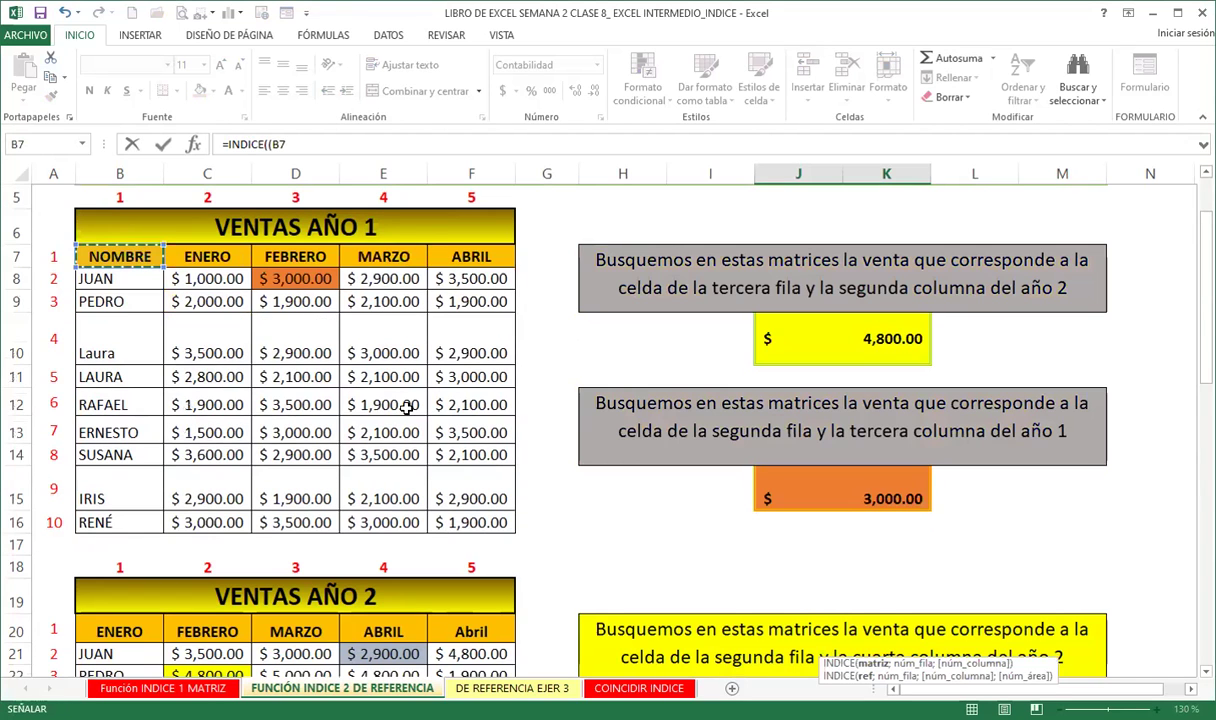
shift+click(470, 522)
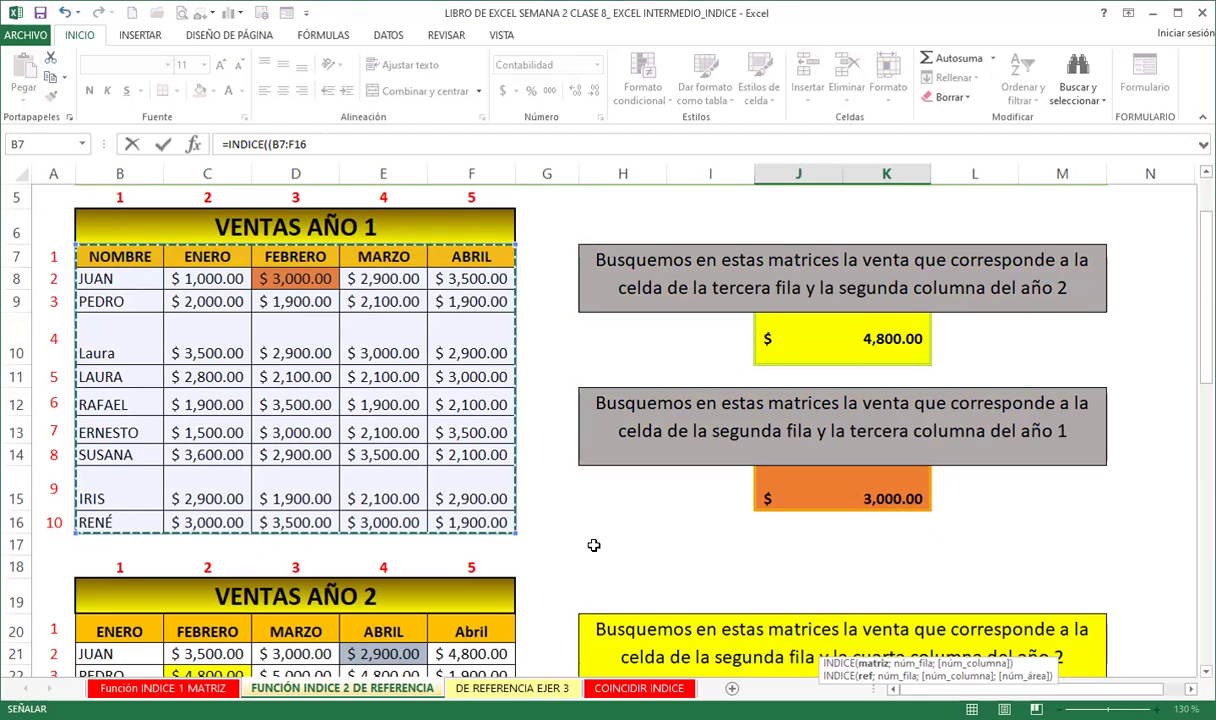
scroll(597, 542, down, 4)
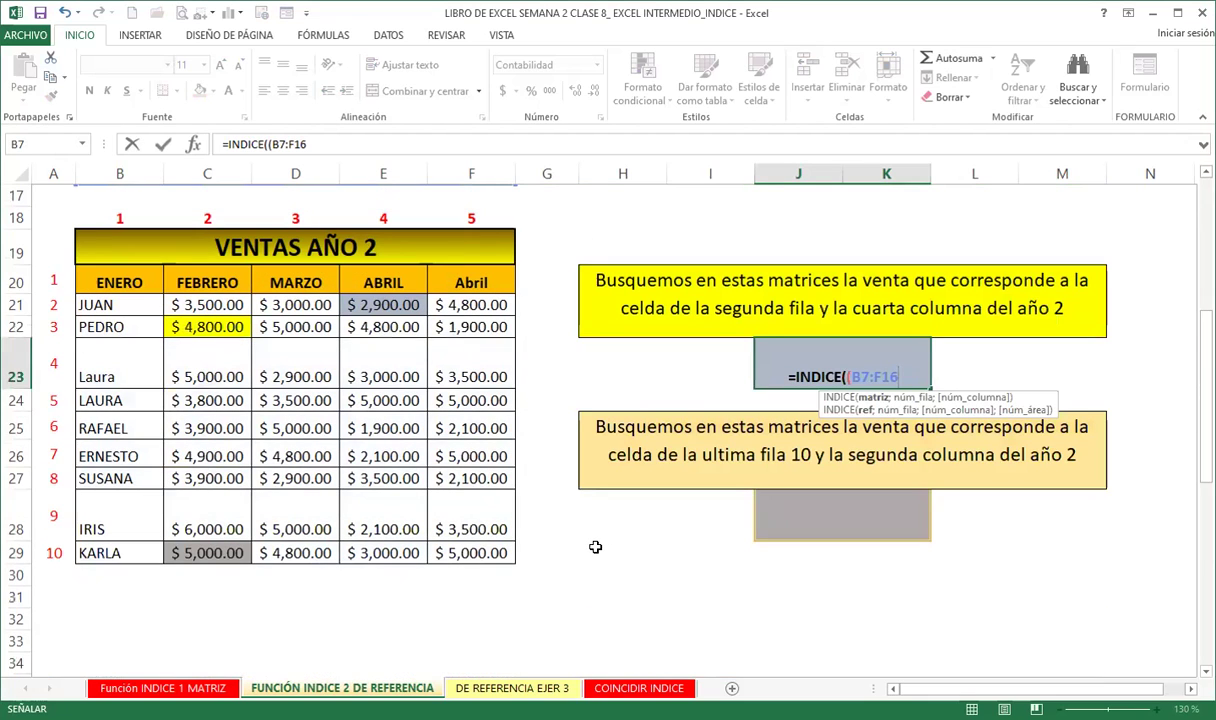
text(;)
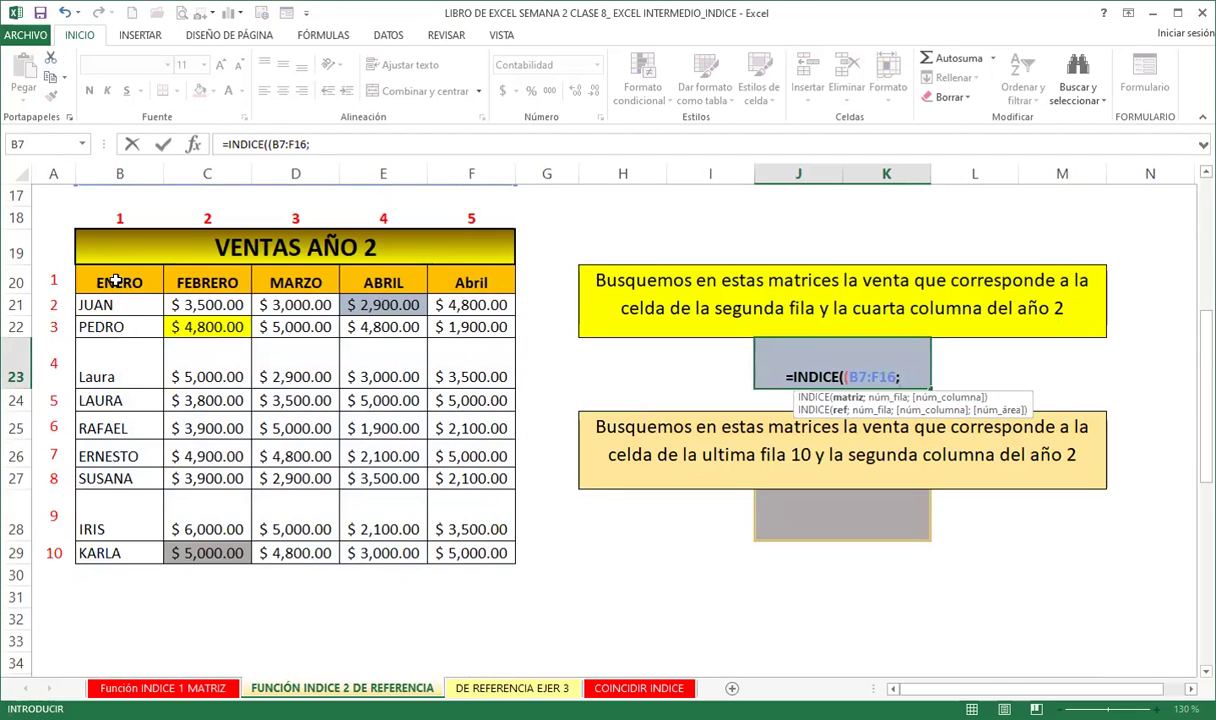
click(146, 288)
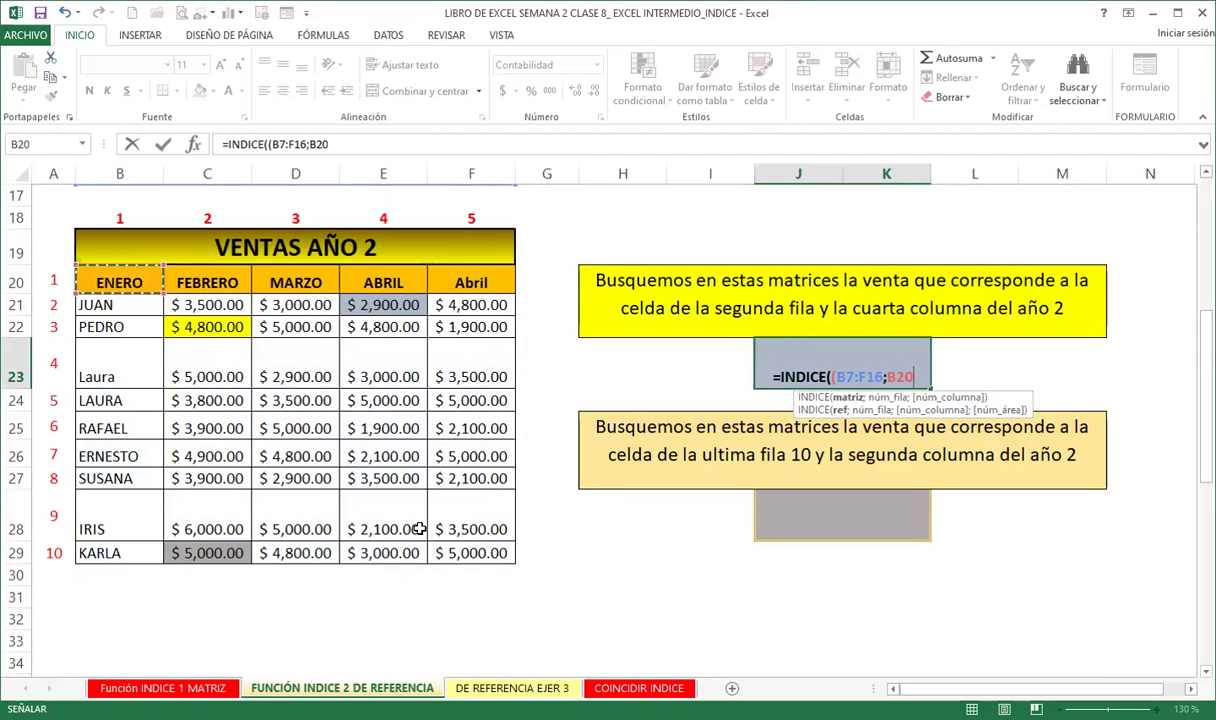
shift+click(445, 549)
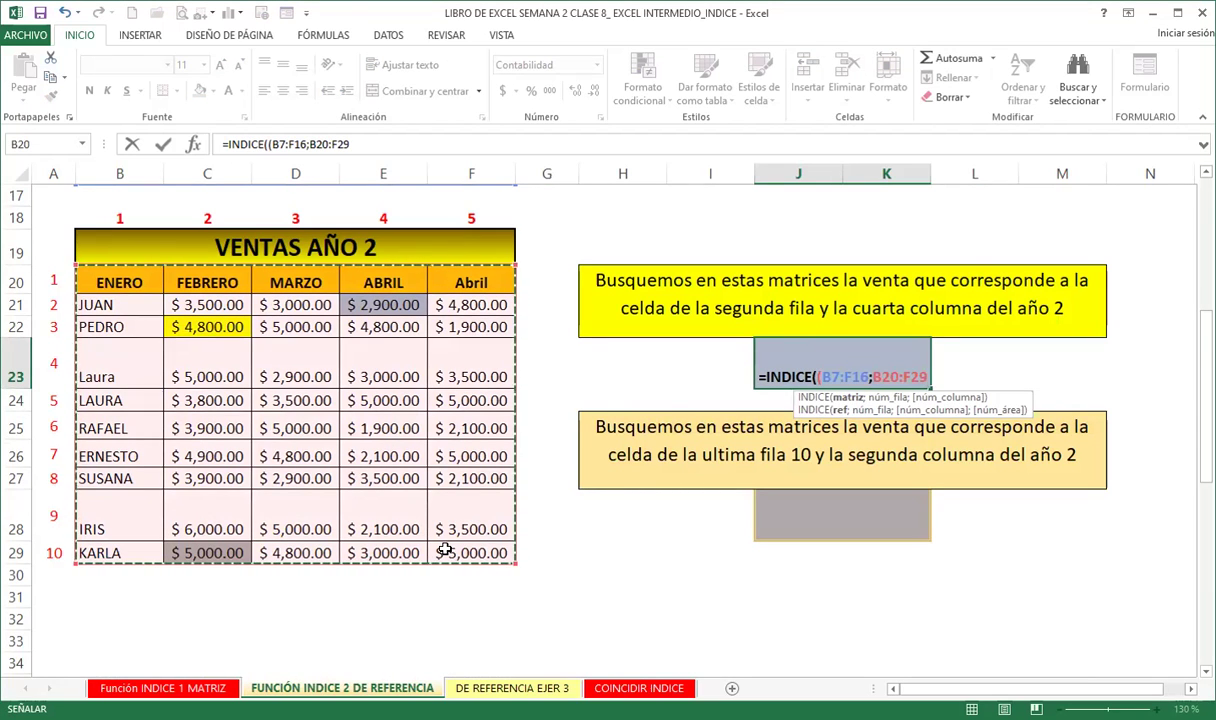
text())
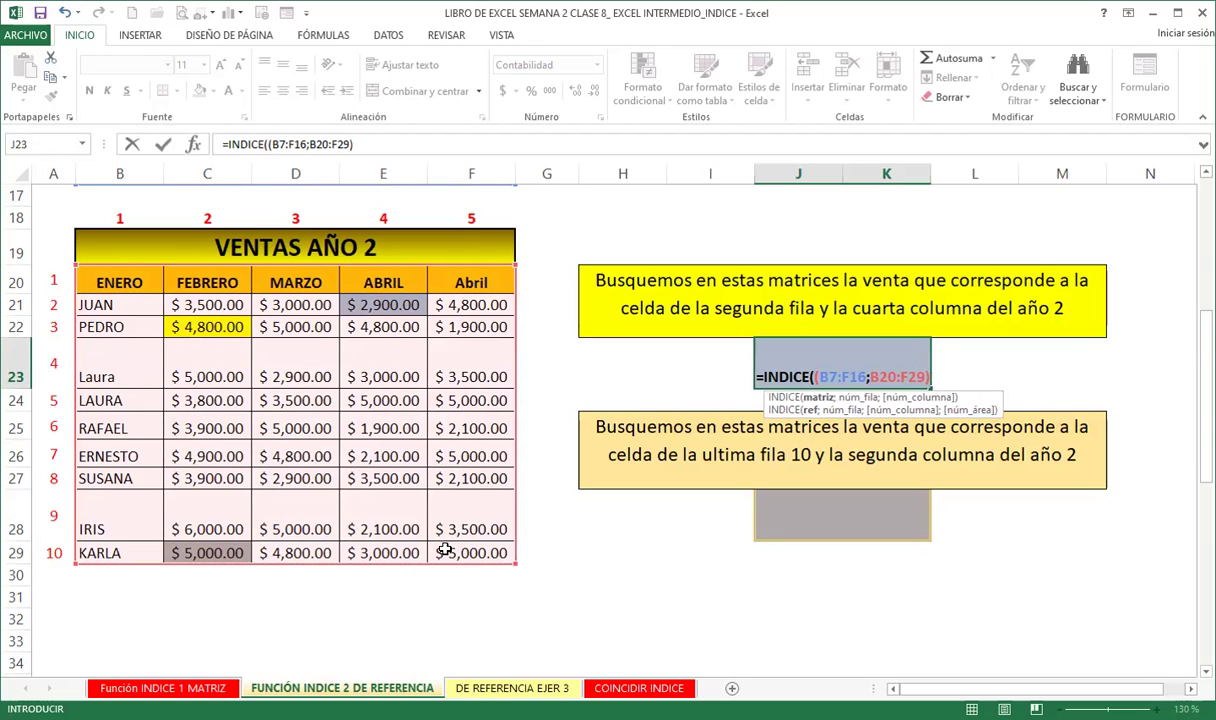
text(;)
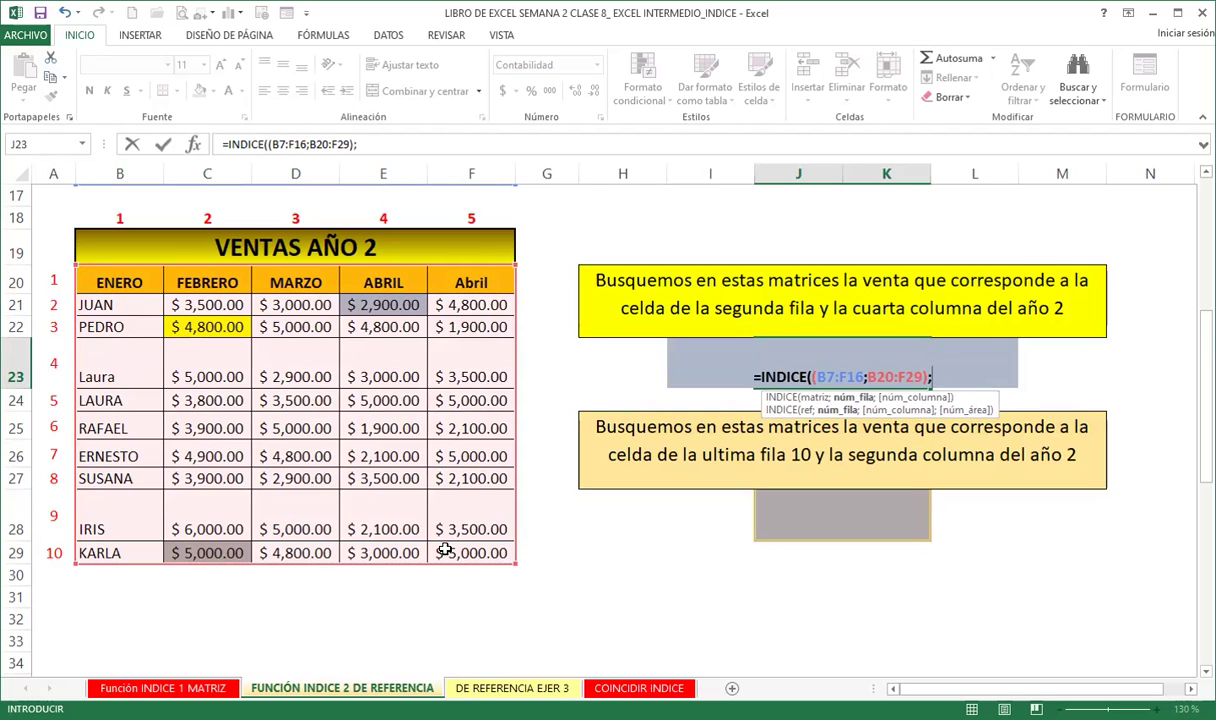
text(2)
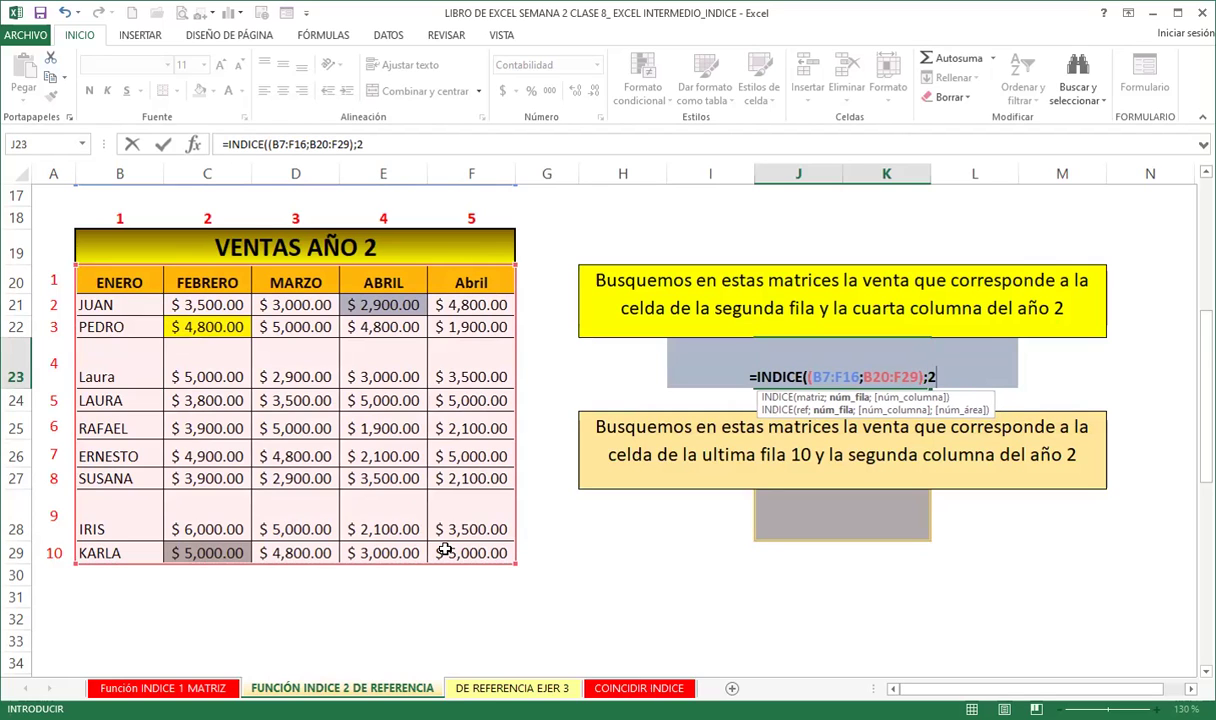
text(;)
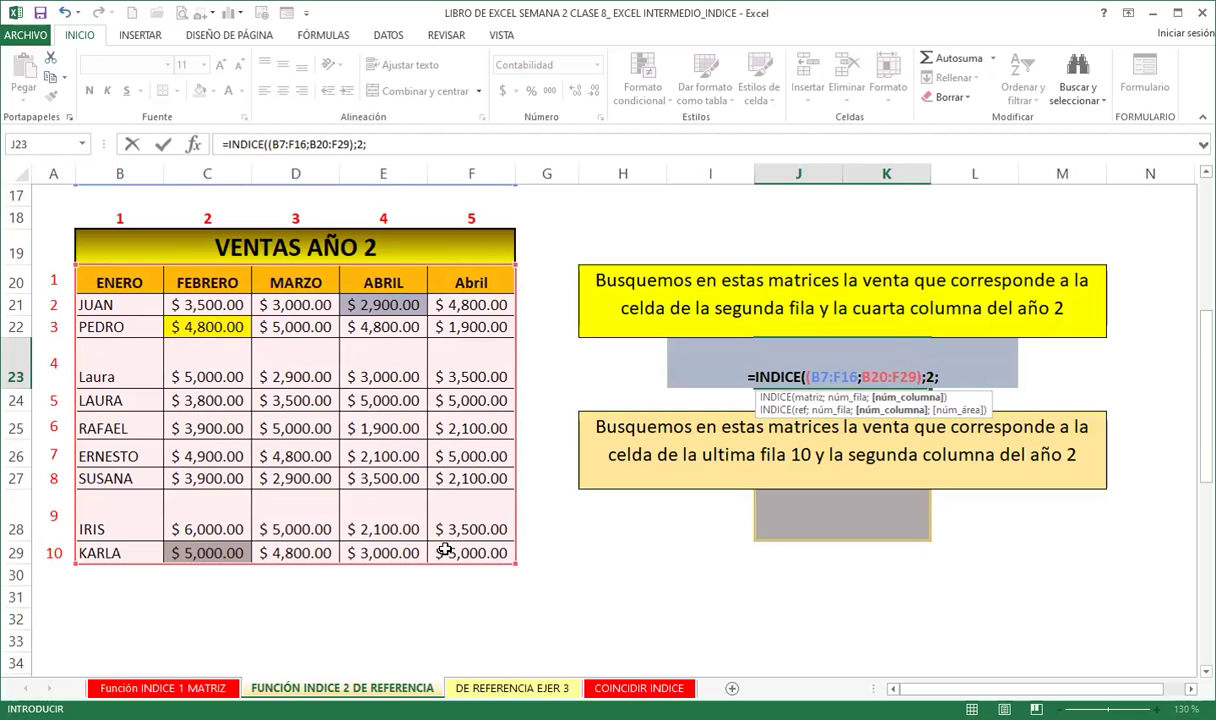
text(4;)
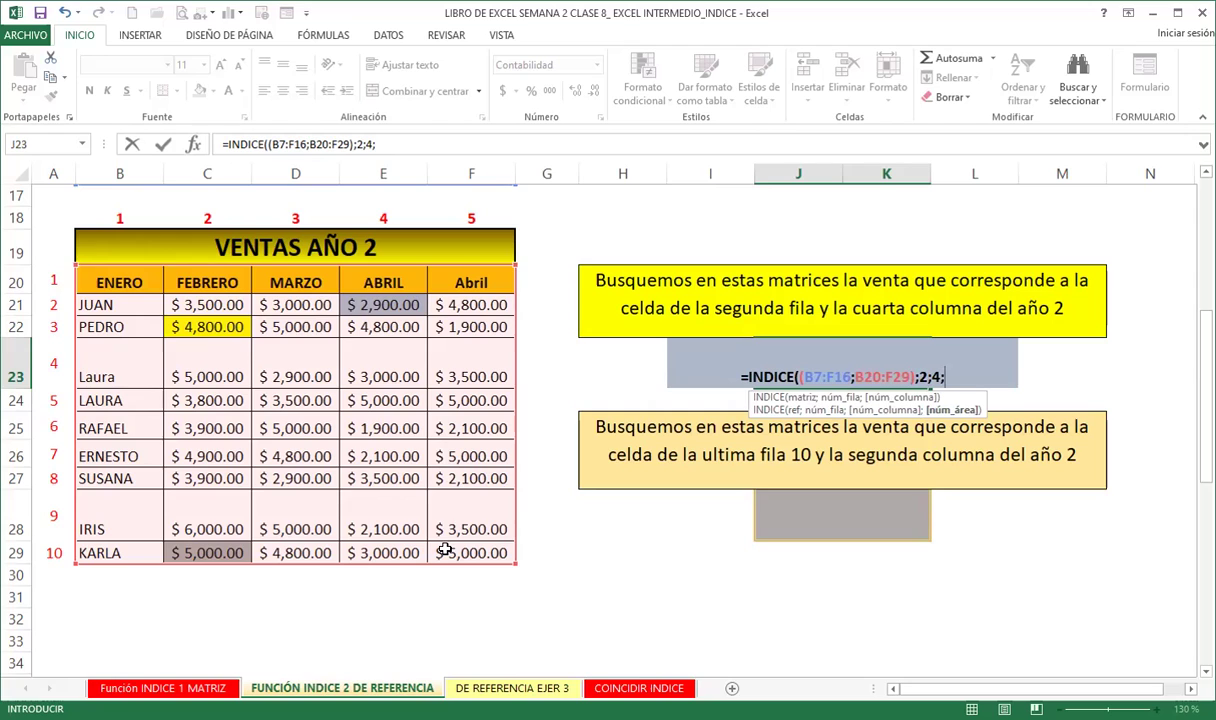
text(2)
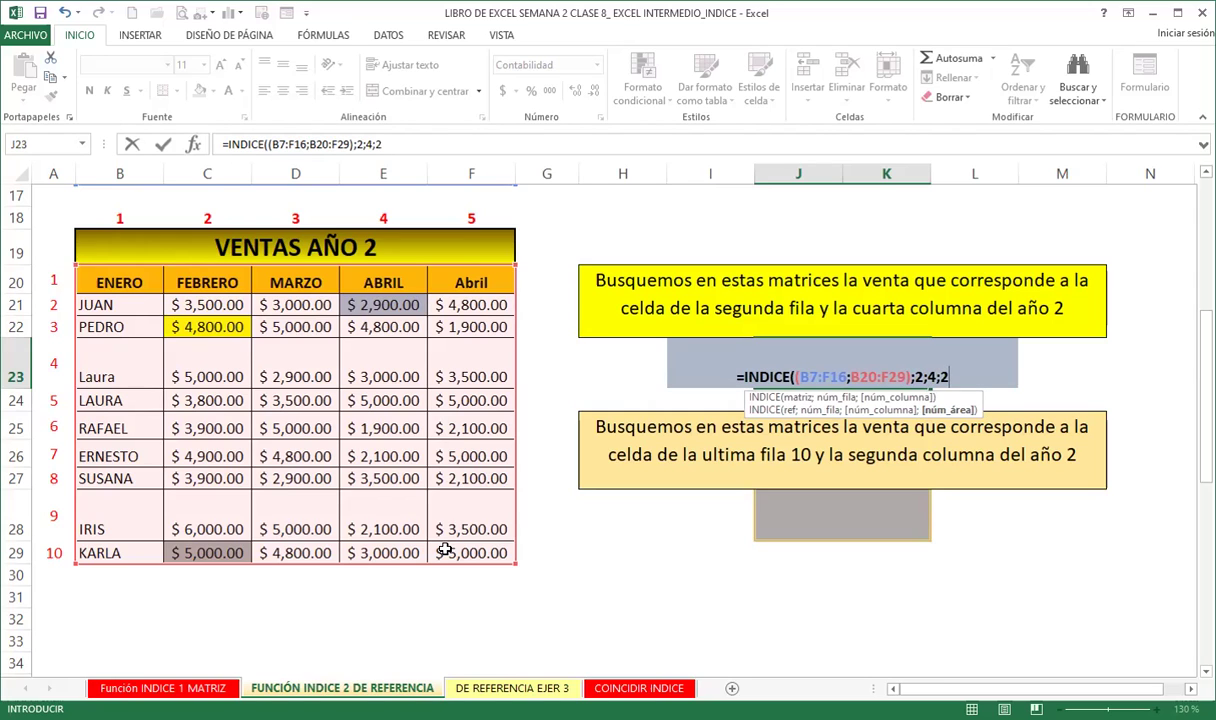
text())
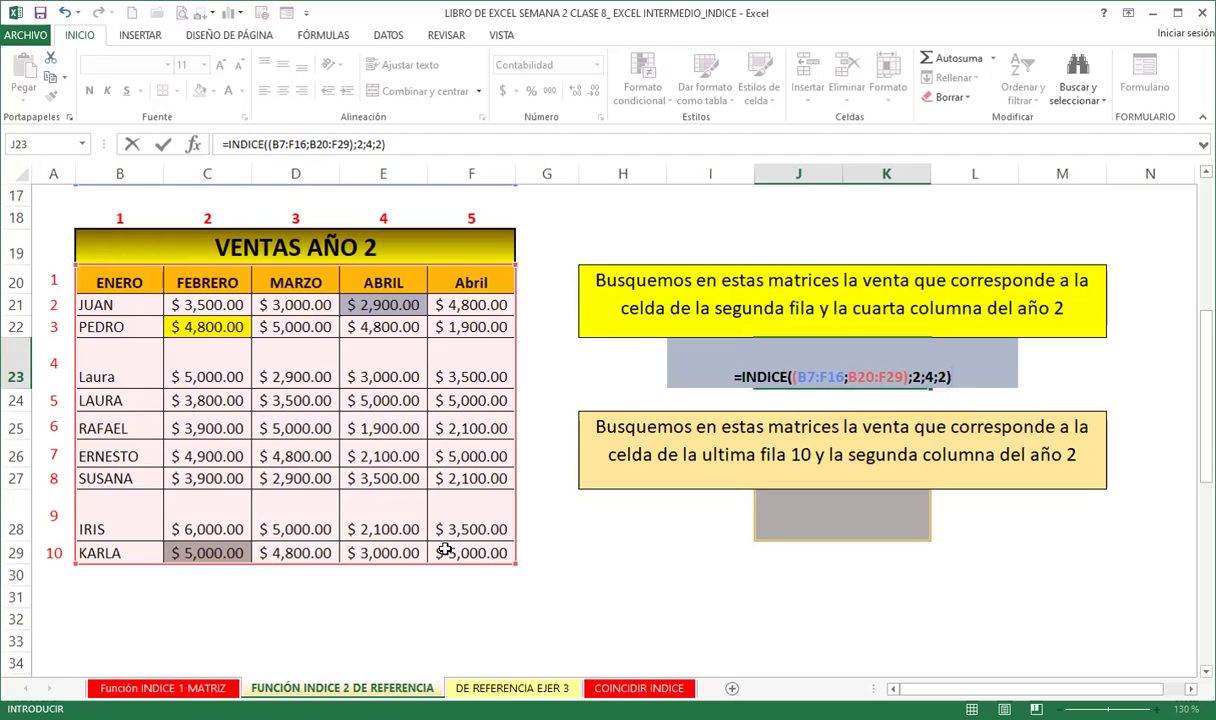
key(Return)
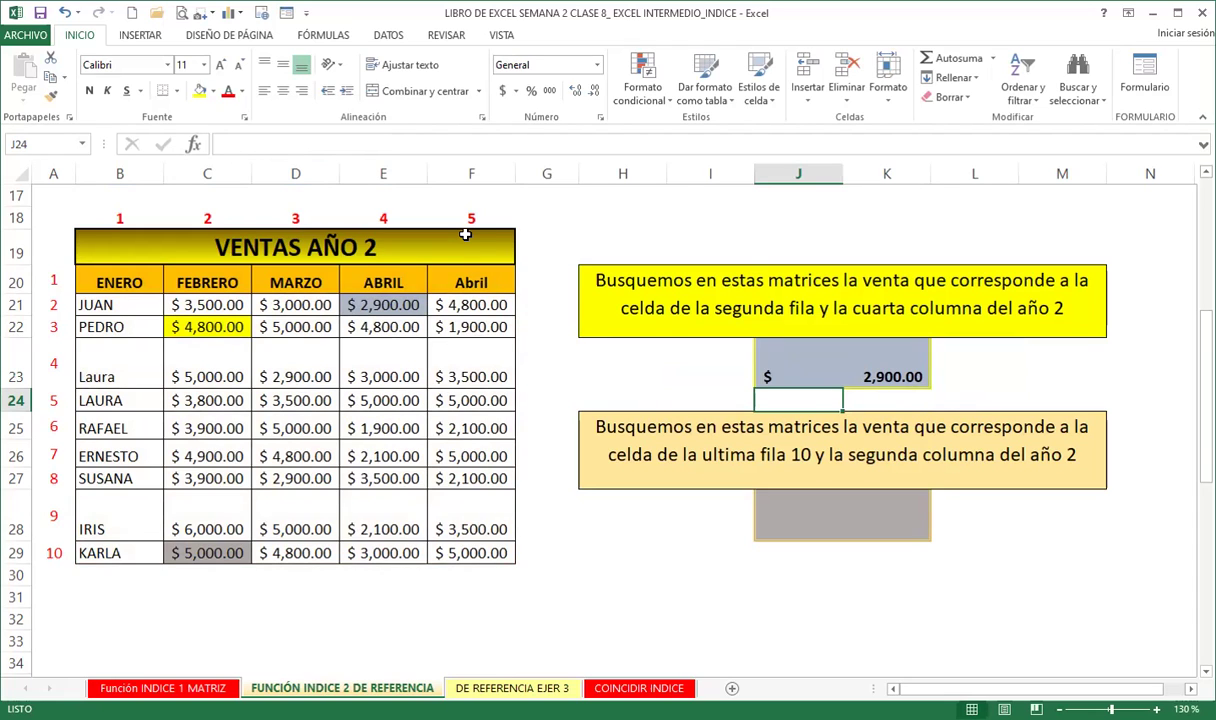
Step: Highlight row 21 and column E to verify J23's $ 2,900.00, then review its formula
click(16, 303)
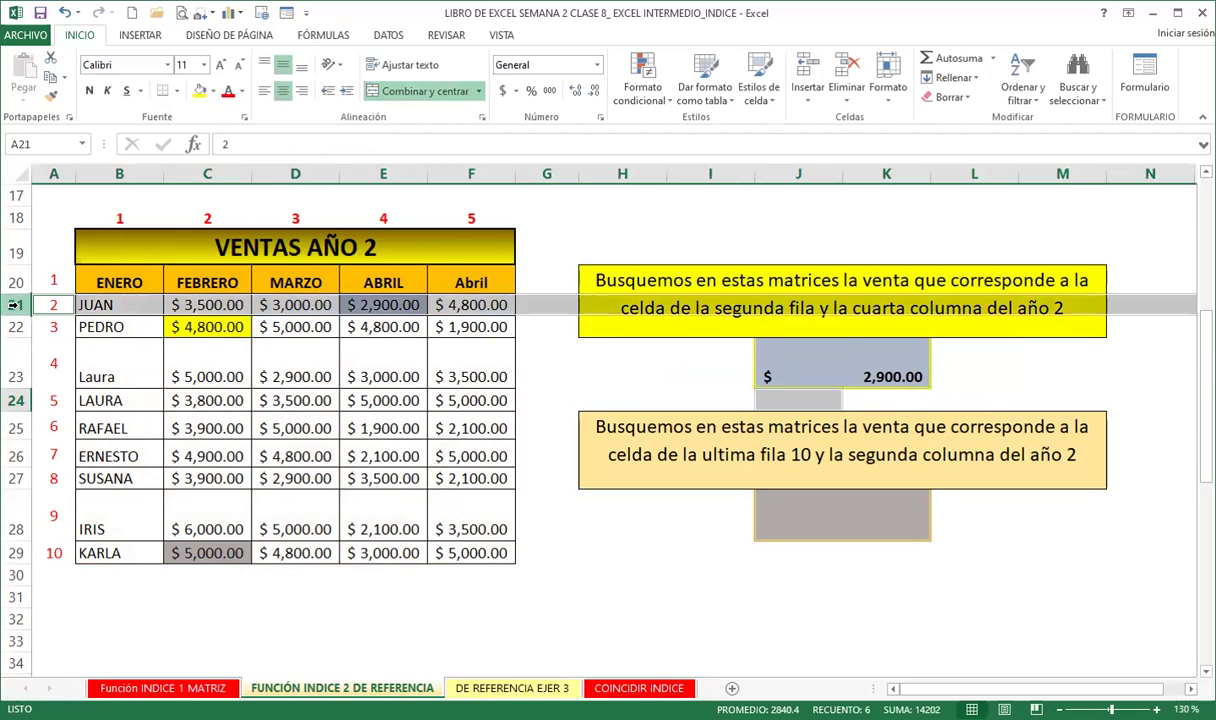
click(385, 172)
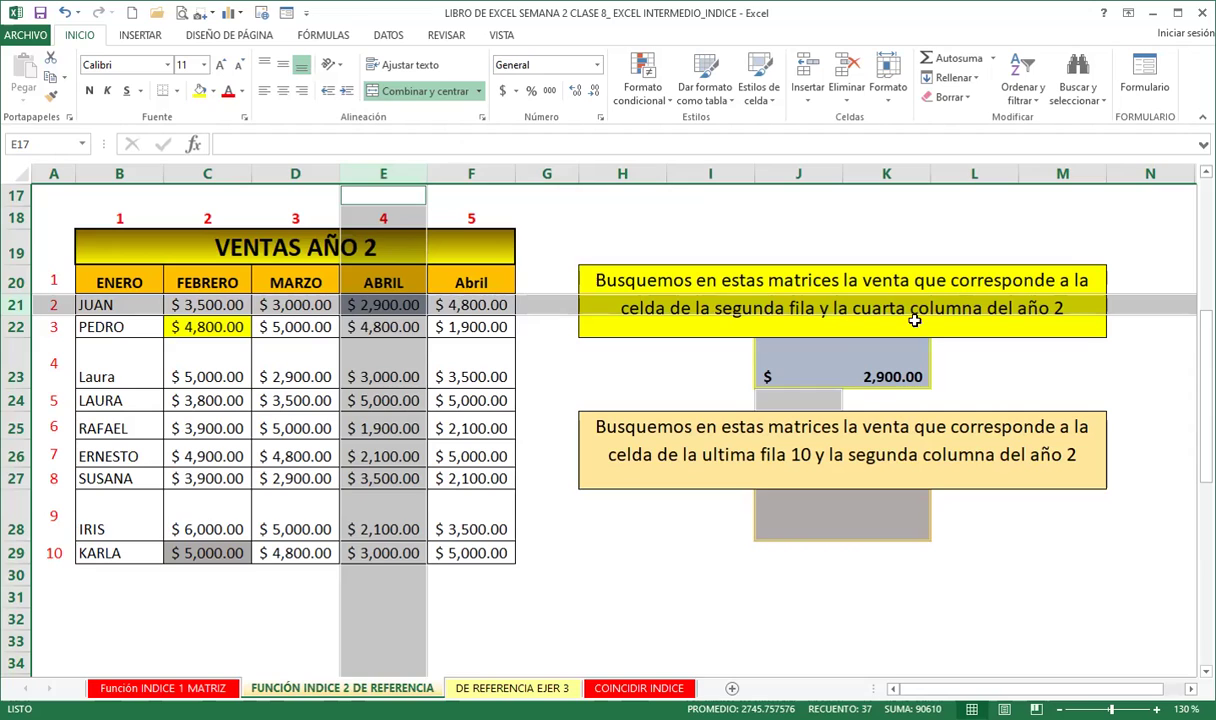
click(855, 352)
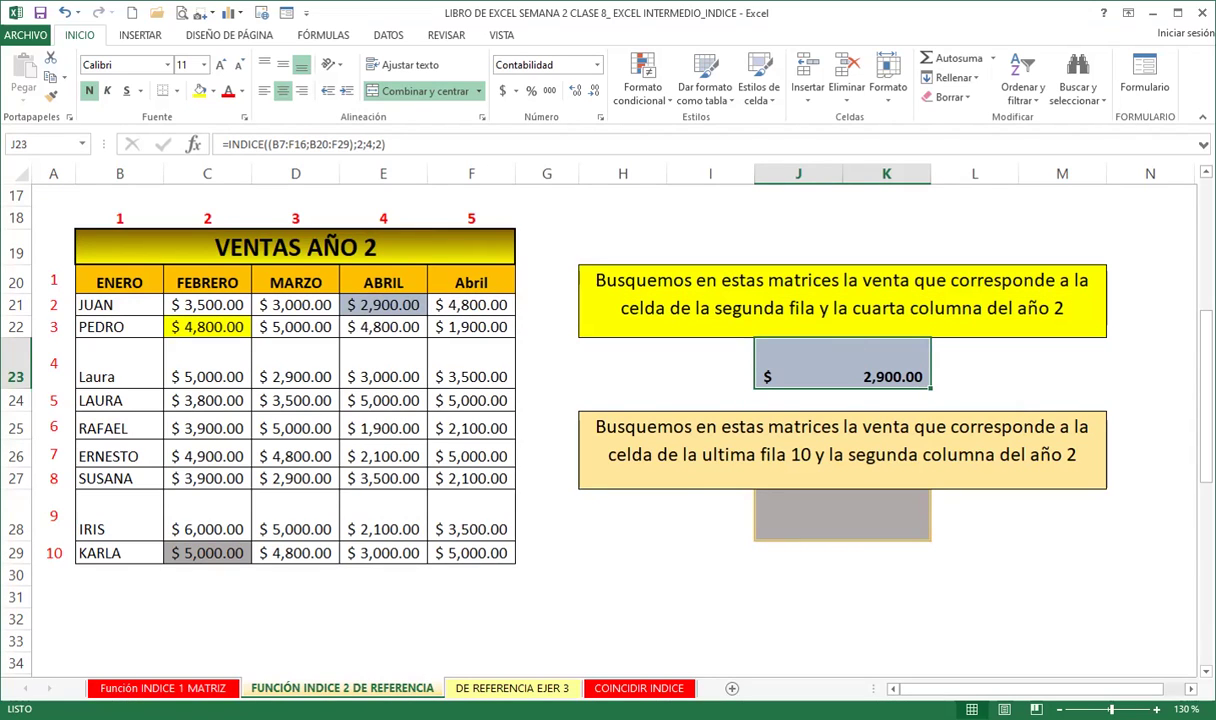
Step: Start an INDICE formula in J28 with the first sales table B7:F16 as its first area
click(875, 506)
text(=)
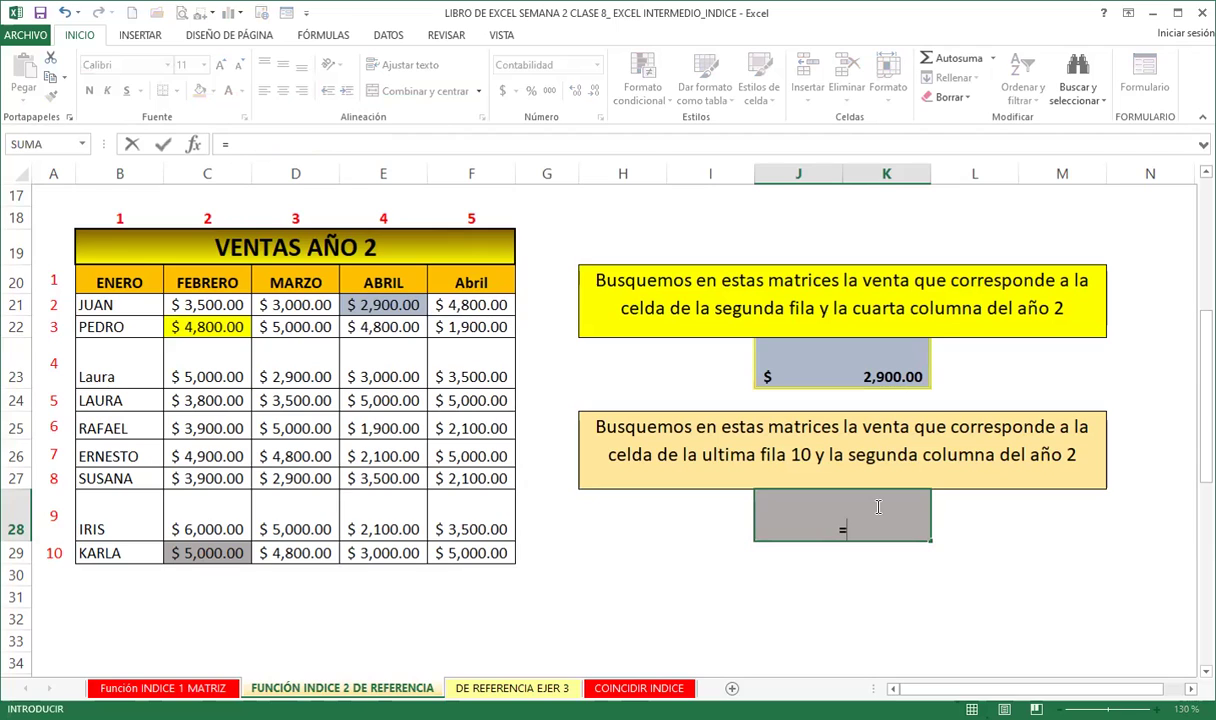
text(IND)
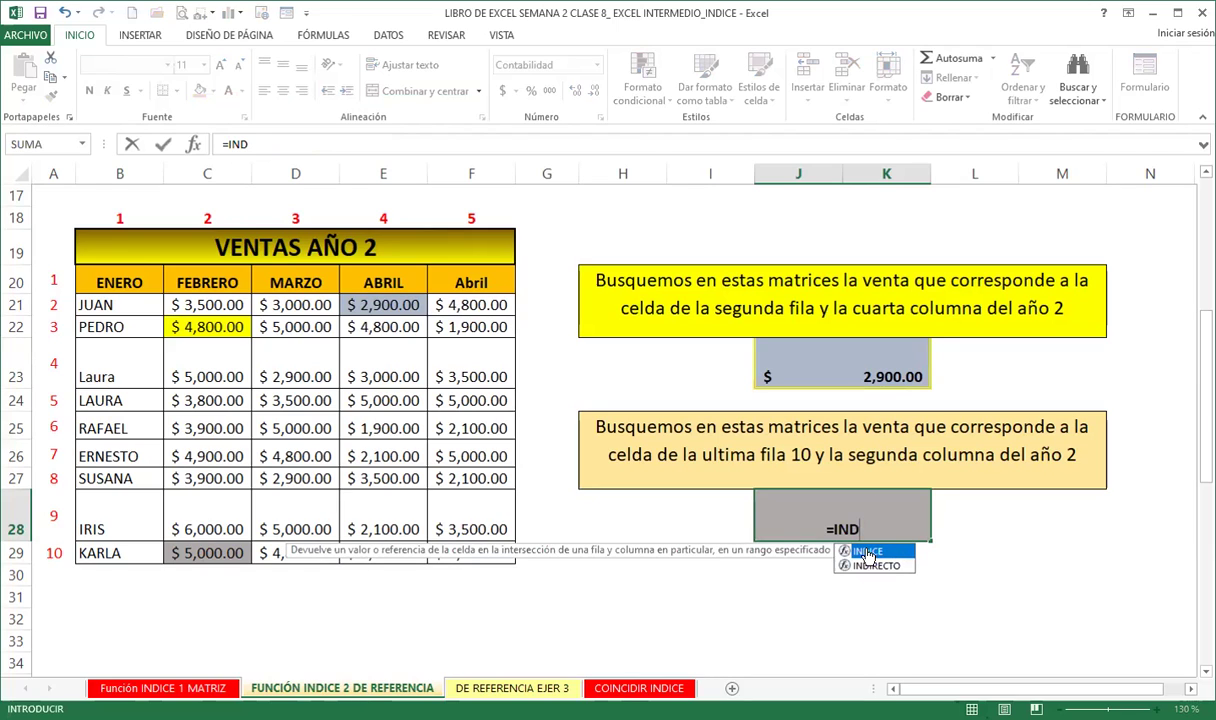
double_click(868, 553)
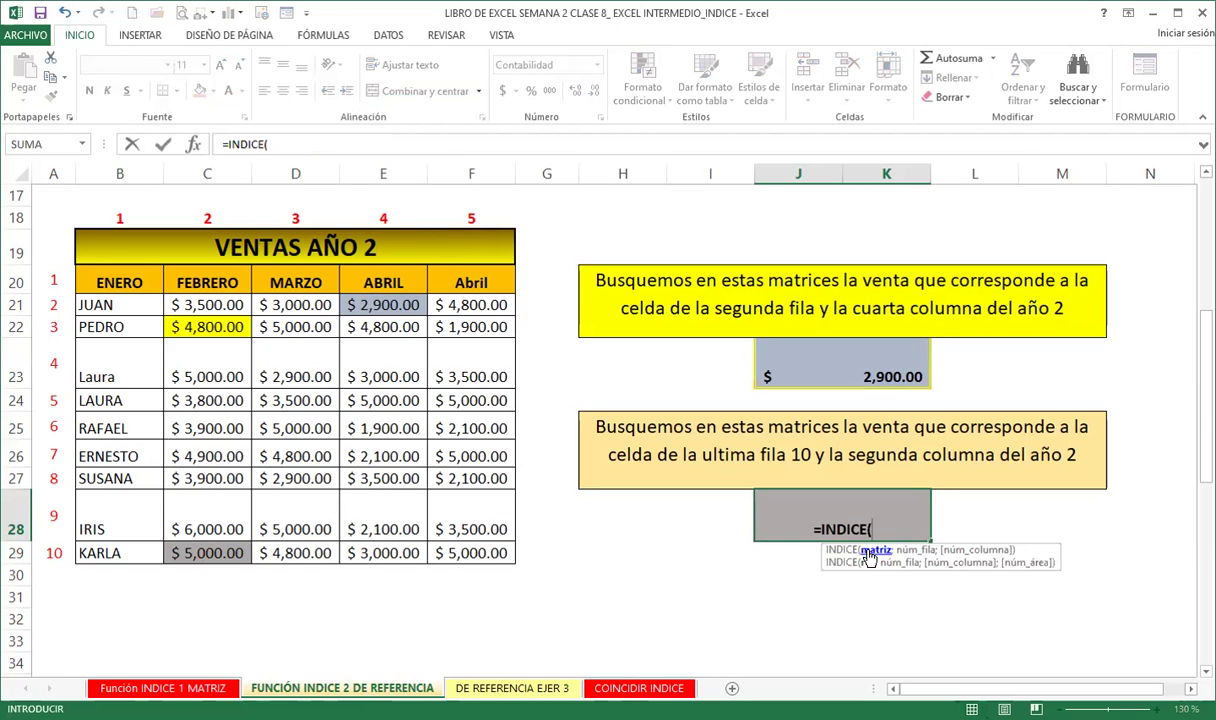
text(()
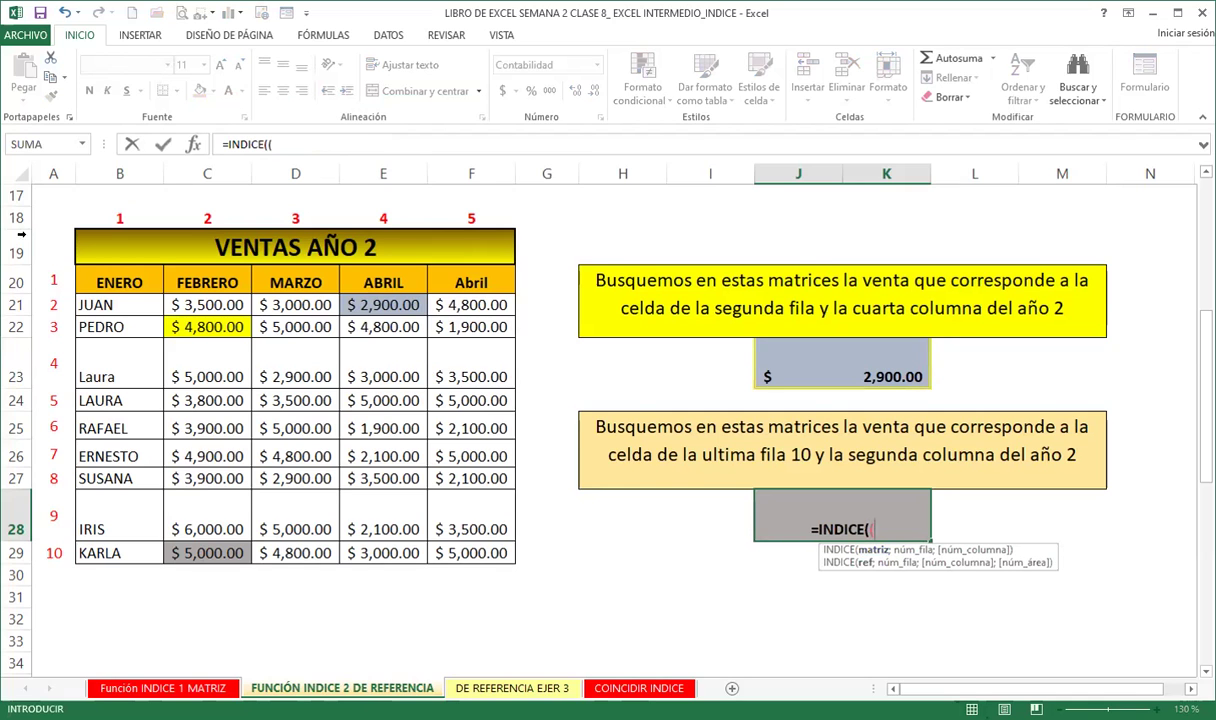
scroll(150, 225, up, 5)
click(133, 321)
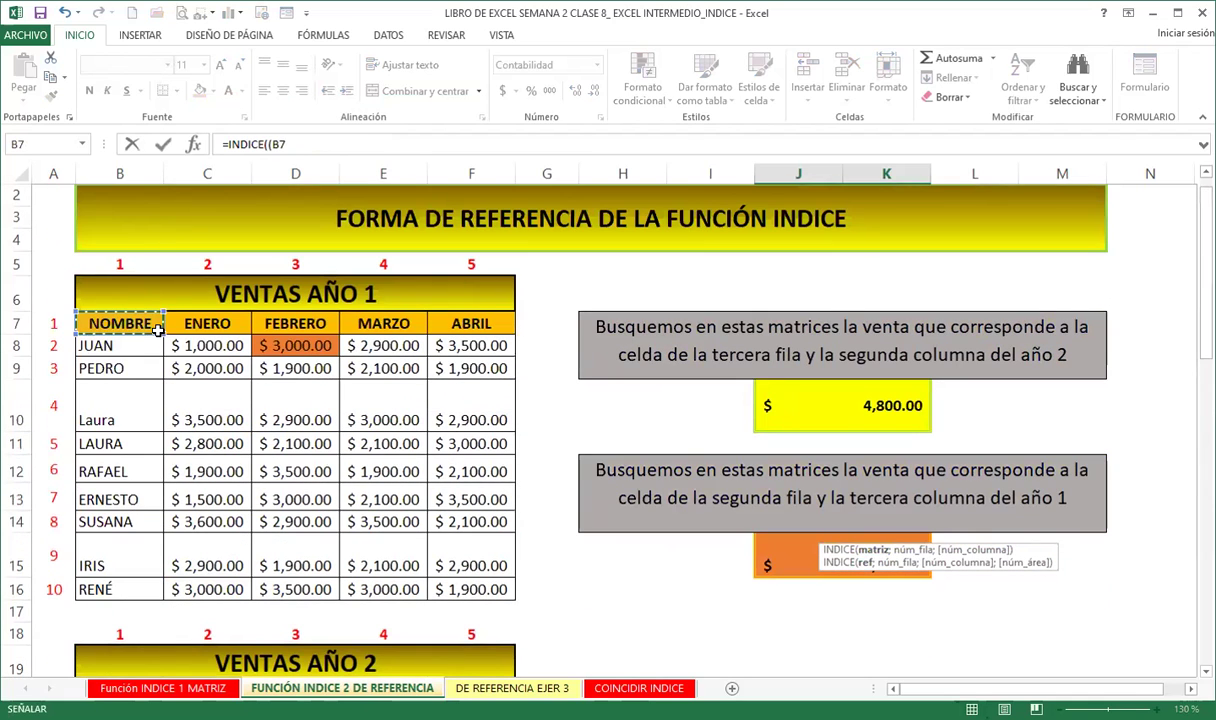
shift+click(443, 578)
scroll(490, 540, down, 3)
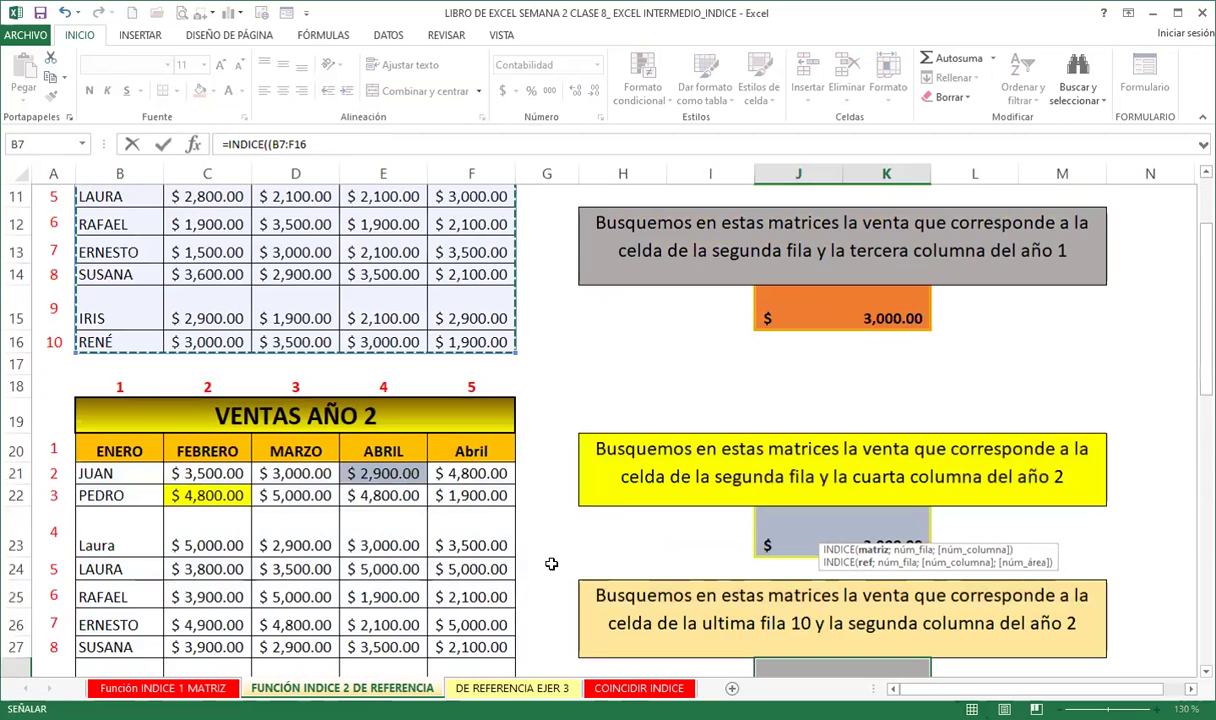
scroll(558, 560, down, 3)
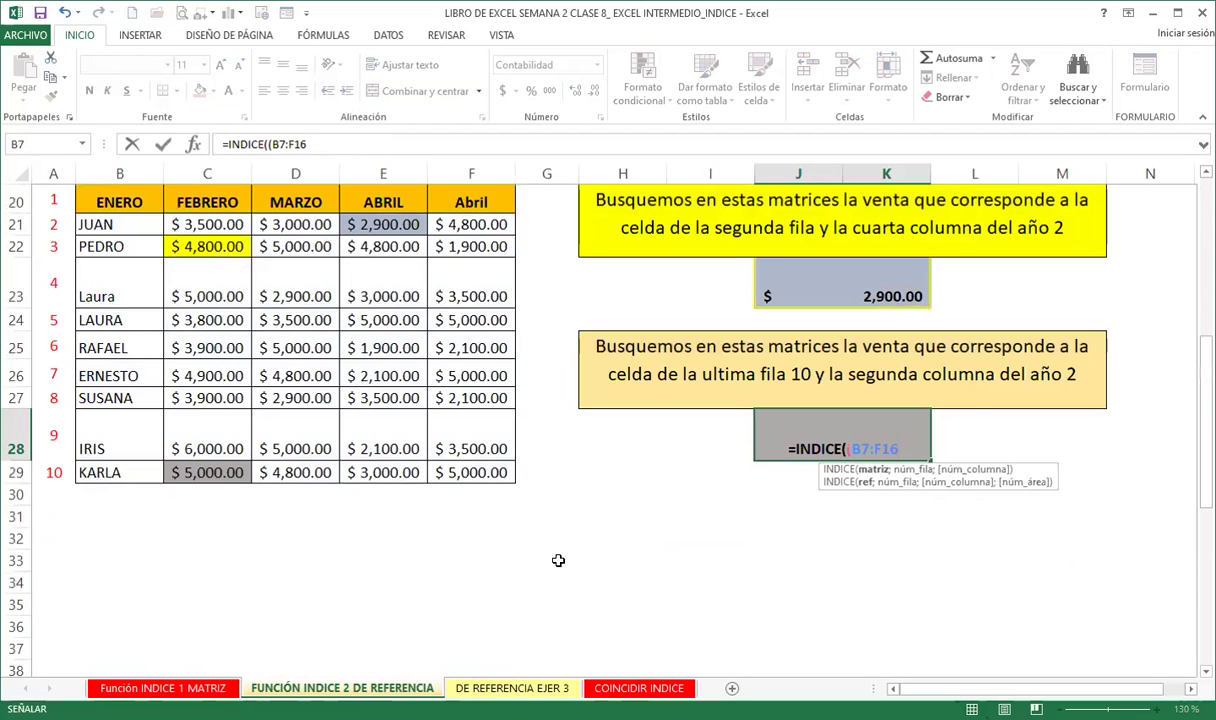
Step: Add B20:F29 as the second area and finish with row 10, column 2, area 2
text(;)
click(104, 203)
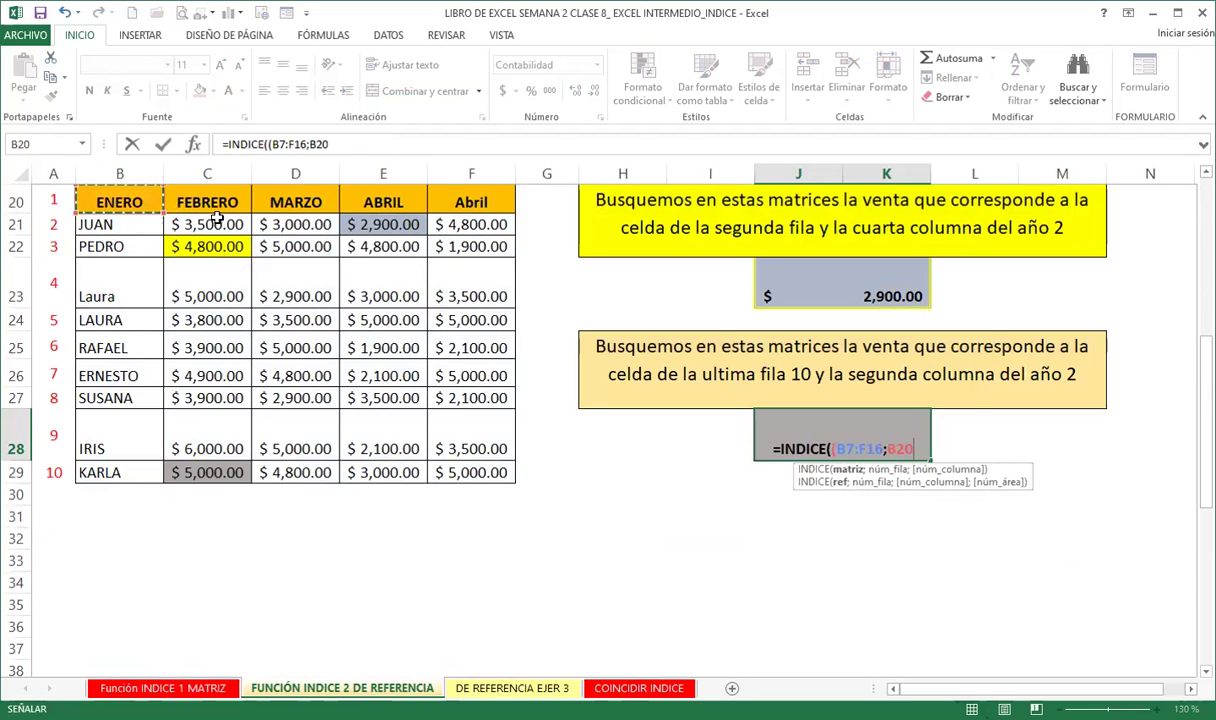
shift+click(445, 468)
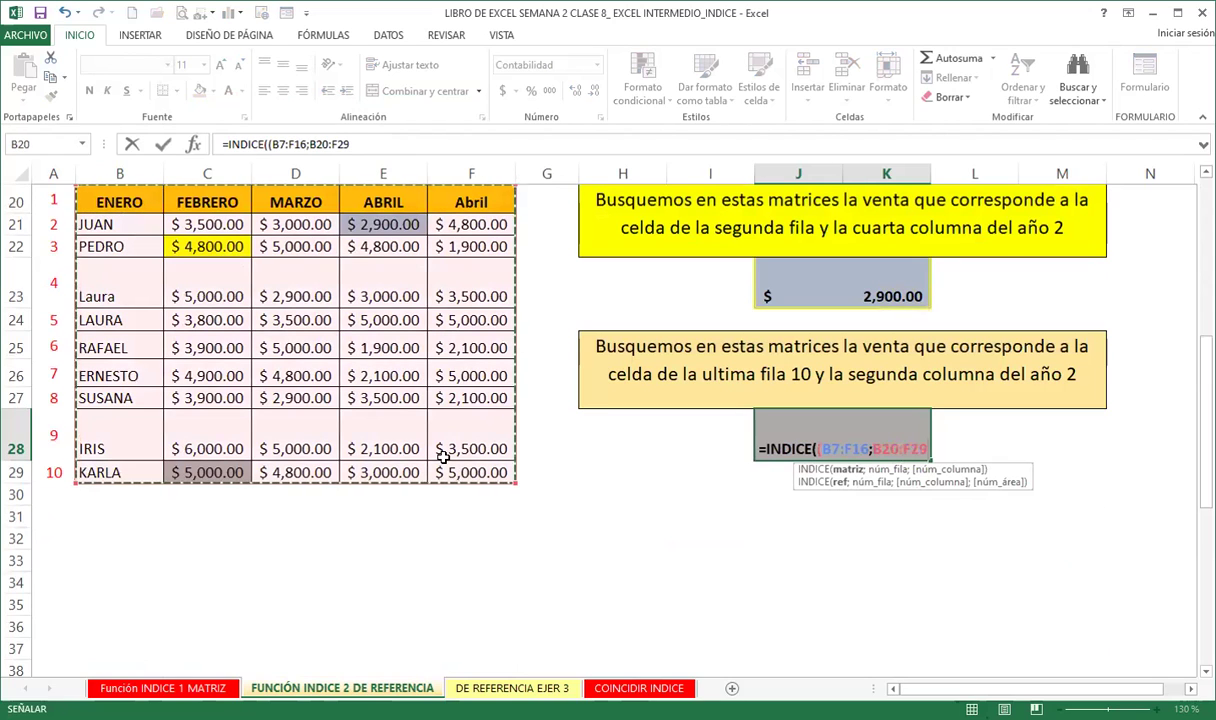
text();)
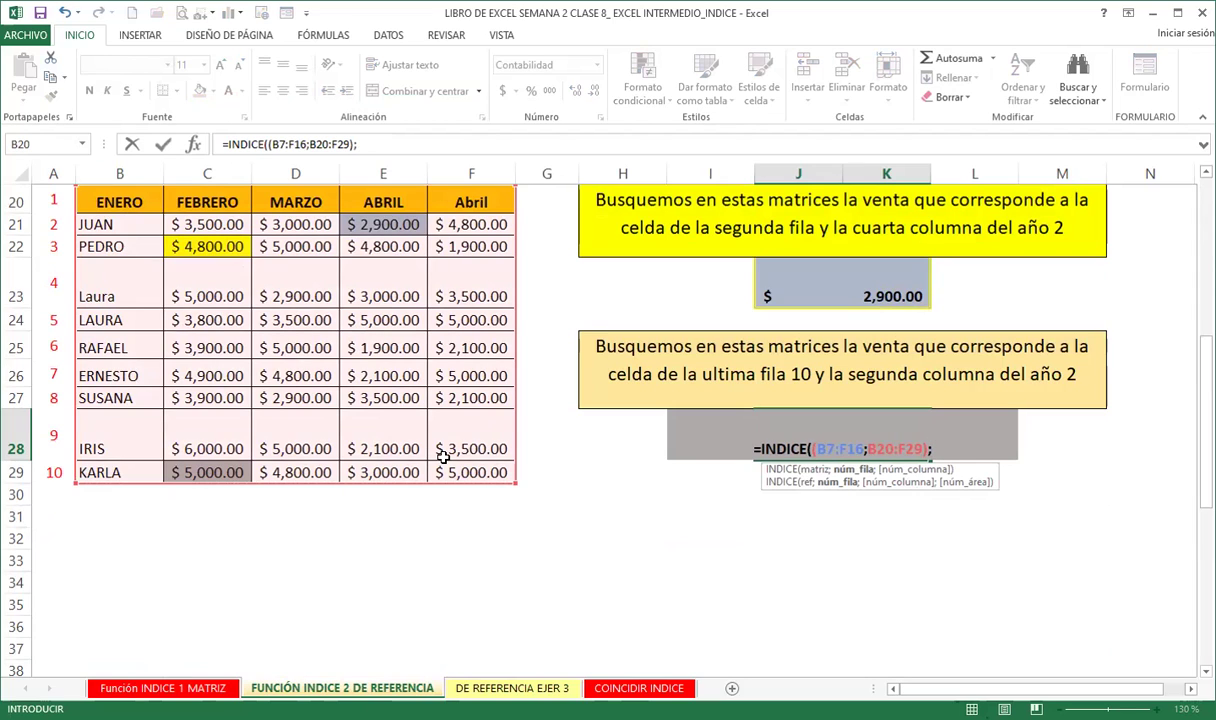
text(10;)
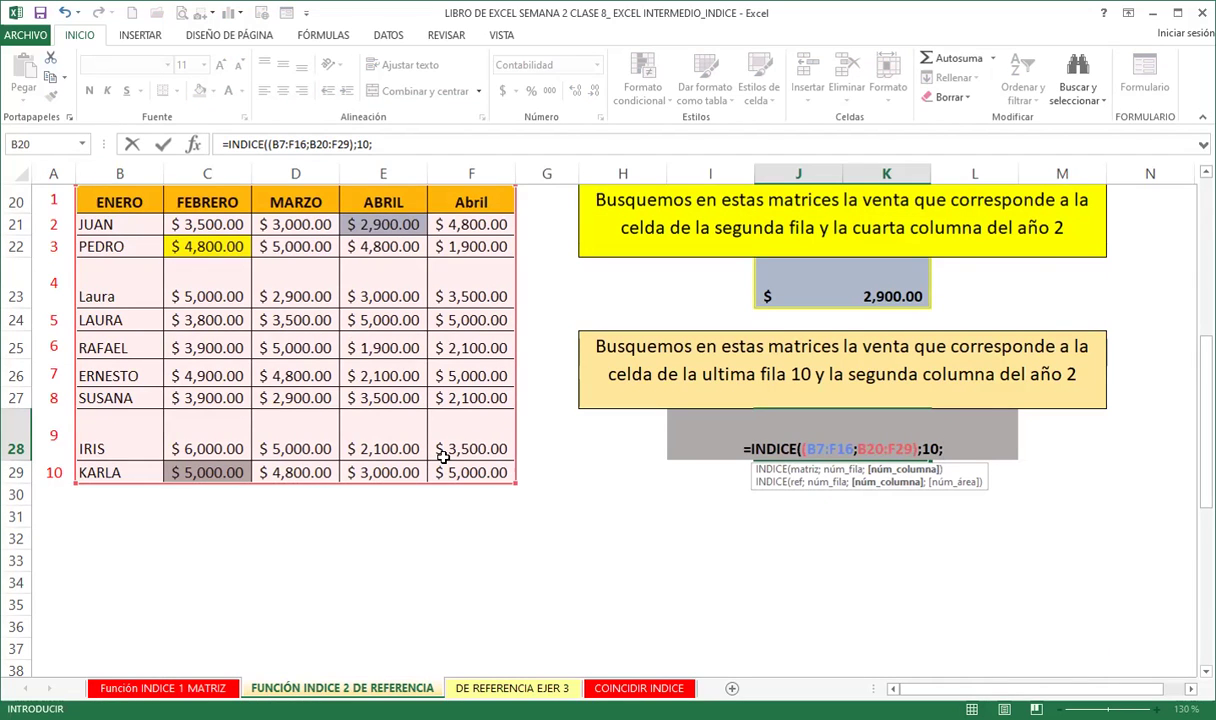
text(2;)
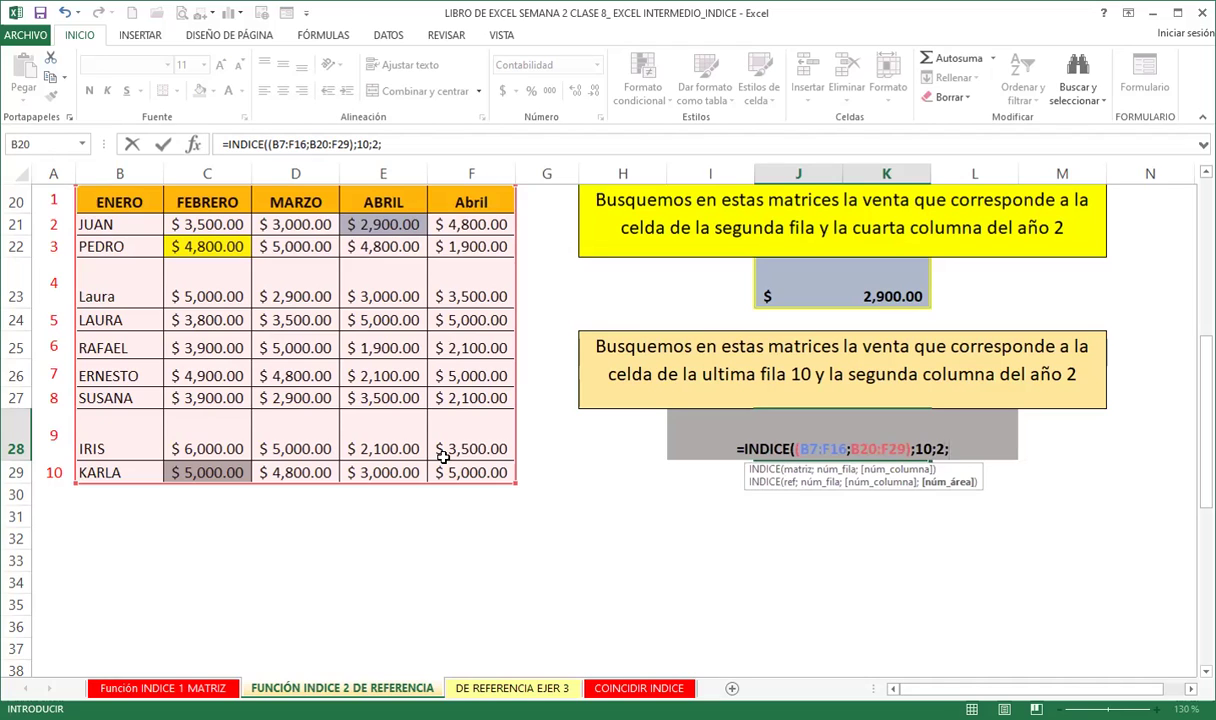
text(2))
key(Return)
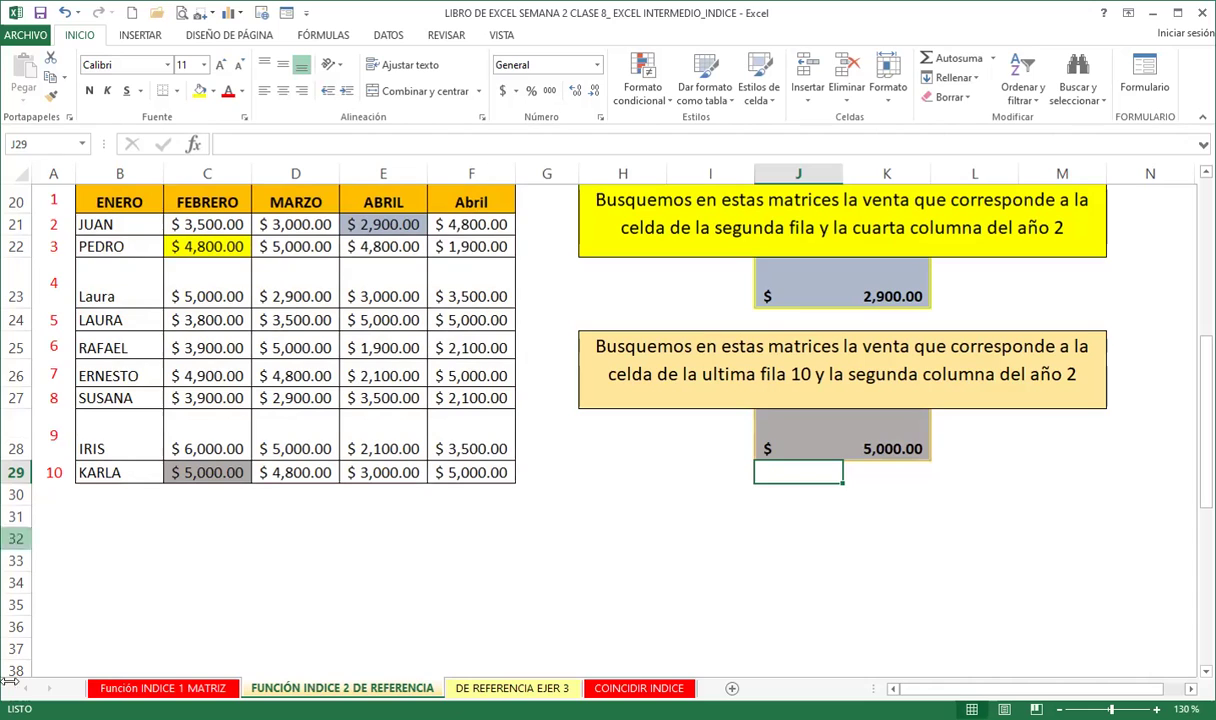
Step: Leave J28 and scroll back over the sheet to review the INDICE answers
click(508, 560)
scroll(550, 542, up, 3)
scroll(550, 542, up, 1)
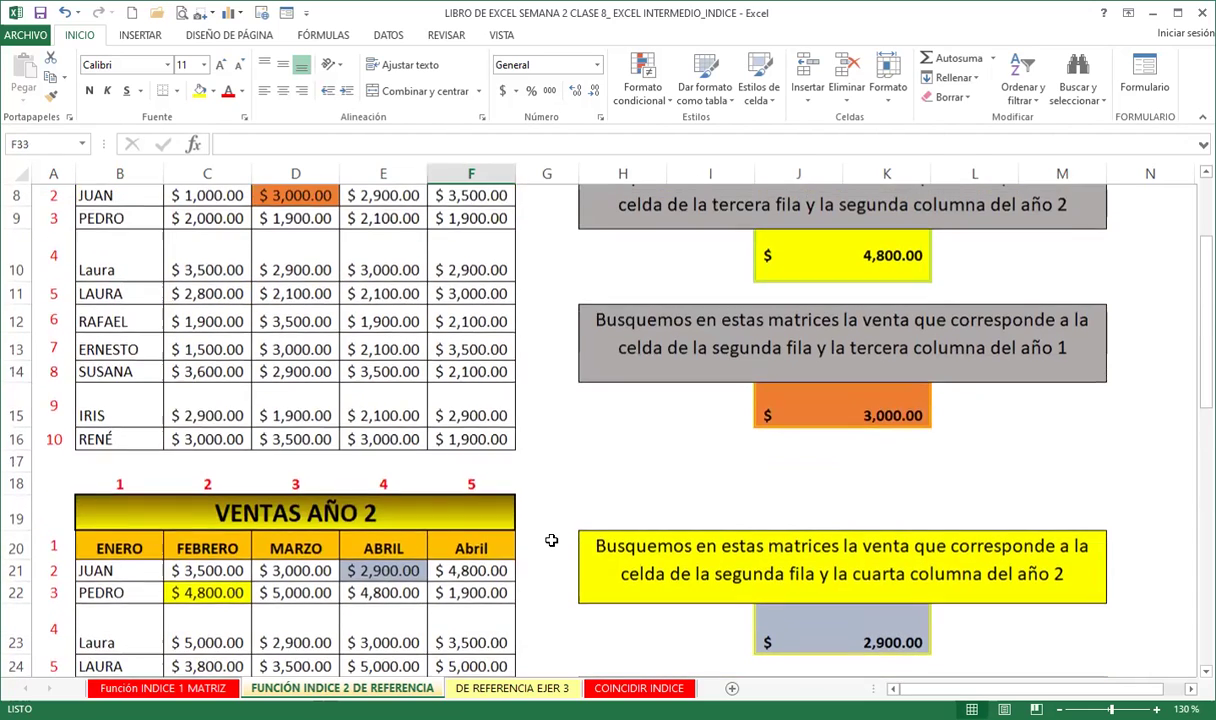
scroll(551, 537, up, 2)
scroll(600, 540, down, 1)
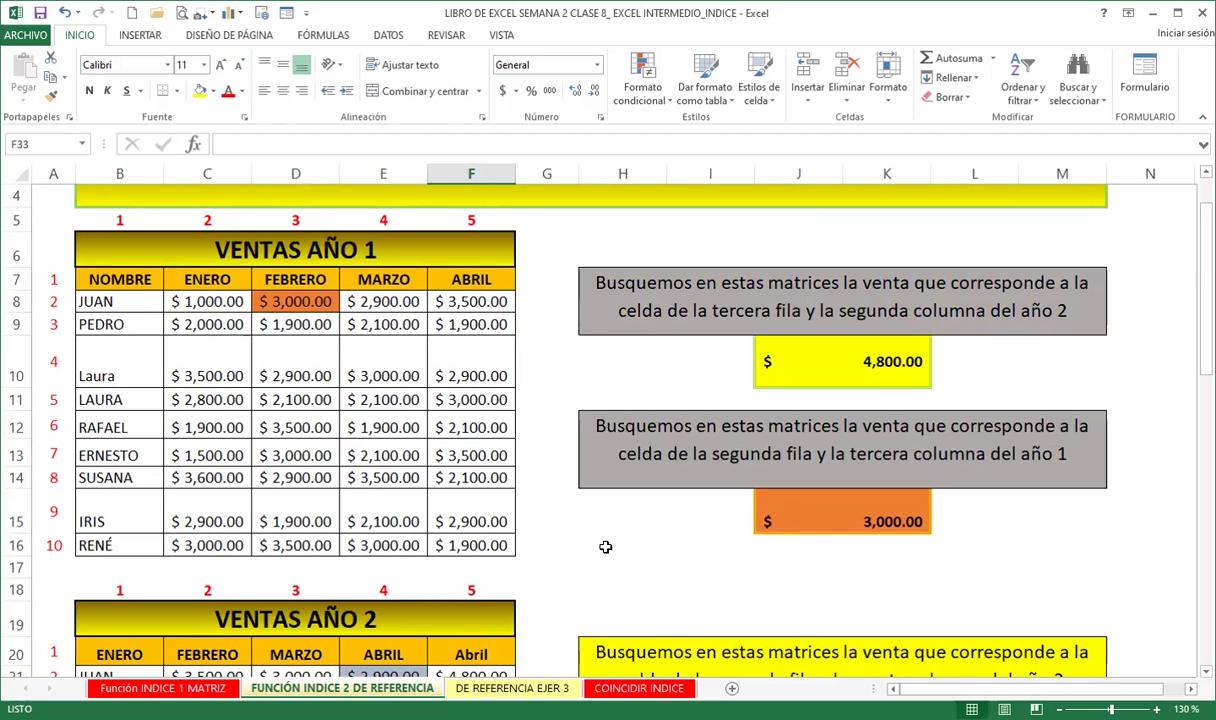
Step: On DE REFERENCIA EJER 3, fill the CATEGORÍA A and CATEGORÍA B label cells orange
click(505, 688)
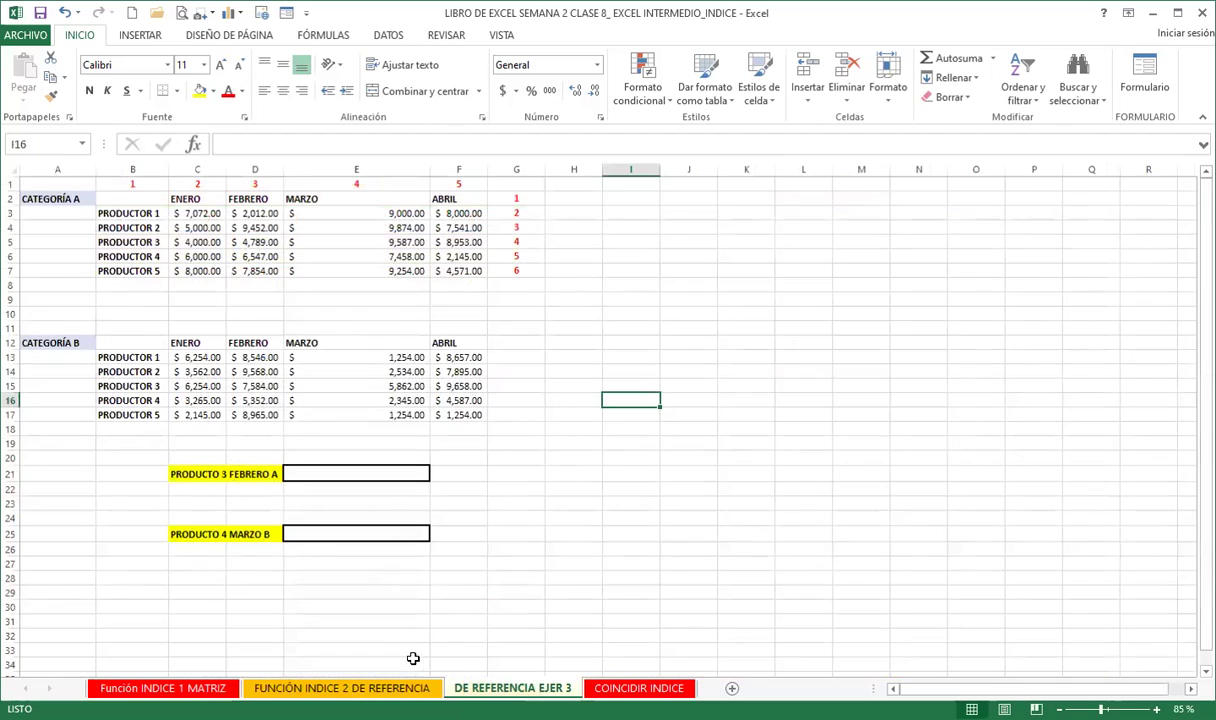
scroll(551, 584, up, 2)
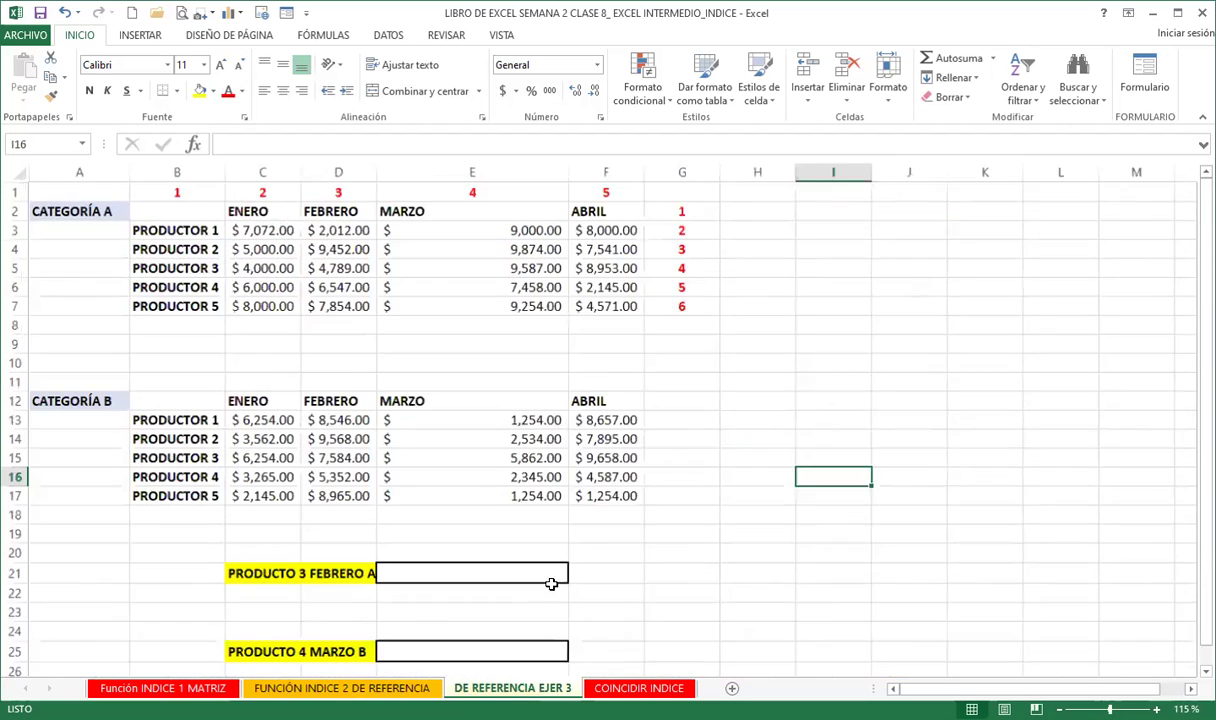
click(74, 212)
ctrl+click(77, 409)
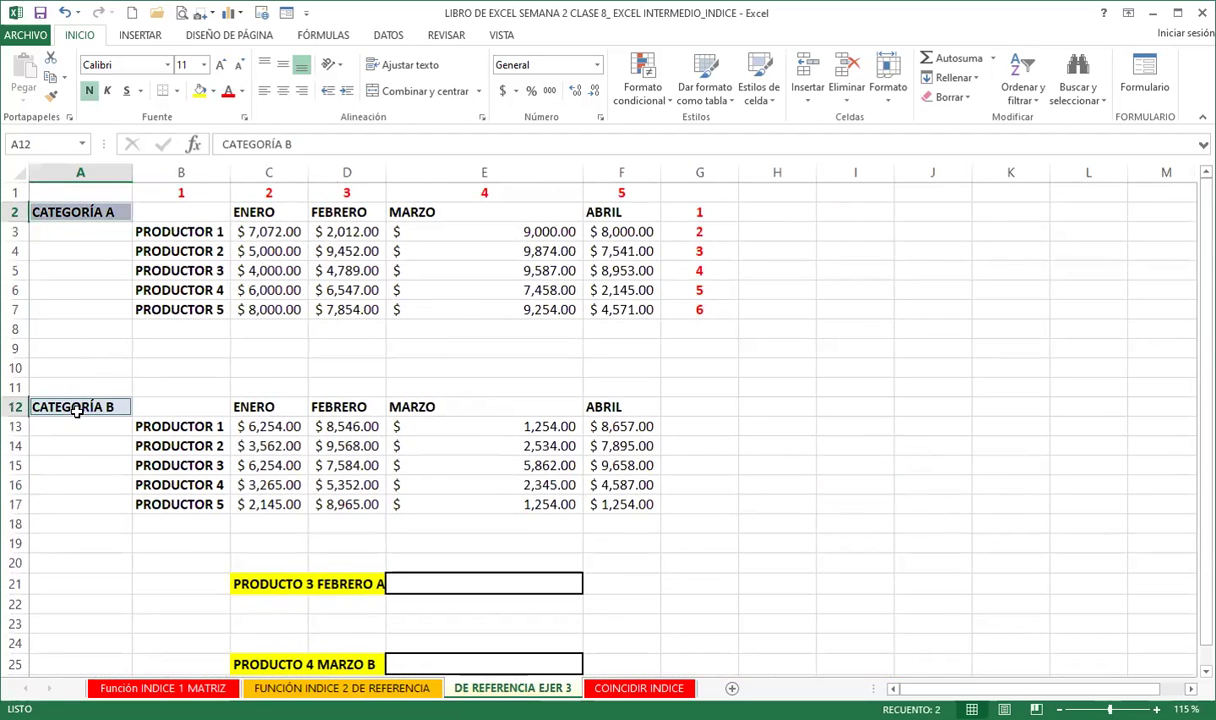
click(213, 91)
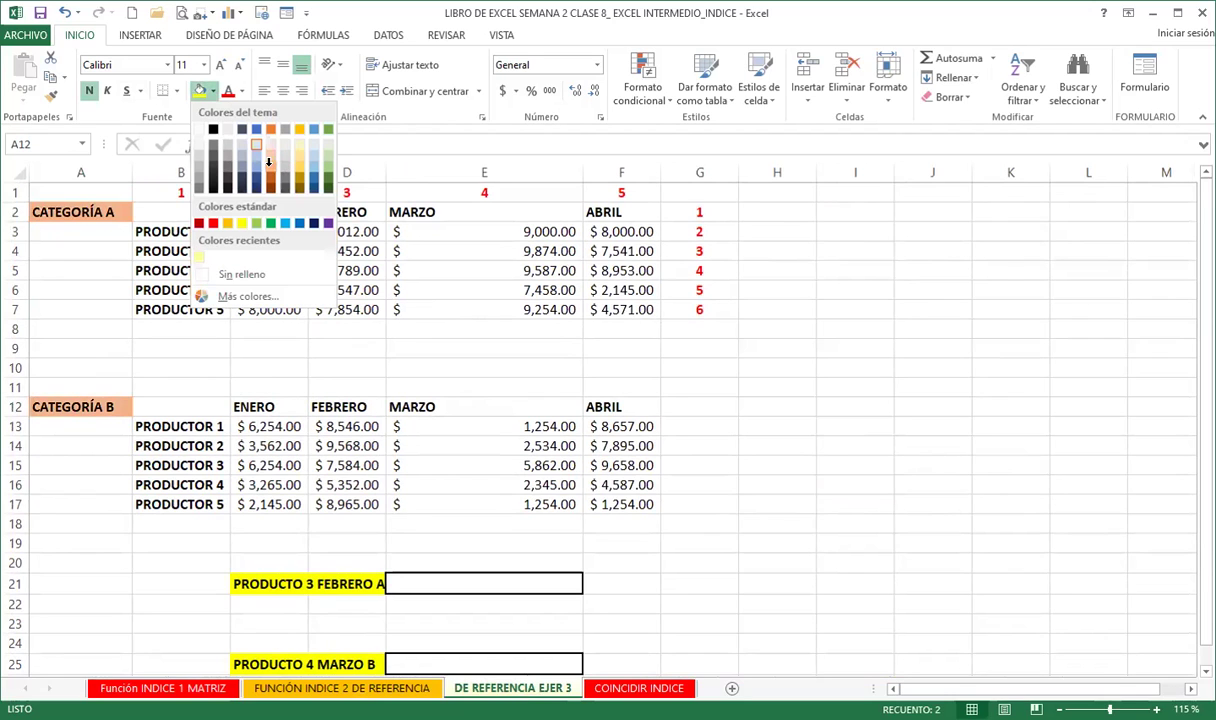
click(268, 162)
click(200, 345)
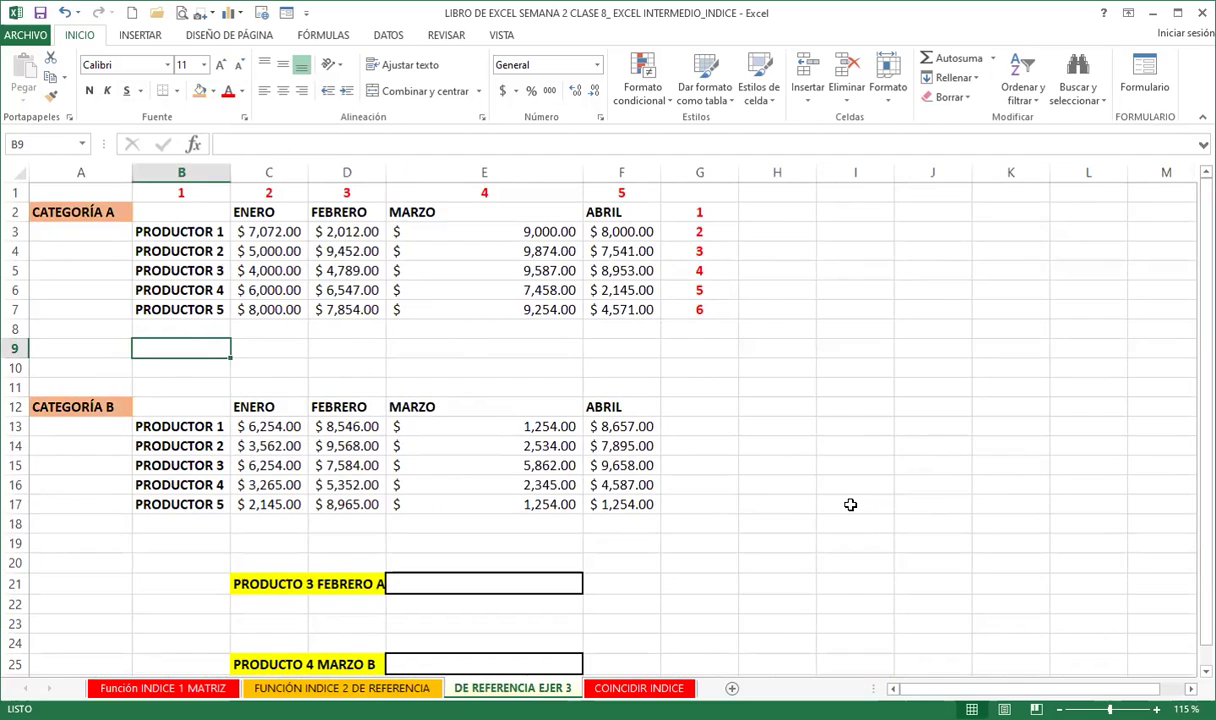
scroll(850, 504, up, 1)
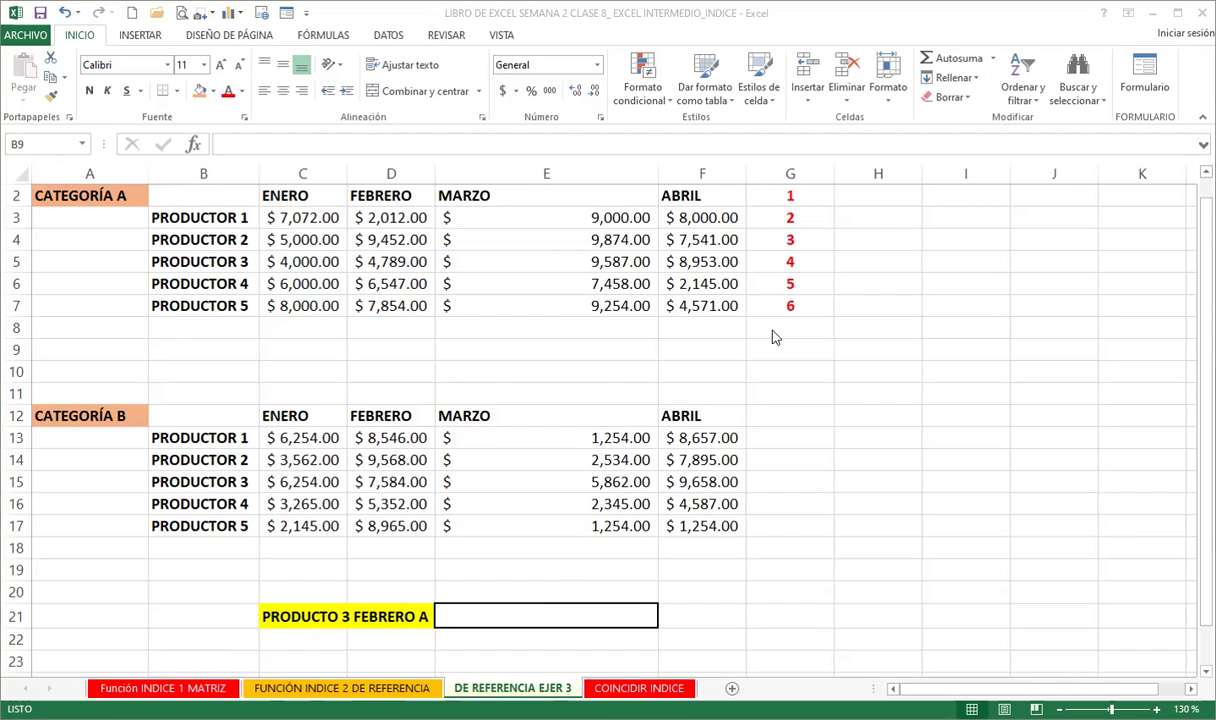
Step: Begin =INDICE(( in E21 beside PRODUCTO 3 FEBRERO A
click(487, 619)
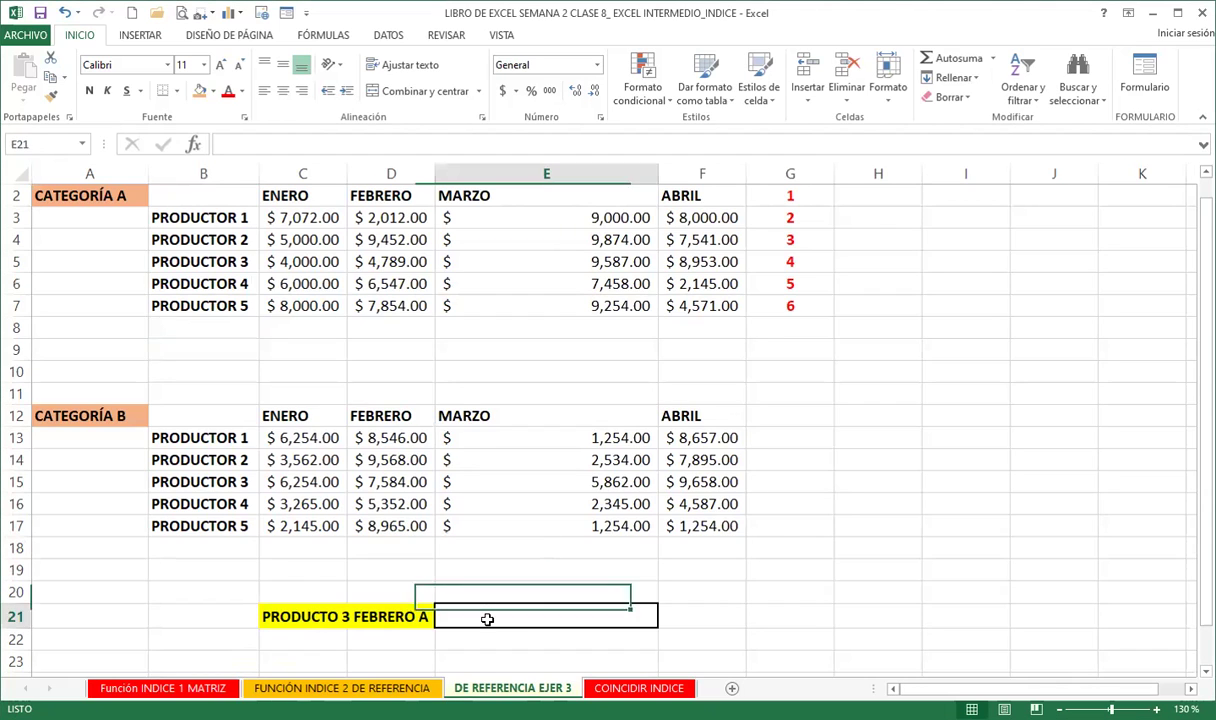
text(=)
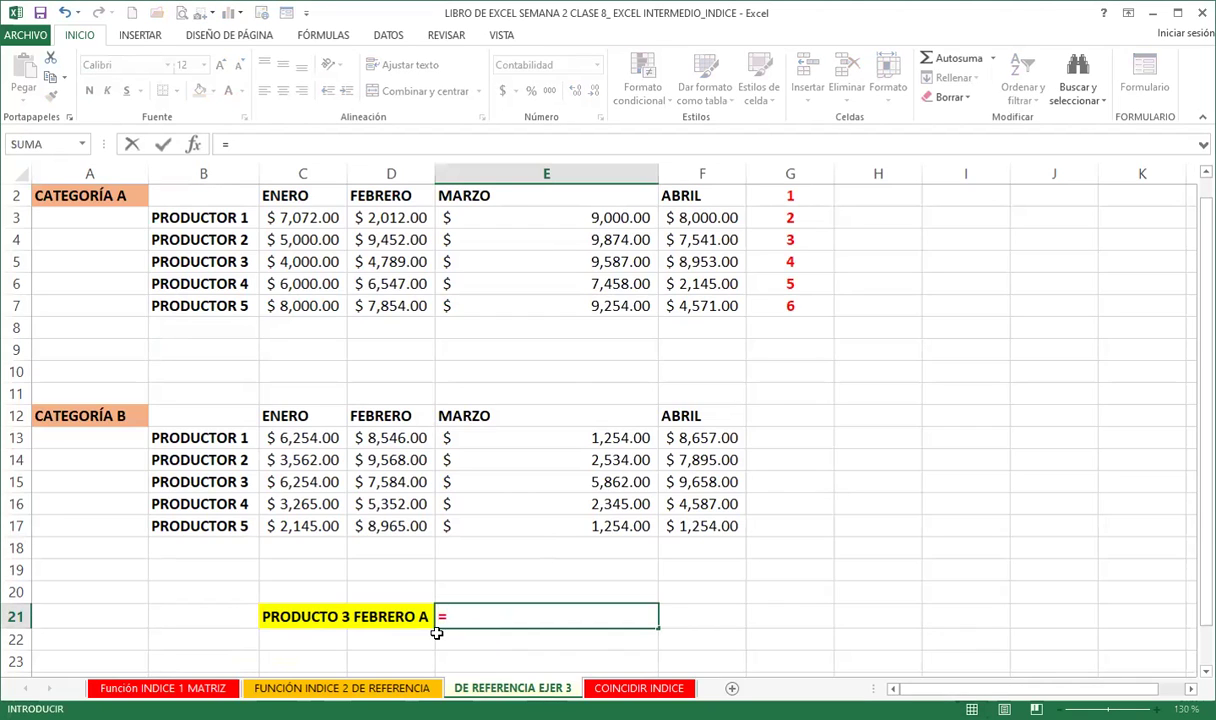
text(INDICE(()
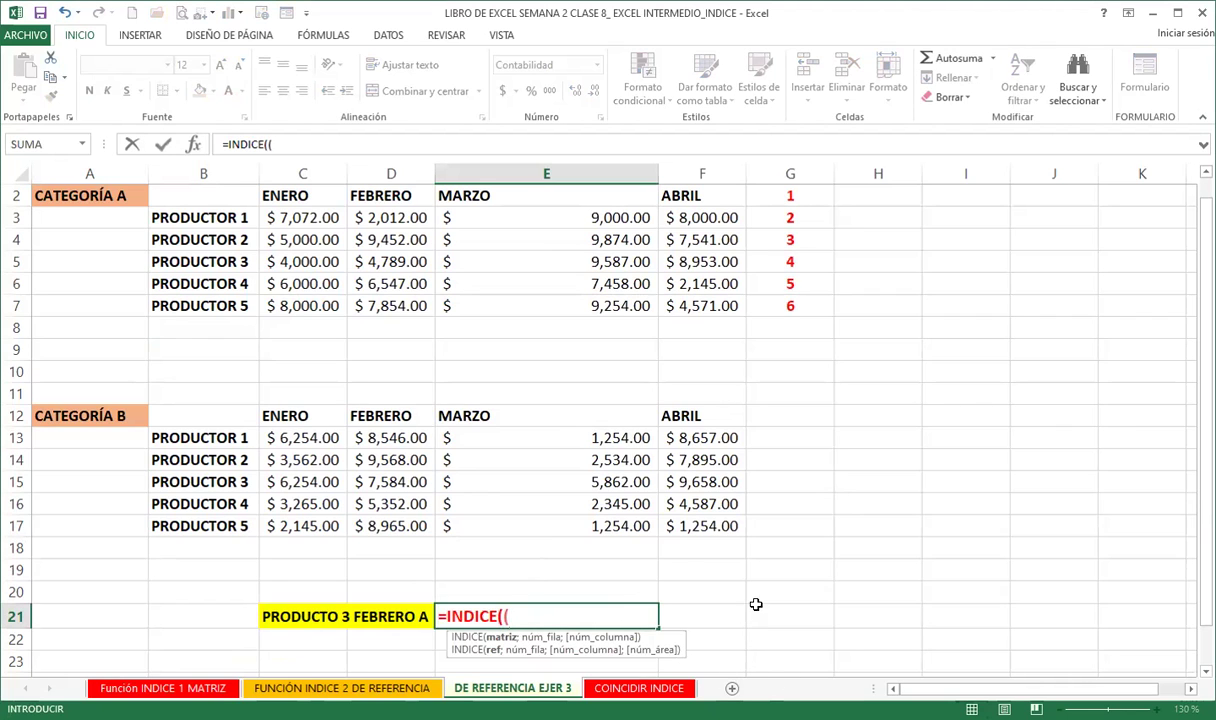
scroll(817, 568, up, 1)
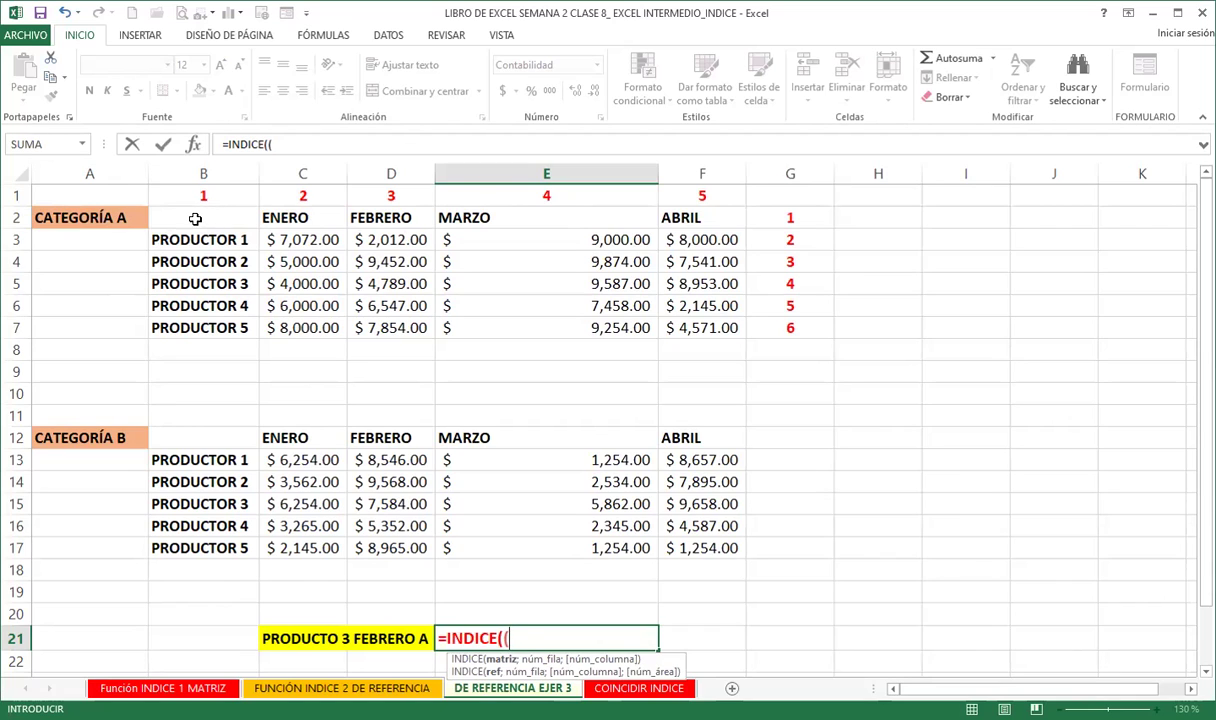
Step: Complete E21 as =INDICE((B2:F7;B12:F17);4;3;1), returning 4,789.00
click(200, 220)
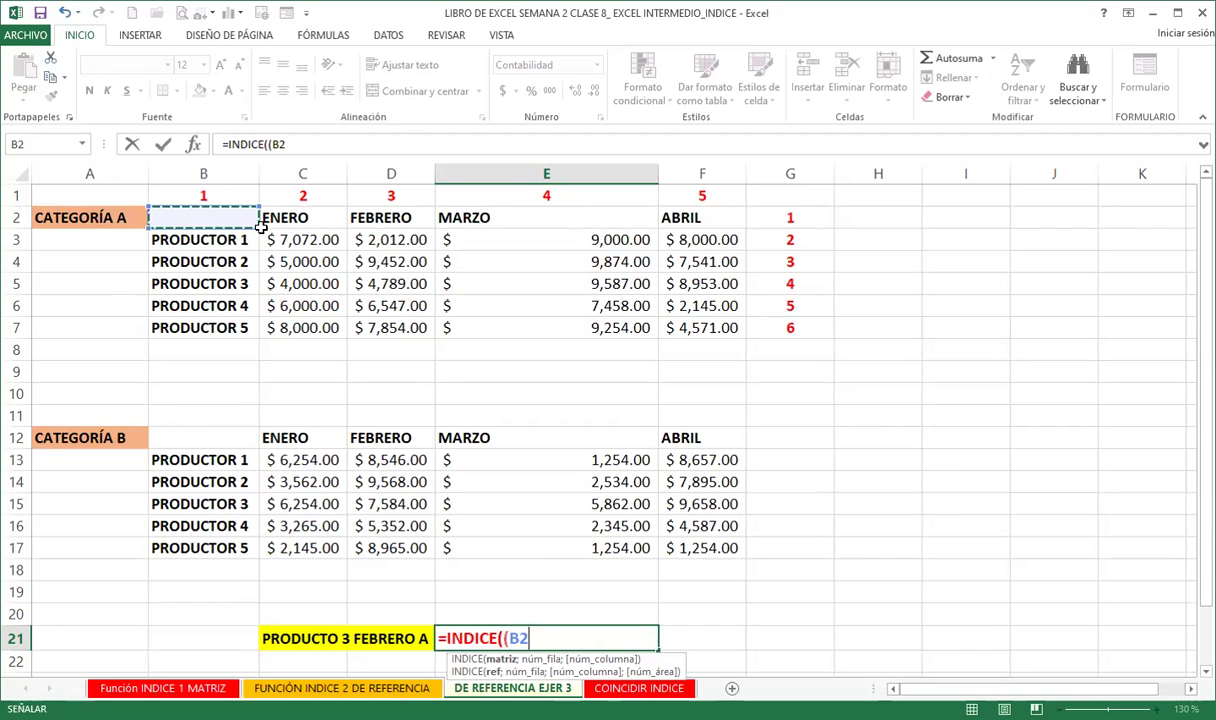
shift+click(683, 330)
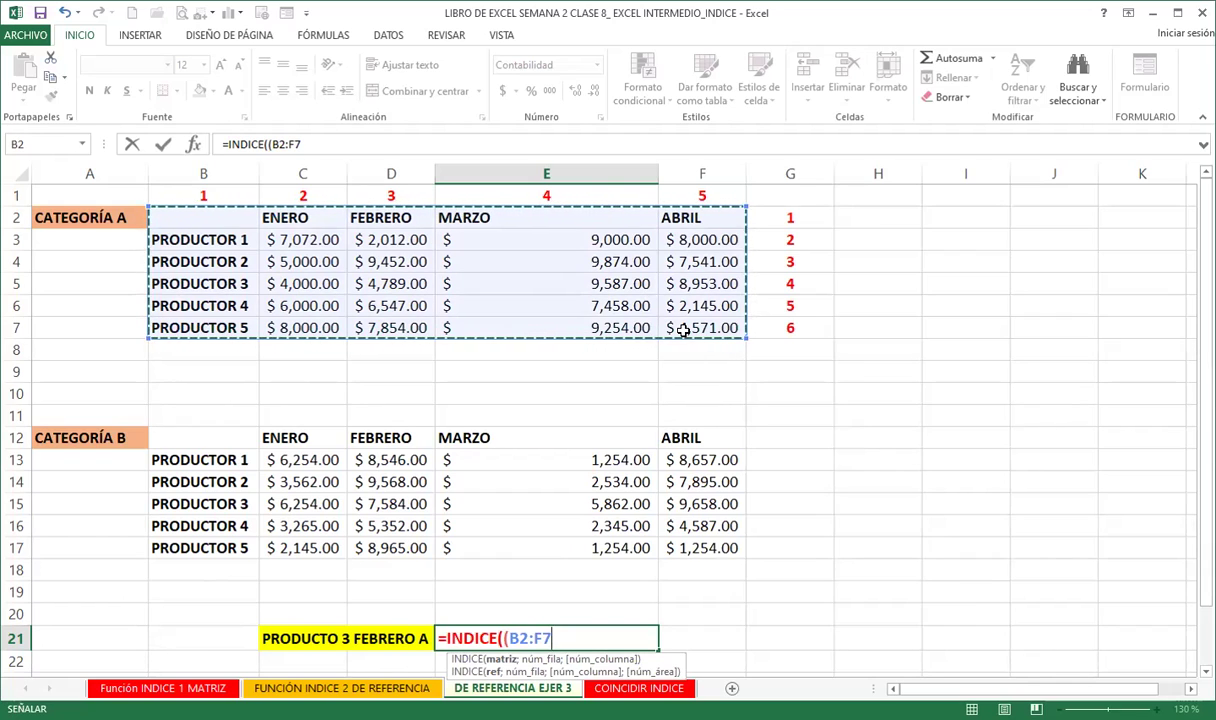
text(;)
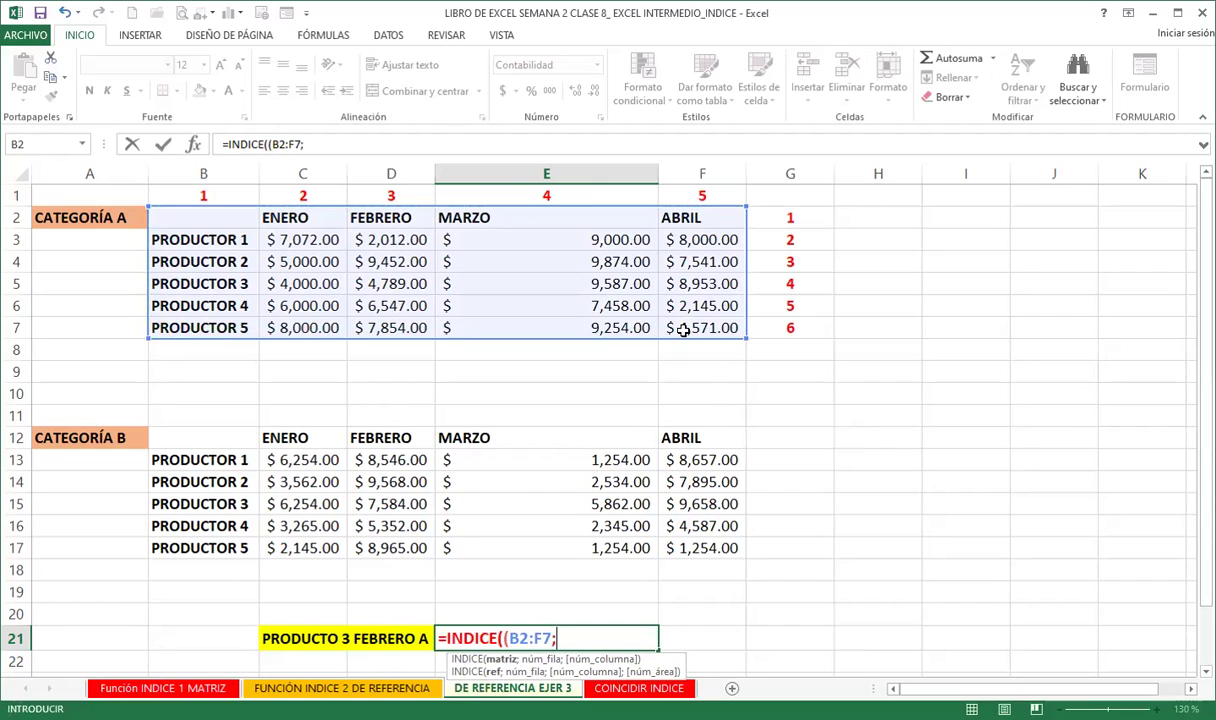
click(240, 438)
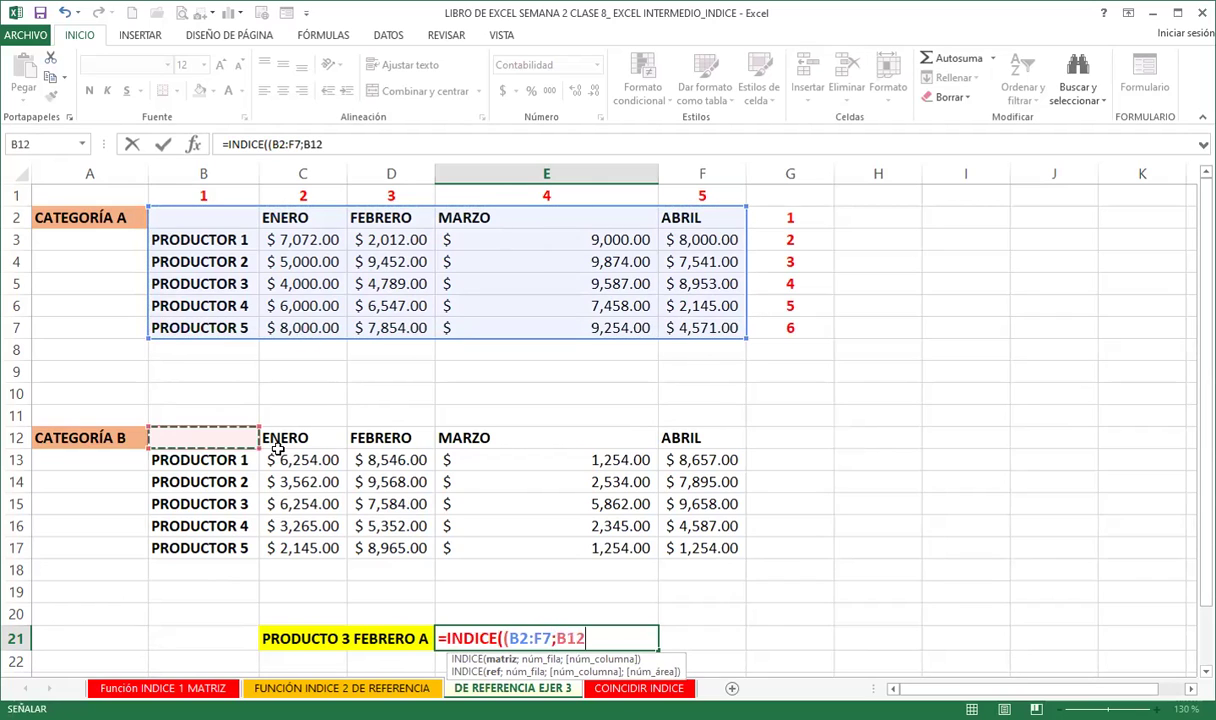
shift+click(668, 570)
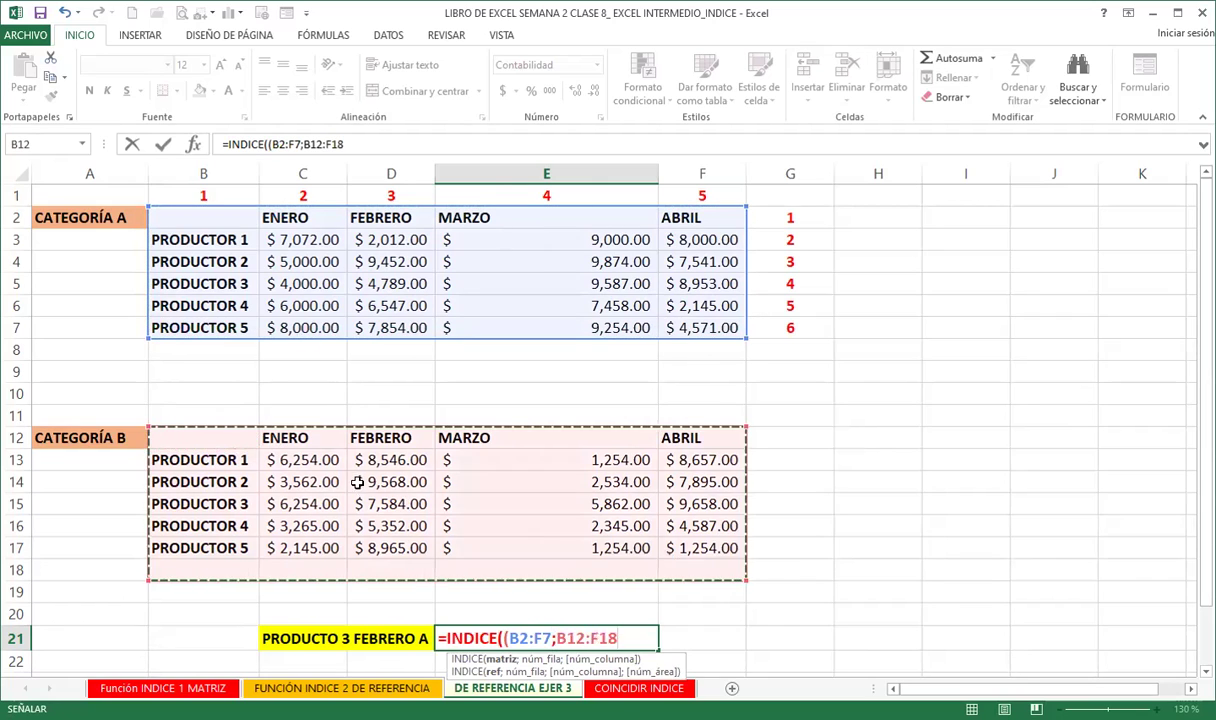
click(215, 442)
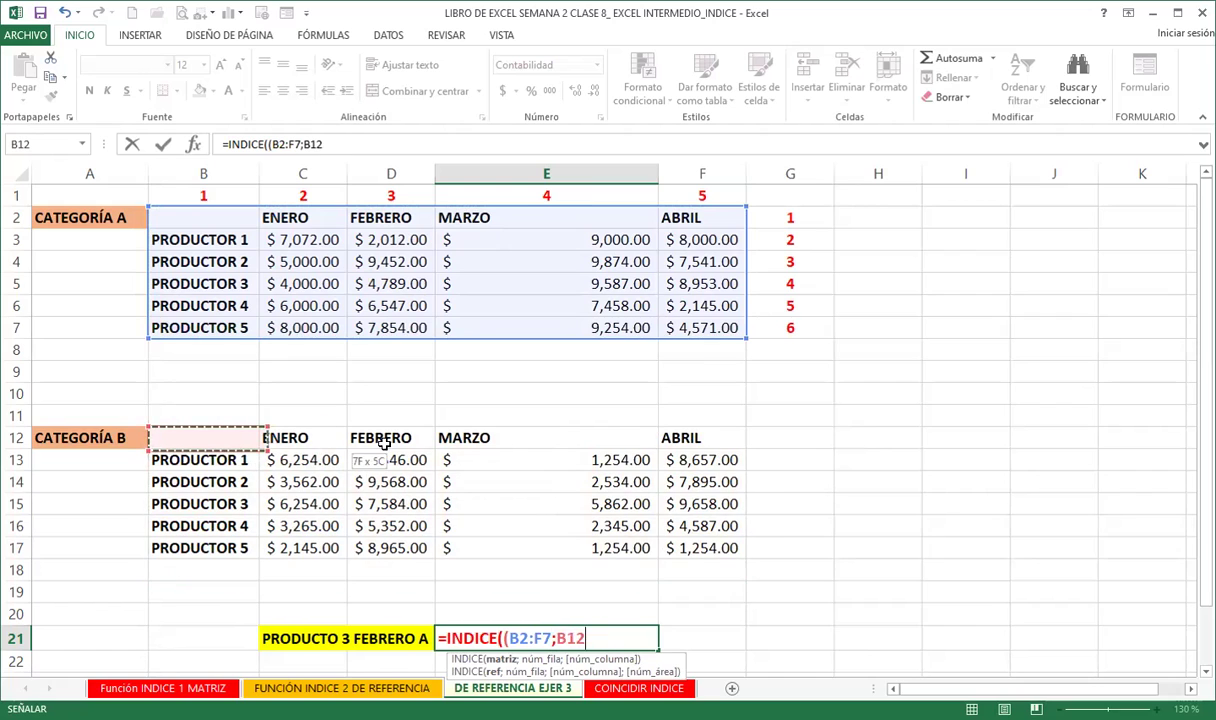
shift+click(693, 543)
text();)
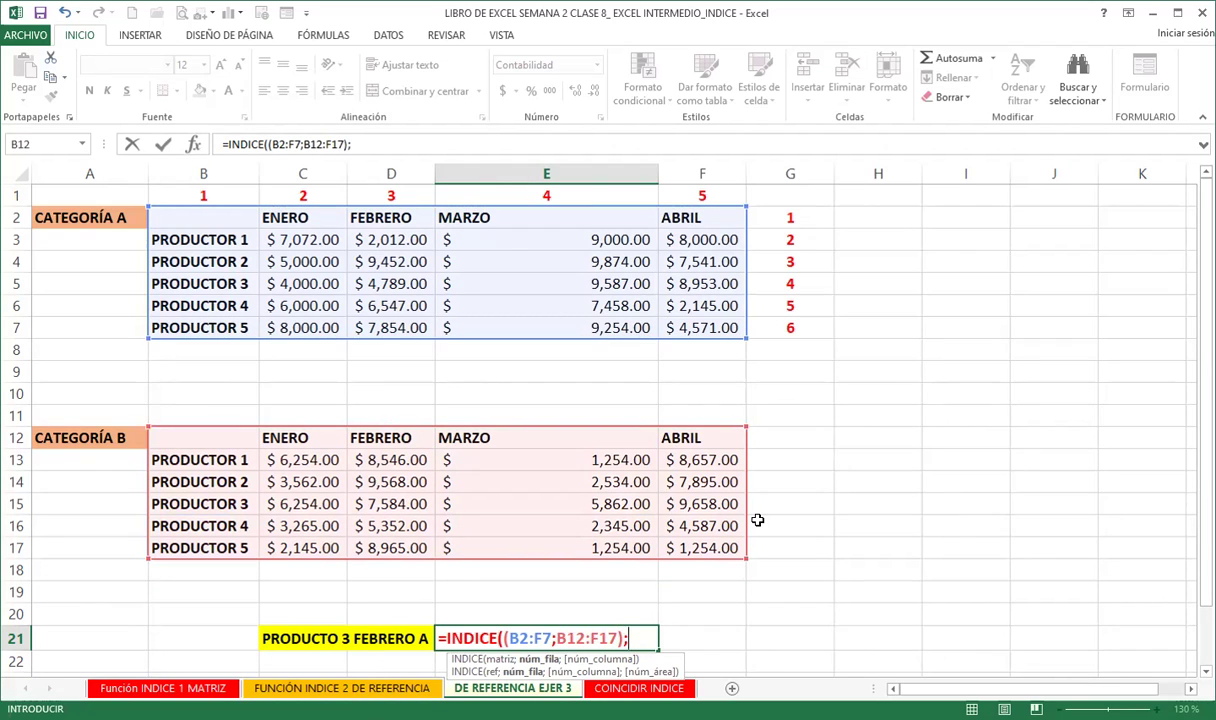
text(4)
text(;)
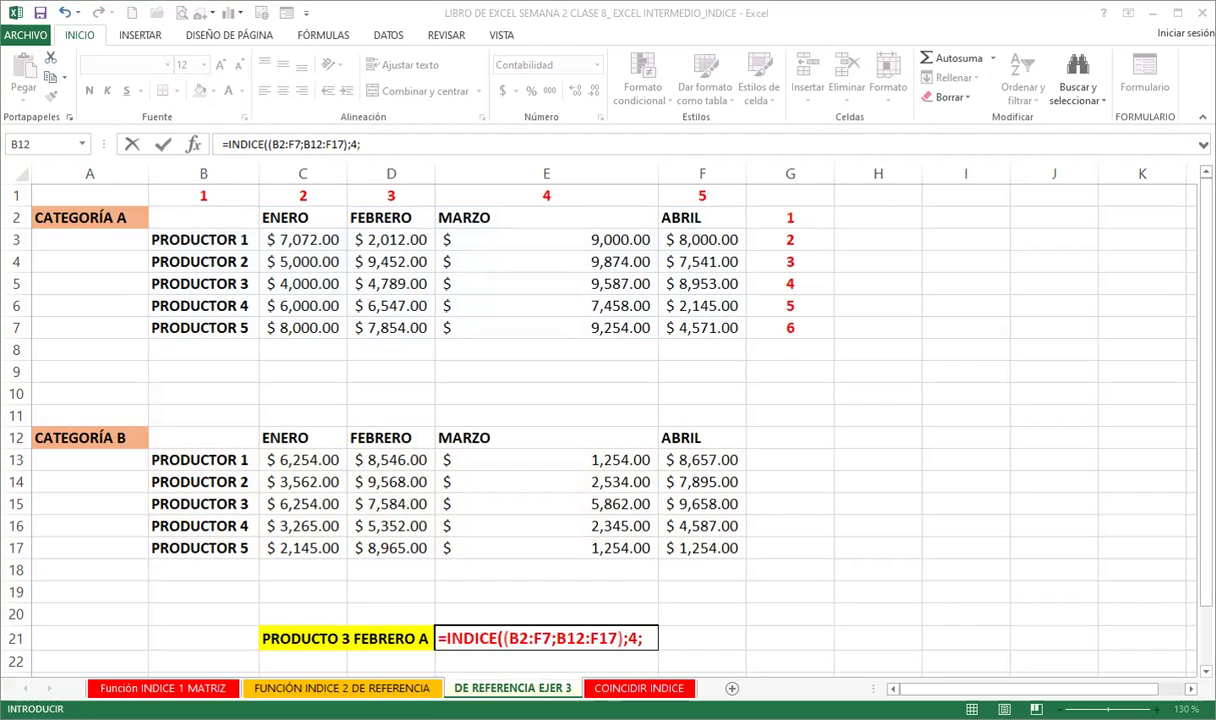
text(3)
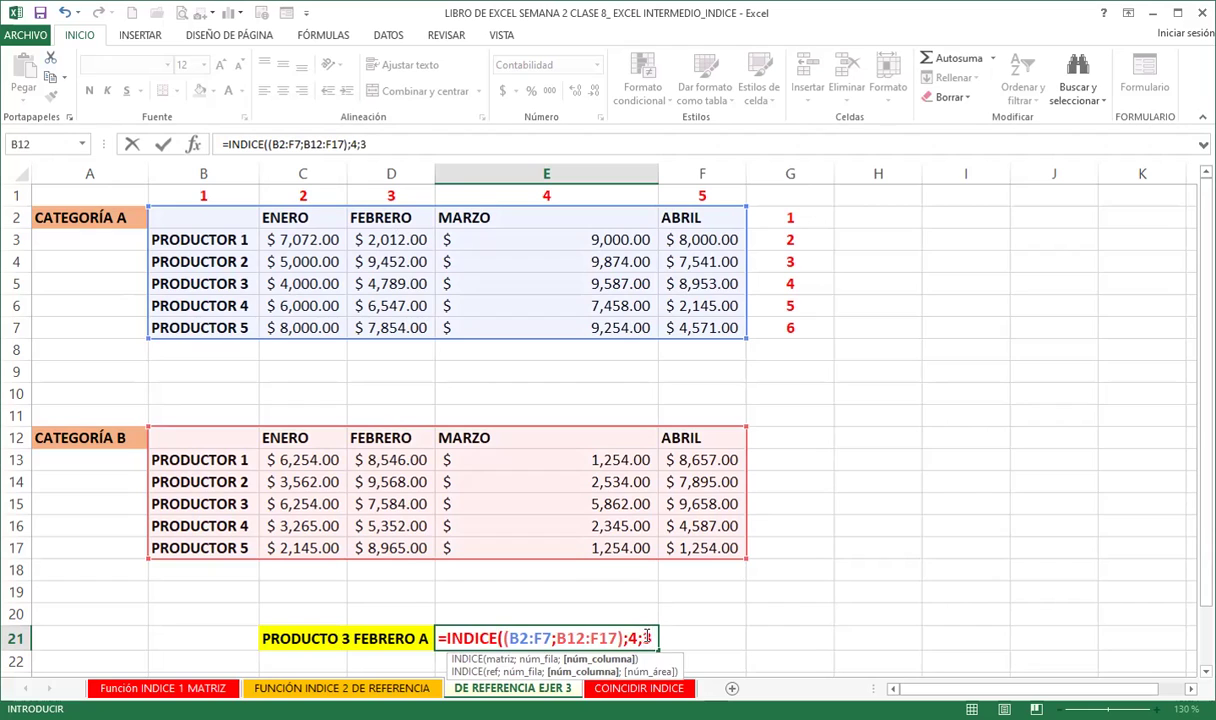
text(;)
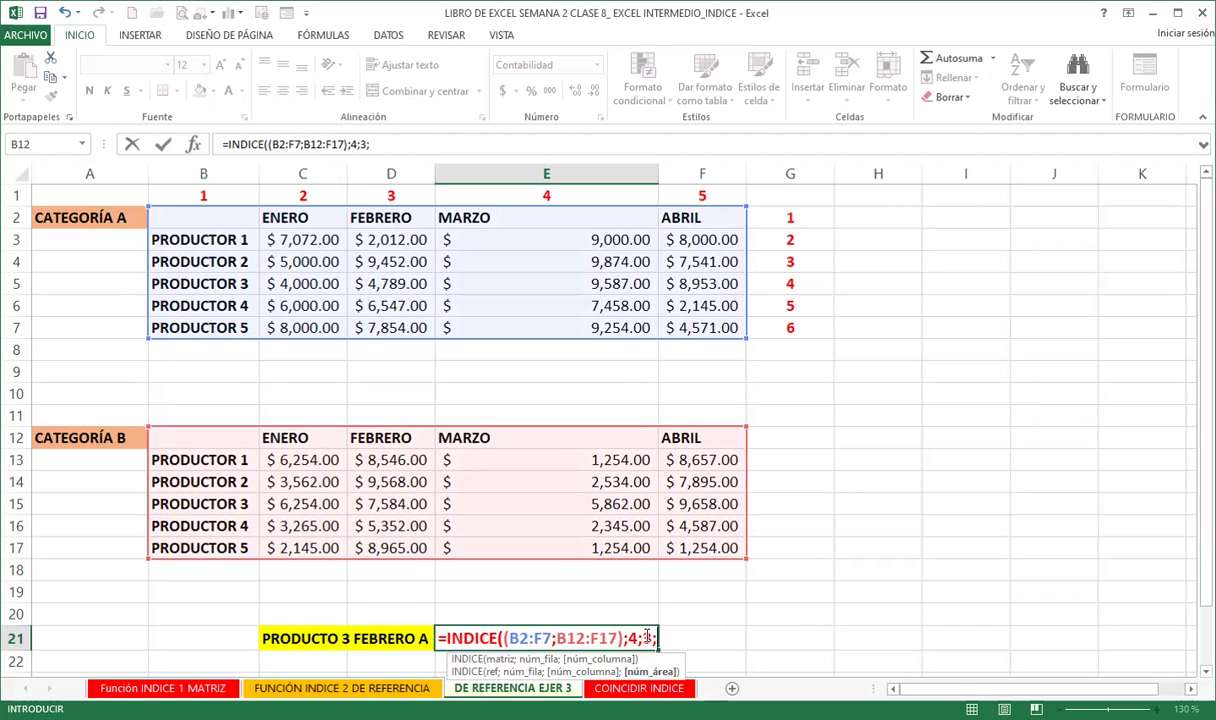
text(1))
key(Return)
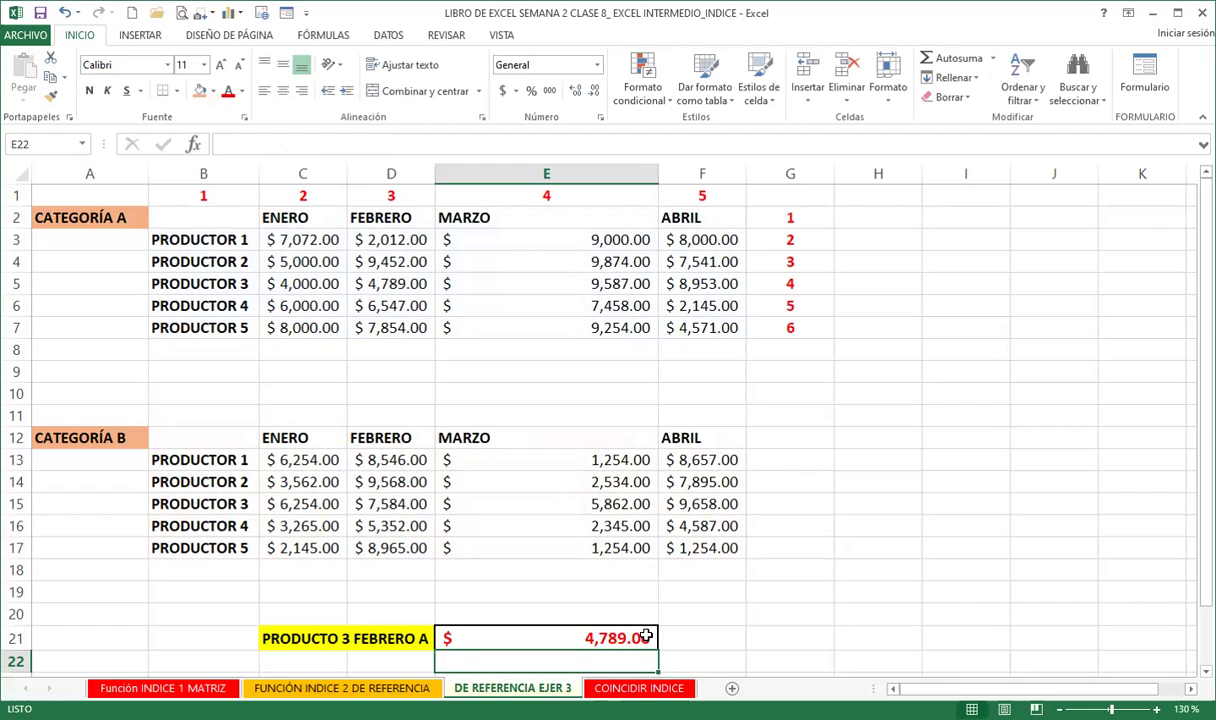
Step: Start an INDICE formula in E25 with the Categoría A table B2:F7 as first area
scroll(650, 530, down, 1)
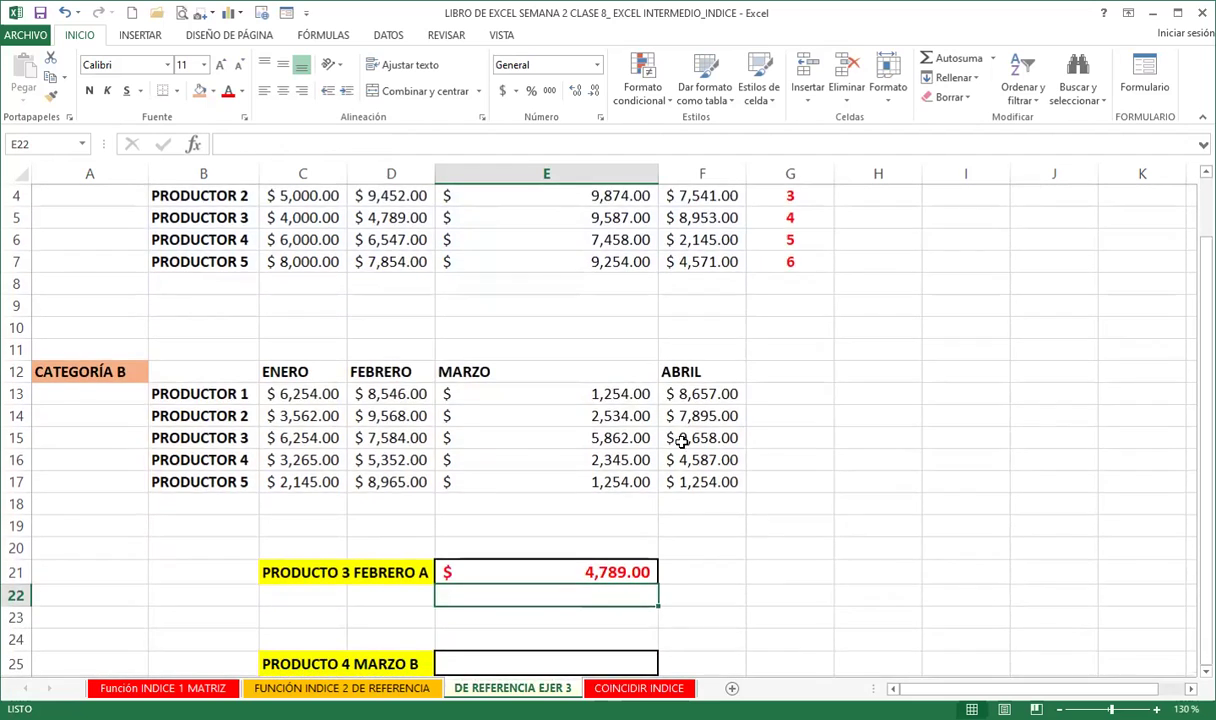
scroll(681, 437, down, 2)
click(562, 532)
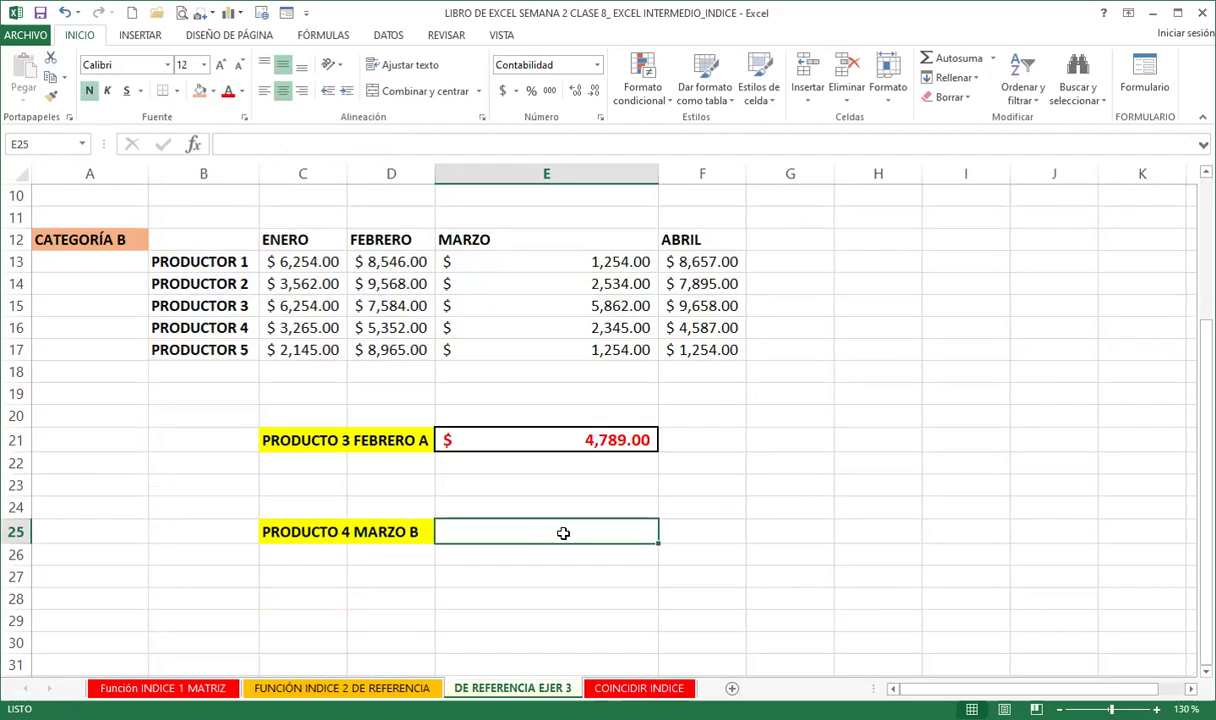
text(=)
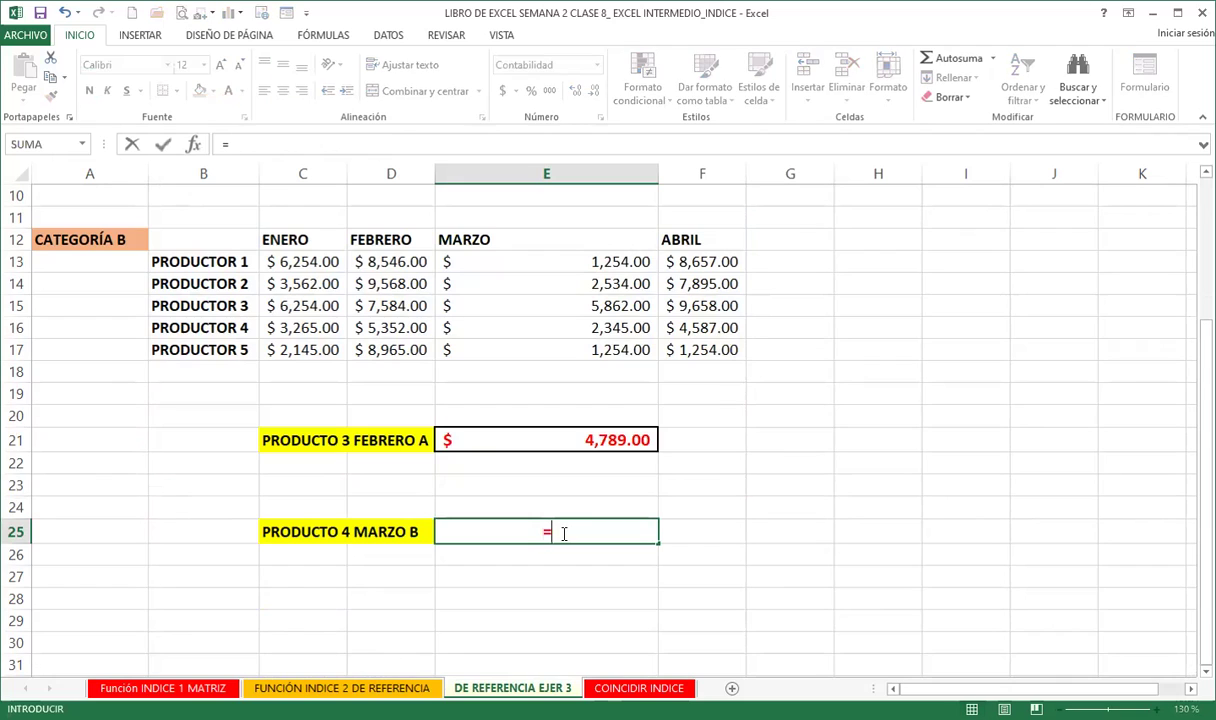
text(INDI)
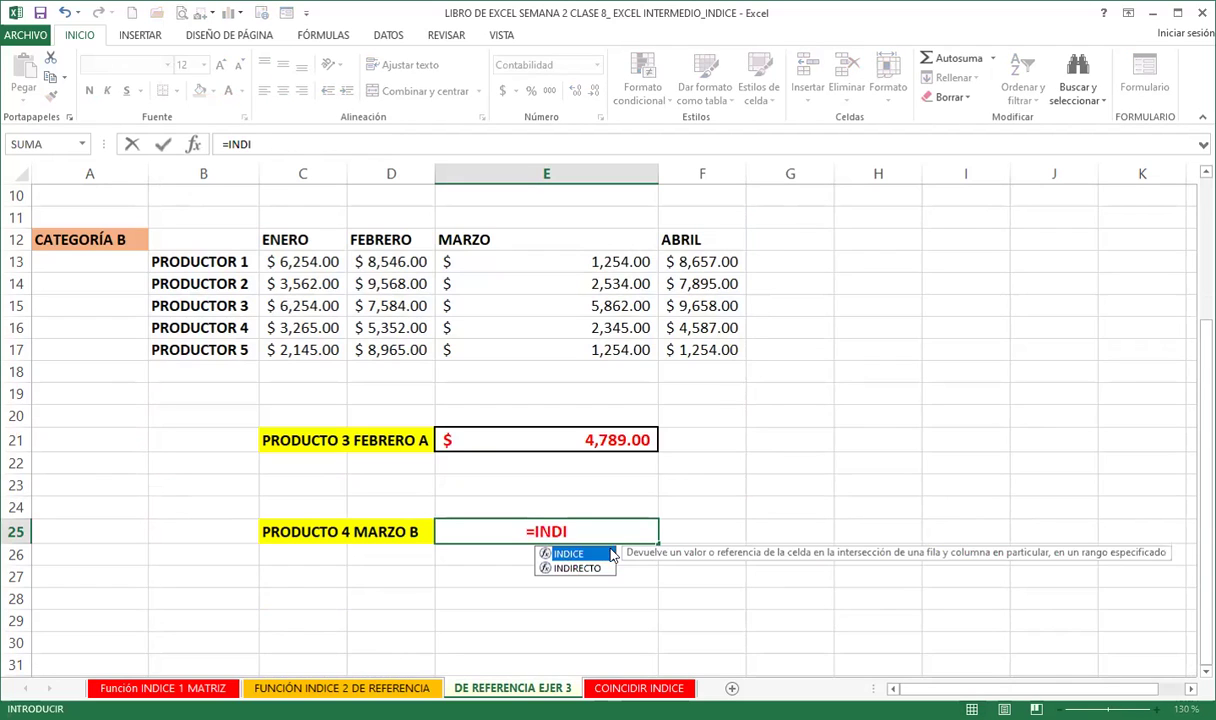
double_click(584, 555)
text((()
scroll(508, 478, up, 3)
drag(188, 214, 676, 331)
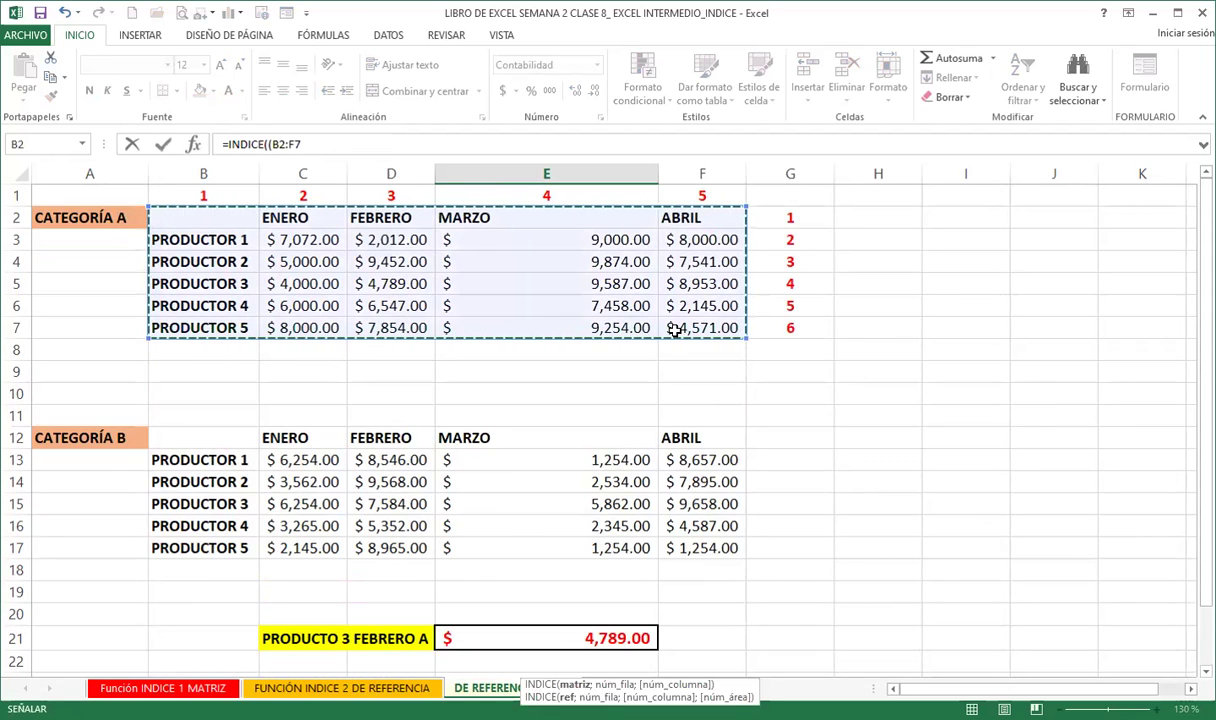
Step: Add B12:F17 and finish with row 5, column 4, area 2, returning 2,345.00
text(;)
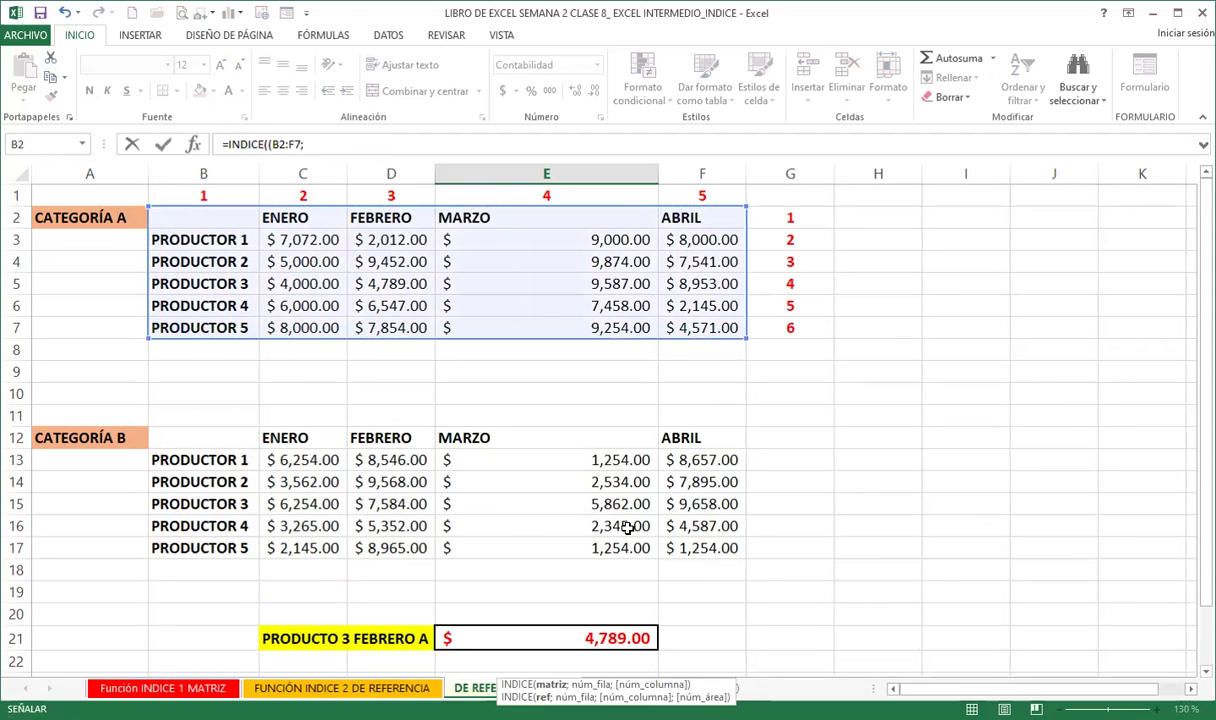
drag(190, 437, 671, 541)
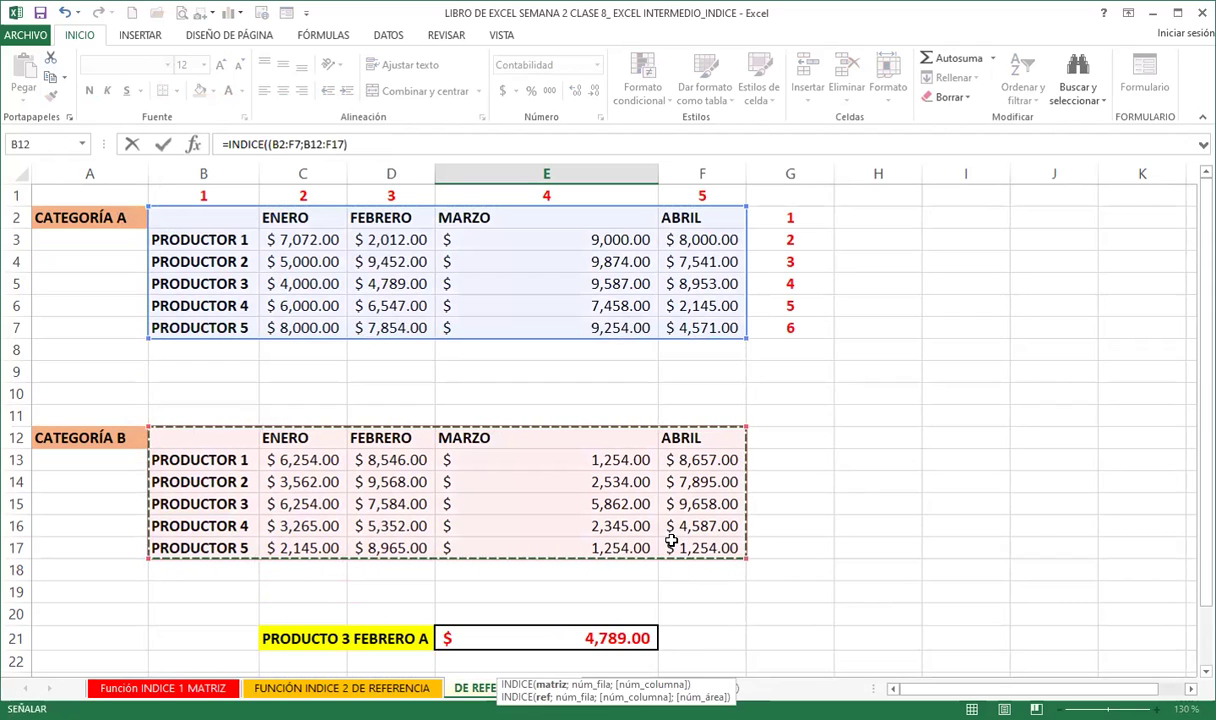
text(;)
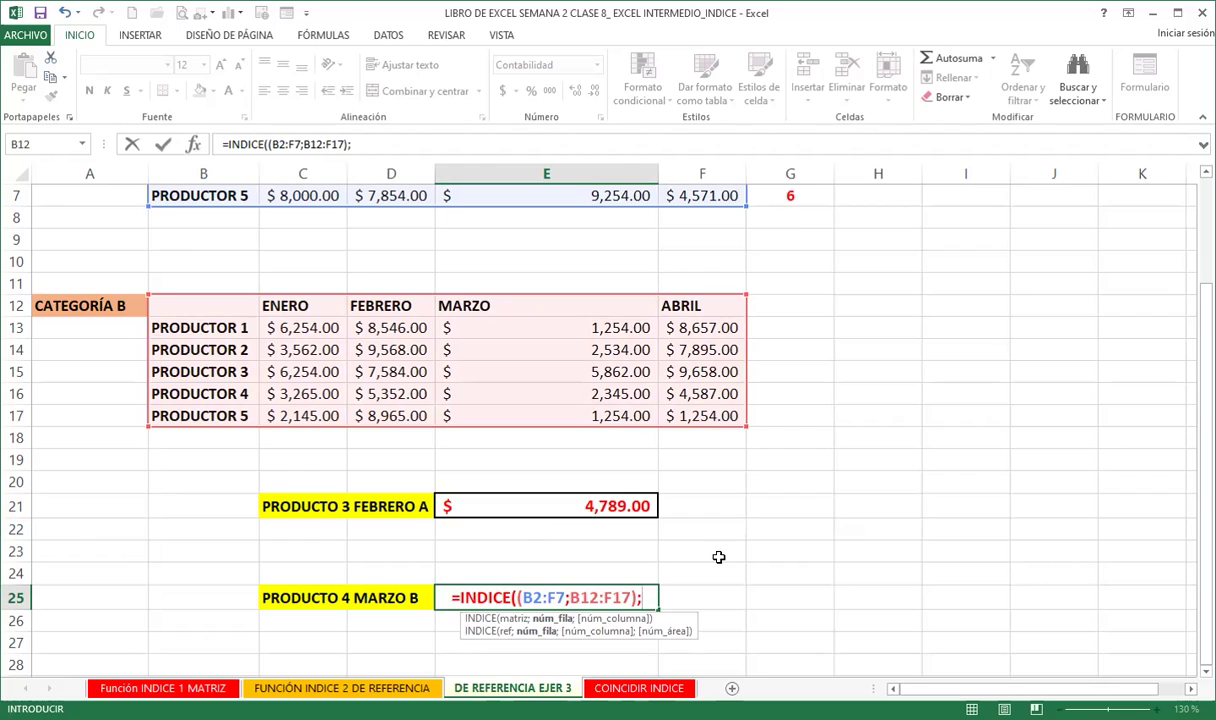
text(5)
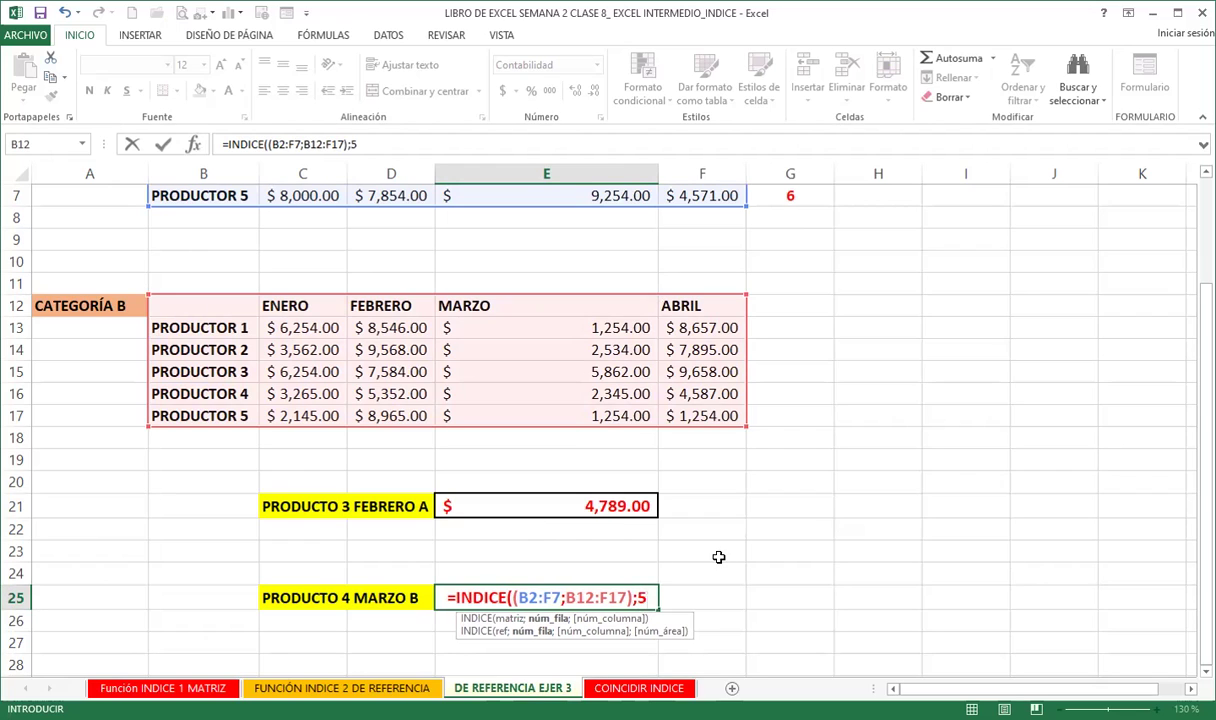
text(;)
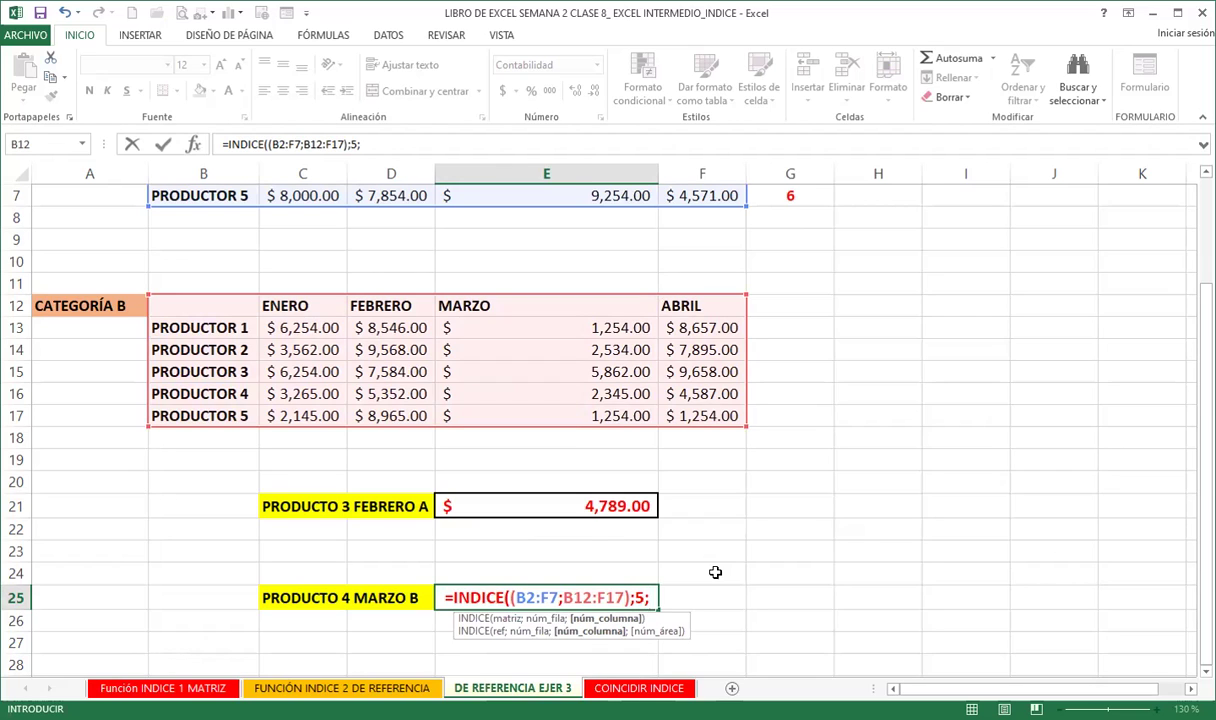
text(4)
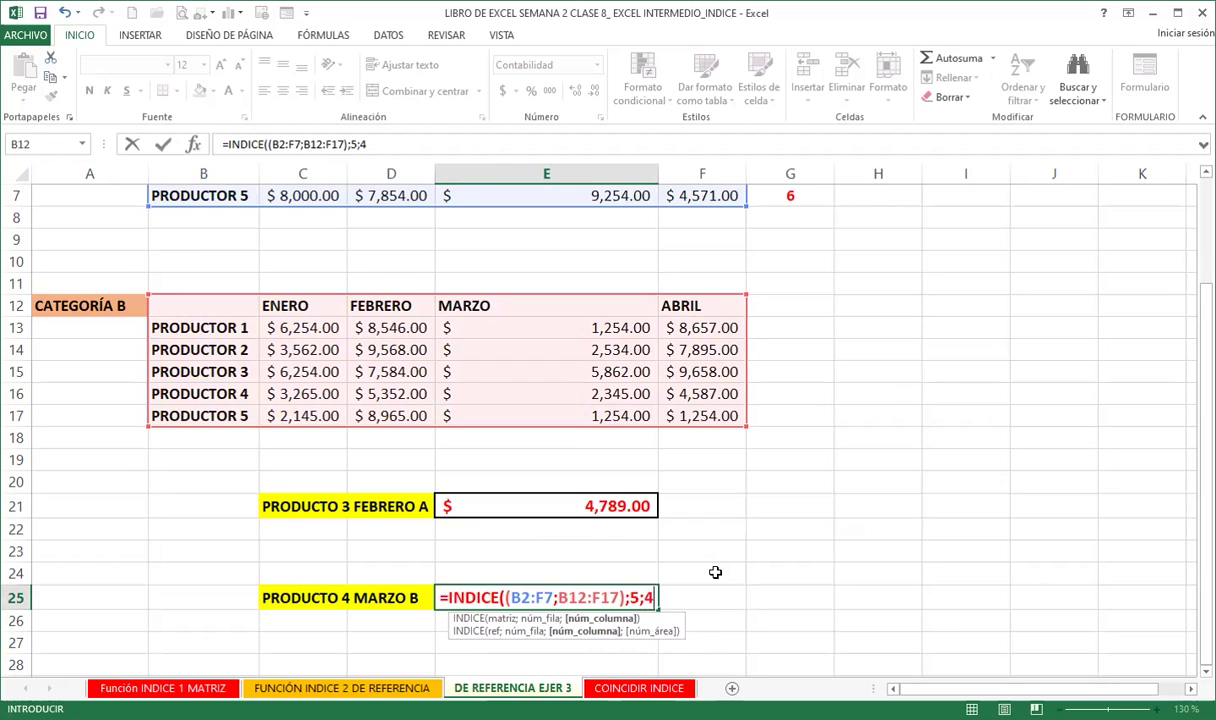
text(;)
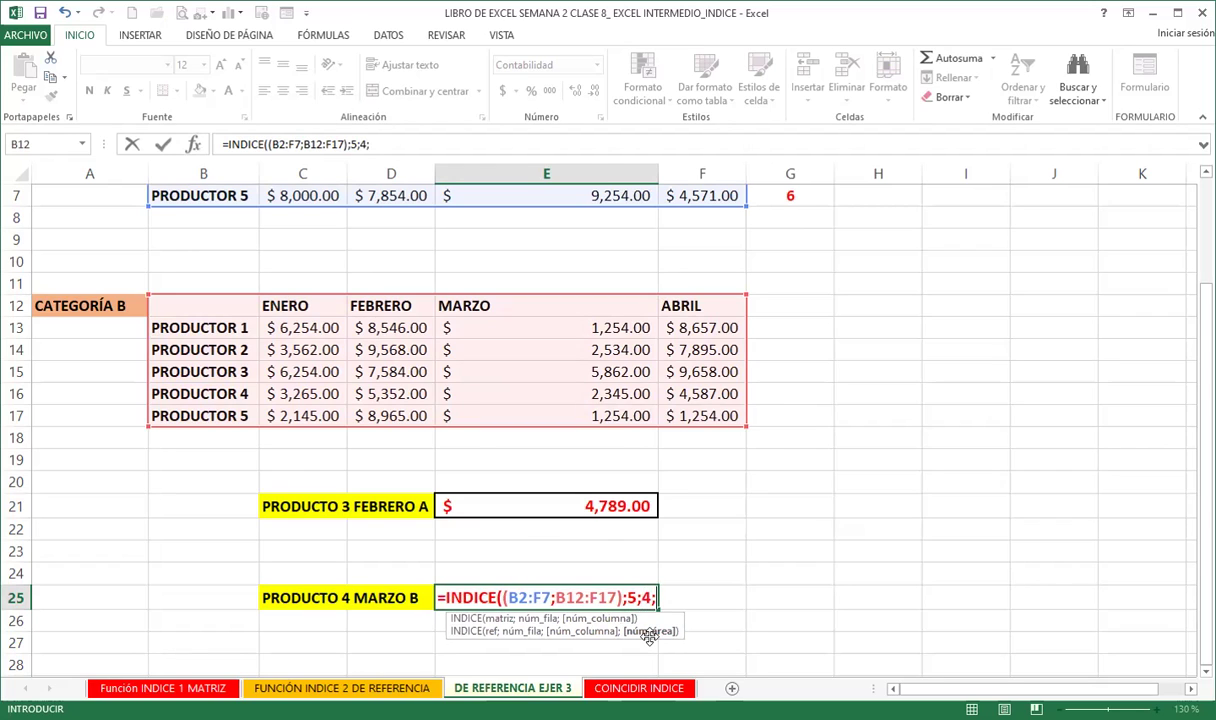
click(383, 141)
text(2)
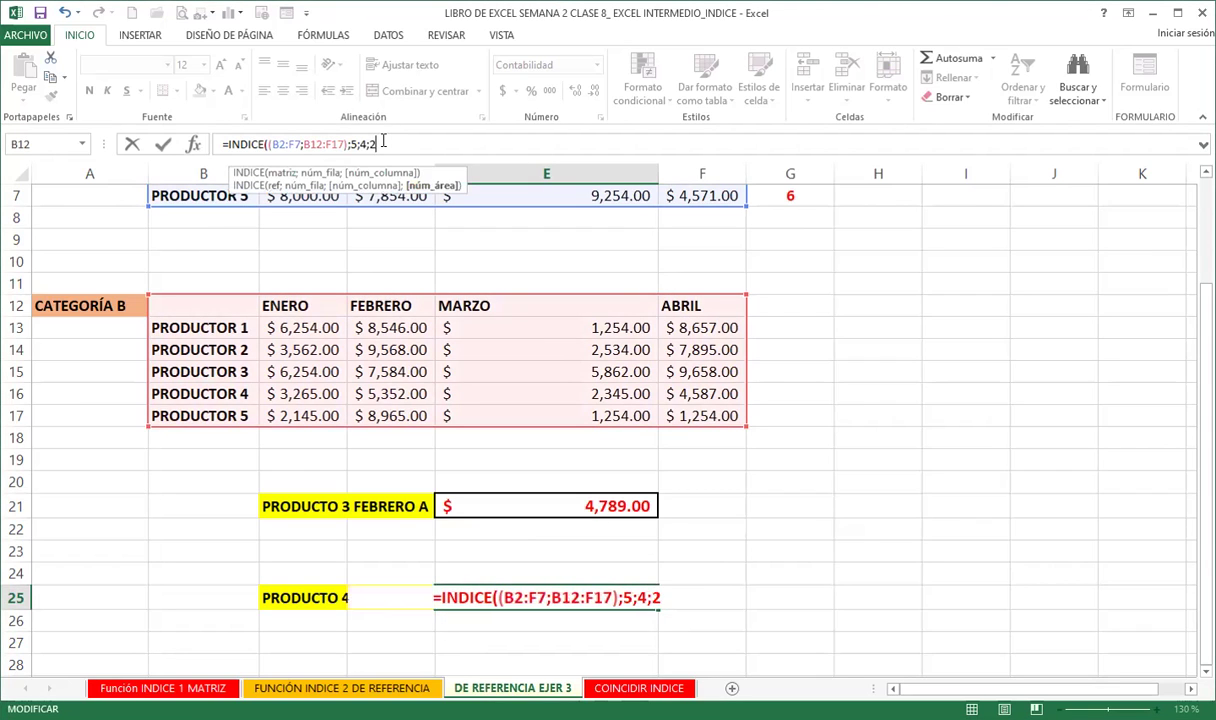
text())
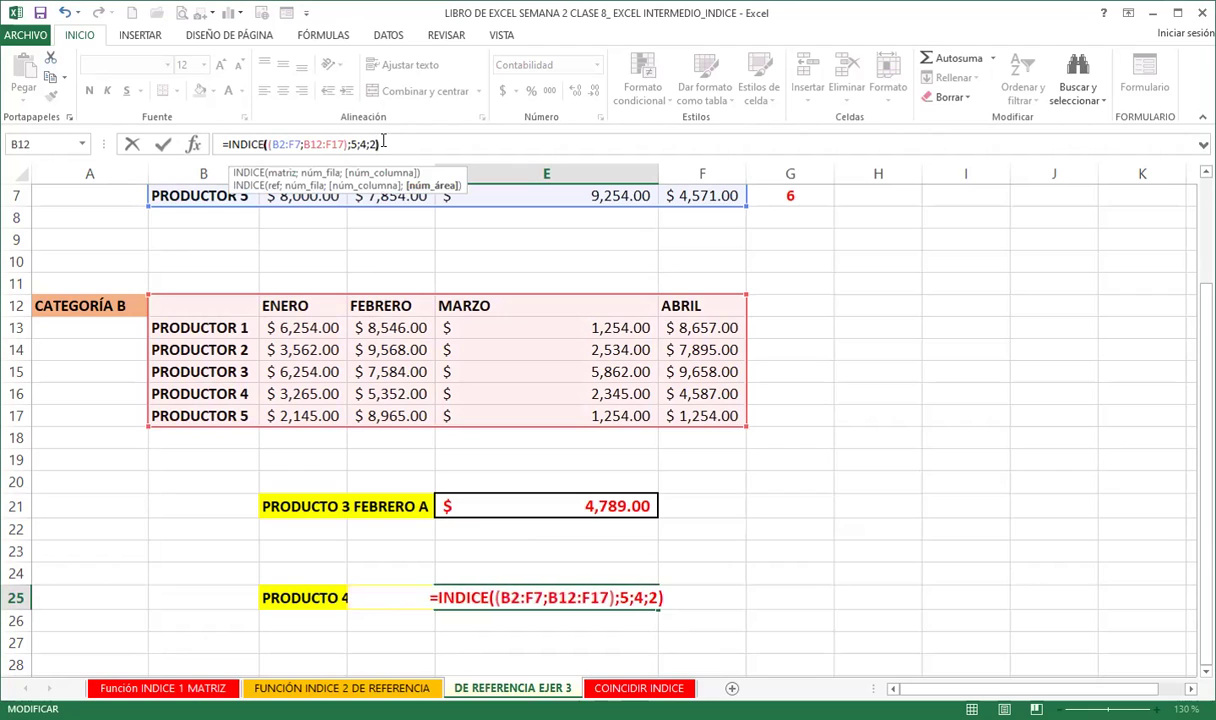
key(Return)
click(545, 595)
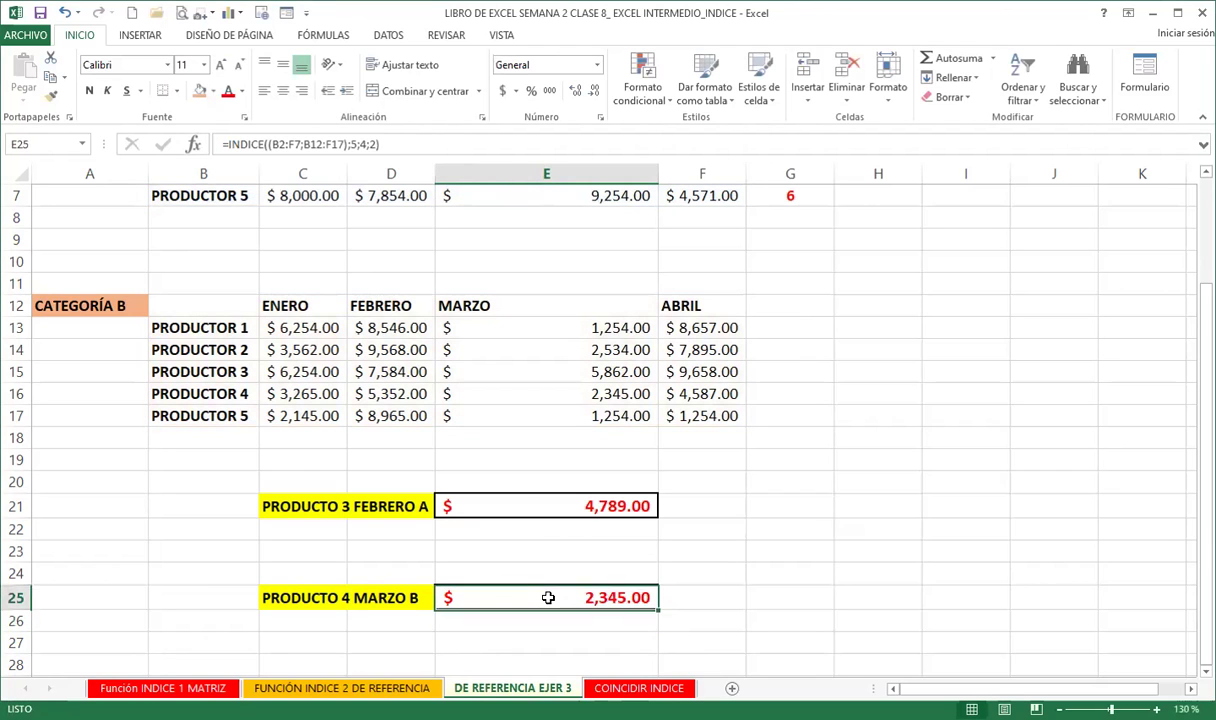